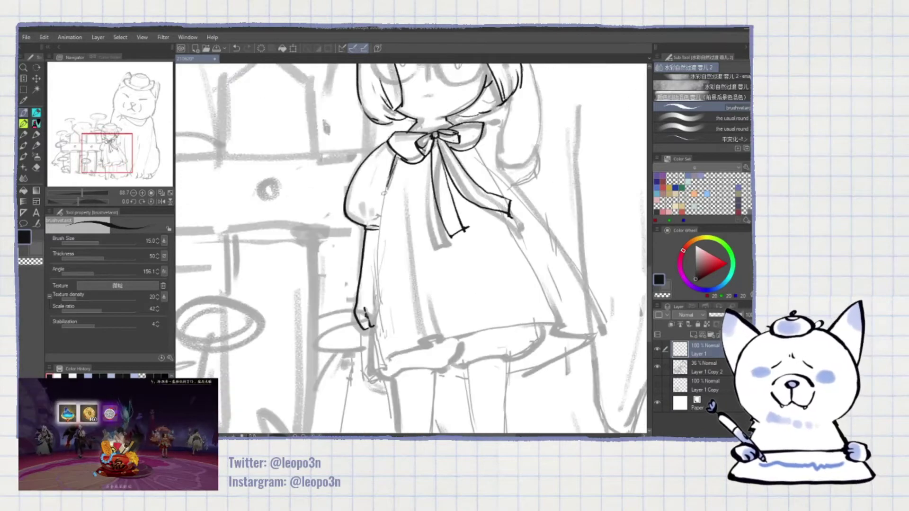
- Ink the side edge of the girl's dress from the collar down past the puff sleeve
key("h")
left_click_drag(402, 156, 426, 145)
key("x")
left_click_drag(473, 237, 391, 237)
key("x")
left_click_drag(379, 146, 393, 154)
left_click_drag(413, 190, 425, 190)
left_click_drag(412, 284, 406, 174)
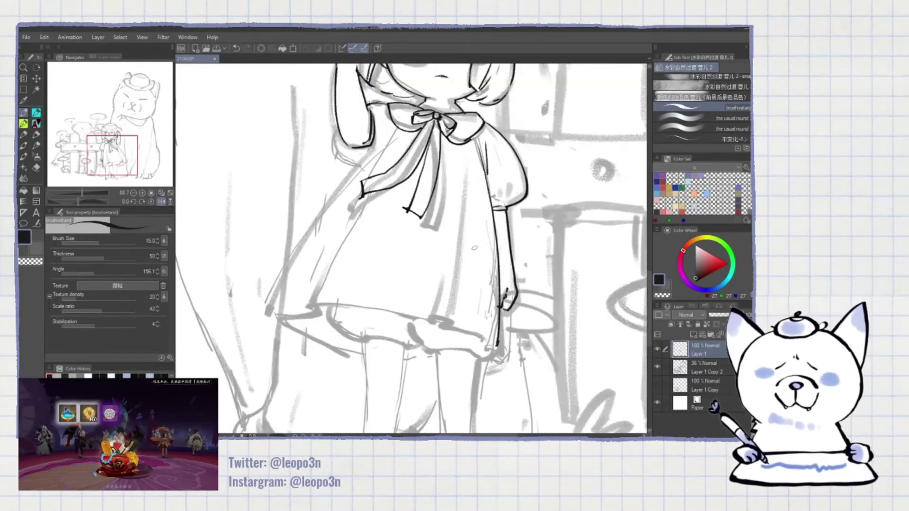
- Ink the wavy lower hem of the girl's dress over the sketch
left_click_drag(331, 326, 495, 362)
key("h")
left_click_drag(332, 189, 322, 224)
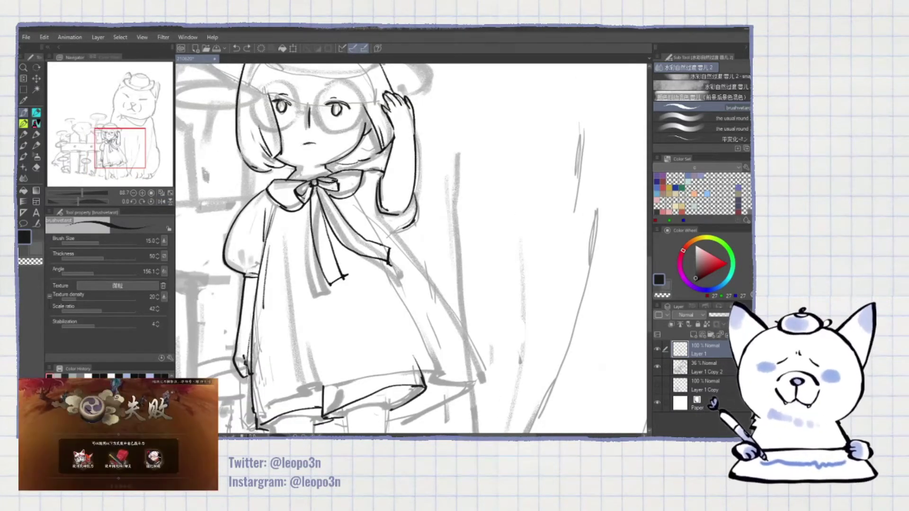
- Ink the flared outer edge, vertical folds and layered underskirt of the girl's dress
left_click_drag(338, 445, 400, 319)
left_click_drag(321, 279, 544, 244)
left_click_drag(535, 260, 447, 303)
left_click_drag(379, 237, 374, 327)
left_click_drag(351, 182, 334, 319)
left_click_drag(486, 215, 445, 289)
left_click_drag(332, 332, 378, 170)
left_click_drag(364, 223, 374, 362)
mouse_move(378, 236)
left_mouse_down()
mouse_move(362, 267)
mouse_move(384, 386)
left_mouse_up()
- Ink the girl's legs and pointed shoes below the dress
left_click(151, 193)
left_click(117, 168)
left_click_drag(362, 220, 383, 348)
mouse_move(406, 180)
left_mouse_down()
mouse_move(426, 374)
mouse_move(441, 352)
left_mouse_up()
left_click_drag(352, 346, 320, 371)
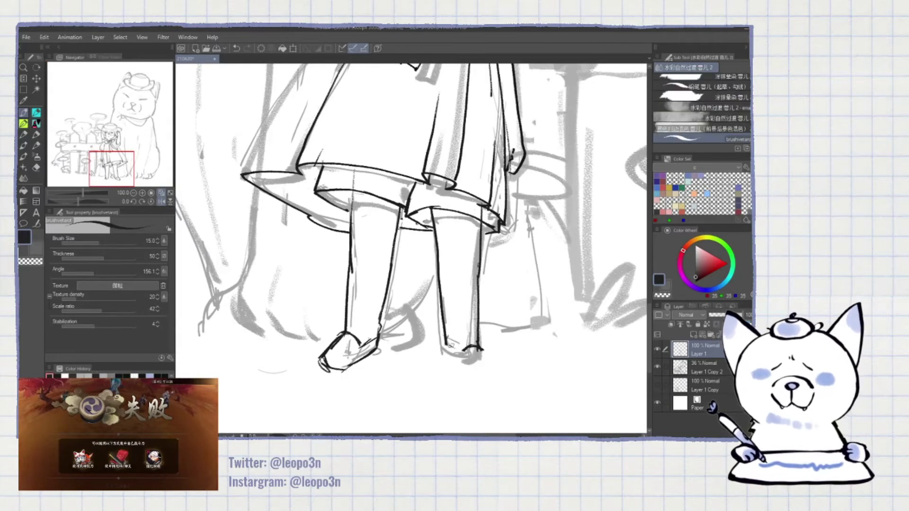
- Lasso and transform one of the girl's lower legs, and ink the bag hanging beside her dress
key("ctrl+minus")
key("m")
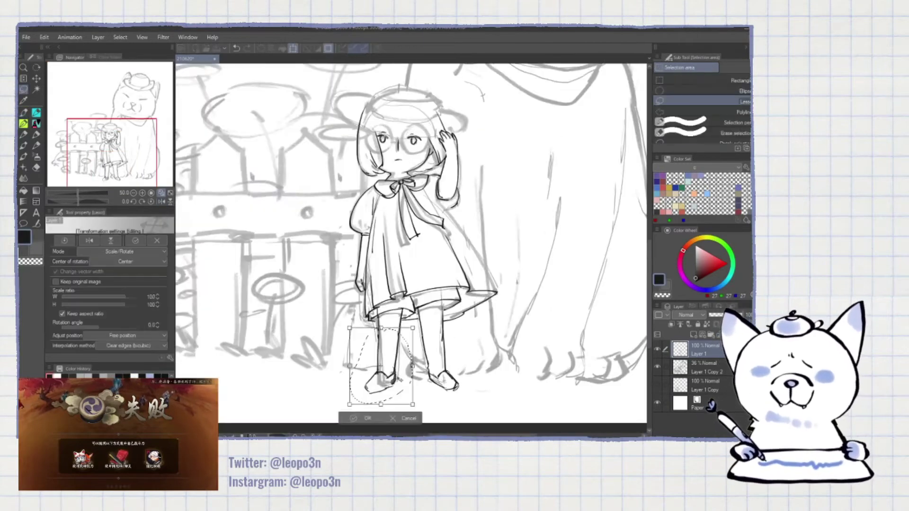
key("b")
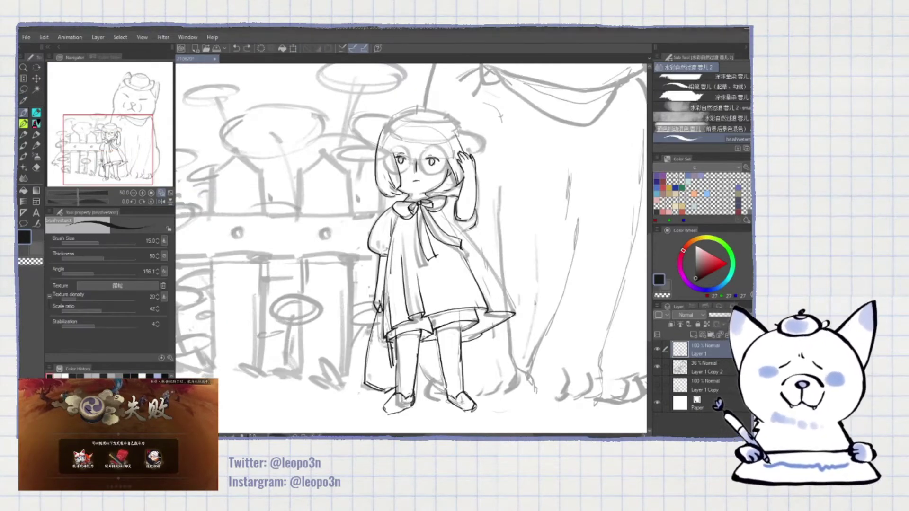
left_click_drag(411, 248, 381, 313)
- Ink the rounded crown and band of the girl's hat
key("ctrl+plus")
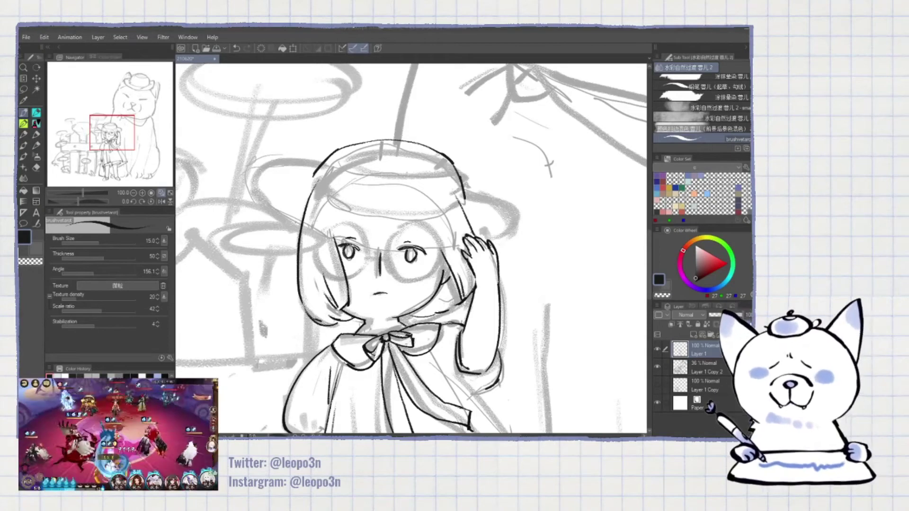
left_click_drag(325, 156, 301, 222)
left_click_drag(311, 175, 465, 187)
mouse_move(426, 199)
left_mouse_down()
mouse_move(427, 121)
mouse_move(428, 146)
left_mouse_up()
key("x")
left_click_drag(408, 407, 426, 71)
left_click_drag(362, 310, 388, 353)
key("x")
mouse_move(474, 236)
left_mouse_down()
mouse_move(357, 211)
mouse_move(316, 181)
left_mouse_up()
mouse_move(515, 284)
left_mouse_down()
mouse_move(493, 345)
mouse_move(542, 332)
left_mouse_up()
- Adjust a lassoed part of the line art and continue inking the girl's hat
key("m")
left_click_drag(509, 274, 554, 341)
key("ctrl+d")
left_click_drag(504, 326, 710, 331)
key("b")
left_click_drag(426, 317, 454, 356)
left_click_drag(388, 327, 411, 360)
left_click_drag(426, 284, 427, 339)
mouse_move(412, 247)
left_mouse_down()
mouse_move(436, 189)
mouse_move(284, 187)
left_mouse_up()
- Undo the last stroke, erase stray lines and finish the hat's wide brim
key("ctrl+z")
key("e")
key("ctrl+d")
mouse_move(402, 322)
left_mouse_down()
mouse_move(432, 312)
mouse_move(422, 310)
mouse_move(457, 331)
left_mouse_up()
key("b")
key("e")
key("b")
key("ctrl+0")
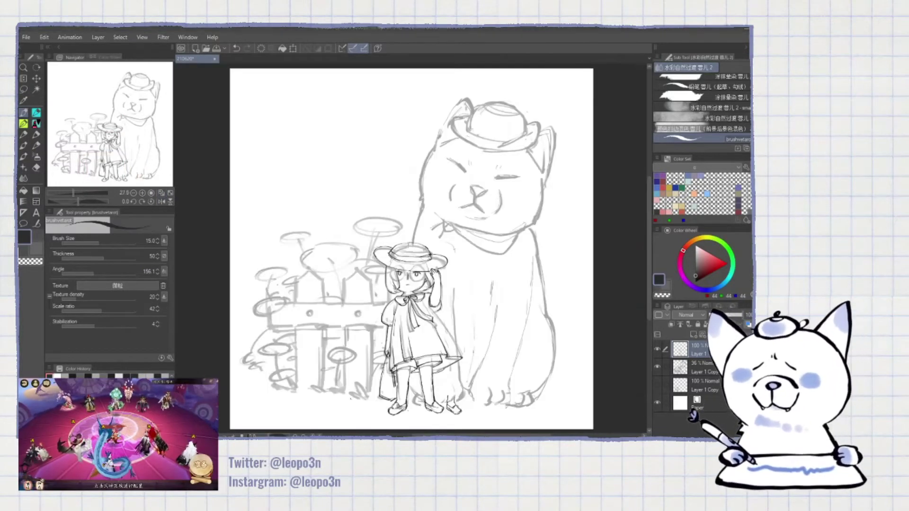
- Erase stray lines around the girl's lower dress and legs
key("e")
scroll(411, 249, "up", 2)
mouse_move(365, 355)
left_mouse_down()
mouse_move(516, 284)
mouse_move(535, 346)
left_mouse_up()
key("b")
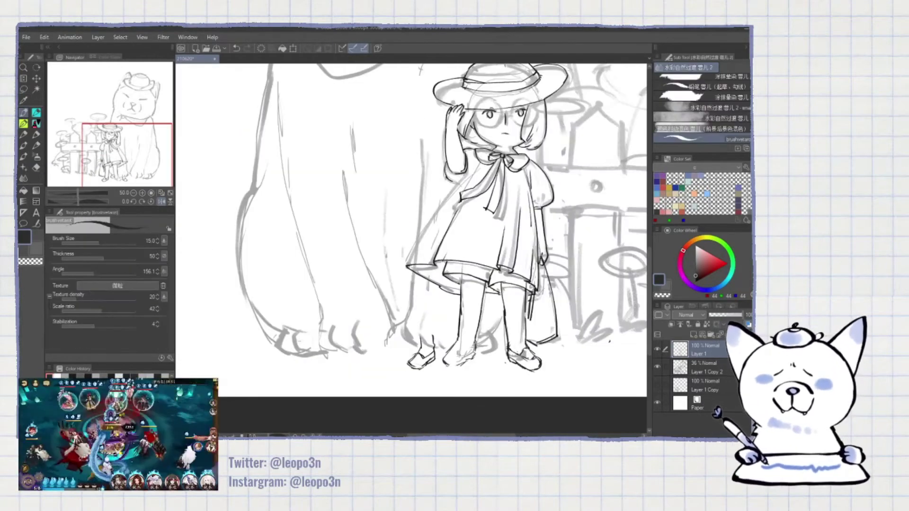
- Try merging the line art layer with the sketch layer below it
key("h")
key("ctrl+e")
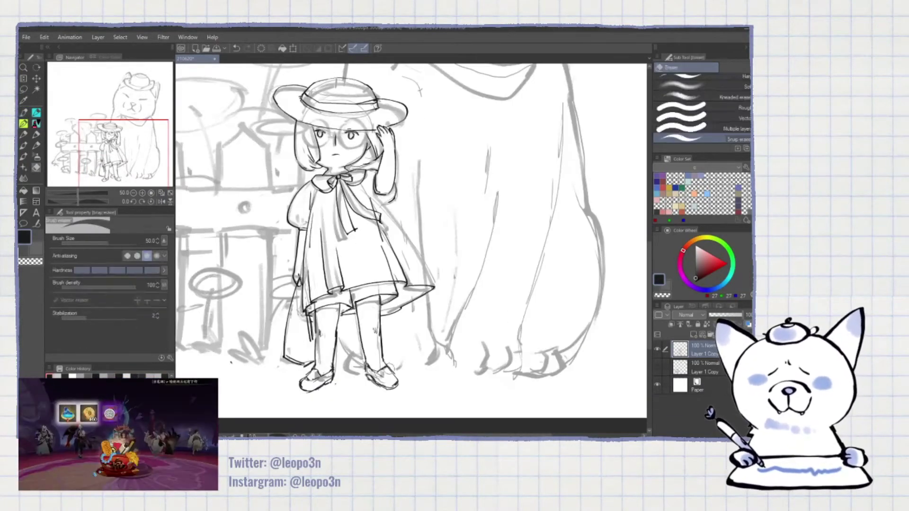
left_click(373, 385, "alt")
left_click_drag(419, 90, 423, 94)
left_click(423, 93, "alt")
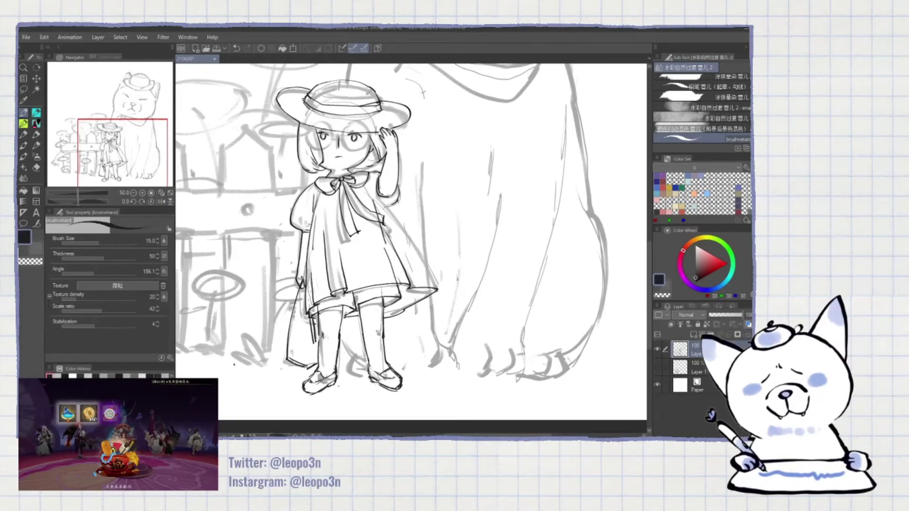
- Lower the sketch layer's opacity to 18% and ink the round glasses over the girl's eyes
key("ctrl+minus")
key("ctrl+minus")
key("m")
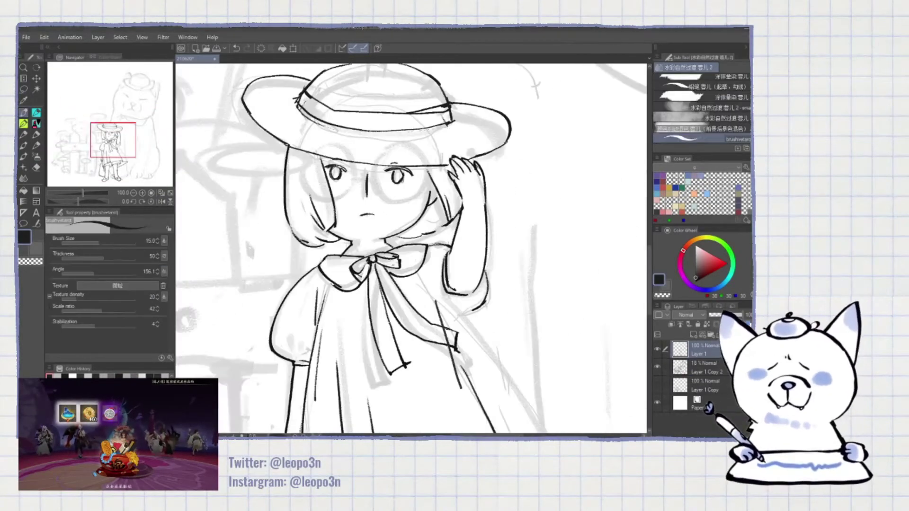
key("ctrl+plus")
left_click_drag(353, 156, 332, 144)
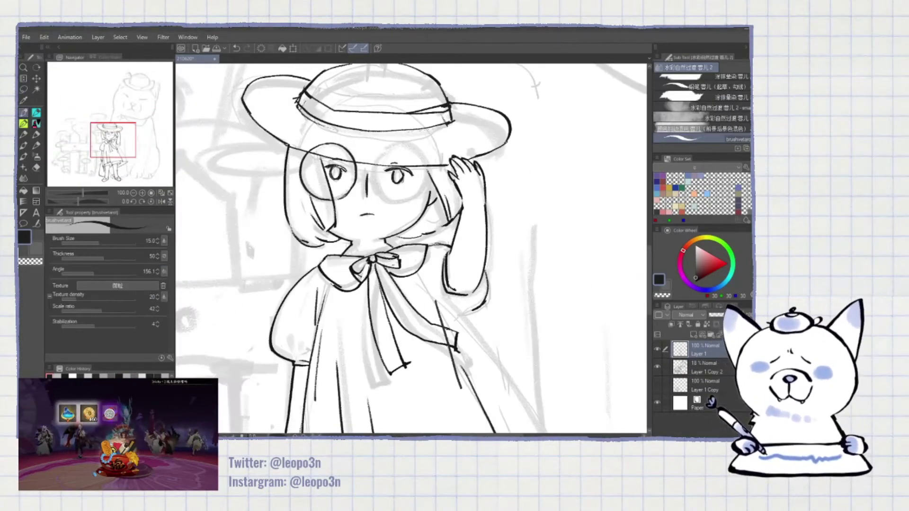
mouse_move(332, 237)
left_mouse_down()
mouse_move(320, 286)
mouse_move(343, 217)
left_mouse_up()
left_click_drag(433, 137, 429, 134)
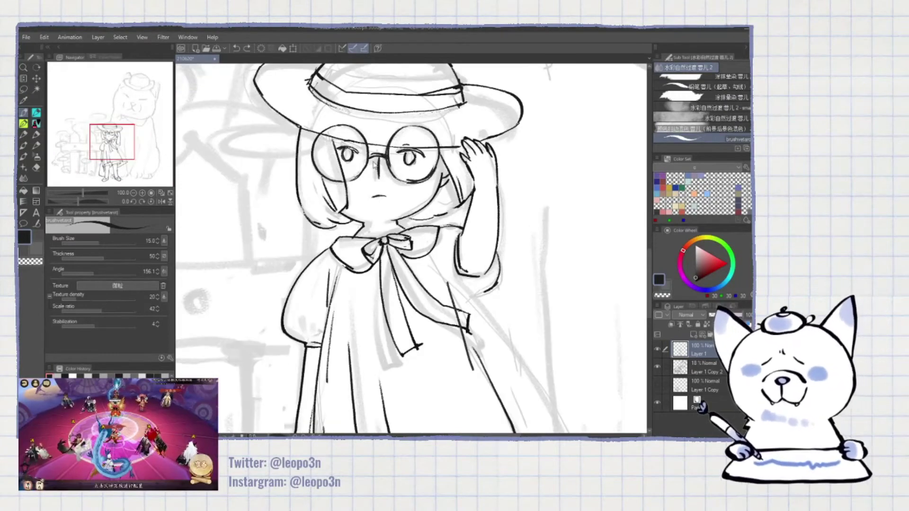
- Ink one pointed fence picket beside the girl and duplicate it to form a second picket
key("ctrl+minus")
key("ctrl+minus")
left_click_drag(282, 162, 281, 353)
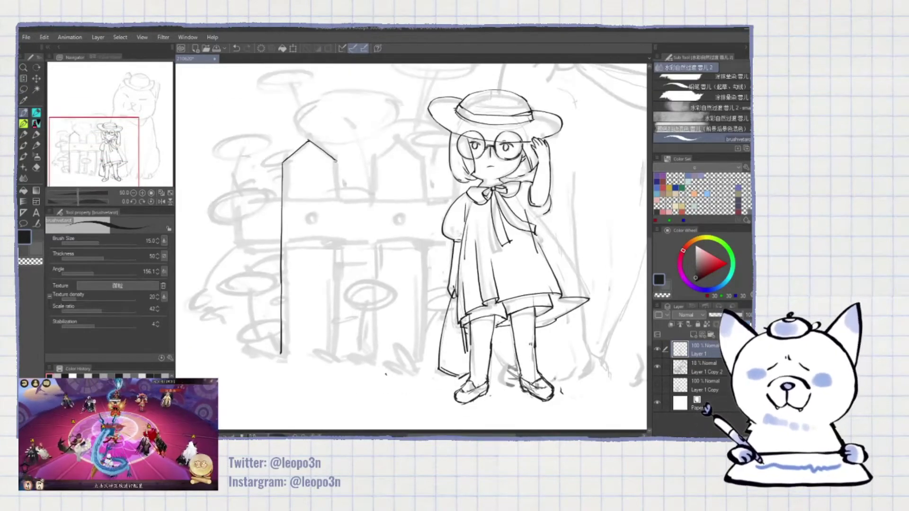
left_click_drag(335, 161, 338, 354)
key("ctrl+c")
key("ctrl+v")
left_click_drag(312, 246, 402, 246)
- Ink the fence's horizontal rail edges and a round nail on each picket
left_click_drag(239, 200, 386, 199)
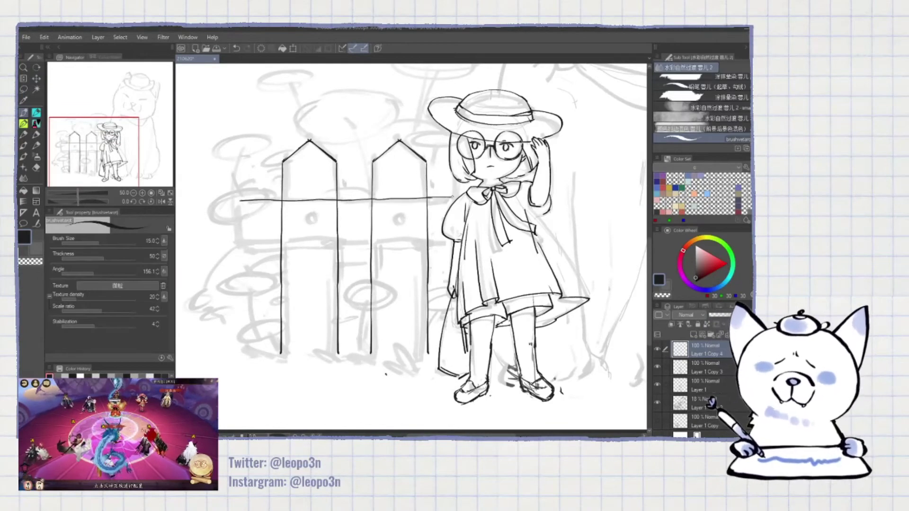
key("ctrl+z")
left_click_drag(248, 249, 455, 247)
left_click_drag(310, 215, 309, 216)
left_click_drag(400, 216, 400, 216)
- Erase the overlapping rail lines, complete the fence rail and merge the fence layers into the line art
key("e")
scroll(415, 197, "up", 1)
key("p")
left_click_drag(242, 264, 456, 261)
left_click_drag(339, 179, 340, 251)
key("ctrl+e")
key("ctrl+e")
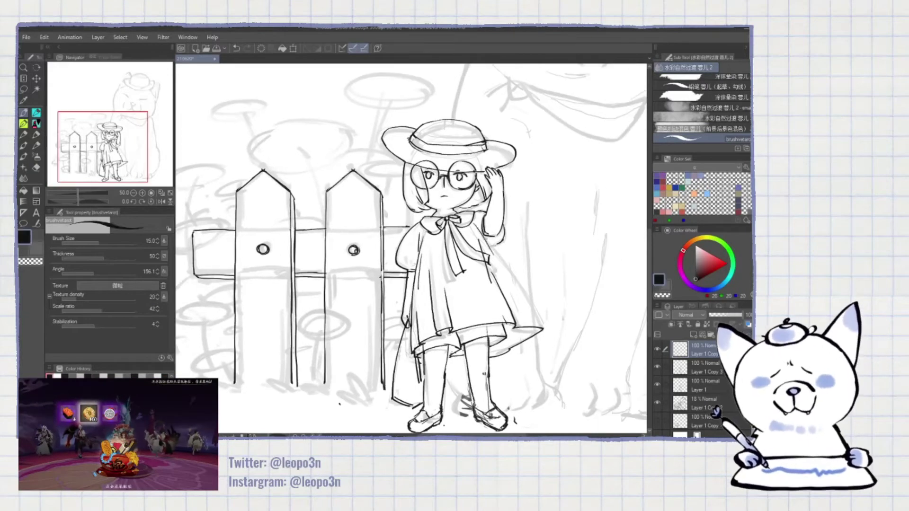
- Ink the domed crown and curled brim of the cat's hat
key("ctrl+plus")
key("ctrl+plus")
left_click_drag(400, 133, 515, 143)
left_click_drag(403, 114, 494, 179)
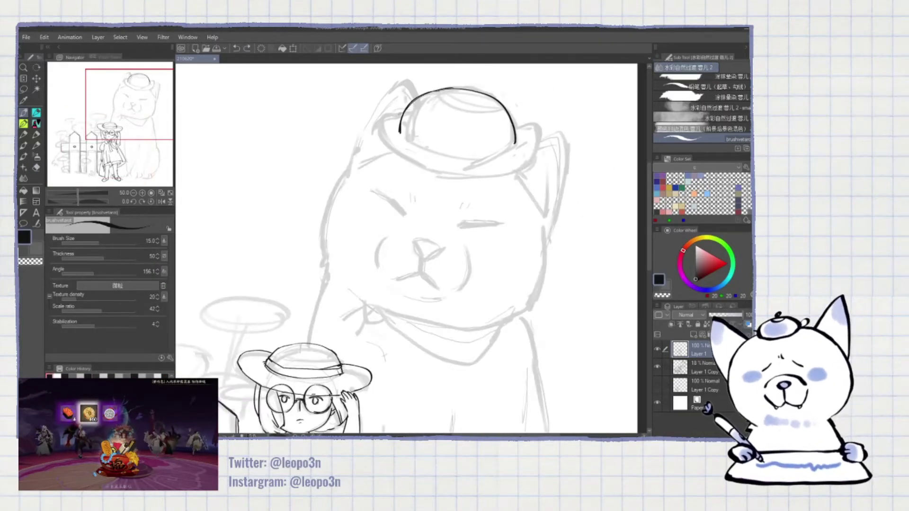
left_click_drag(417, 99, 500, 104)
left_click_drag(398, 118, 379, 201)
- Ink the outline of the cat's head along both cheeks
left_click_drag(338, 154, 284, 279)
left_click_drag(520, 147, 509, 234)
left_click_drag(284, 251, 303, 281)
left_click_drag(514, 213, 502, 252)
scroll(379, 249, "down", 3)
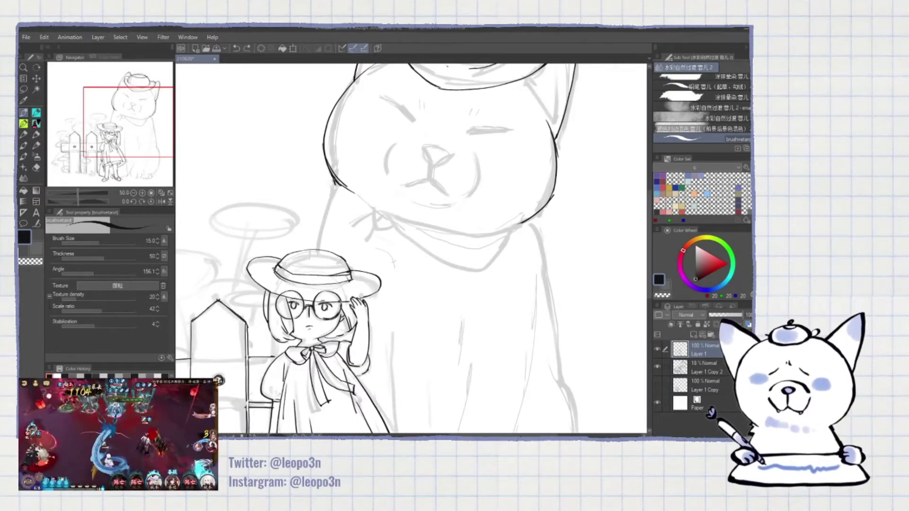
- Ink the cat's back, haunch, front legs and paws over the sketch
scroll(411, 248, "right", 3)
scroll(411, 249, "down", 4)
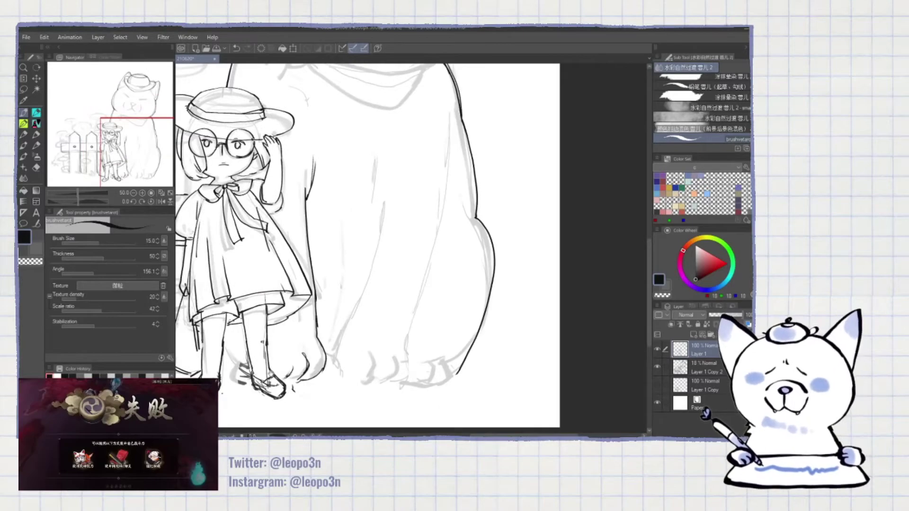
scroll(368, 245, "up", 2)
scroll(368, 245, "down", 3)
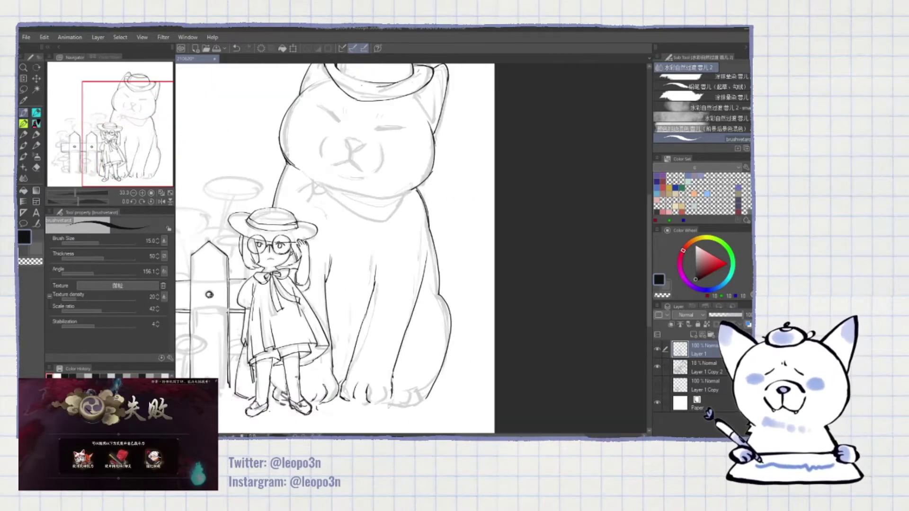
scroll(335, 249, "up", 1)
scroll(335, 248, "left", 1)
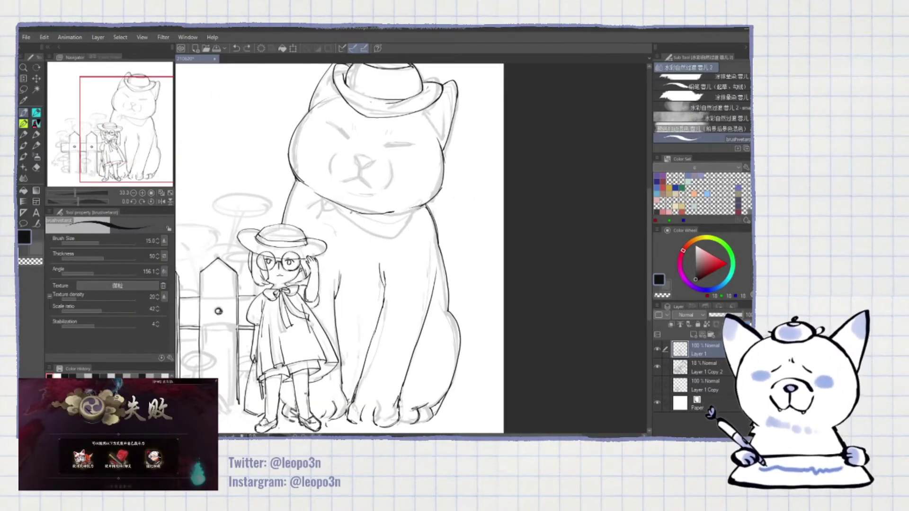
key("ctrl+z")
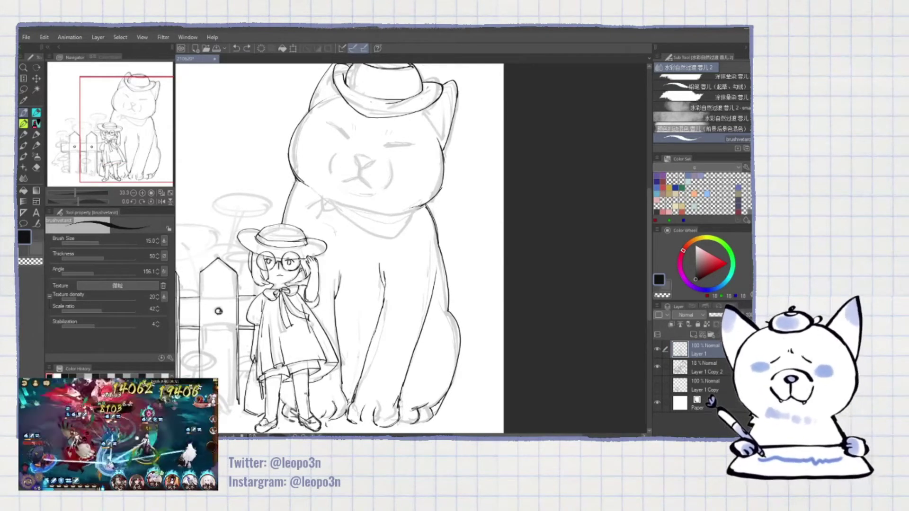
- Ink the cat's closed eyes, nose, mouth and inner ears
left_click_drag(326, 124, 349, 137)
scroll(335, 248, "up", 2)
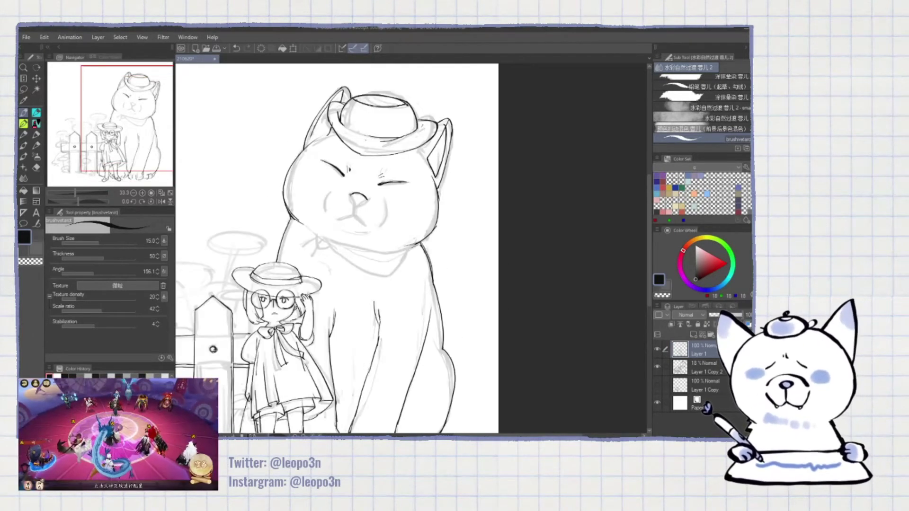
left_click_drag(331, 237, 356, 222)
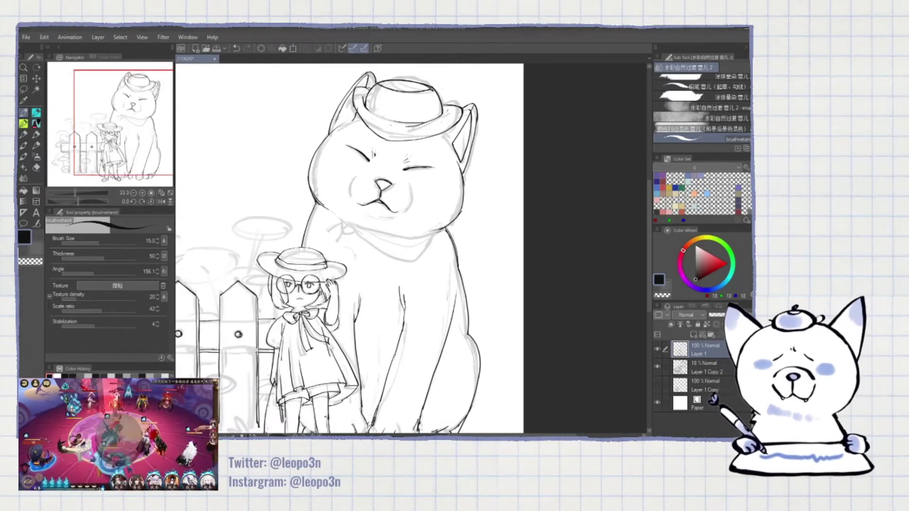
scroll(379, 248, "up", 1)
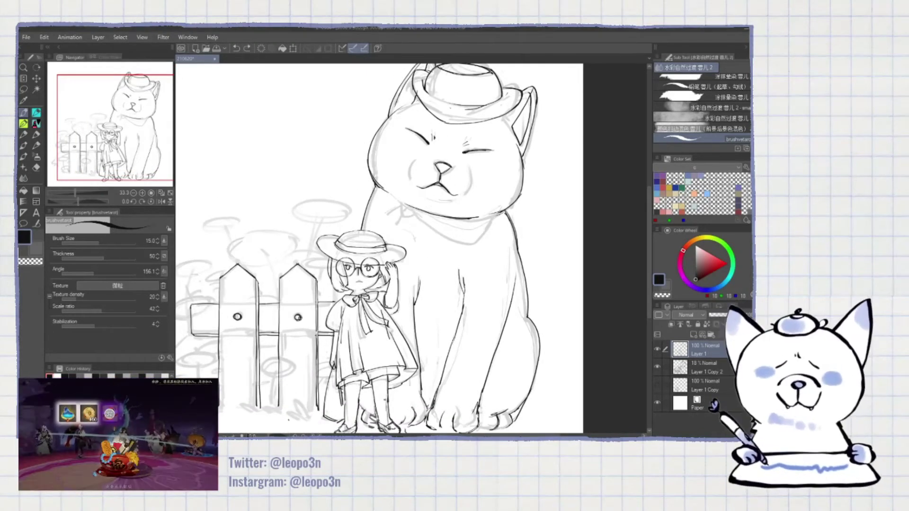
- Add a new layer and ink mushrooms above, behind and at the foot of the fence
left_click_drag(331, 237, 397, 246)
key("ctrl+shift+n")
left_click_drag(331, 379, 367, 379)
left_click_drag(246, 373, 277, 373)
left_click_drag(332, 237, 336, 214)
left_click_drag(267, 348, 298, 349)
left_click_drag(279, 379, 286, 395)
left_click_drag(331, 367, 364, 369)
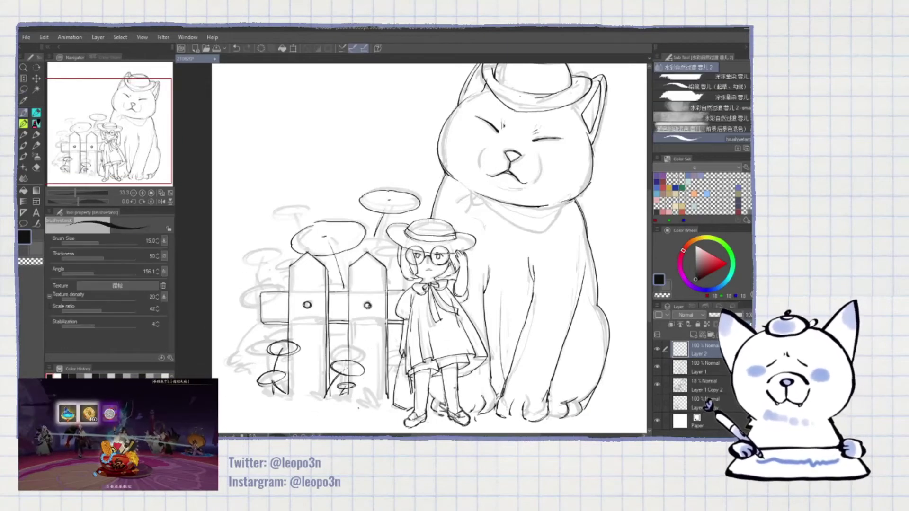
- Erase the flared skirt of the girl's dress on Layer 1 and redraw narrower side edges
key("e")
left_click(706, 367)
left_click_drag(427, 322, 479, 365)
left_click_drag(407, 313, 408, 370)
key("p")
left_click_drag(455, 298, 474, 355)
left_click_drag(405, 317, 402, 377)
- Clean up the redrawn skirt and ink its hem again as a smooth curve
key("e")
key("p")
left_click_drag(455, 291, 461, 329)
key("e")
key("p")
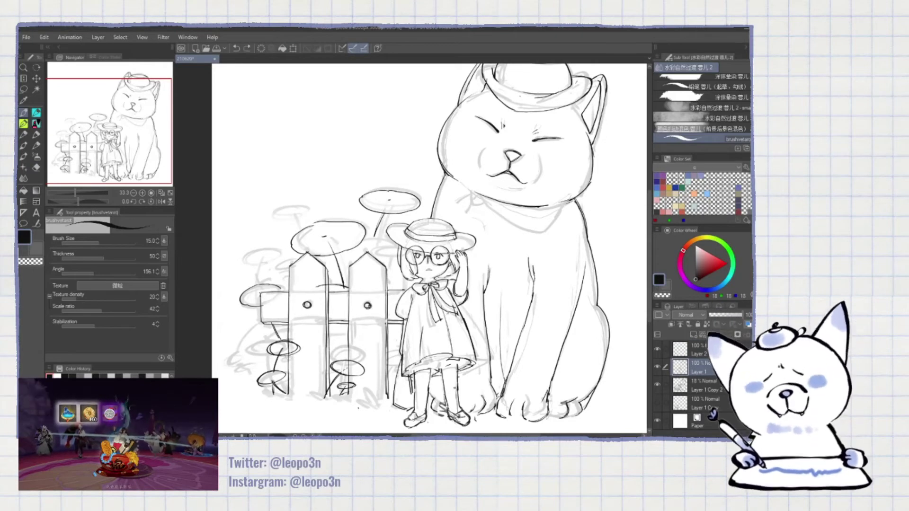
key("ctrl+z")
left_click_drag(405, 374, 473, 367)
- Ink pleats down the girl's skirt, and add grass and more mushrooms around the fence
key("e")
key("p")
scroll(418, 385, "up", 2)
left_click_drag(383, 251, 381, 360)
scroll(411, 249, "down", 1)
scroll(411, 250, "down", 1)
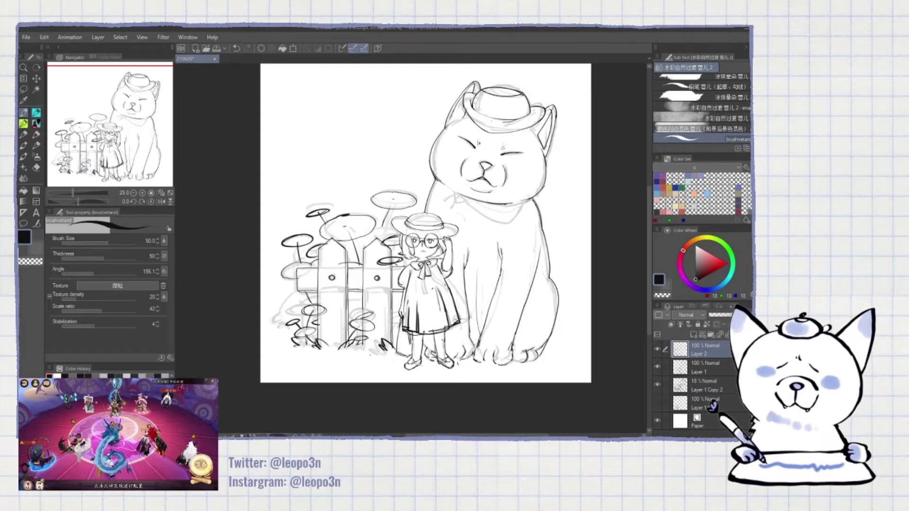
- Hide the rough sketch layer and finish the bag and the flower on the girl's hat
scroll(411, 250, "up", 2)
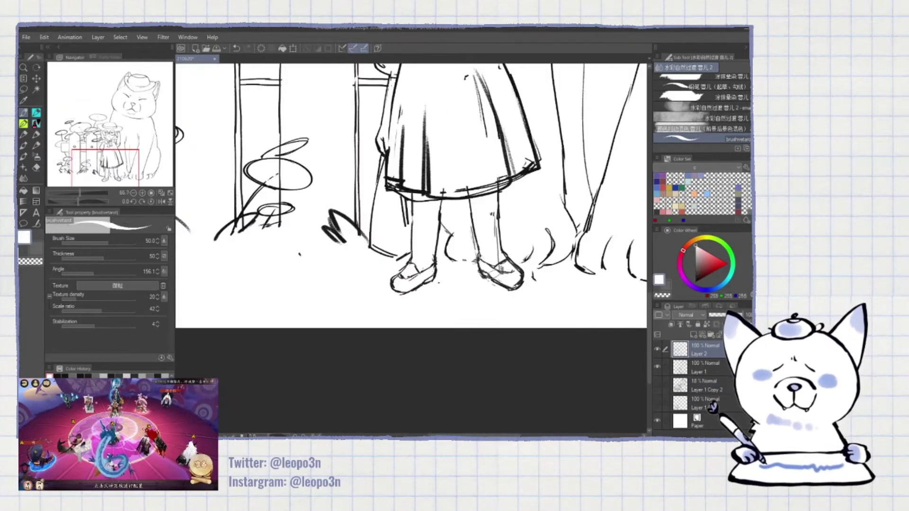
mouse_move(353, 379)
left_mouse_down()
mouse_move(379, 305)
mouse_move(374, 360)
mouse_move(405, 349)
left_mouse_up()
key("ctrl+0")
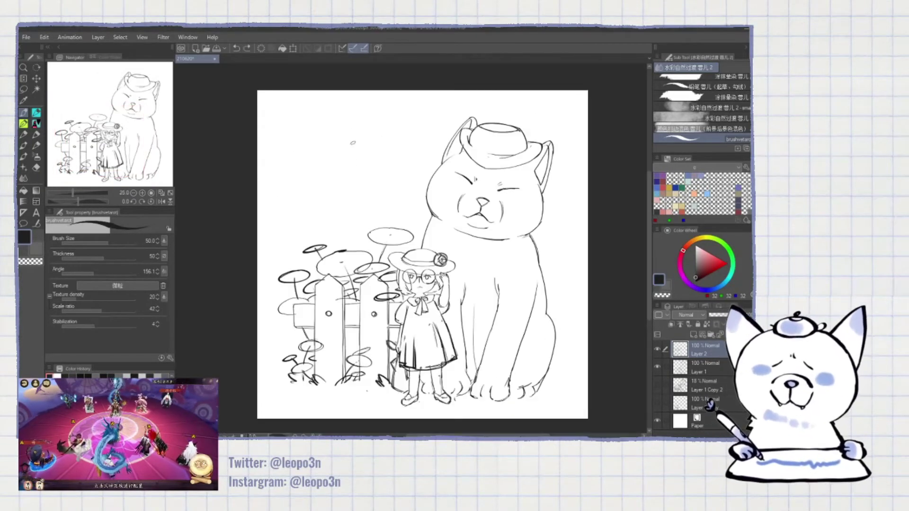
- Draw an upright rectangular signboard in the empty space above the fence and adjust it with a transform
left_click_drag(385, 130, 353, 183)
key("m")
key("ctrl+t")
left_click_drag(388, 111, 384, 133)
key("Return")
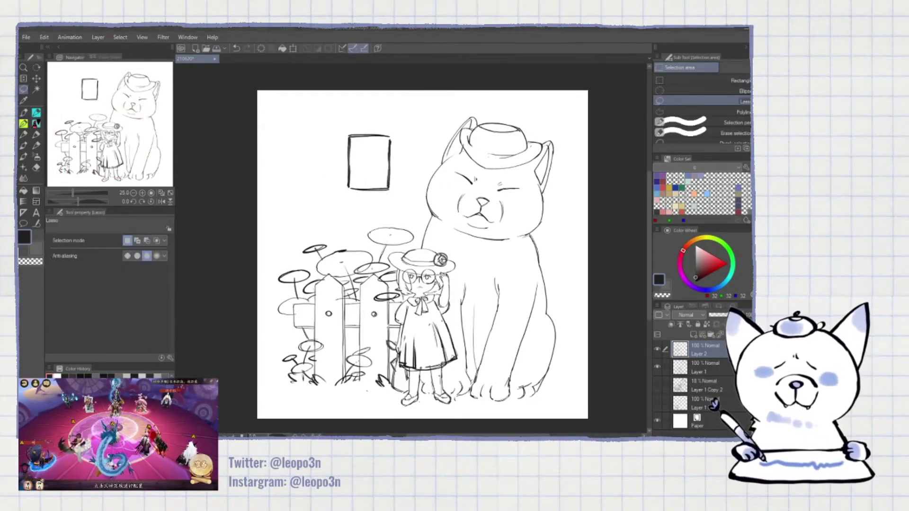
- Widen the signboard slightly and ink a two-line post running from its underside down to the fence
key("ctrl+t")
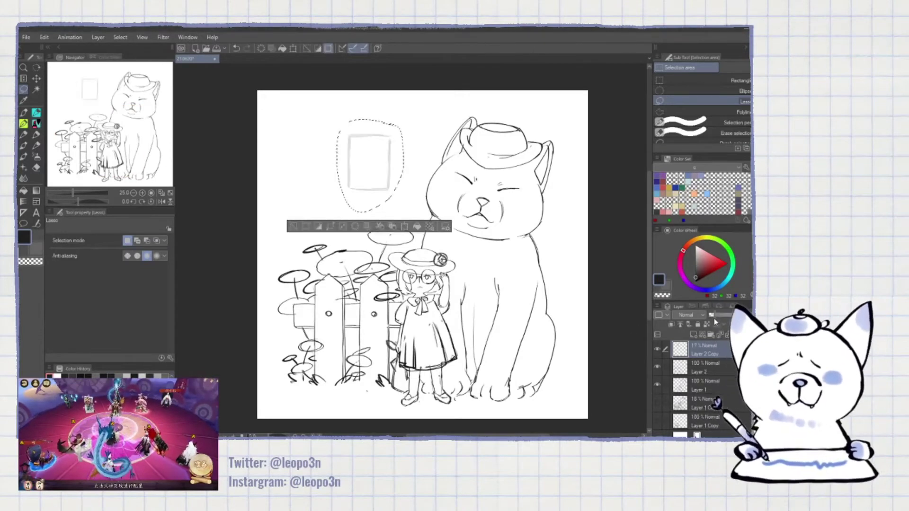
key("Return")
key("b")
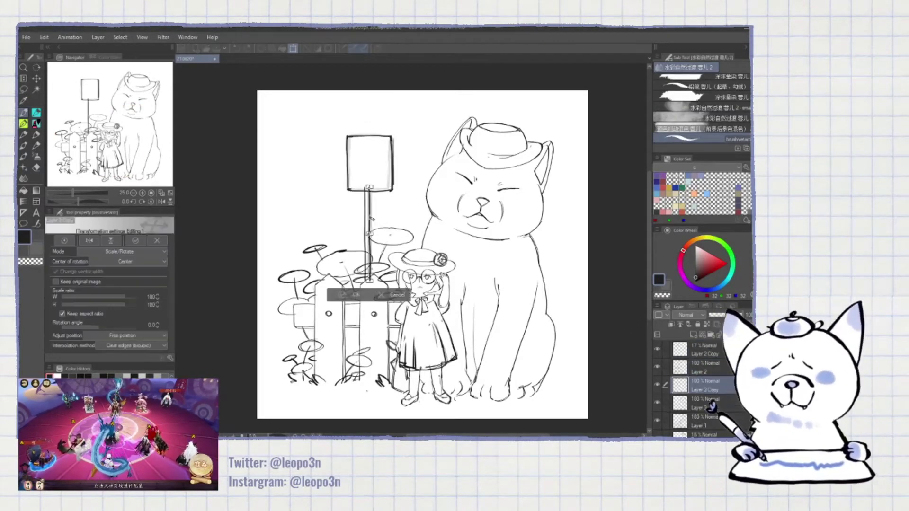
- Rotate the signboard together with its post so that it leans to the right above the fence
scroll(364, 257, "up", 3)
key("m")
scroll(364, 257, "down", 2)
key("alt+bracketright")
key("ctrl+t")
left_click_drag(412, 195, 440, 213)
key("Return")
- Erase the end of the post behind the mushrooms and stretch the signboard slightly wider
key("e")
scroll(481, 134, "up", 2)
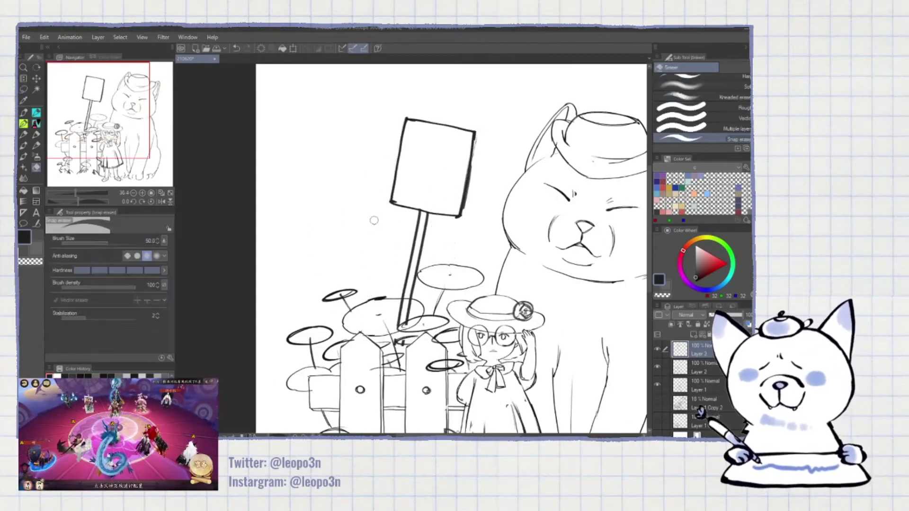
left_click_drag(481, 134, 473, 175)
key("b")
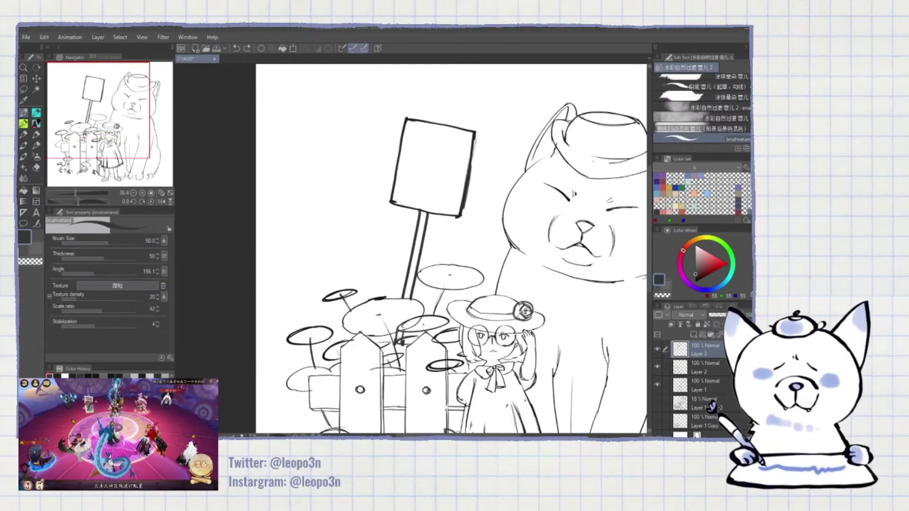
key("ctrl+t")
left_click_drag(477, 166, 483, 168)
key("Return")
- Draw an inner frame on the signboard with a small bus pictogram and text lines beneath it
left_click_drag(406, 139, 413, 171)
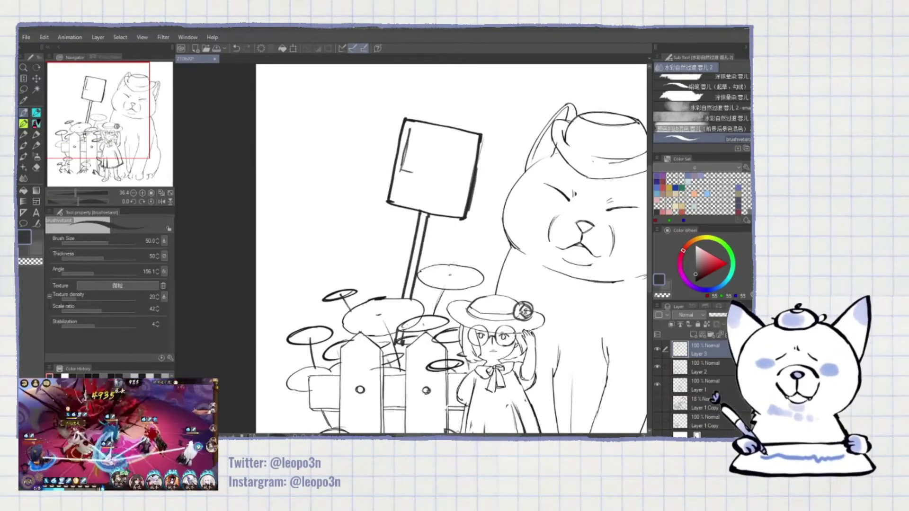
left_click_drag(409, 127, 469, 138)
left_click_drag(469, 137, 463, 180)
left_click_drag(403, 171, 463, 182)
left_click_drag(414, 141, 456, 151)
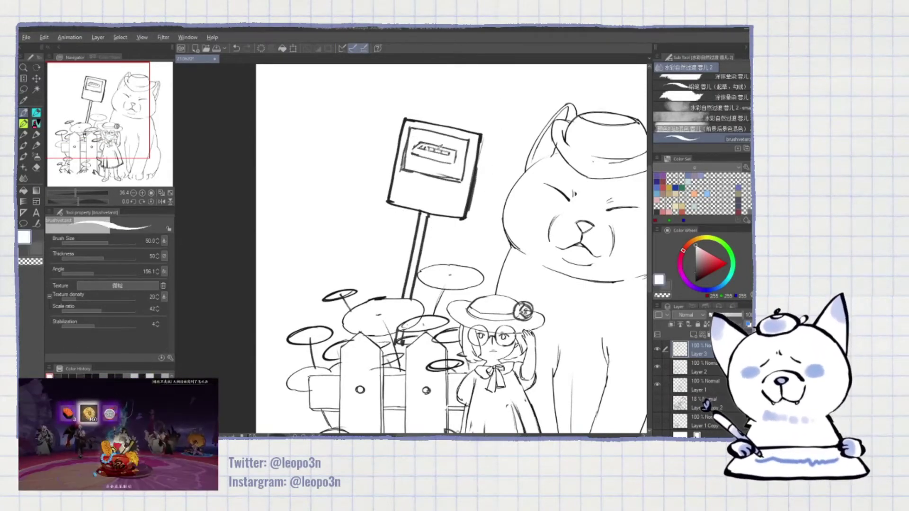
key("ctrl+t")
key("Return")
- Redraw the girl's dress with a high waistband, finer skirt pleats and a band along the hem
scroll(452, 251, "down", 2)
key("c")
mouse_move(452, 251)
left_mouse_down()
mouse_move(475, 214)
mouse_move(409, 224)
left_mouse_up()
key("x")
key("ctrl+z")
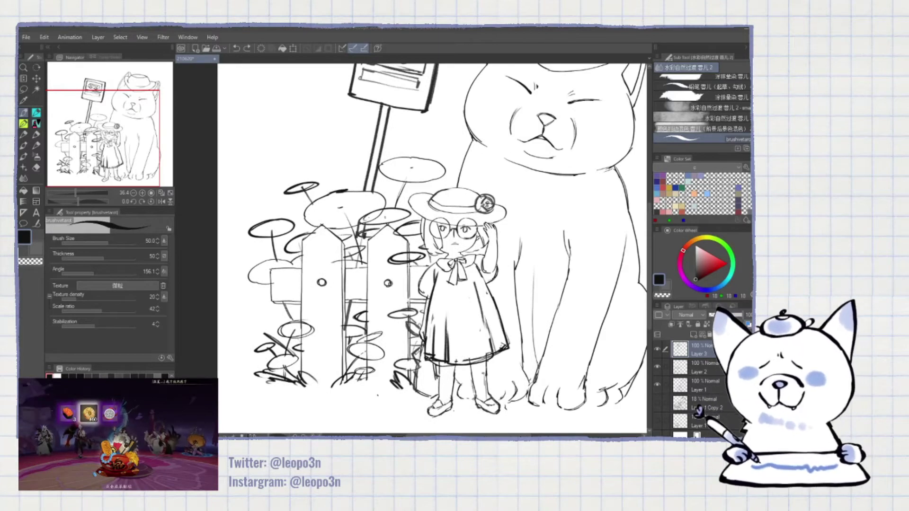
key("ctrl+y")
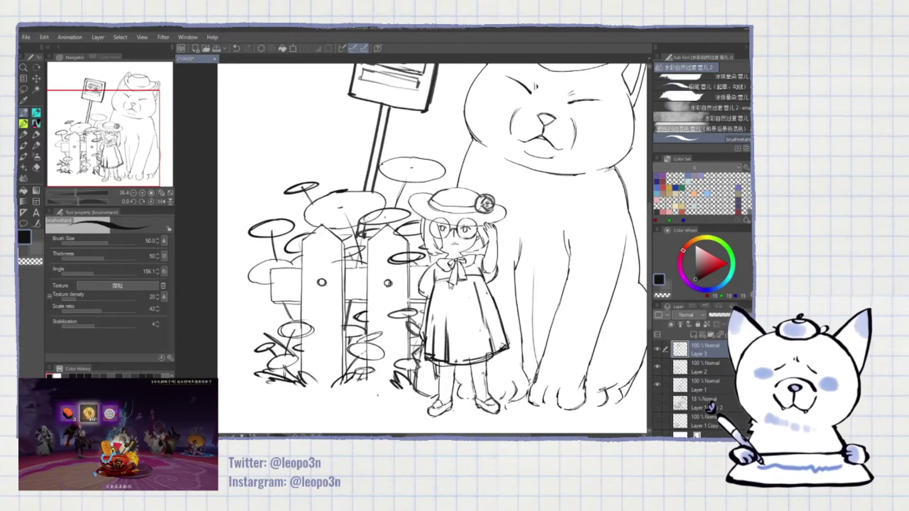
left_click_drag(472, 364, 480, 360)
left_click_drag(494, 313, 485, 360)
left_click_drag(429, 325, 504, 340)
left_click_drag(469, 280, 485, 327)
key("x")
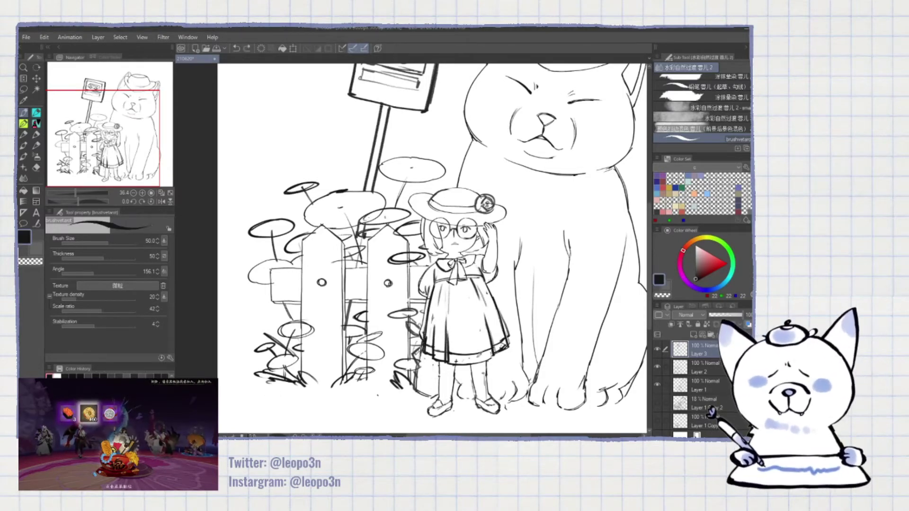
- Replace the neck ribbon with a rounded ruffled collar, add shoe straps and scallop the skirt hem
key("x")
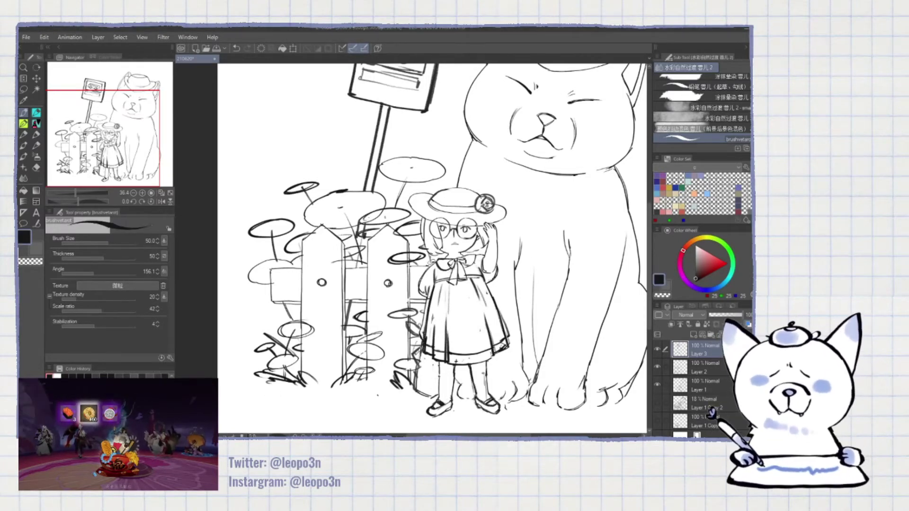
left_click_drag(447, 257, 467, 284)
key("x")
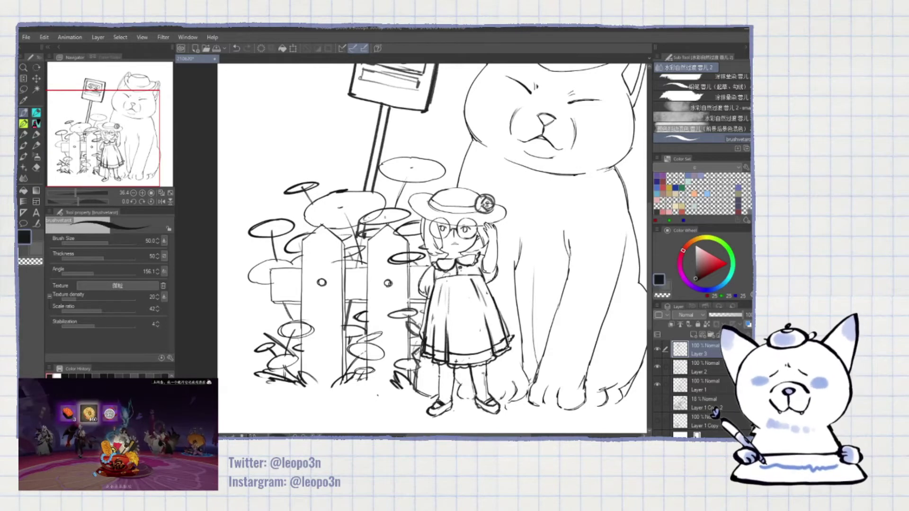
- Refine the girl's hair and glasses with a size 20 brush and ink buttons and a waist bow on her dress
scroll(479, 273, "up", 5)
key("x")
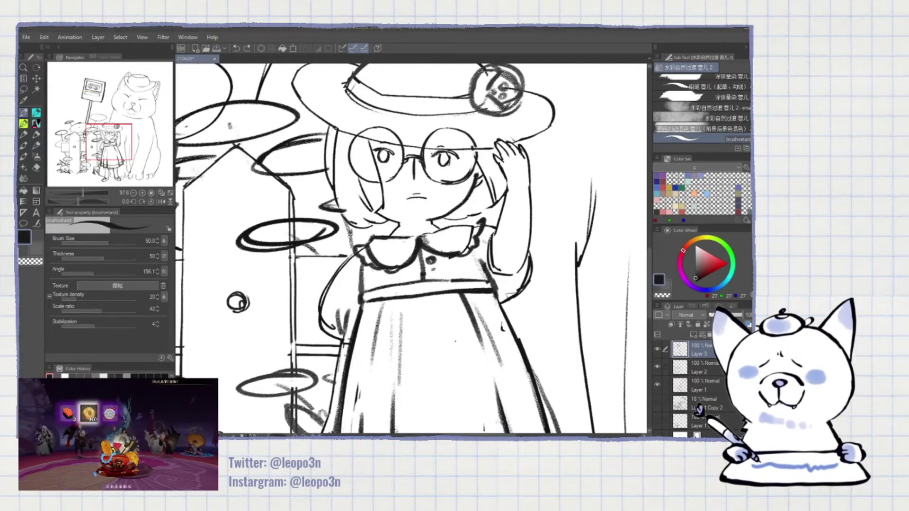
left_click_drag(417, 156, 397, 208)
left_click_drag(492, 133, 502, 157)
mouse_move(469, 123)
left_mouse_down()
mouse_move(497, 151)
mouse_move(492, 135)
left_mouse_up()
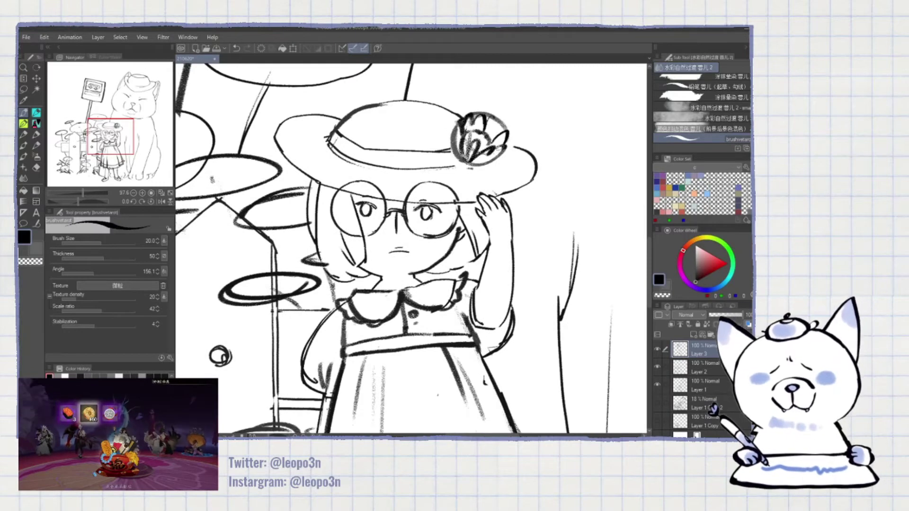
scroll(410, 248, "down", 5)
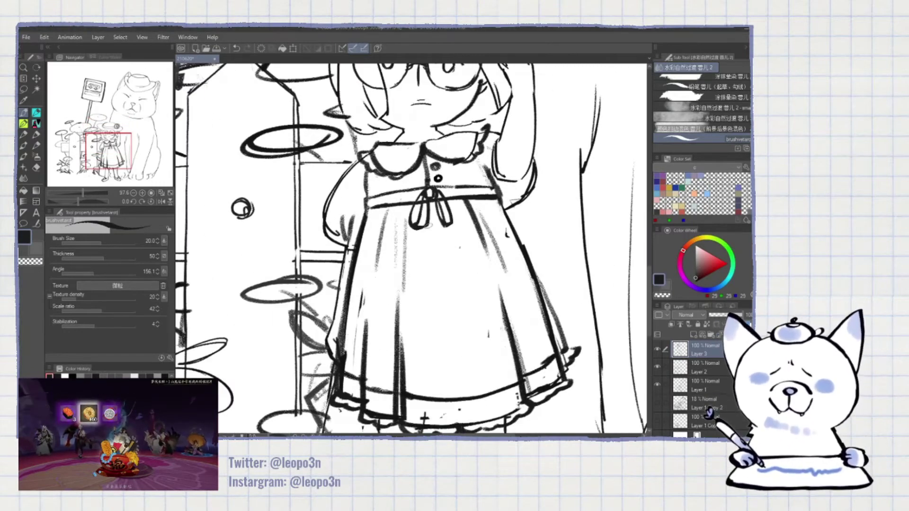
- Merge the line-art layers into Layer 1 and refine the waist ribbon and glasses in a mirrored view
scroll(411, 248, "down", 2)
key("ctrl+0")
key("m")
key("b")
scroll(450, 280, "up", 3)
left_click(380, 429, "alt")
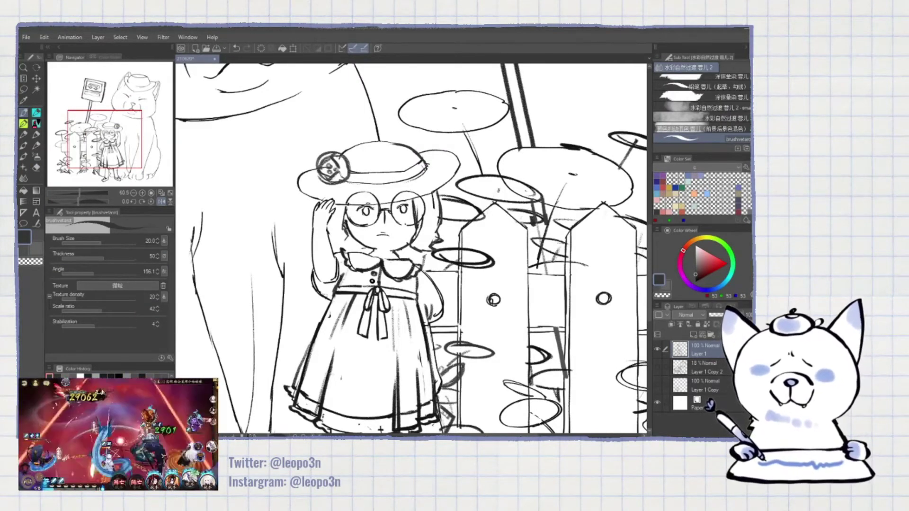
left_click(380, 430, "alt")
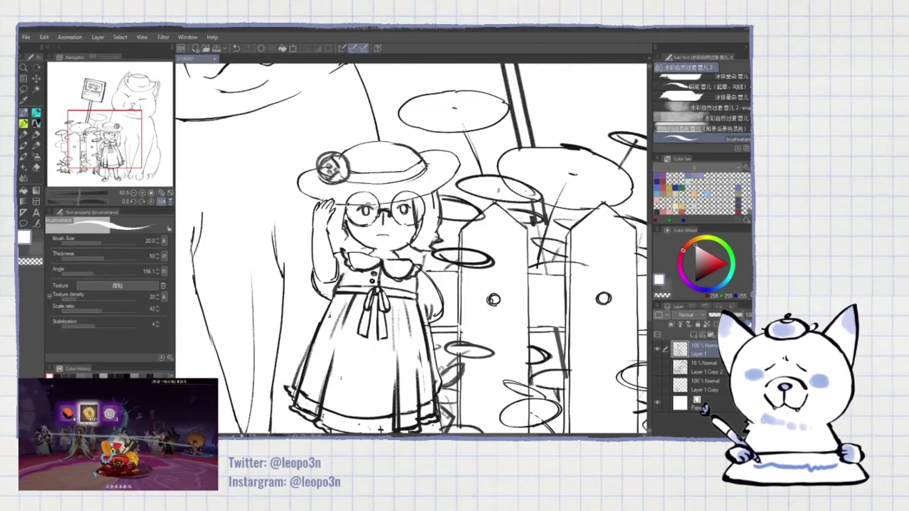
- Select the girl with the lasso and copy her onto a separate layer
key("h")
key("m")
mouse_move(400, 154)
left_mouse_down()
mouse_move(440, 350)
mouse_move(349, 389)
left_mouse_up()
key("ctrl+c")
key("ctrl+v")
scroll(349, 390, "down", 3)
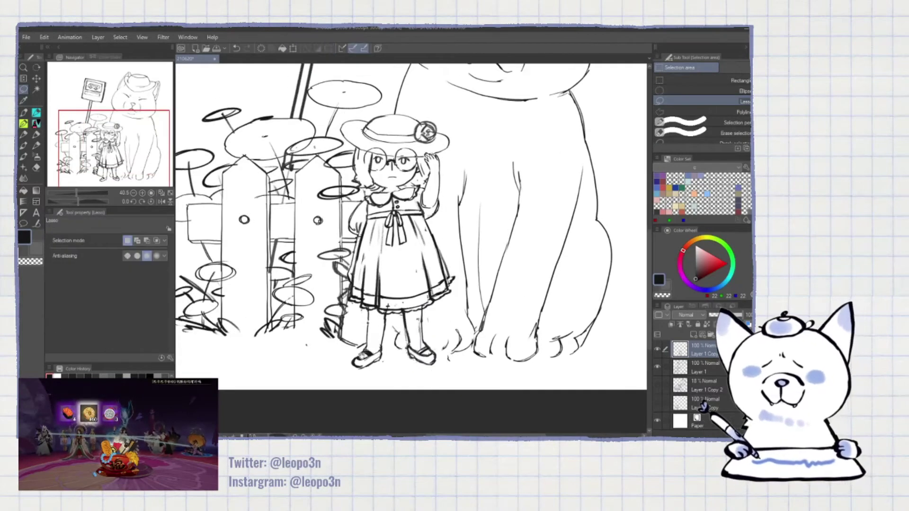
- Lasso the cat on Layer 1 in a mirrored view and adjust its proportions with a transform
key("b")
key("ctrl+0")
left_click(696, 364)
key("m")
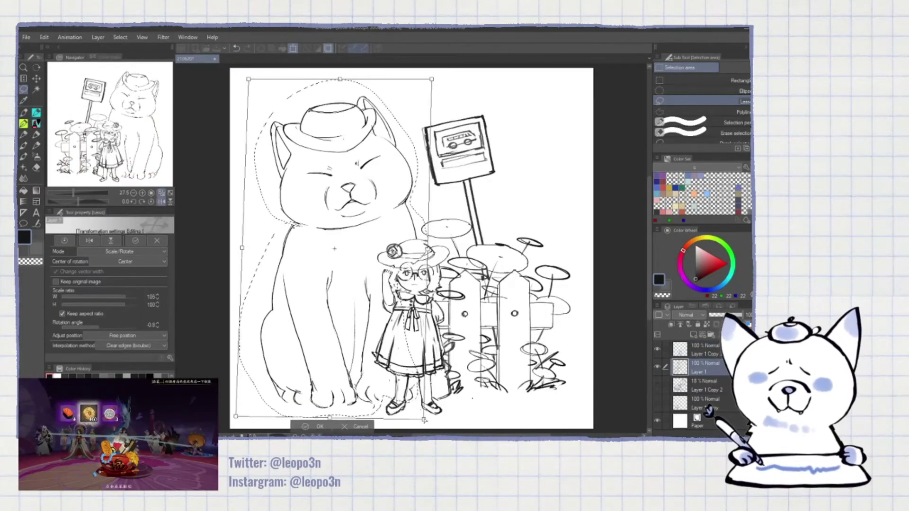
left_click(172, 202)
- Turn the girl's glasses into half-rim frames and redraw her hair ends, hat brim and sleeves
key("b")
scroll(412, 256, "up", 3)
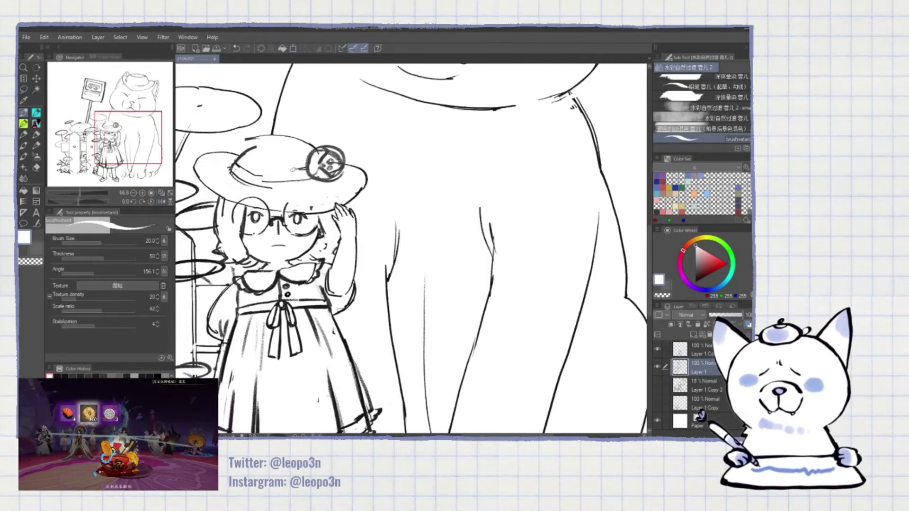
left_click_drag(156, 316, 204, 323)
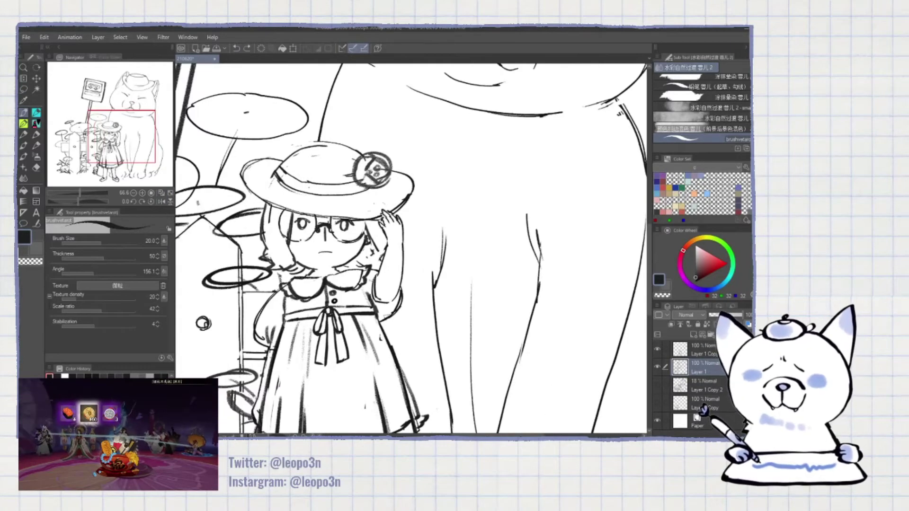
left_click_drag(413, 184, 408, 198)
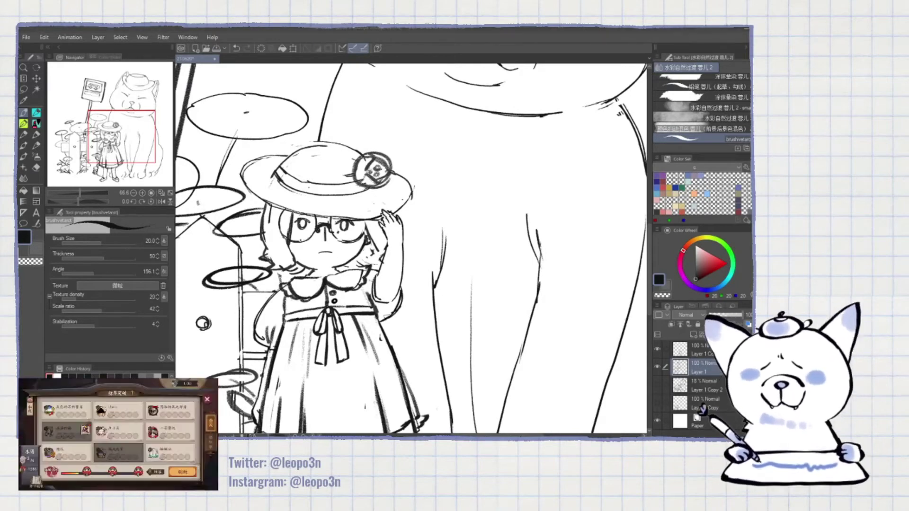
left_click_drag(322, 237, 388, 185)
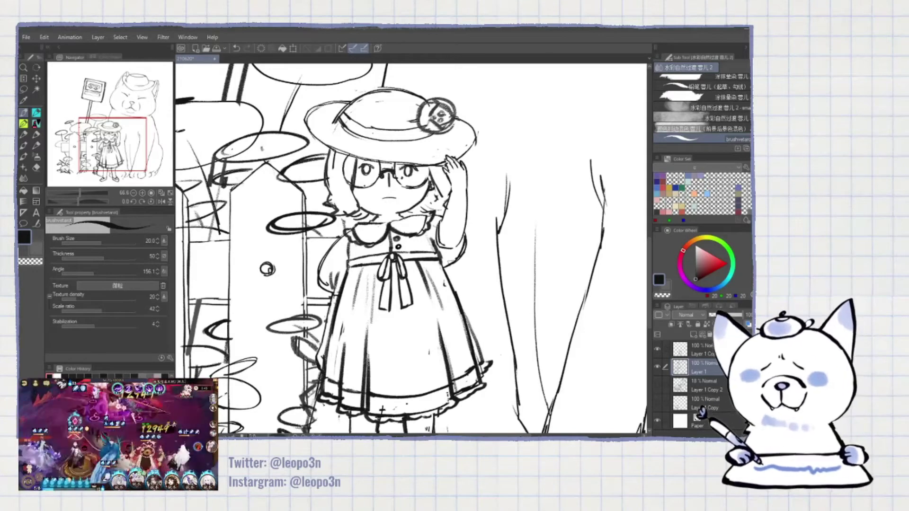
- Try a pointed neckerchief under the cat's chin
key("ctrl+0")
key("ctrl+plus")
scroll(411, 249, "up", 3)
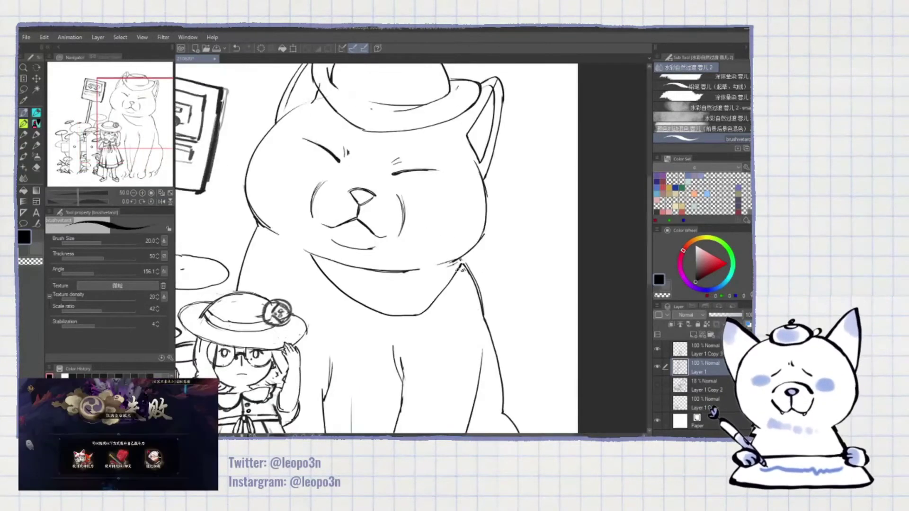
scroll(405, 298, "down", 3)
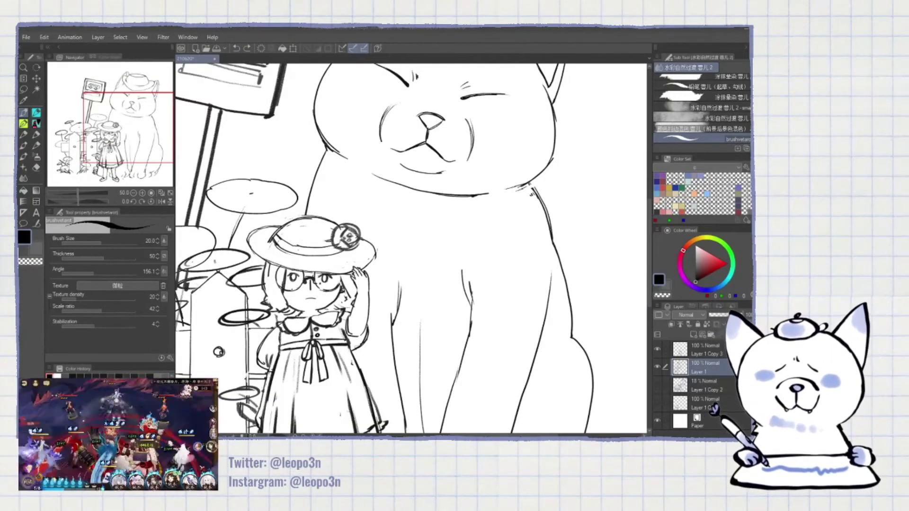
scroll(411, 248, "up", 3)
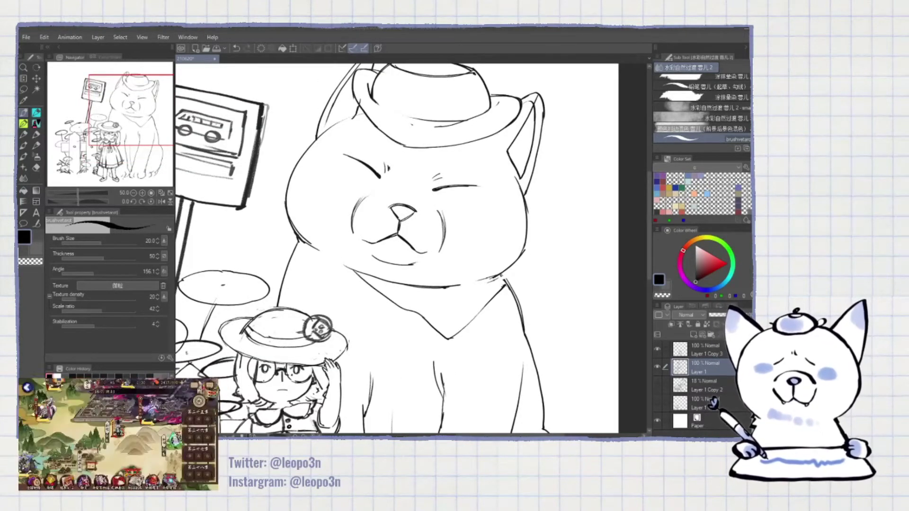
scroll(411, 249, "down", 4)
scroll(383, 239, "up", 4)
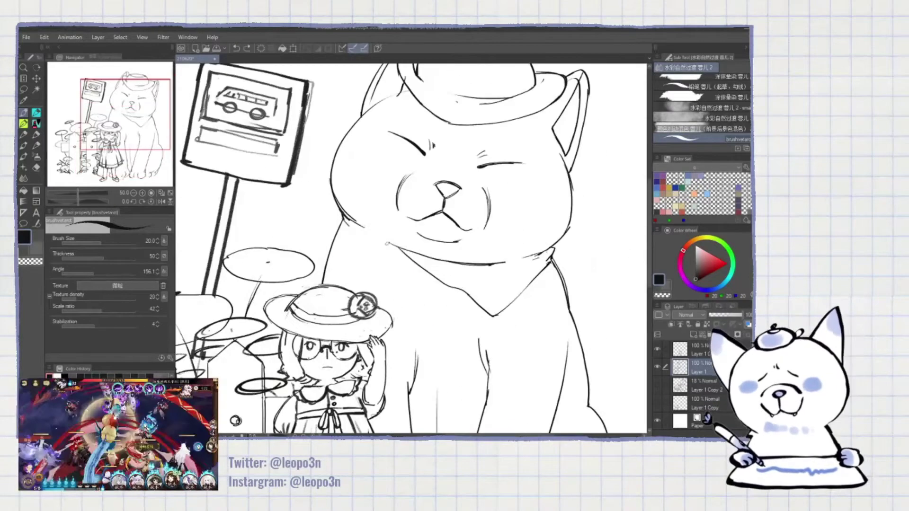
scroll(411, 249, "up", 1)
- Try a bow tie with a round knot under the cat's chin
mouse_move(374, 270)
left_mouse_down()
mouse_move(407, 303)
mouse_move(440, 310)
left_mouse_up()
key("x")
scroll(411, 249, "down", 3)
scroll(411, 249, "down", 4)
key("x")
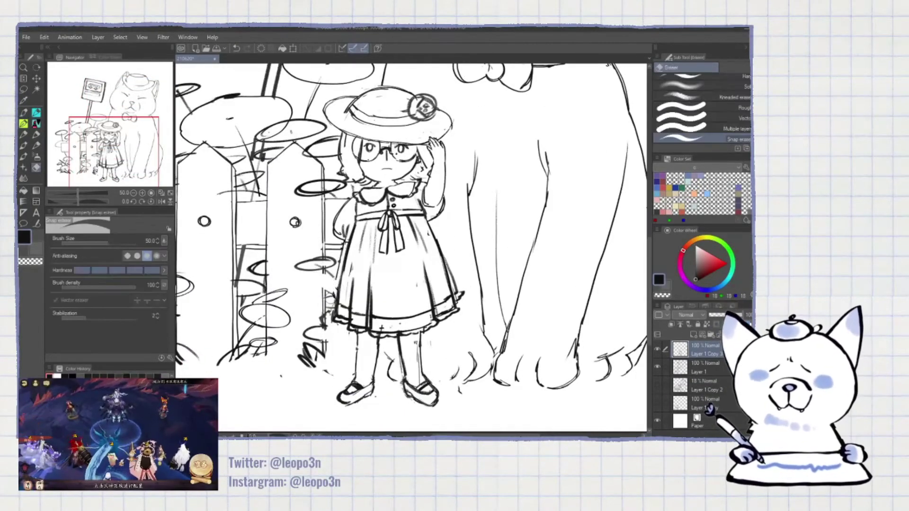
- Erase the old bag beside the girl and draw an upright suitcase held by her lowered hand
key("alt+]")
key("e")
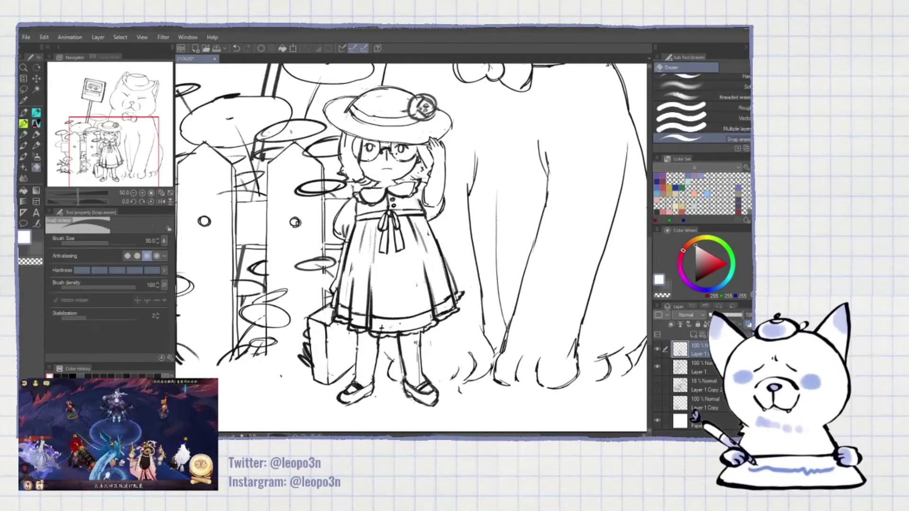
key("b")
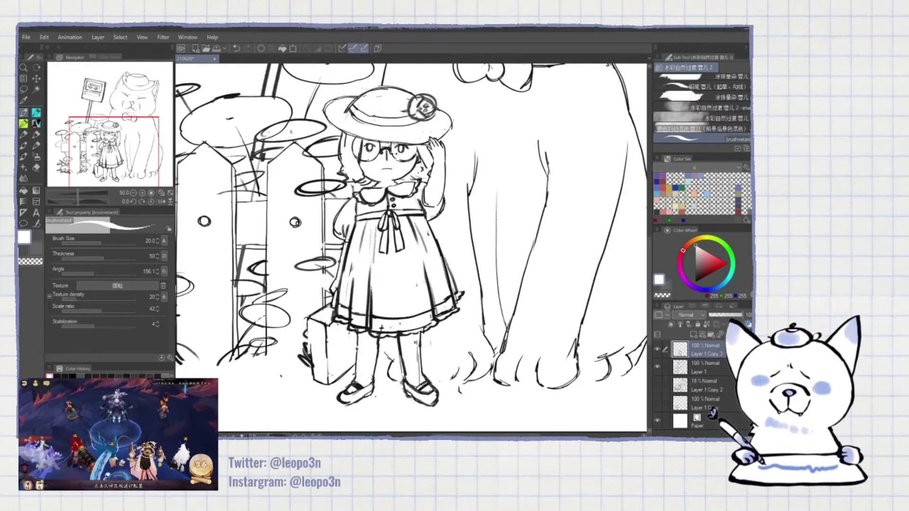
key("e")
key("b")
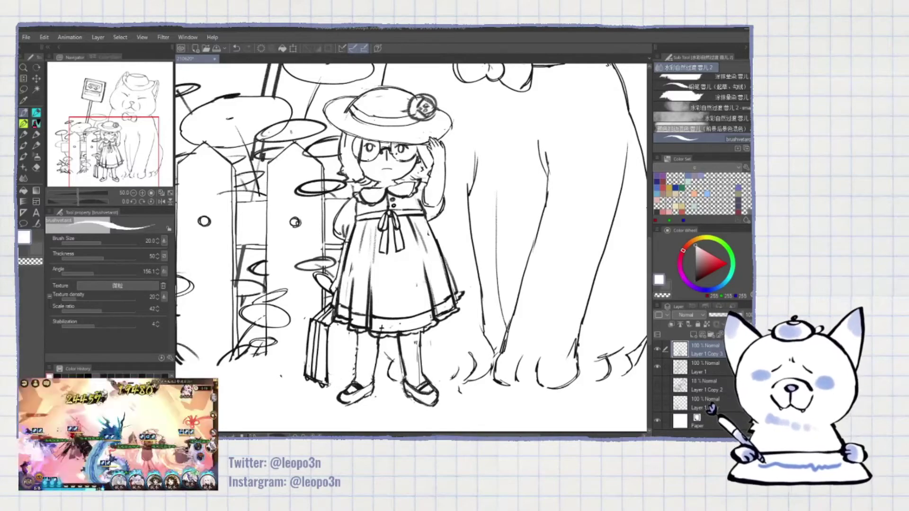
- Refine the suitcase's edges and the girl's legs and shoes in a mirrored view
key("h")
key("ctrl+t")
key("Return")
key("ctrl+plus")
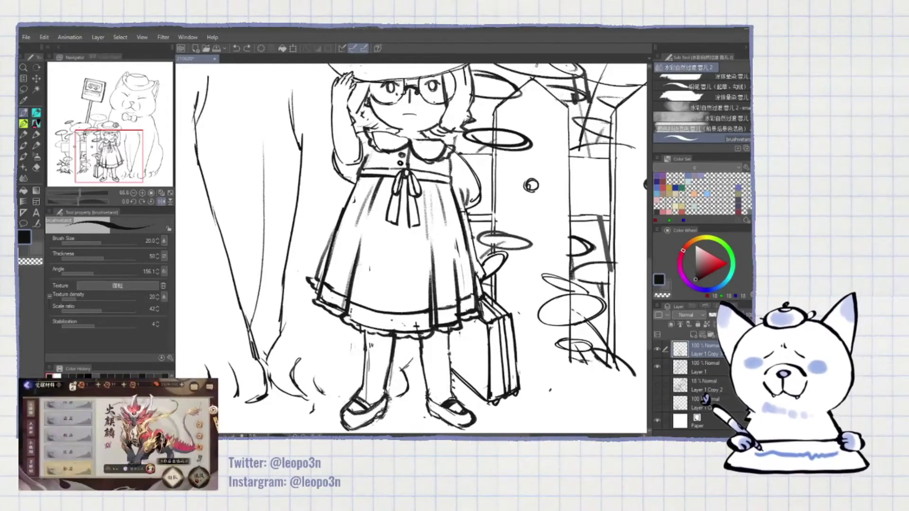
left_click_drag(492, 301, 473, 374)
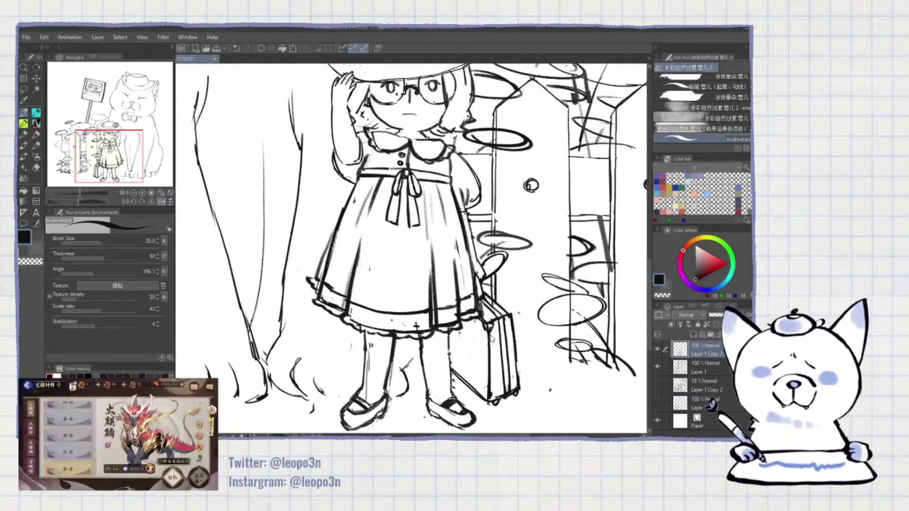
key("x")
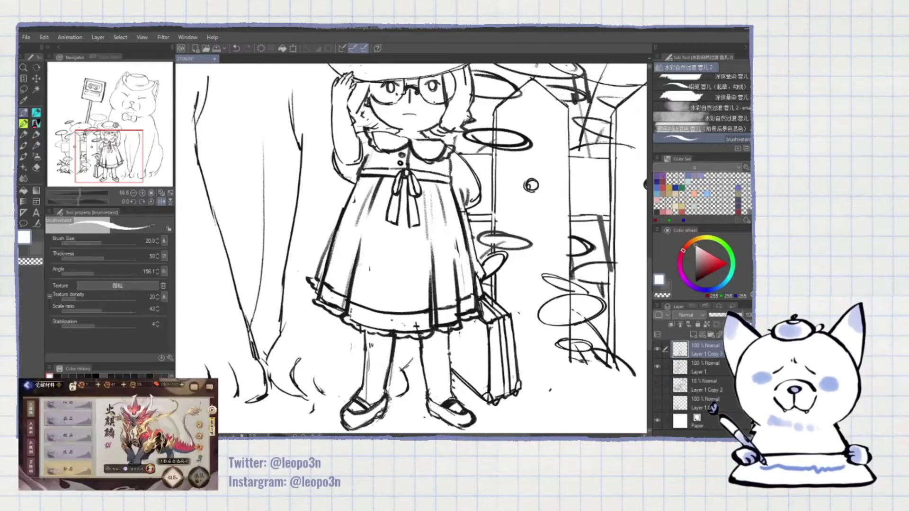
- Try a pointed collar shape under the cat's chin without the bow tie, on a new layer at brush size 40
scroll(416, 326, "down", 3)
scroll(402, 213, "up", 3)
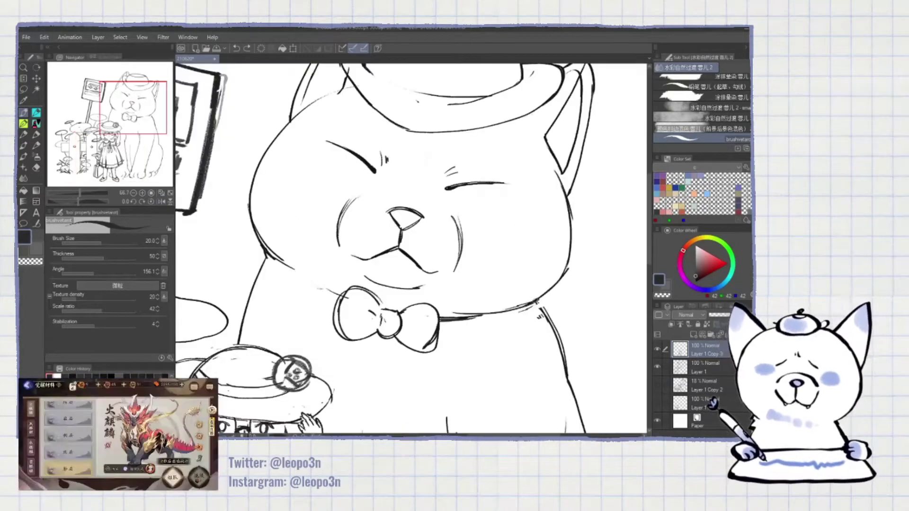
scroll(262, 236, "down", 3)
key("x")
key("ctrl+z")
scroll(182, 312, "up", 2)
scroll(182, 311, "down", 3)
scroll(189, 315, "up", 2)
key("ctrl+z")
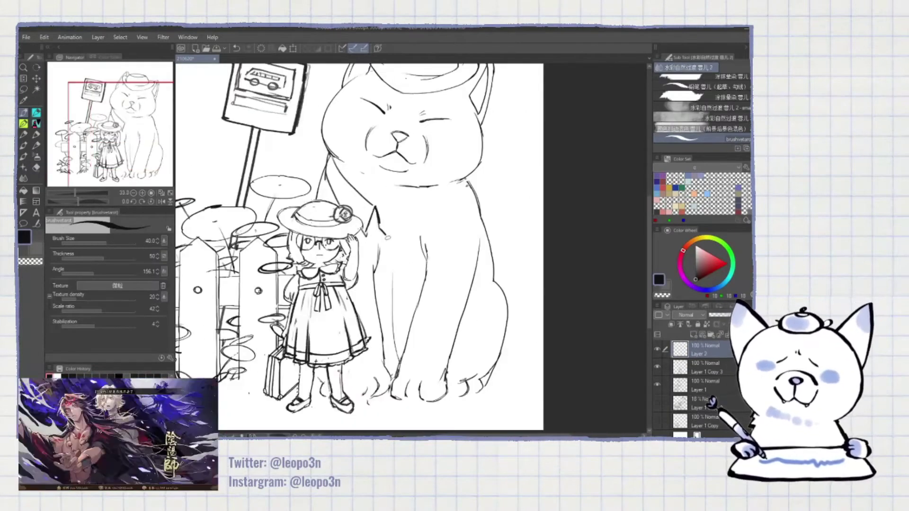
key("ctrl+y")
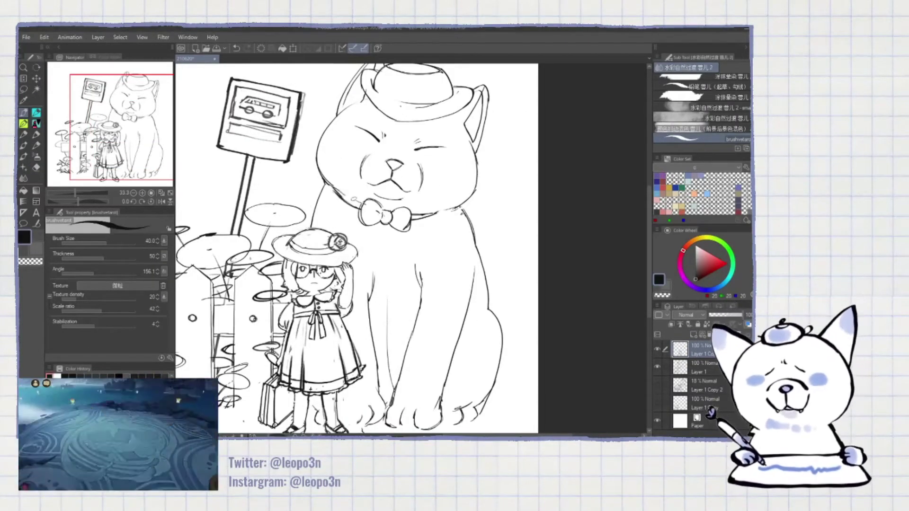
- Draw the neckband on both sides of the cat's bow tie and group the sketch layers in a folder
key("ctrl+z")
key("ctrl+minus")
key("ctrl+g")
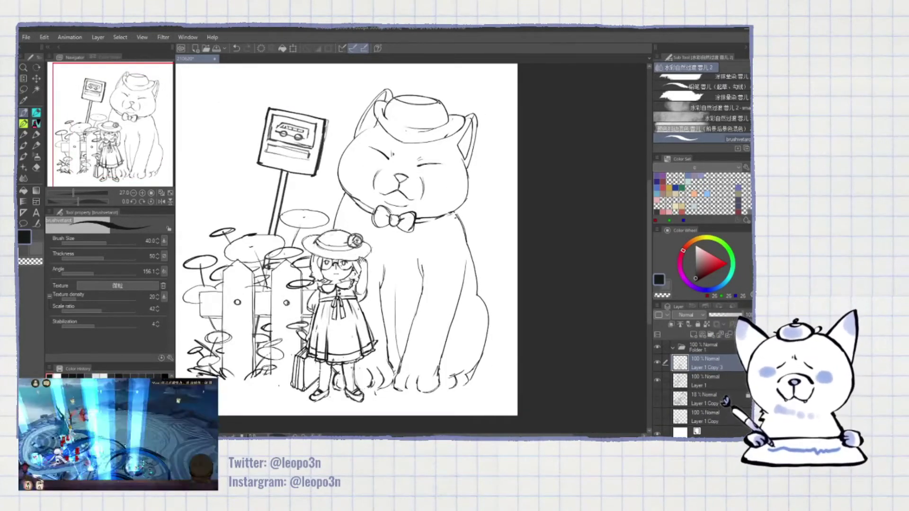
- Clean up the bus-stop sign's outline by painting out overshooting line ends in white and redrawing its edges in black
key("ctrl+plus")
key("ctrl+plus")
key("x")
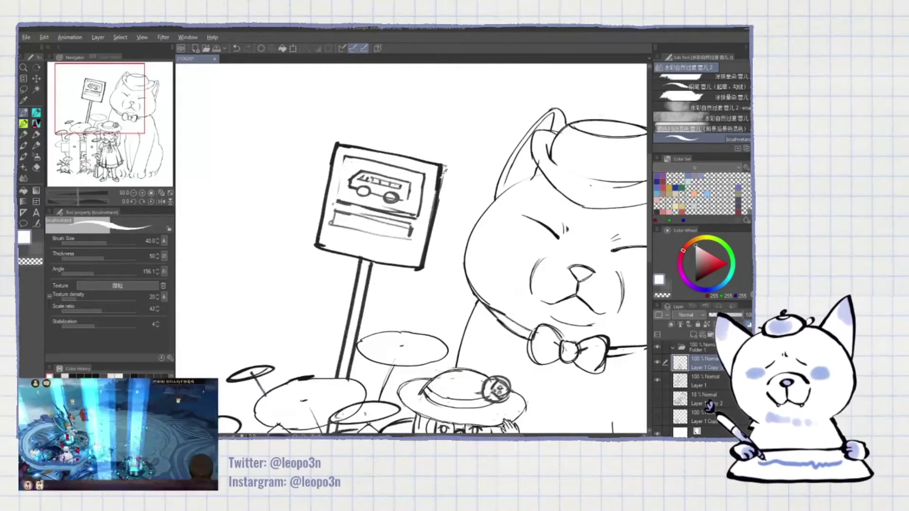
key("ctrl+z")
key("x")
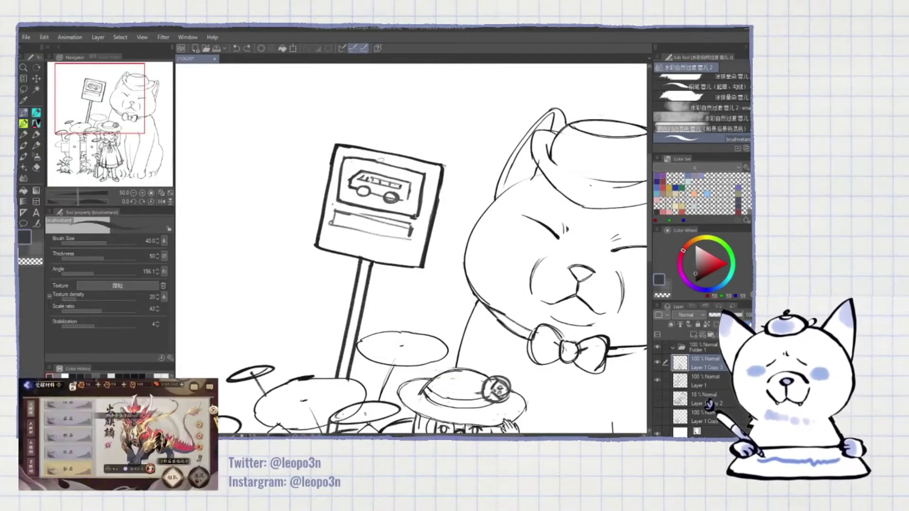
left_click_drag(379, 285, 456, 123)
key("x")
key("ctrl+minus")
key("ctrl+minus")
key("ctrl+minus")
- Ink the girl's chin, rounded collar and side hair on a new layer over the faded sketch at brush size 25
left_click(685, 350)
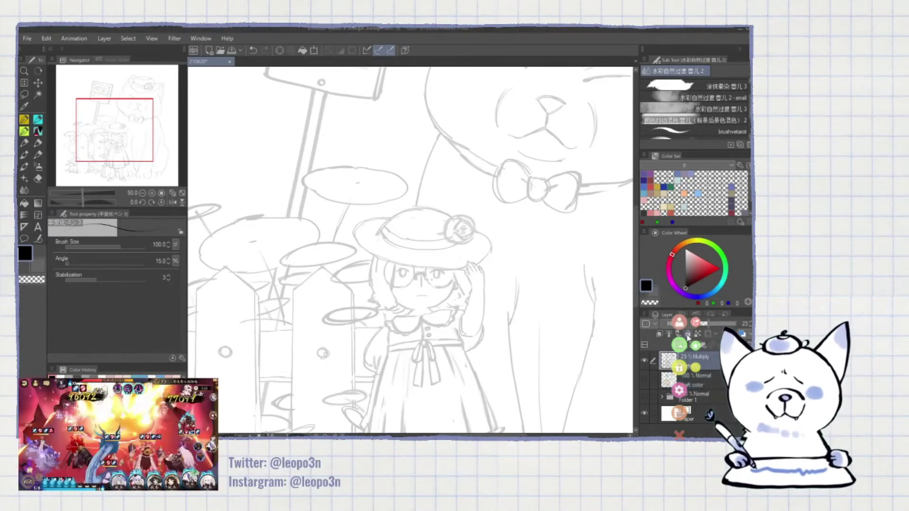
left_click_drag(345, 274, 394, 300)
left_click_drag(438, 260, 509, 227)
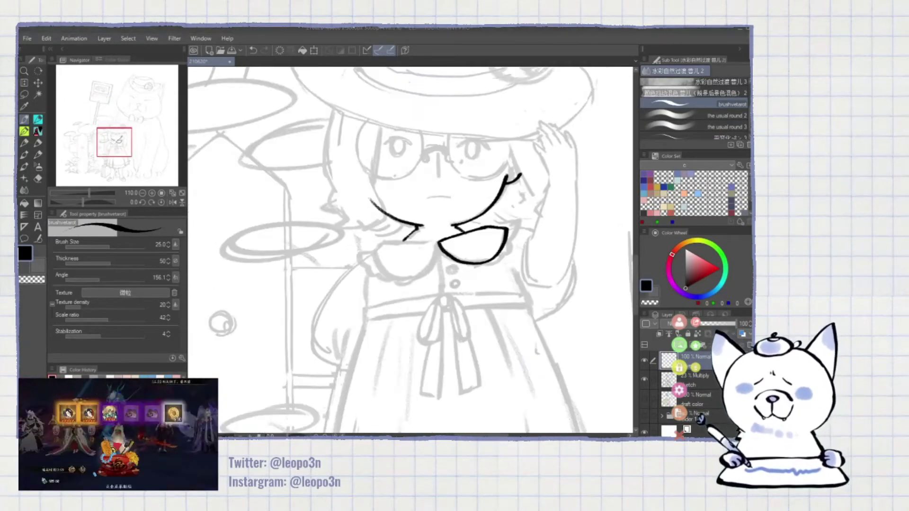
left_click_drag(327, 105, 331, 203)
left_click_drag(369, 176, 384, 225)
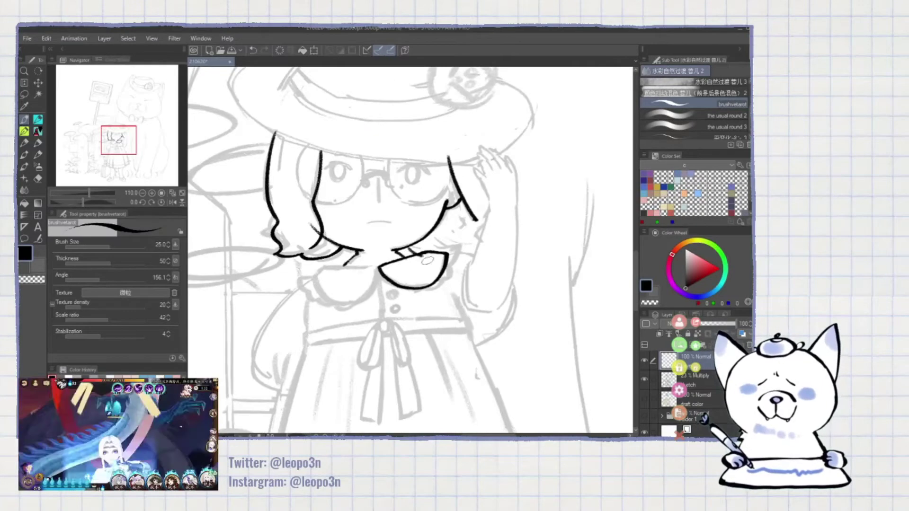
left_click_drag(471, 220, 519, 192)
- Ink the girl's raised hand and arm and the hair strands beside her cheek
mouse_move(425, 241)
left_mouse_down()
mouse_move(393, 274)
mouse_move(429, 253)
left_mouse_up()
left_click_drag(426, 284, 435, 269)
left_click_drag(424, 147, 417, 270)
left_click_drag(402, 331, 426, 222)
mouse_move(411, 215)
left_mouse_down()
mouse_move(384, 327)
mouse_move(398, 142)
left_mouse_up()
left_click_drag(438, 202, 462, 248)
scroll(416, 213, "up", 3)
mouse_move(402, 172)
left_mouse_down()
mouse_move(457, 222)
mouse_move(429, 246)
left_mouse_up()
scroll(404, 187, "down", 2)
left_click_drag(398, 284, 558, 259)
left_click_drag(509, 284, 533, 360)
- Ink the girl's eyes and nose and tidy the line ends with the Snap eraser at size 70
left_click_drag(321, 260, 365, 265)
left_click_drag(417, 282, 416, 322)
left_click_drag(466, 261, 511, 263)
key("e")
key("bracketleft")
key("bracketleft")
key("ctrl+e")
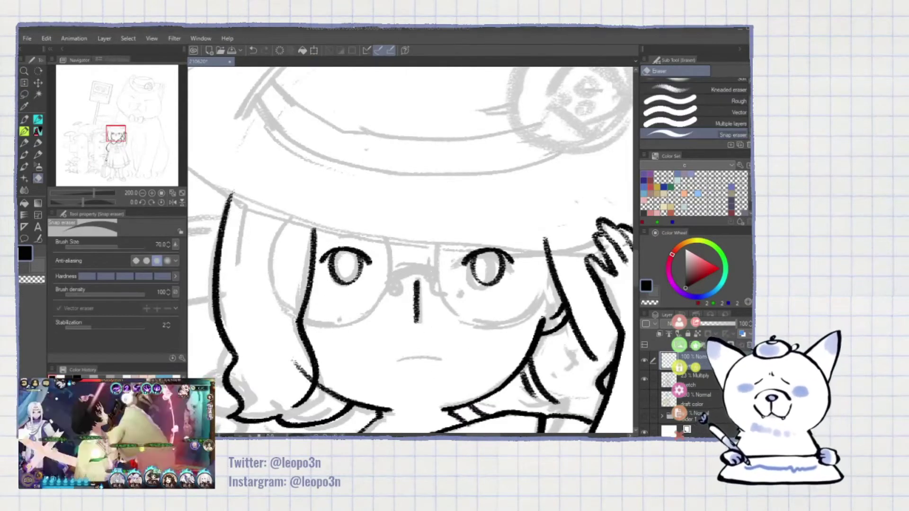
- Ink the girl's round glasses with their bridge and her small mouth
key("b")
scroll(410, 251, "down", 2)
left_click_drag(294, 180, 303, 284)
left_click_drag(393, 235, 435, 237)
left_click_drag(473, 166, 535, 265)
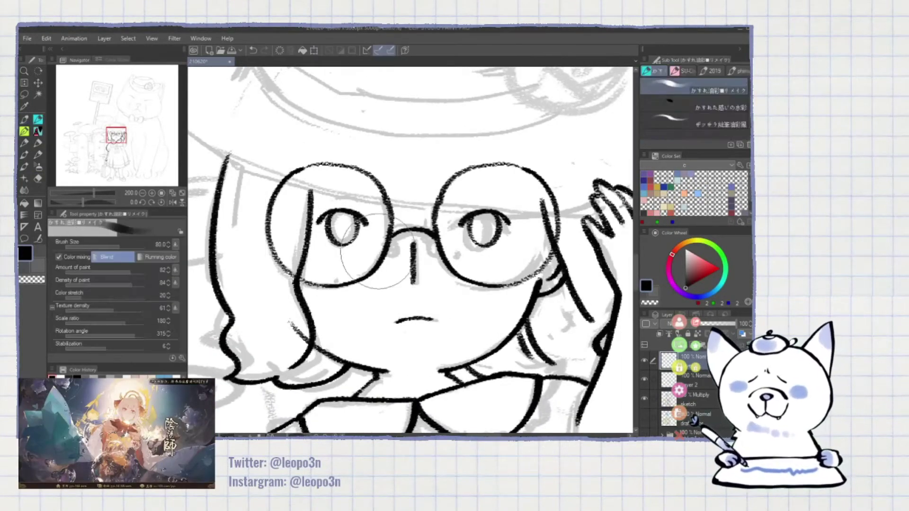
left_click_drag(393, 232, 441, 235)
scroll(410, 251, "up", 3)
- Ink the crown and wide brim of the girl's hat, checking the curve in a mirrored view
key("ctrl+minus")
left_click_drag(340, 218, 428, 165)
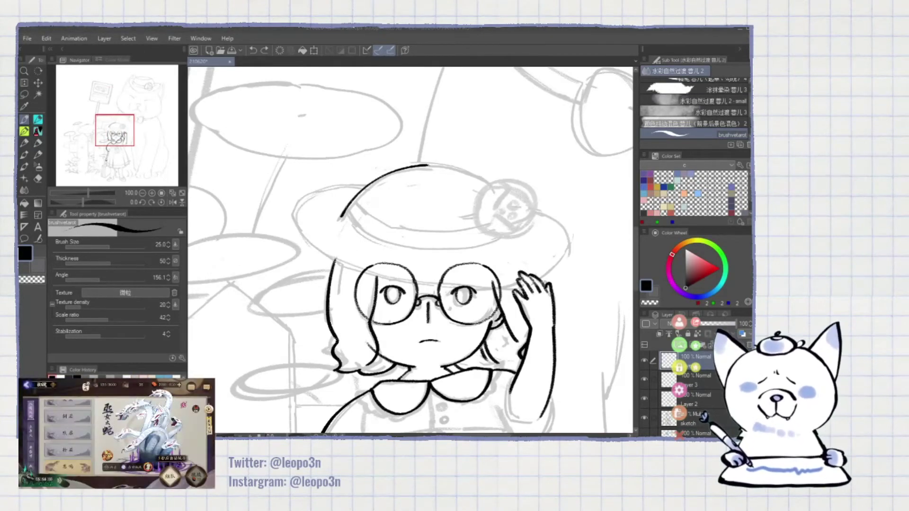
left_click_drag(428, 165, 511, 220)
key("ctrl+plus")
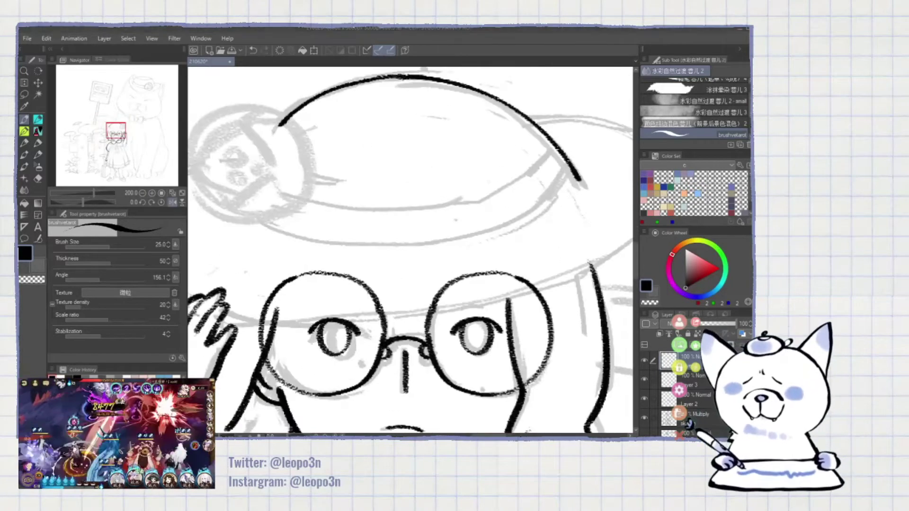
left_click_drag(431, 175, 549, 280)
scroll(549, 280, "down", 5)
left_click_drag(189, 145, 327, 205)
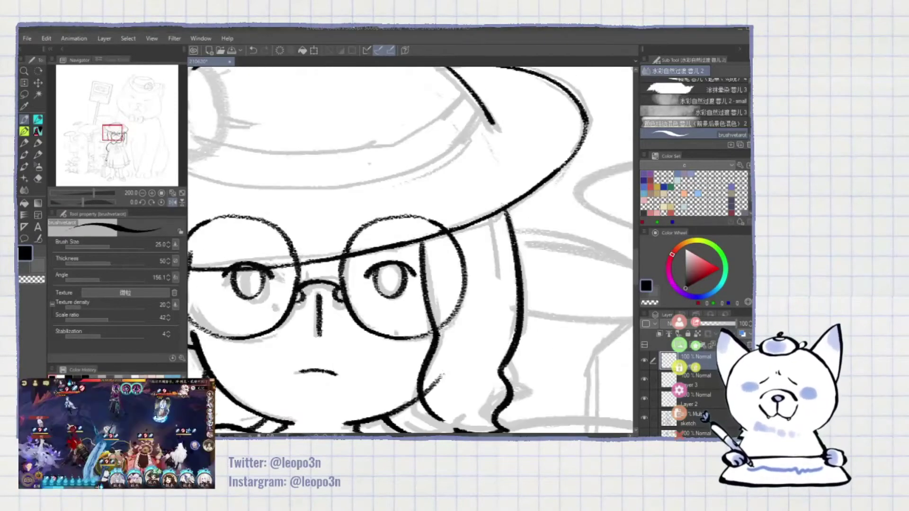
- Ink the band and round flower ornament on the girl's hat
left_click(644, 399)
left_click(692, 399)
scroll(410, 250, "down", 5)
scroll(423, 214, "up", 5)
left_click_drag(473, 114, 469, 156)
scroll(488, 156, "up", 2)
left_click_drag(473, 194, 504, 176)
mouse_move(378, 246)
left_mouse_down()
mouse_move(384, 209)
mouse_move(395, 265)
left_mouse_up()
left_click_drag(284, 222, 502, 261)
- Ink the girl's sleeves, lowered arm and the outer contour and hem of her dress
mouse_move(308, 281)
left_mouse_down()
mouse_move(323, 294)
mouse_move(271, 19)
left_mouse_up()
left_click_drag(474, 180, 501, 251)
left_click_drag(454, 227, 511, 253)
mouse_move(236, 357)
left_mouse_down()
mouse_move(348, 256)
mouse_move(315, 383)
left_mouse_up()
scroll(371, 153, "down", 2)
left_click_drag(410, 352, 521, 287)
mouse_move(450, 159)
left_mouse_down()
mouse_move(531, 332)
mouse_move(526, 354)
left_mouse_up()
- Ink the loops and hanging tails of the ribbon bow at the girl's waist
mouse_move(379, 331)
left_mouse_down()
mouse_move(379, 142)
mouse_move(379, 402)
left_mouse_up()
left_click_drag(402, 291, 426, 331)
left_click_drag(379, 331, 385, 251)
left_click_drag(386, 250, 397, 305)
left_click_drag(411, 244, 428, 296)
- Ink the waistband on both sides of the ribbon bow and the long pleats of the skirt
scroll(411, 251, "down", 2)
left_click_drag(331, 189, 386, 201)
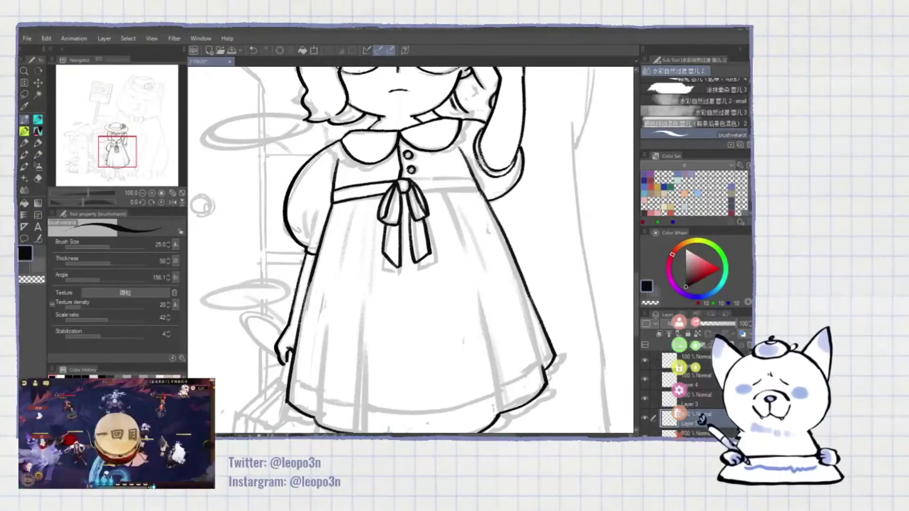
left_click_drag(411, 178, 477, 177)
left_click_drag(420, 194, 479, 189)
scroll(410, 250, "down", 2)
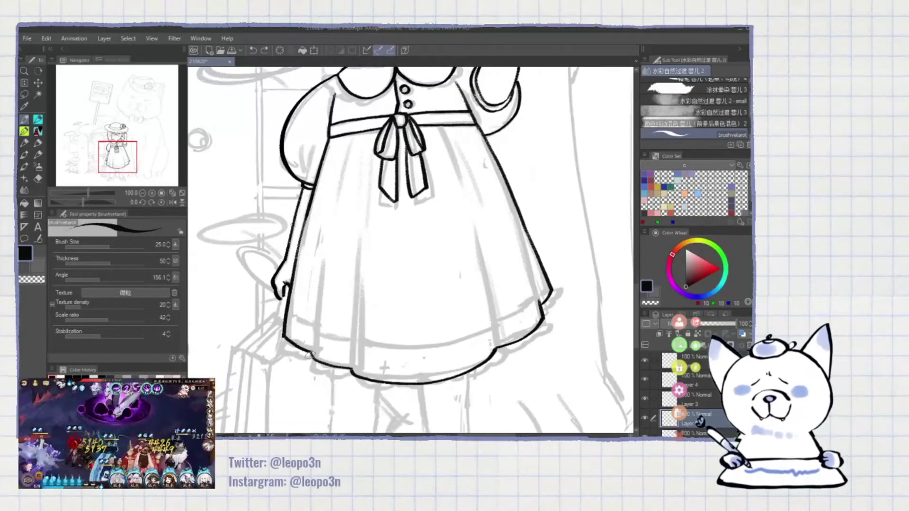
key("h")
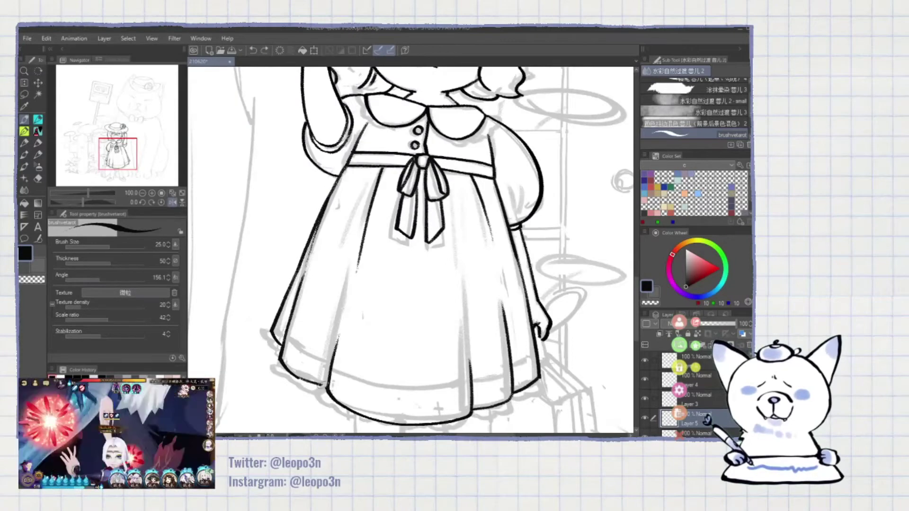
scroll(410, 250, "down", 4)
- Ink the girl's legs and strapped shoes on a new layer
key("ctrl+shift+n")
left_click_drag(324, 248, 341, 213)
left_click_drag(341, 214, 348, 336)
left_click_drag(386, 223, 372, 320)
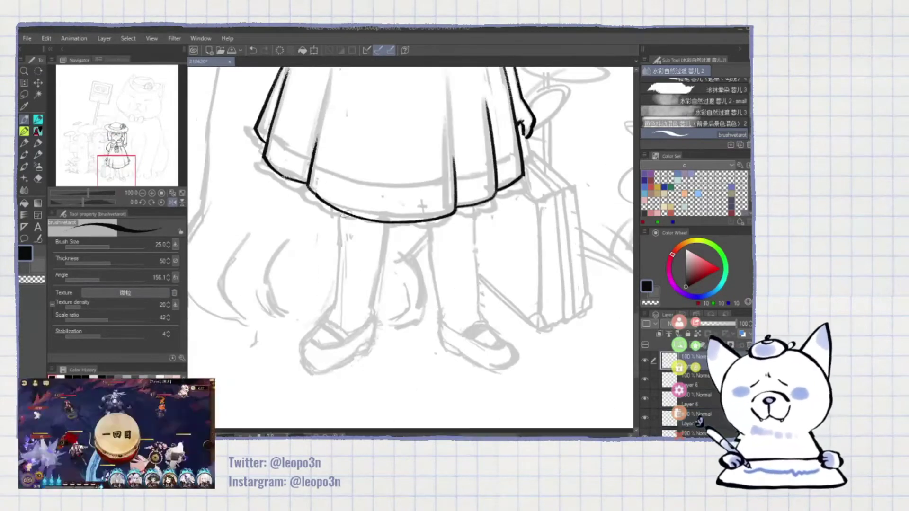
key("h")
left_click_drag(345, 203, 336, 310)
mouse_move(391, 216)
left_mouse_down()
mouse_move(378, 307)
mouse_move(342, 358)
left_mouse_up()
left_click_drag(320, 329, 374, 325)
key("e")
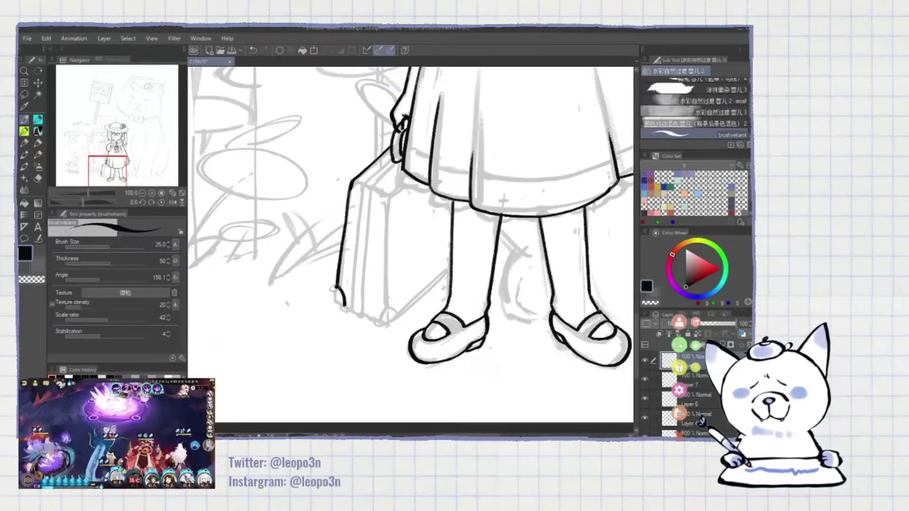
- Ink the upright suitcase with its side edges, straps and rounded corner guards
left_click_drag(332, 288, 345, 307)
left_click_drag(406, 177, 386, 308)
left_click_drag(344, 306, 370, 319)
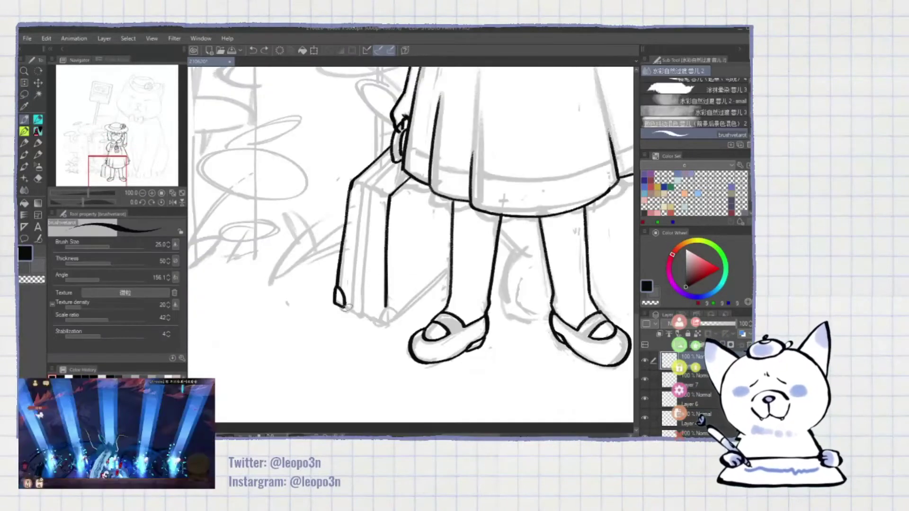
scroll(411, 229, "up", 2)
mouse_move(368, 203)
left_mouse_down()
mouse_move(379, 206)
mouse_move(356, 334)
left_mouse_up()
left_click_drag(395, 211, 390, 323)
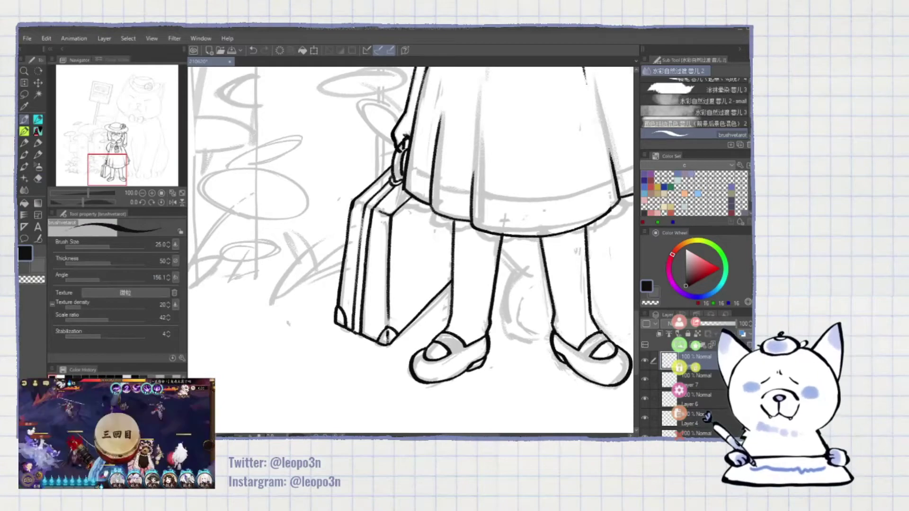
- Ink the outer contours of the cat's two ears
key("x")
scroll(324, 191, "up", 10)
scroll(324, 191, "down", 15)
scroll(324, 192, "up", 12)
scroll(323, 191, "right", 8)
key("x")
left_click_drag(258, 280, 287, 188)
scroll(287, 187, "down", 5)
scroll(286, 188, "down", 5)
scroll(286, 187, "up", 10)
scroll(287, 188, "right", 8)
left_click_drag(438, 105, 480, 88)
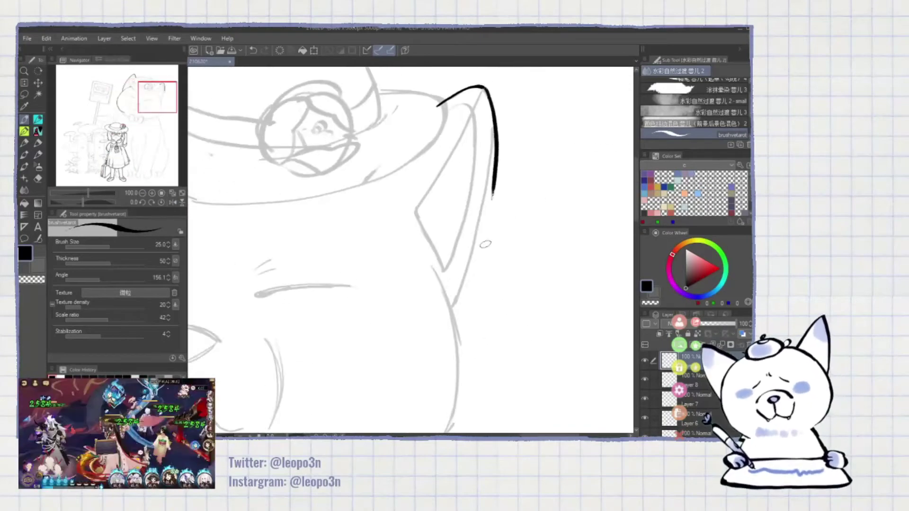
scroll(481, 92, "down", 10)
scroll(379, 237, "down", 3)
key("m")
left_click_drag(303, 332, 306, 329)
key("ctrl+c")
key("ctrl+v")
key("ctrl+t")
mouse_move(319, 336)
left_mouse_down()
mouse_move(391, 291)
mouse_move(372, 308)
left_mouse_up()
key("Escape")
- Ink the cat's bow tie with its square knot and the neckband running under the chin on both sides
scroll(379, 285, "down", 3)
scroll(379, 284, "up", 3)
key("b")
scroll(379, 284, "up", 2)
left_click_drag(362, 282, 312, 288)
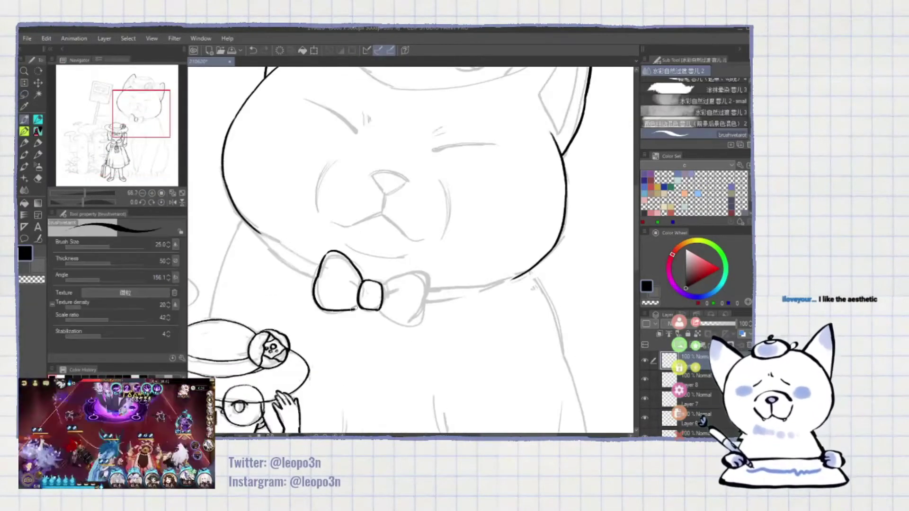
left_click_drag(385, 319, 433, 303)
left_click_drag(433, 301, 540, 283)
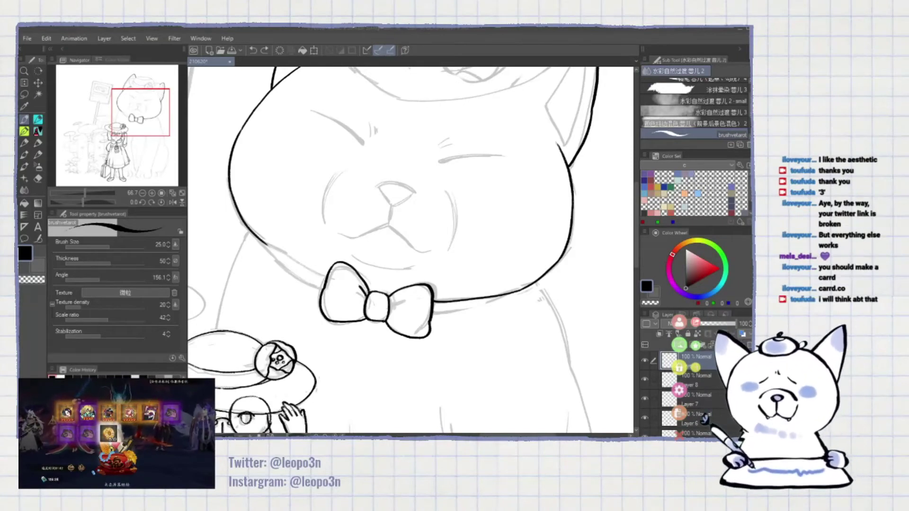
mouse_move(244, 239)
left_mouse_down()
mouse_move(294, 197)
mouse_move(272, 201)
left_mouse_up()
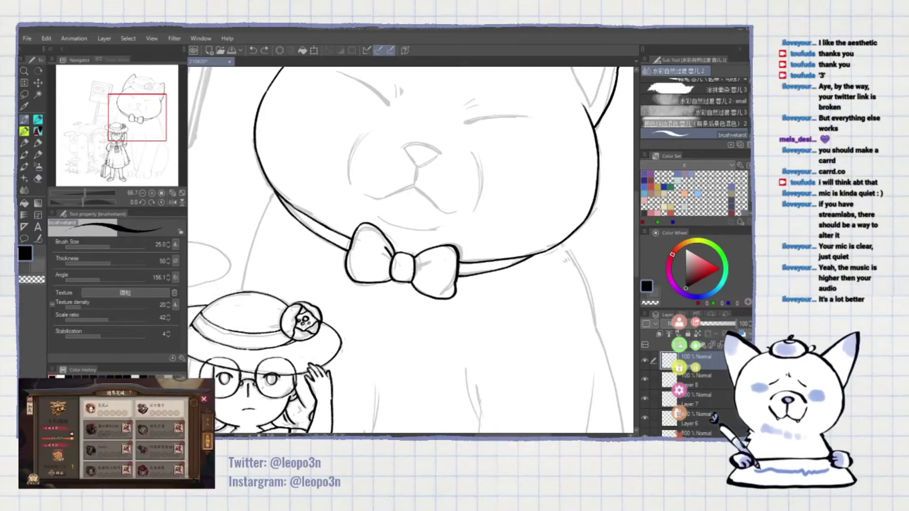
- Ink the cat's shoulder lines and the long contour of its back and rounded haunch
scroll(411, 250, "down", 3)
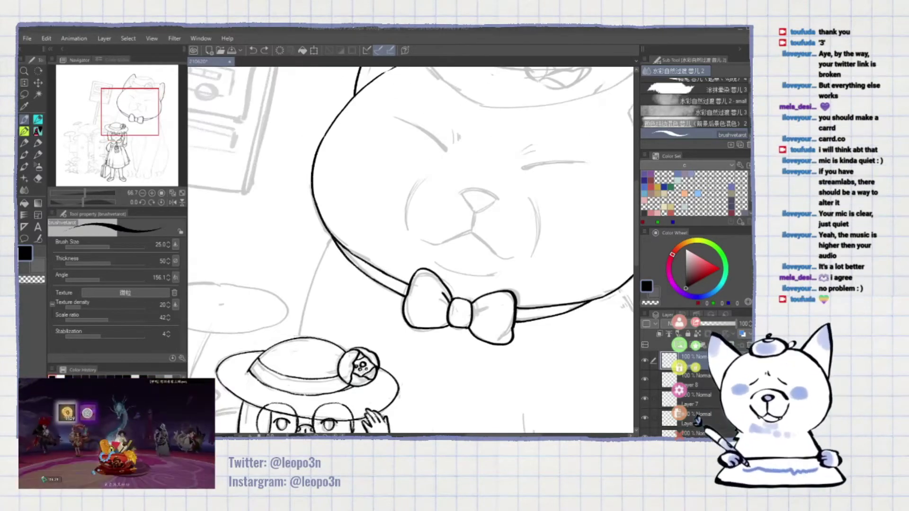
scroll(483, 276, "down", 5)
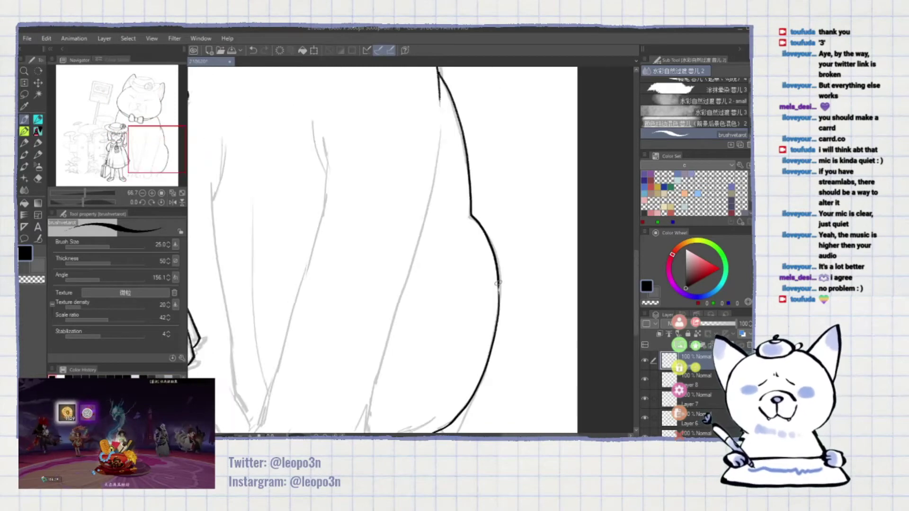
scroll(573, 169, "up", 10)
scroll(573, 169, "down", 5)
- Ink the cat's triangular nose, mouth and closed eyes, flipping the view to check symmetry
left_click_drag(367, 208, 438, 256)
left_click_drag(383, 296, 427, 287)
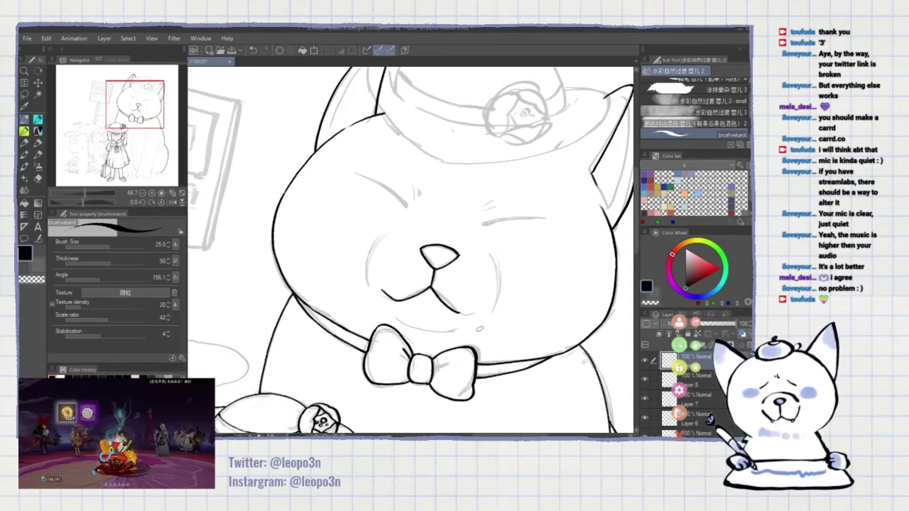
key("h")
left_click_drag(350, 314, 388, 289)
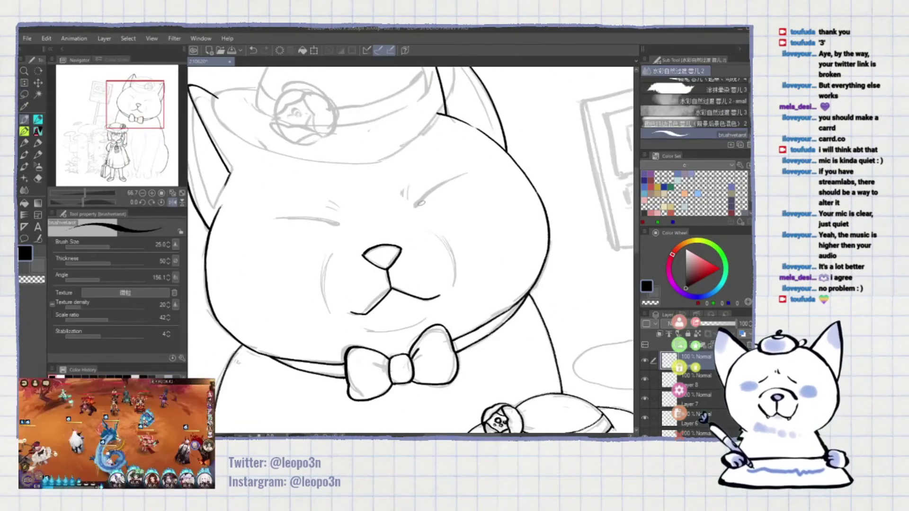
left_click_drag(415, 207, 461, 175)
- Select the cat's closed eye farther from the bus-stop sign with the lasso and reposition it with a transform
key("m")
left_click_drag(256, 242, 258, 239)
key("ctrl+t")
scroll(352, 267, "up", 2)
scroll(352, 267, "down", 3)
key("Return")
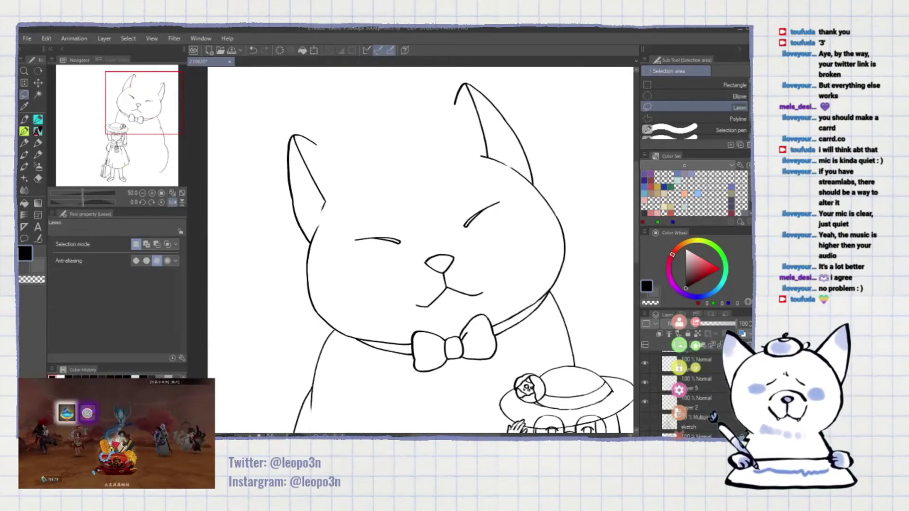
- Ink the small wrinkle marks above the cat's eyes and the curved cheek lines beside its nose
key("b")
left_click_drag(142, 103, 133, 154)
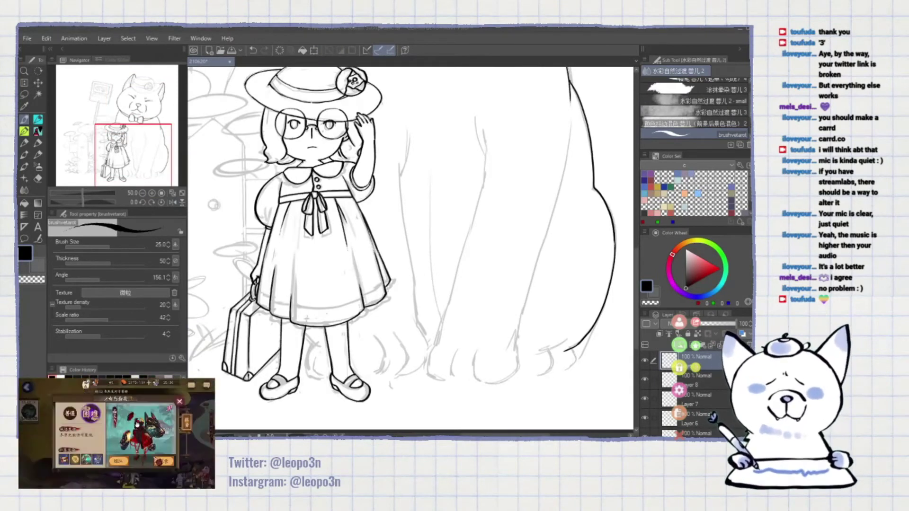
left_click_drag(133, 155, 125, 116)
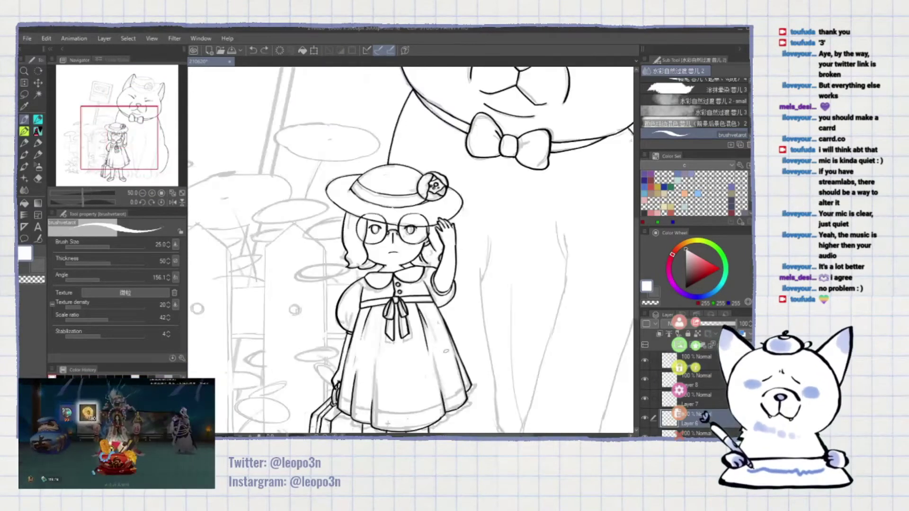
scroll(410, 250, "up", 3)
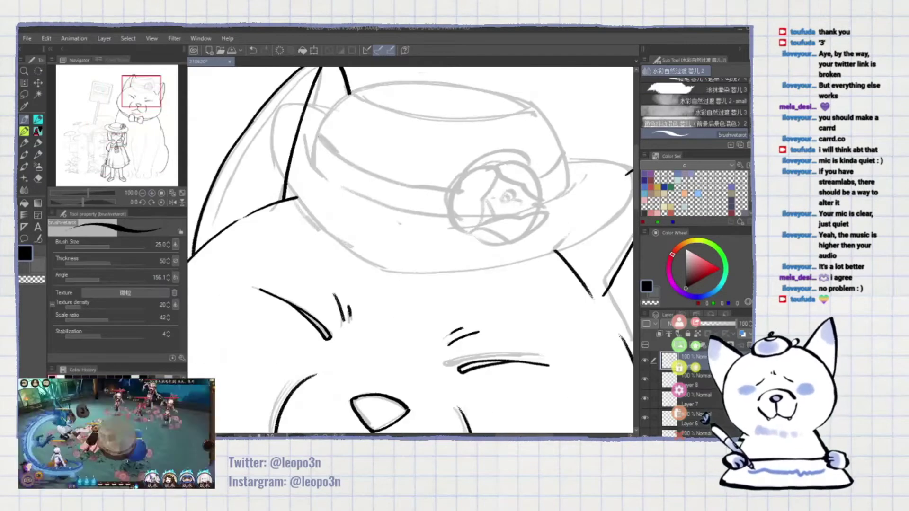
- Ink the crown of the cat's hat with its top dent and the round flower ornament
left_click_drag(370, 174, 492, 159)
left_click_drag(473, 199, 440, 156)
left_click_drag(307, 228, 398, 237)
left_click_drag(327, 213, 374, 246)
left_click_drag(300, 232, 343, 211)
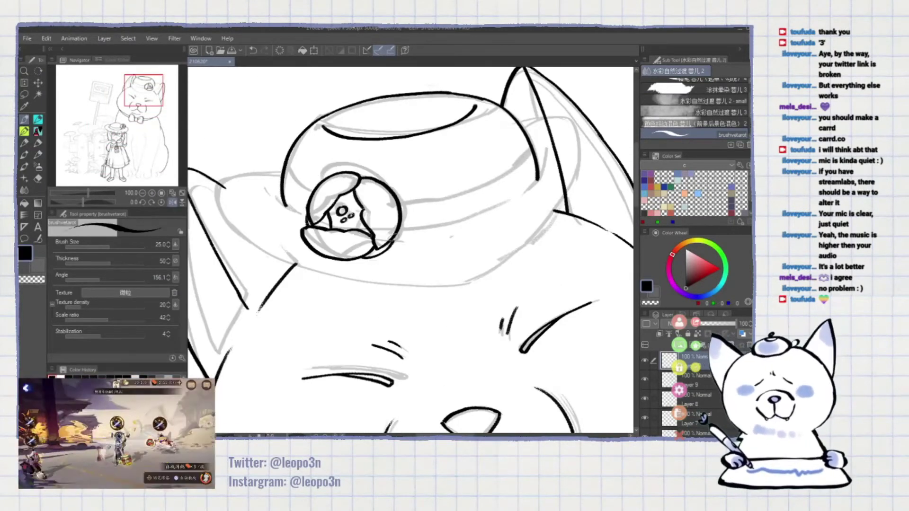
- Ink the band around the cat's hat and undo the last stray stroke
left_click_drag(417, 255, 545, 203)
left_click_drag(322, 220, 298, 185)
key("ctrl+z")
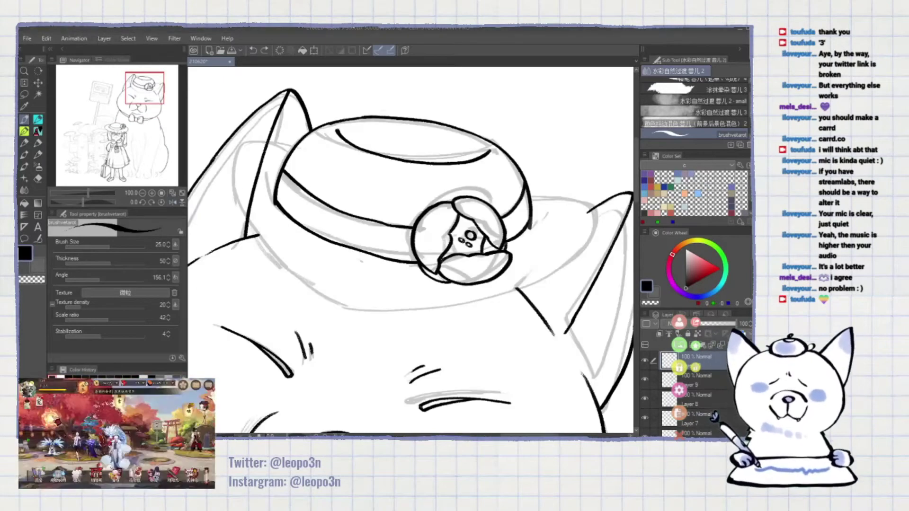
- Ink the curled brim of the cat's hat around its crown and mask the overlapping lines at the ears
mouse_move(290, 152)
left_mouse_down()
mouse_move(247, 145)
mouse_move(282, 209)
left_mouse_up()
mouse_move(248, 142)
left_mouse_down()
mouse_move(241, 209)
mouse_move(575, 251)
left_mouse_up()
left_click_drag(545, 208, 525, 228)
key("x")
mouse_move(267, 142)
left_mouse_down()
mouse_move(258, 204)
mouse_move(289, 156)
mouse_move(298, 164)
left_mouse_up()
key("x")
- Ink the rounded toes and small claws of the cat's front paws
key("ctrl+minus")
scroll(441, 178, "down", 3)
scroll(408, 338, "down", 1)
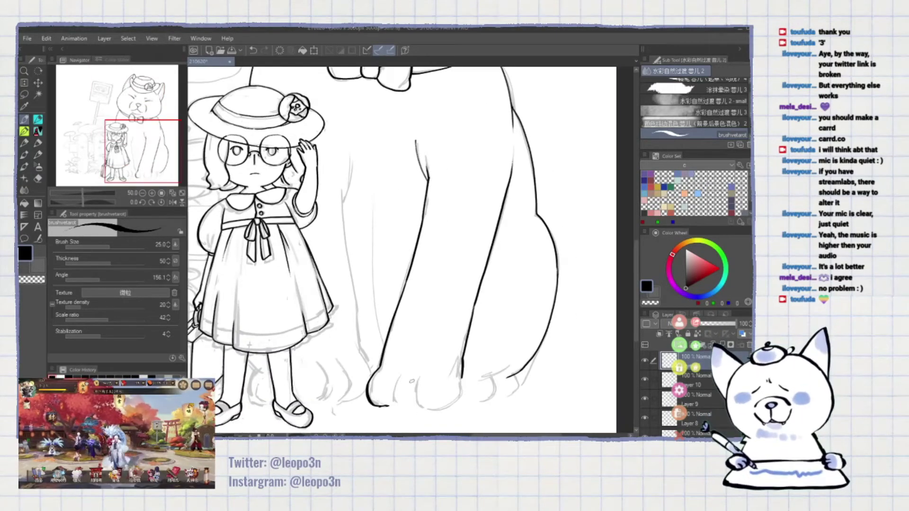
mouse_move(416, 393)
left_mouse_down()
mouse_move(416, 417)
mouse_move(466, 346)
left_mouse_up()
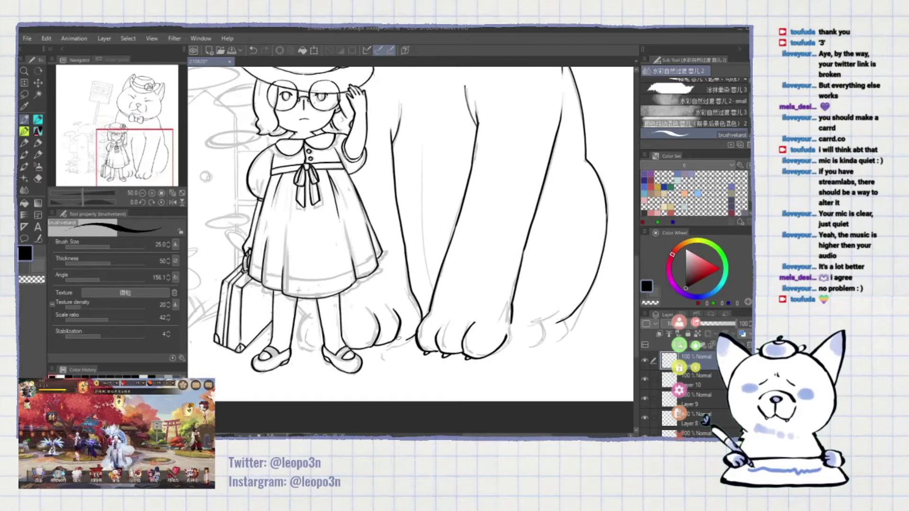
key("x")
scroll(400, 340, "up", 3)
scroll(455, 275, "down", 3)
scroll(455, 275, "up", 3)
scroll(456, 272, "down", 2)
scroll(456, 273, "up", 5)
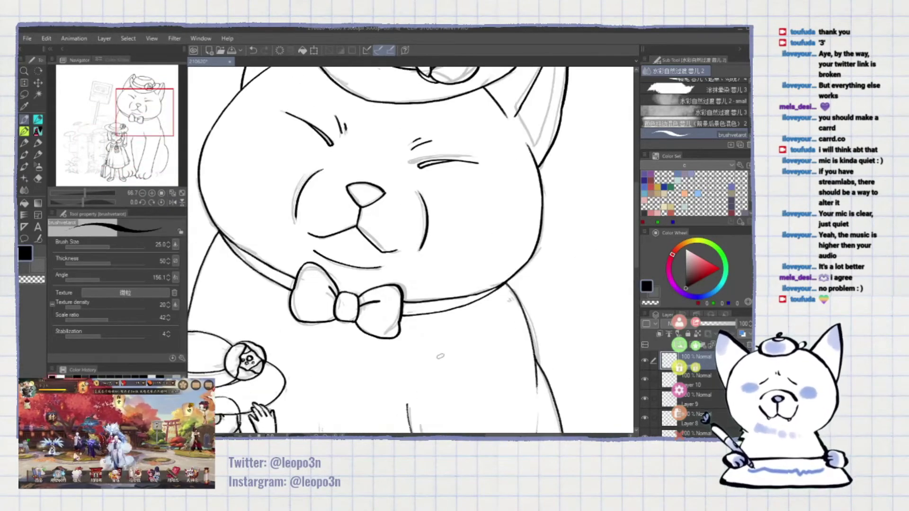
- Touch up the line art where the cat's ears meet its head and hat brim
left_click(507, 273, "alt")
scroll(508, 274, "down", 5)
scroll(507, 274, "up", 5)
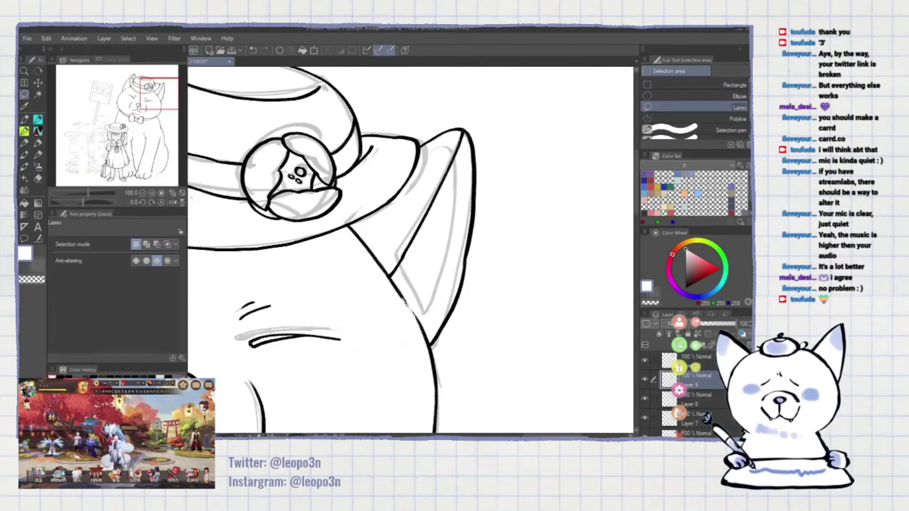
scroll(473, 213, "down", 3)
left_click(462, 157, "alt")
scroll(462, 157, "down", 2)
left_click(336, 213, "alt")
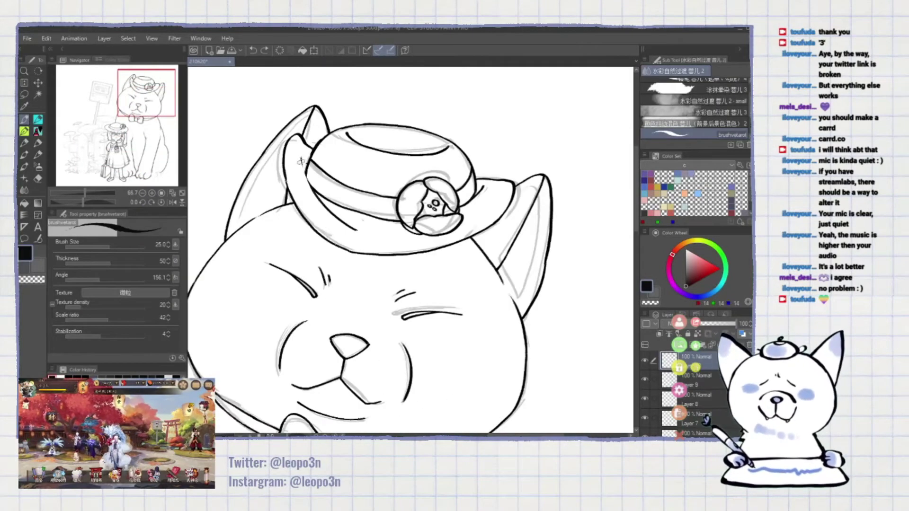
- Ink the pointed top and outer edge of the fence picket farther from the girl
scroll(336, 213, "down", 4)
scroll(411, 251, "up", 2)
scroll(411, 251, "down", 5)
scroll(410, 251, "up", 3)
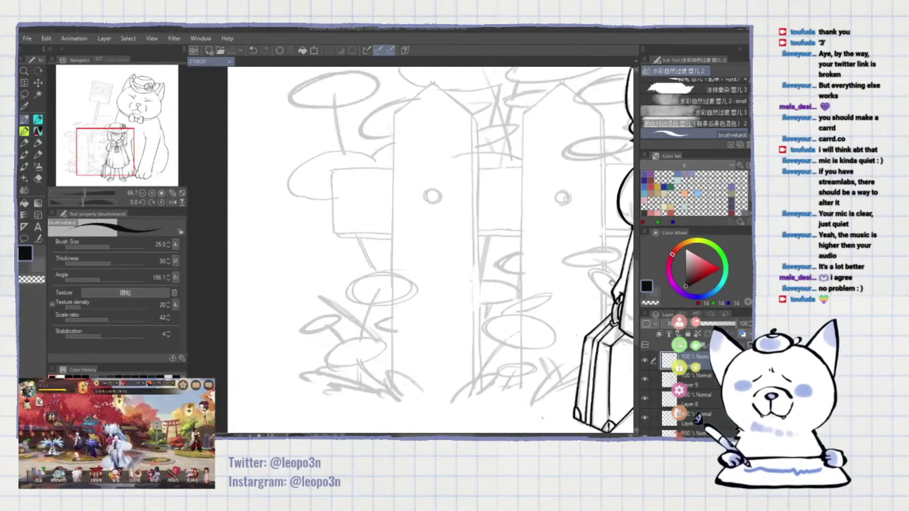
scroll(410, 251, "left", 5)
key("h")
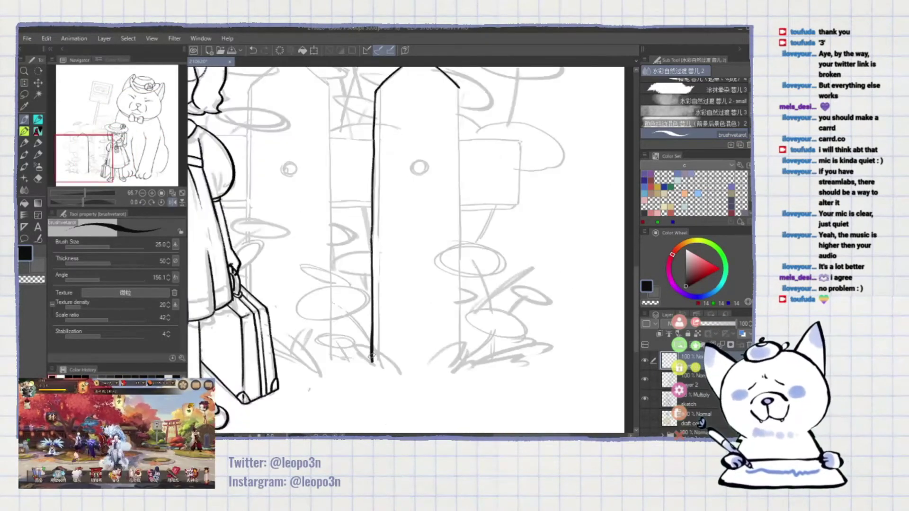
key("h")
left_click_drag(350, 102, 347, 308)
scroll(428, 107, "down", 2)
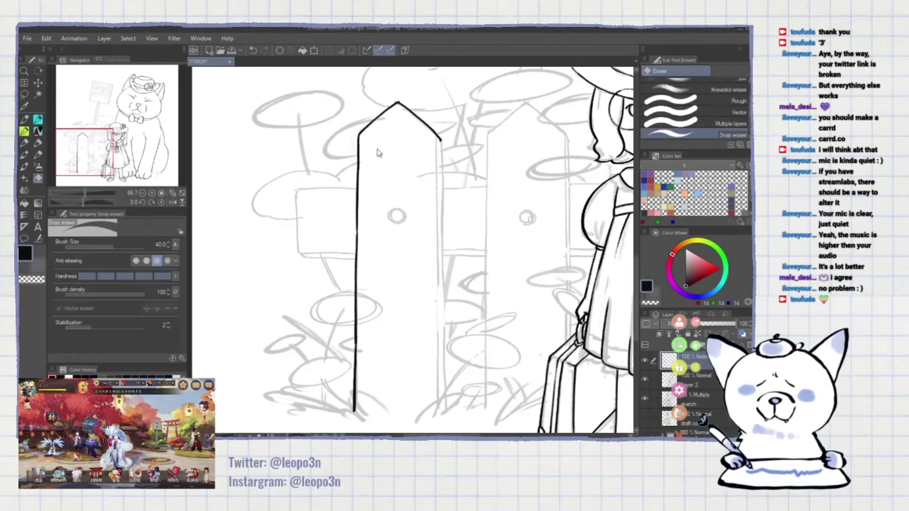
- Complete the picket with its thickness edge and duplicate it to form the second picket beside the girl
scroll(405, 208, "right", 2)
scroll(406, 208, "up", 3)
key("ctrl+minus")
left_click(682, 377)
left_click_drag(408, 219, 406, 352)
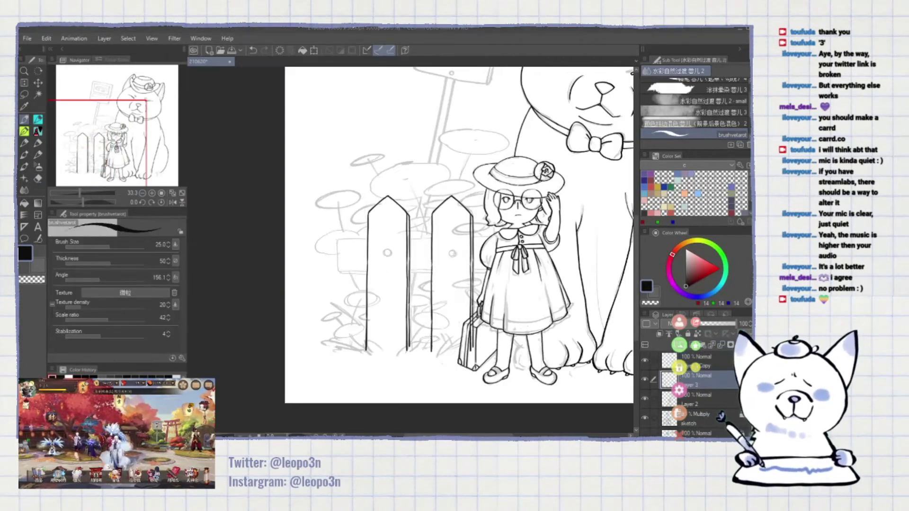
scroll(459, 235, "up", 3)
key("ctrl+plus")
scroll(458, 234, "left", 3)
left_click(689, 356)
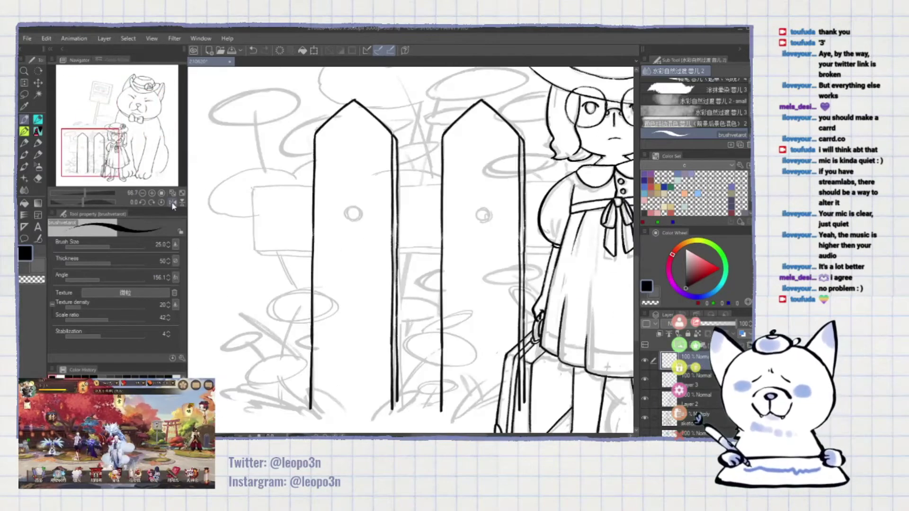
- Ink the horizontal rail behind the pickets, trim its overlaps and add a cross-head screw to each picket
key("h")
left_click_drag(298, 152, 491, 154)
left_click_drag(305, 222, 604, 220)
key("e")
left_click_drag(502, 208, 502, 225)
left_click_drag(374, 150, 379, 181)
key("h")
scroll(411, 250, "up", 3)
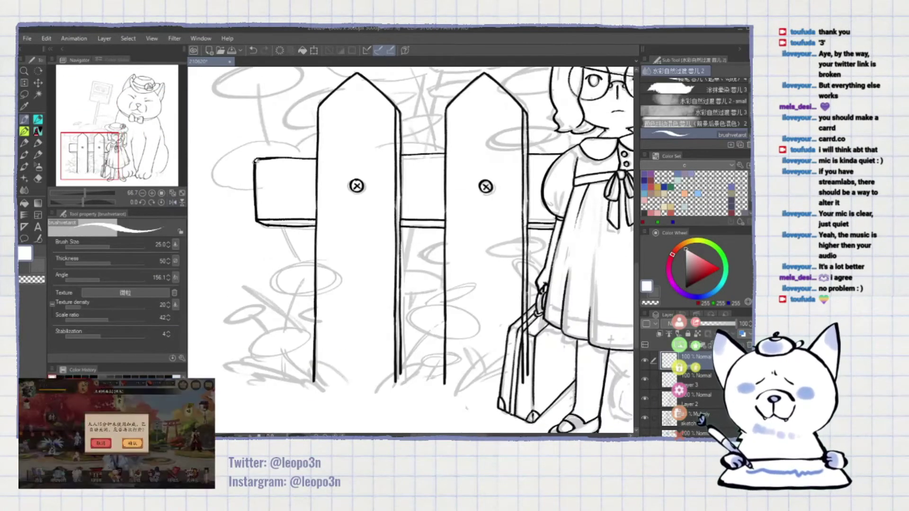
- Ink the large mushroom caps above the fence and the one behind the rail's outer end
scroll(411, 250, "down", 5)
scroll(411, 250, "up", 4)
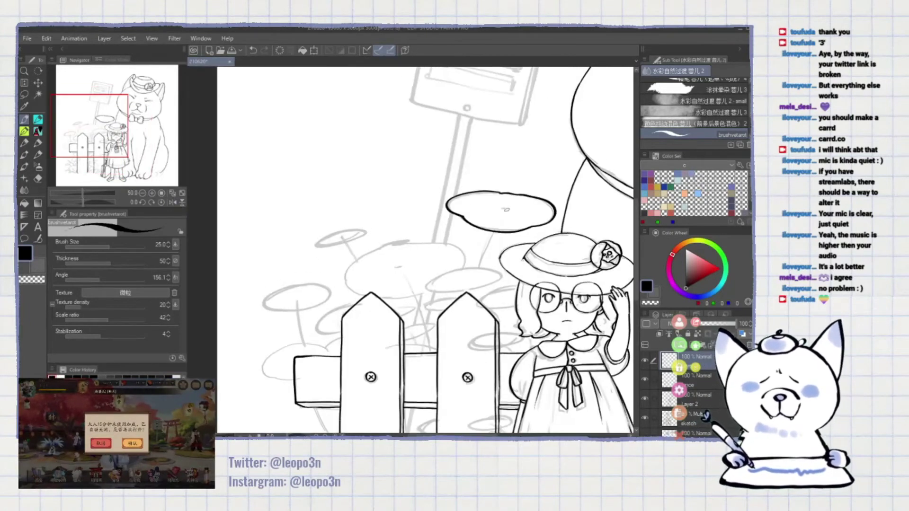
left_click_drag(442, 176, 526, 219)
scroll(473, 237, "down", 6)
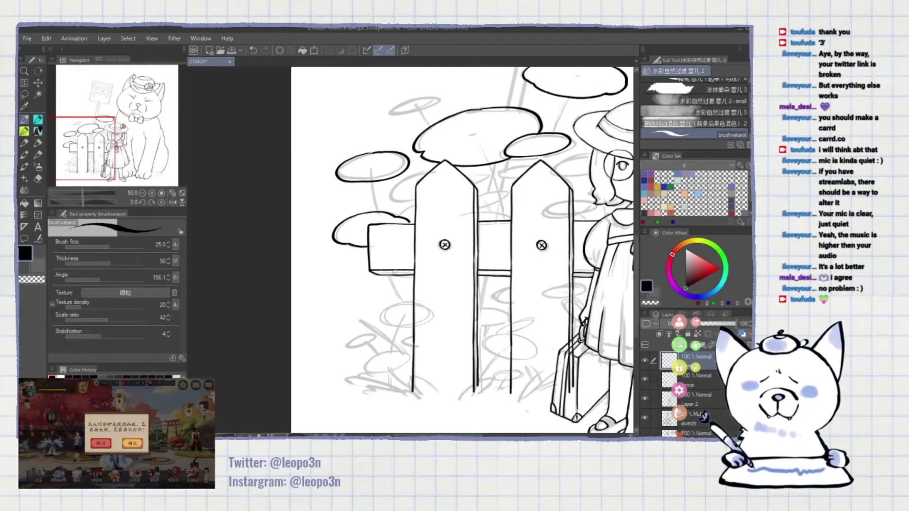
- Ink low mushroom caps beside the outer picket and adjust a lassoed cap with a transform
left_click_drag(374, 272, 431, 270)
left_click_drag(359, 322, 406, 310)
key("m")
left_click_drag(313, 178, 332, 159)
key("ctrl+t")
key("Return")
- Ink the remaining mushroom caps between and behind the pickets and beside the girl's dress
key("b")
left_click_drag(530, 241, 488, 258)
left_click_drag(585, 241, 544, 255)
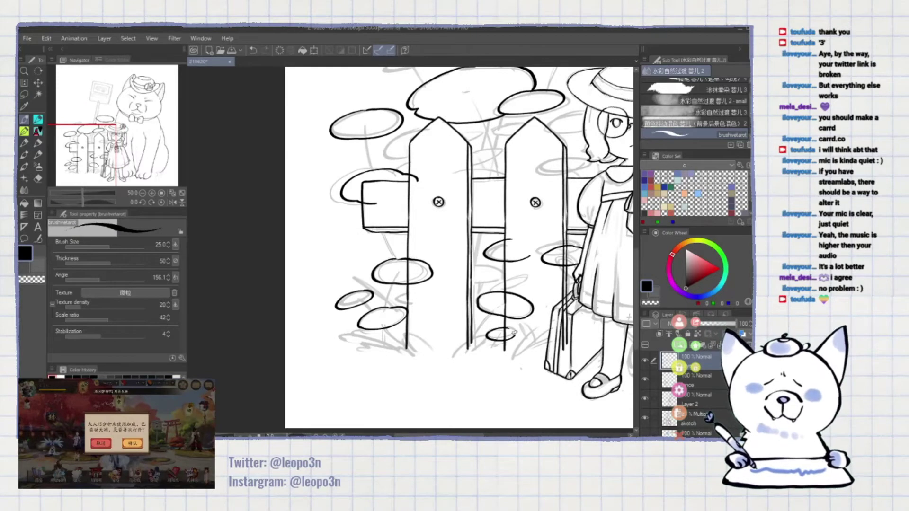
scroll(454, 250, "up", 3)
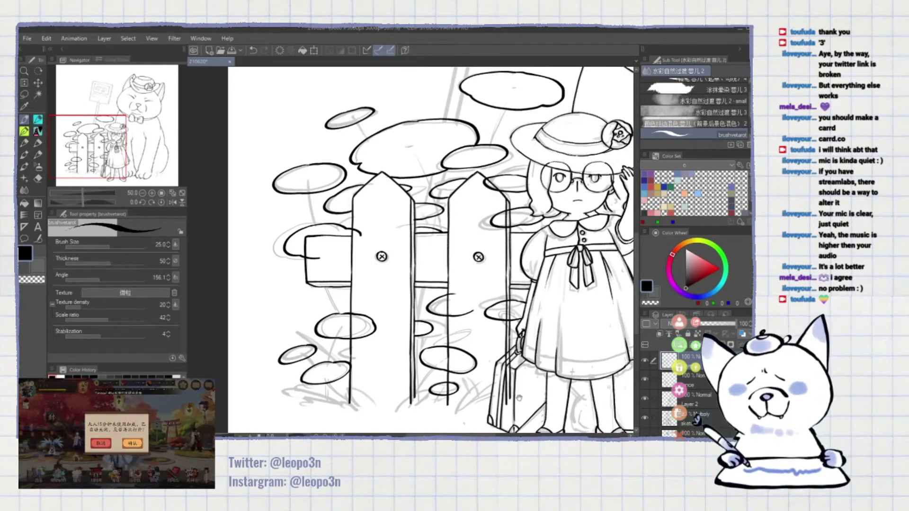
scroll(431, 250, "up", 3)
scroll(410, 249, "up", 3)
scroll(410, 250, "down", 3)
scroll(410, 249, "up", 3)
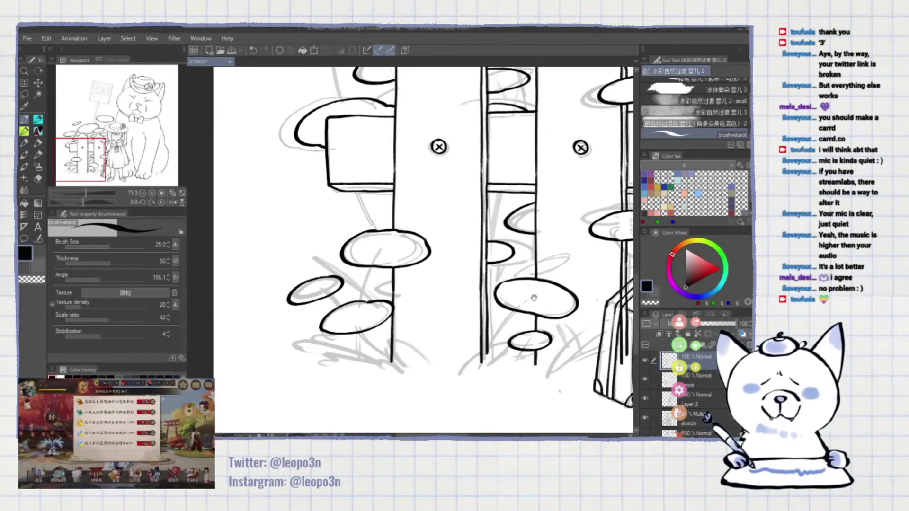
- Ink the stems of the lowest mushrooms and the leaf blades at the base of the pickets
scroll(414, 249, "right", 3)
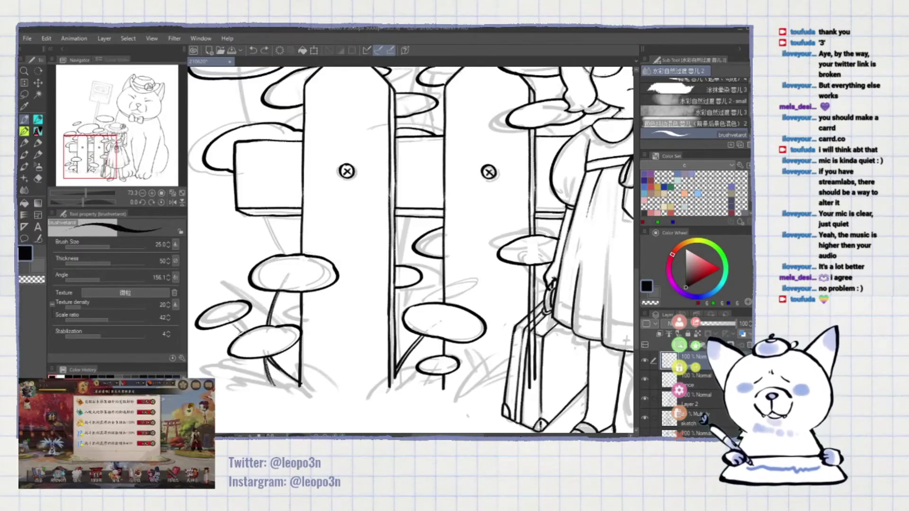
scroll(240, 364, "left", 2)
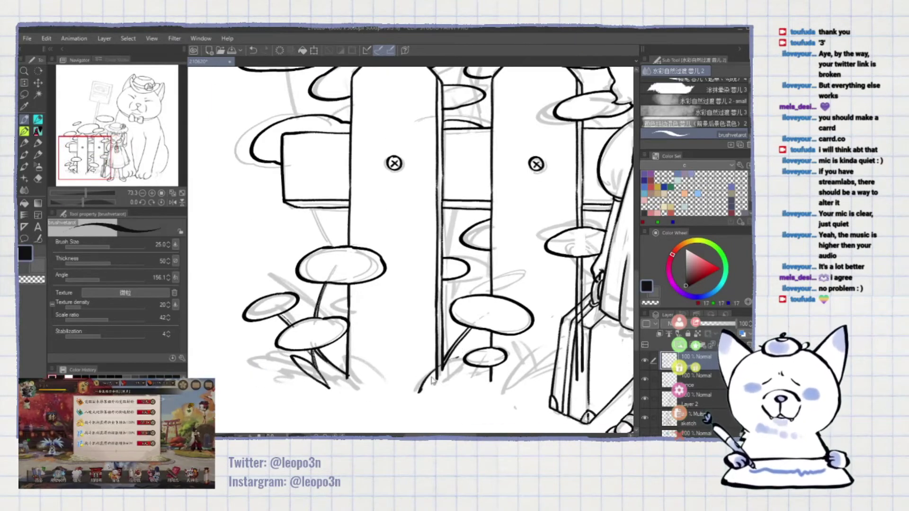
left_click_drag(274, 391, 319, 387)
key("x")
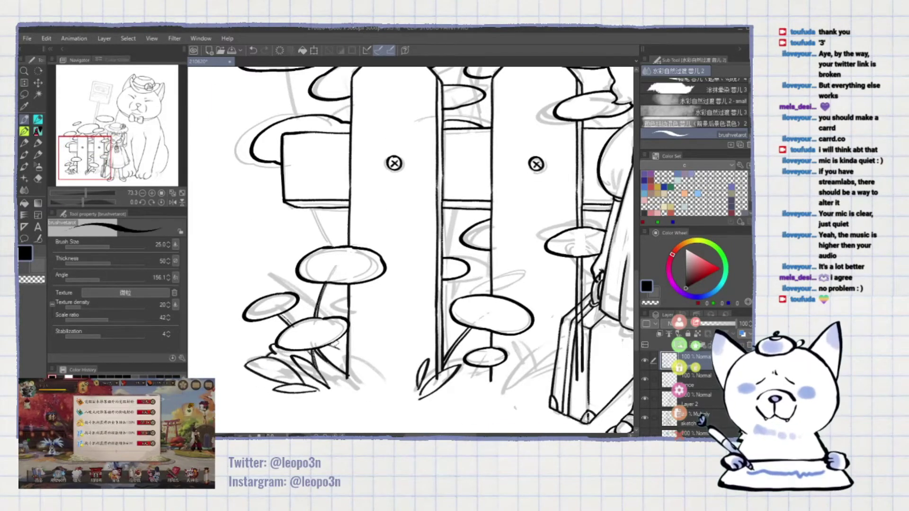
- Ink the mushroom stems above and below the rail's outer end, with a small cap under the rail
scroll(411, 250, "up", 1)
scroll(411, 250, "down", 2)
scroll(411, 250, "up", 3)
left_click_drag(262, 142, 264, 176)
left_click_drag(462, 312, 507, 247)
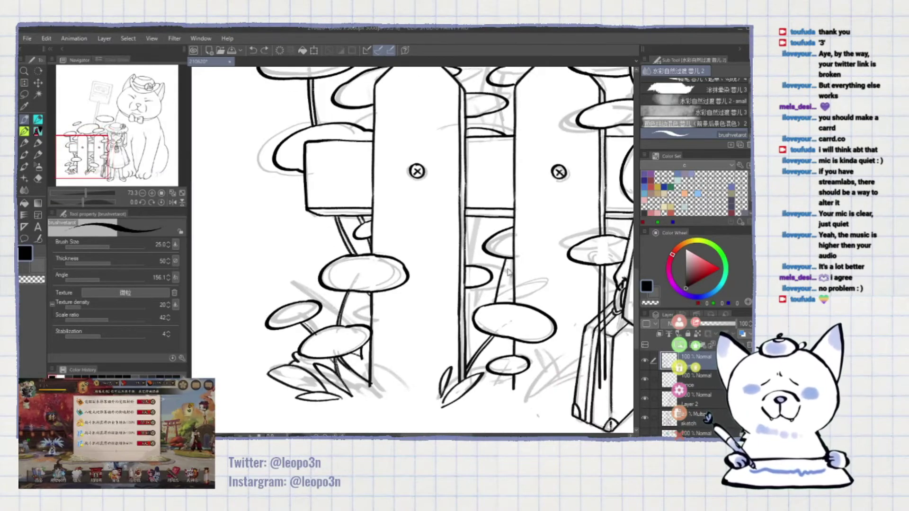
- Ink the mushroom stems in the gap between the two pickets and mask their overlaps
key("x")
left_click_drag(469, 350, 455, 315)
left_click_drag(476, 286, 463, 310)
mouse_move(417, 171)
left_mouse_down()
mouse_move(357, 229)
mouse_move(355, 183)
left_mouse_up()
left_click_drag(412, 189, 326, 322)
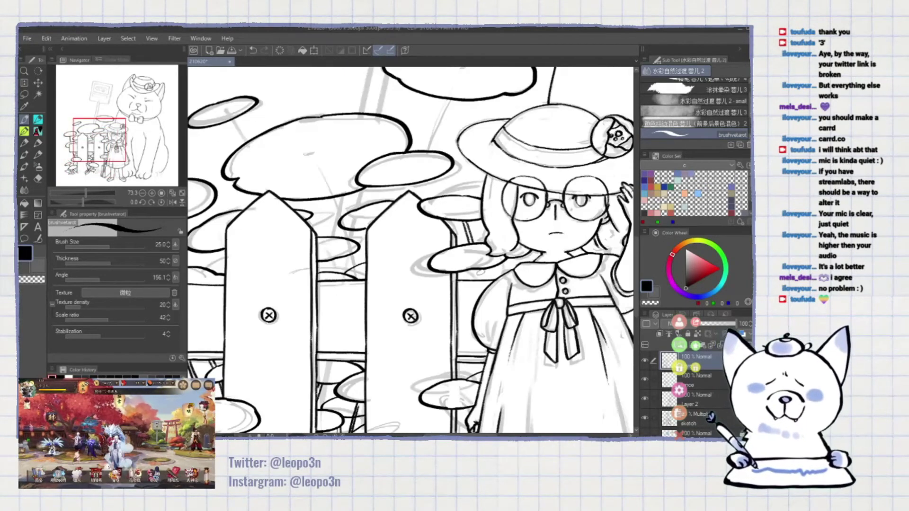
left_click_drag(360, 237, 455, 259)
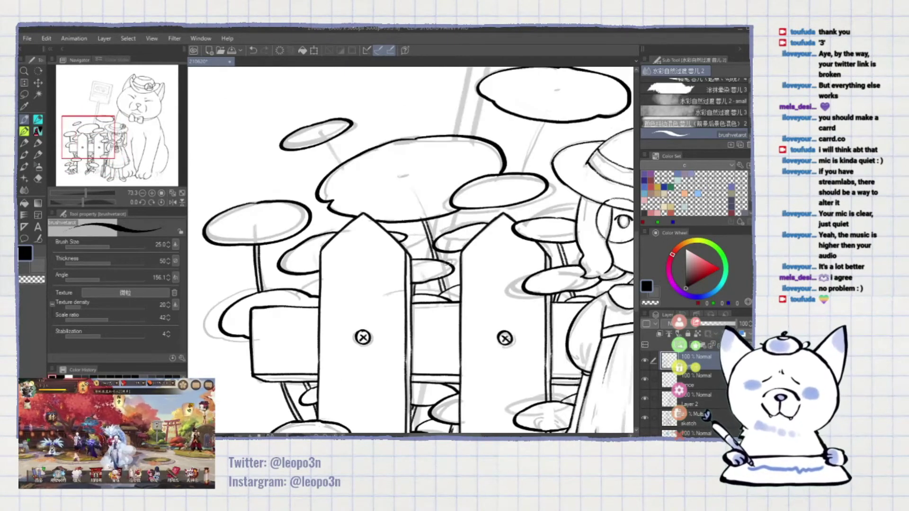
- Ink the stems of the small uppermost mushroom and the tall one beside the girl's hat, plus a pointed leaf between the pickets
mouse_move(344, 249)
left_mouse_down()
mouse_move(504, 231)
mouse_move(391, 172)
left_mouse_up()
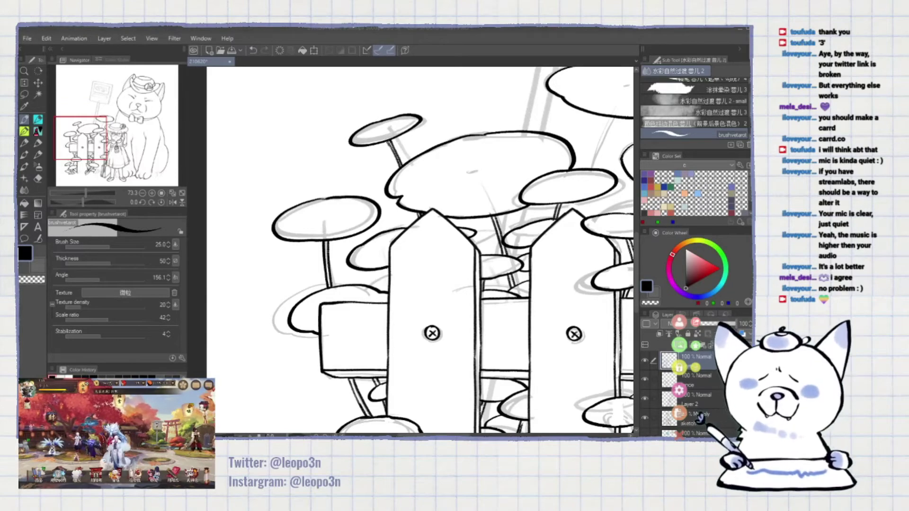
mouse_move(357, 426)
left_mouse_down()
mouse_move(332, 281)
mouse_move(394, 298)
left_mouse_up()
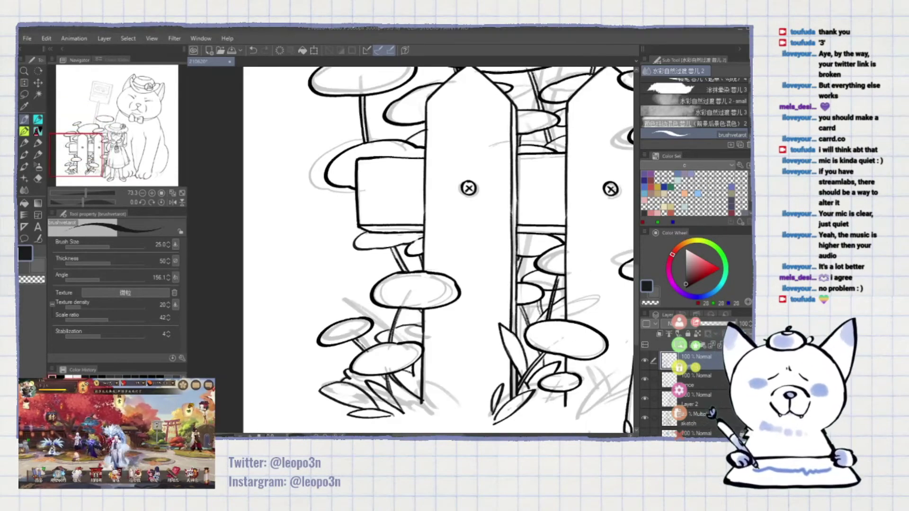
left_click_drag(417, 329, 203, 509)
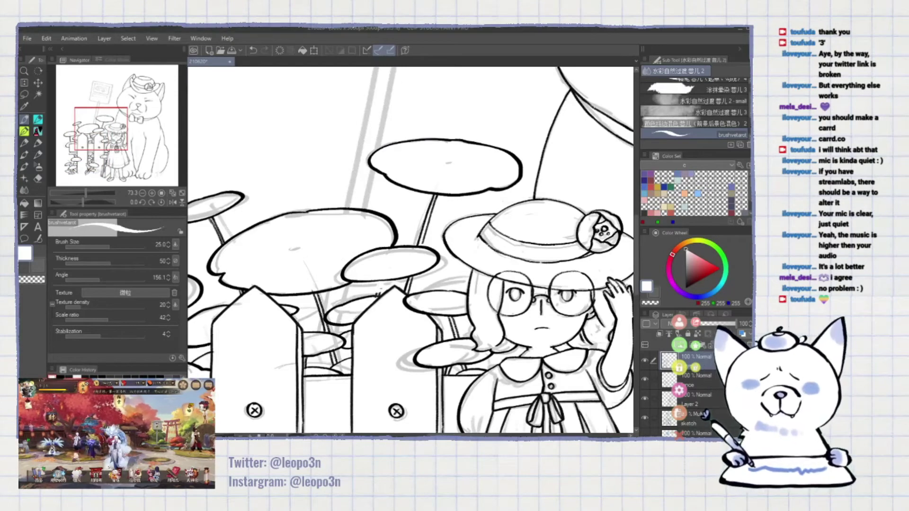
key("x")
- Ink the tilted rectangular board of the bus-stop sign with its thick side edge
left_click_drag(331, 284, 395, 200)
left_click_drag(426, 85, 308, 431)
left_click_drag(295, 109, 463, 140)
left_click_drag(263, 271, 423, 307)
left_click_drag(463, 139, 428, 279)
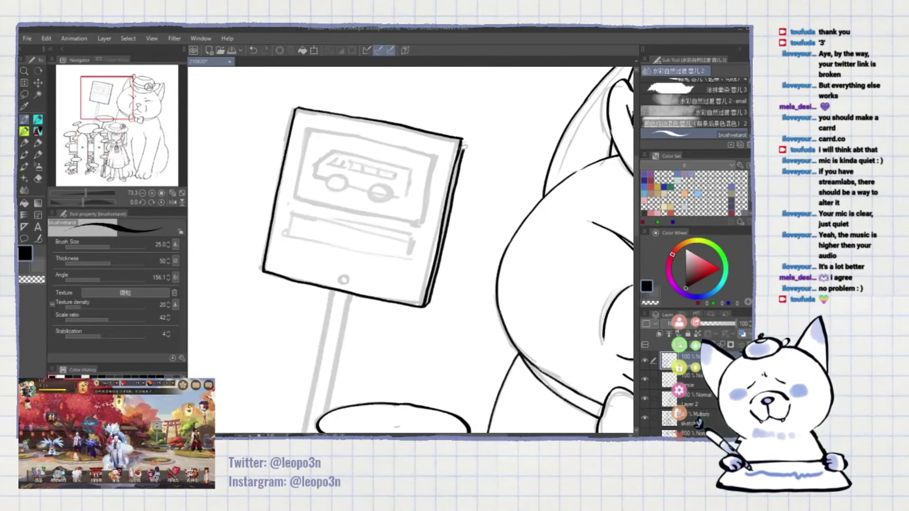
- Hide the sketch and cover stray lines around the mushrooms and leaves with a size 100 white pen
scroll(403, 331, "down", 4)
scroll(402, 330, "up", 3)
key("x")
key("p")
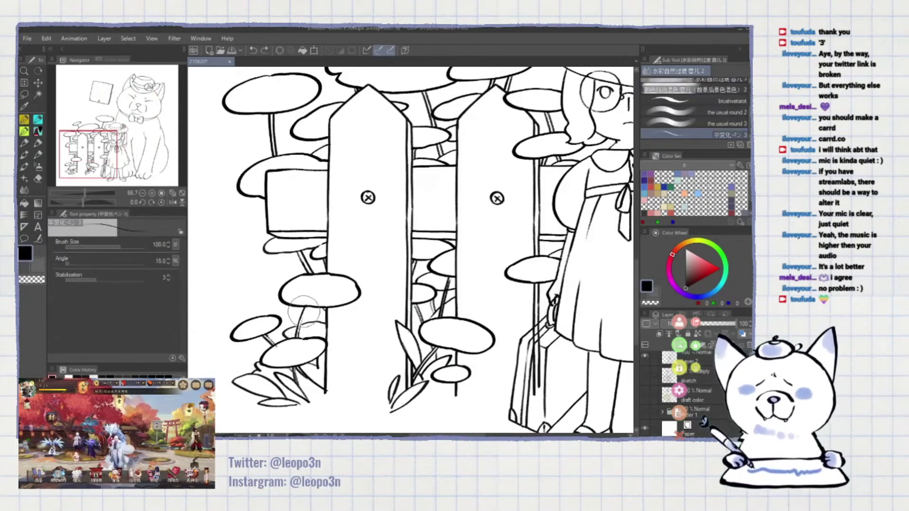
key("x")
left_click_drag(410, 250, 404, 178)
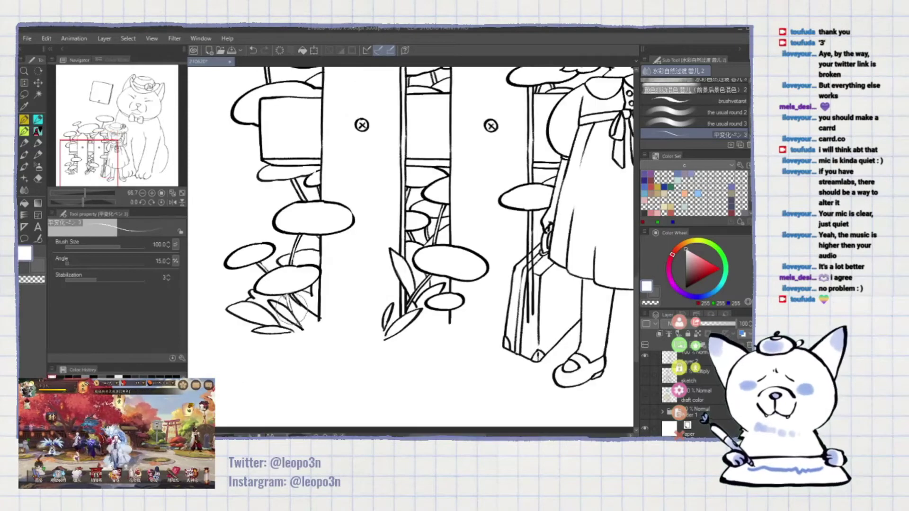
key("x")
left_click_drag(464, 327, 452, 365)
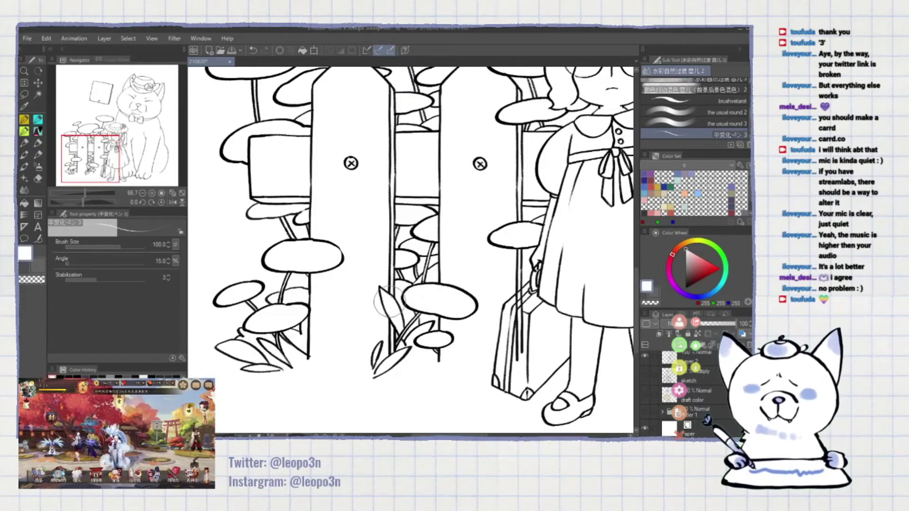
- Erase the fence picket lines that cross the girl's suitcase and return to the mushroom layer
key("e")
left_click(688, 385)
left_click(689, 363)
key("p")
- Ink leafy sprigs and grass blades along the ground at the base of both pickets
scroll(421, 183, "up", 3)
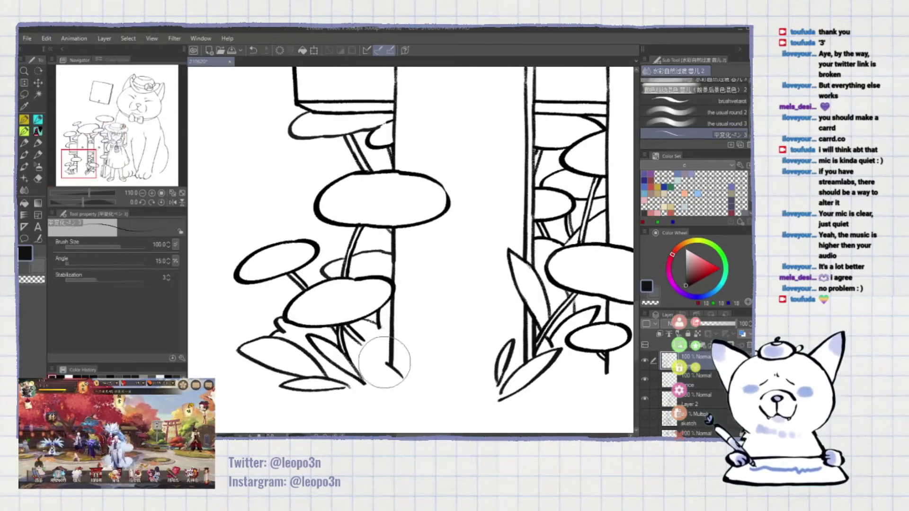
scroll(420, 184, "down", 2)
mouse_move(420, 184)
left_mouse_down()
mouse_move(462, 260)
mouse_move(454, 308)
left_mouse_up()
key("b")
mouse_move(469, 289)
left_mouse_down()
mouse_move(433, 331)
mouse_move(462, 326)
left_mouse_up()
mouse_move(464, 294)
left_mouse_down()
mouse_move(481, 335)
mouse_move(452, 339)
left_mouse_up()
left_click_drag(334, 272, 312, 313)
mouse_move(312, 312)
left_mouse_down()
mouse_move(312, 370)
mouse_move(355, 313)
left_mouse_up()
left_click_drag(339, 379, 372, 303)
scroll(371, 124, "down", 2)
left_click_drag(414, 327, 435, 308)
scroll(381, 338, "up", 2)
key("x")
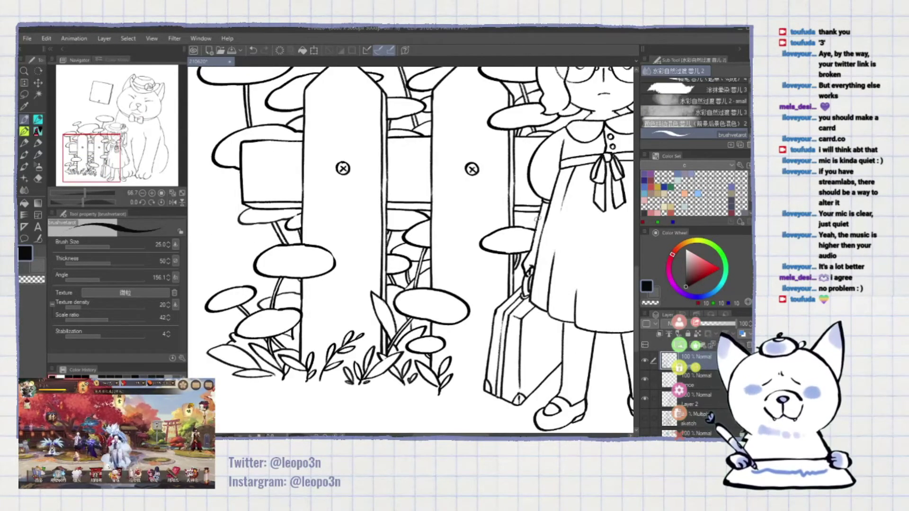
- Ink a small mushroom cap between the fence and the girl's suitcase hand
key("x")
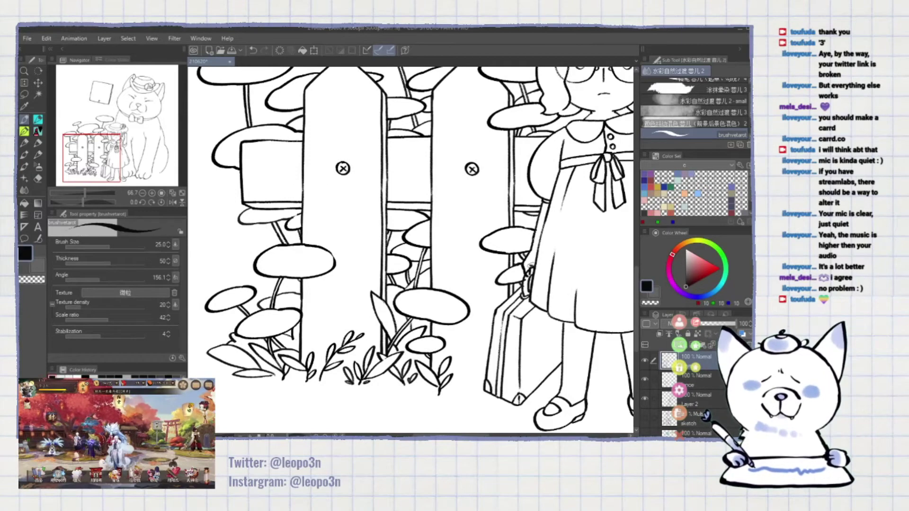
scroll(523, 208, "up", 3)
scroll(523, 209, "right", 3)
key("x")
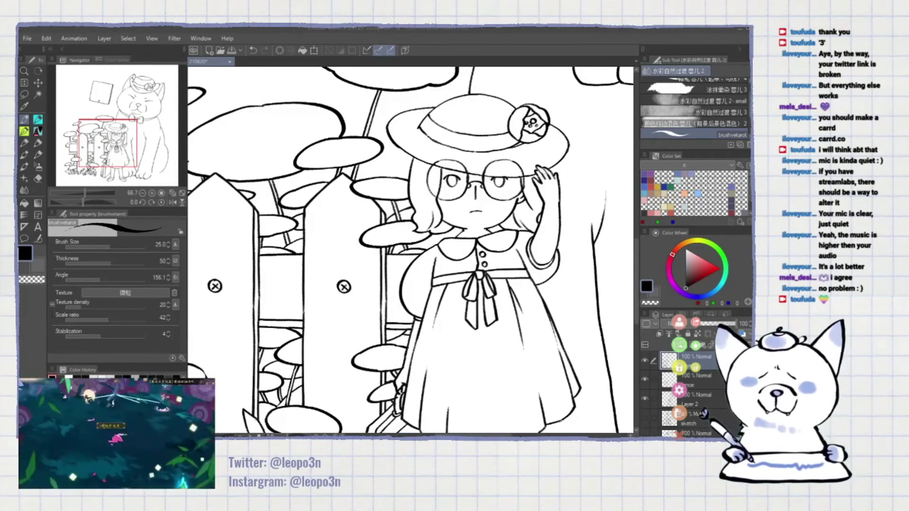
- Show the sketch again and ink the bus-stop sign's screw and its slanted pole behind the mushrooms
scroll(410, 250, "down", 3)
scroll(411, 249, "up", 3)
scroll(410, 250, "down", 1)
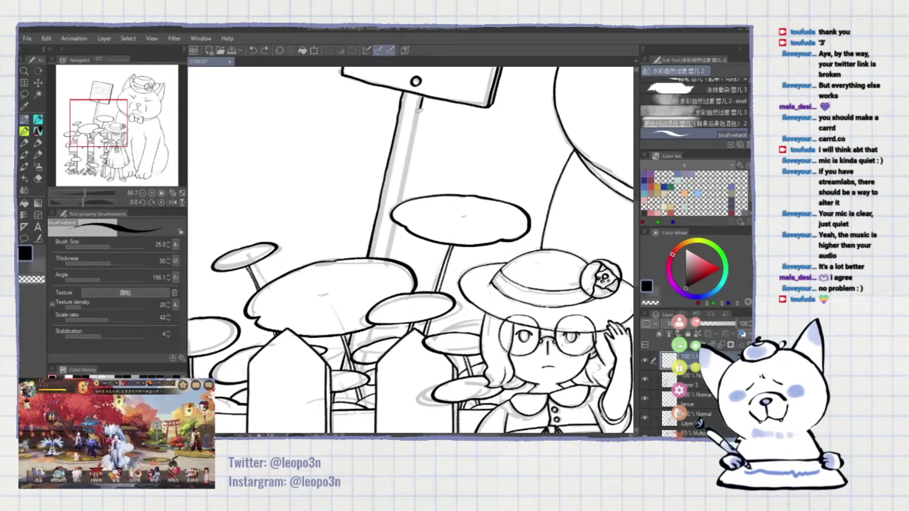
scroll(413, 123, "down", 5)
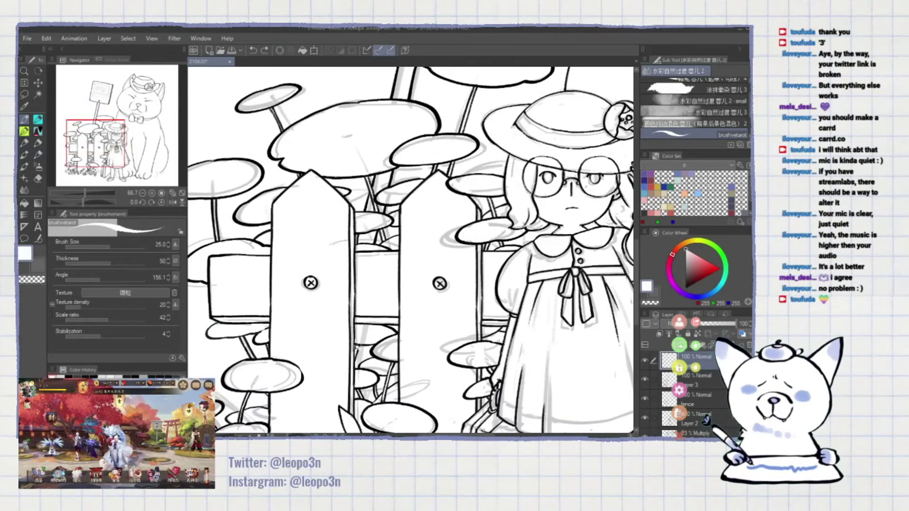
- Hide the sketch and touch up the ink outlines of the mushrooms and sign pole behind the fence
scroll(410, 250, "down", 3)
key("x")
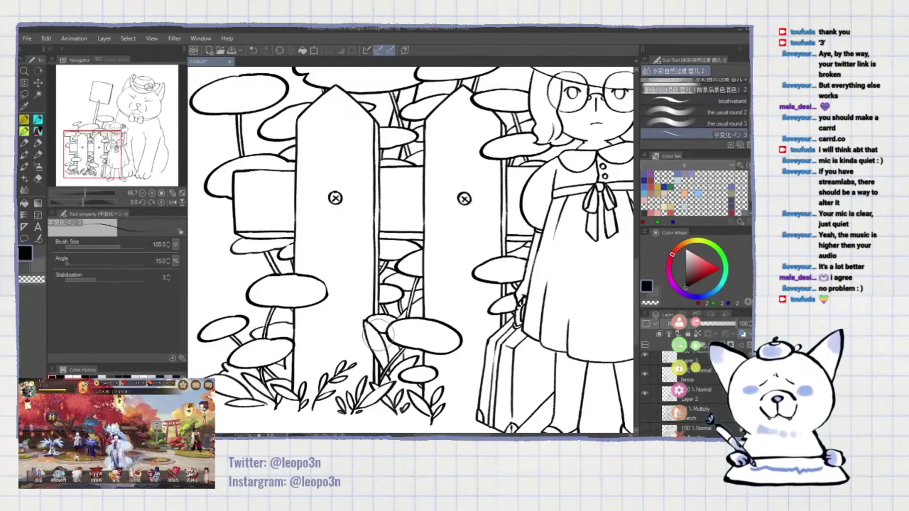
scroll(377, 332, "up", 5)
scroll(449, 148, "down", 2)
key("x")
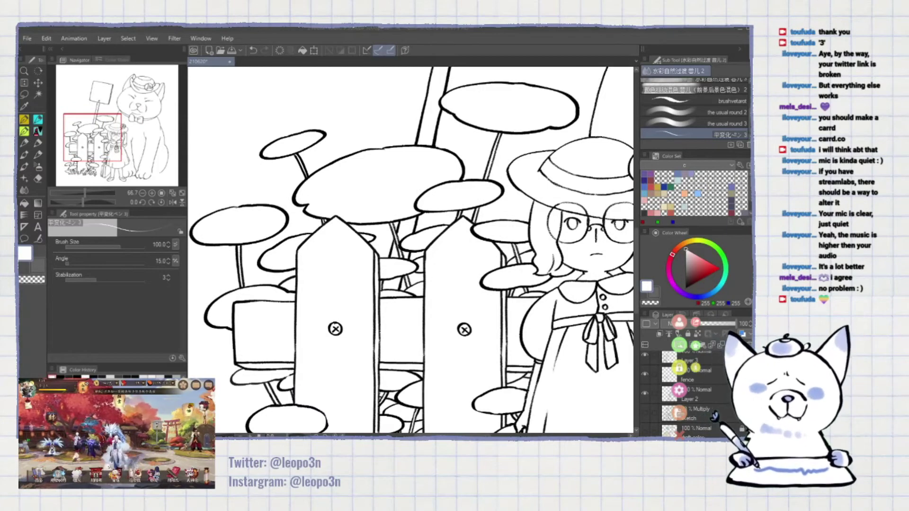
- Touch up the line art around the cat's legs and paws against the sketch, and view the whole drawing without it
scroll(411, 251, "right", 5)
scroll(411, 251, "down", 3)
scroll(411, 251, "up", 3)
key("e")
key("b")
key("x")
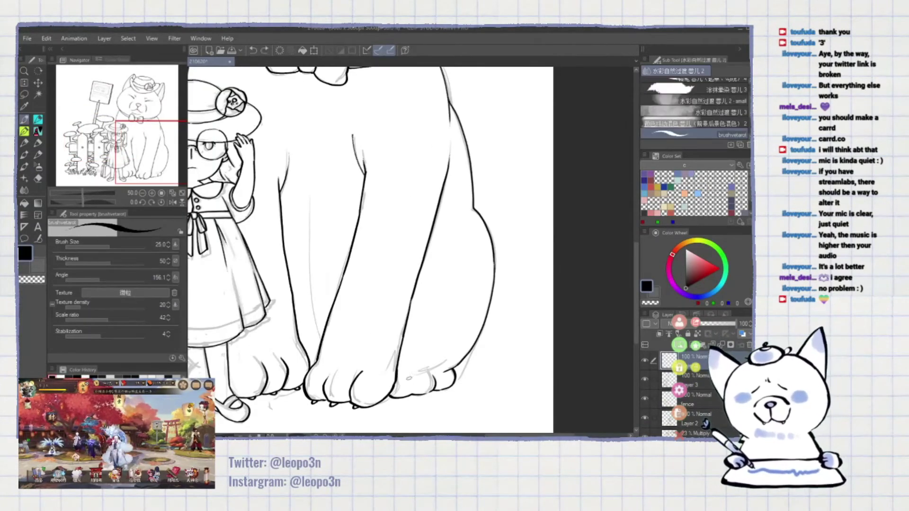
scroll(207, 227, "left", 5)
scroll(208, 227, "down", 5)
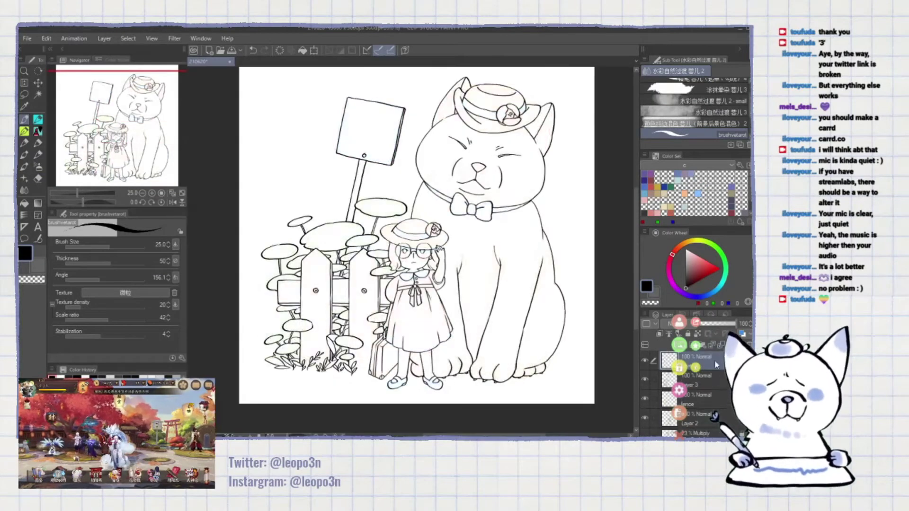
- Create a new layer beneath the sketch, paint the girl's dress pale pink and tidy the colour at its edges
left_click_drag(119, 208, 118, 336)
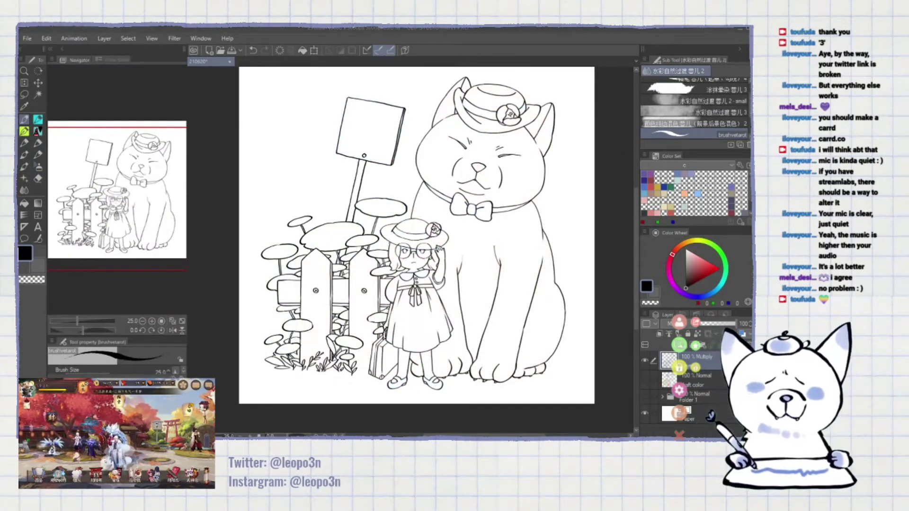
key("b")
scroll(431, 251, "up", 3)
key("ctrl+shift+n")
key("b")
left_click_drag(352, 293, 450, 308)
scroll(363, 373, "down", 2)
mouse_move(351, 265)
left_mouse_down()
mouse_move(363, 373)
mouse_move(426, 308)
left_mouse_up()
key("e")
scroll(446, 325, "up", 5)
left_click(696, 359)
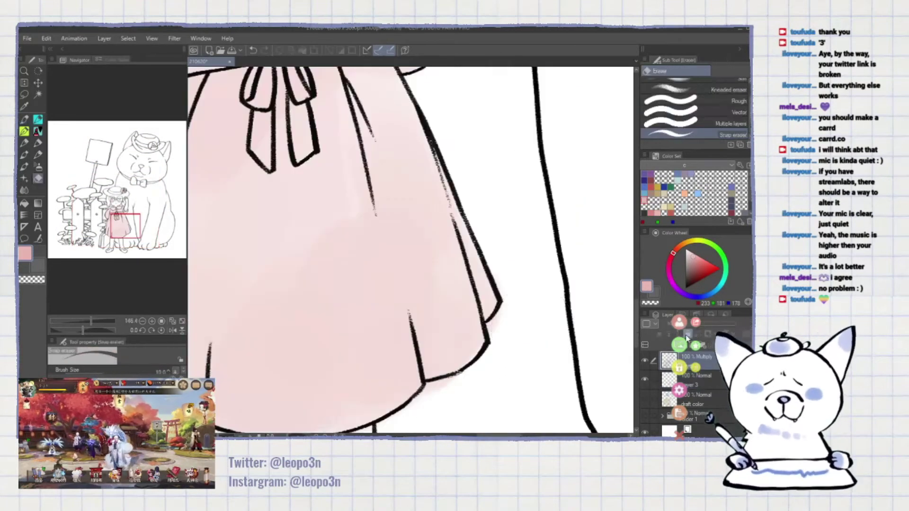
- Paint the girl's hair dusty brown and add pink to her cheeks and hat flower on the colour layer
left_click(696, 379)
scroll(426, 251, "down", 5)
key("b")
left_click(652, 180)
left_click_drag(374, 123, 379, 175)
mouse_move(501, 137)
left_mouse_down()
mouse_move(492, 194)
mouse_move(495, 113)
mouse_move(514, 192)
left_mouse_up()
left_click(583, 115, "alt")
left_click(611, 118, "alt")
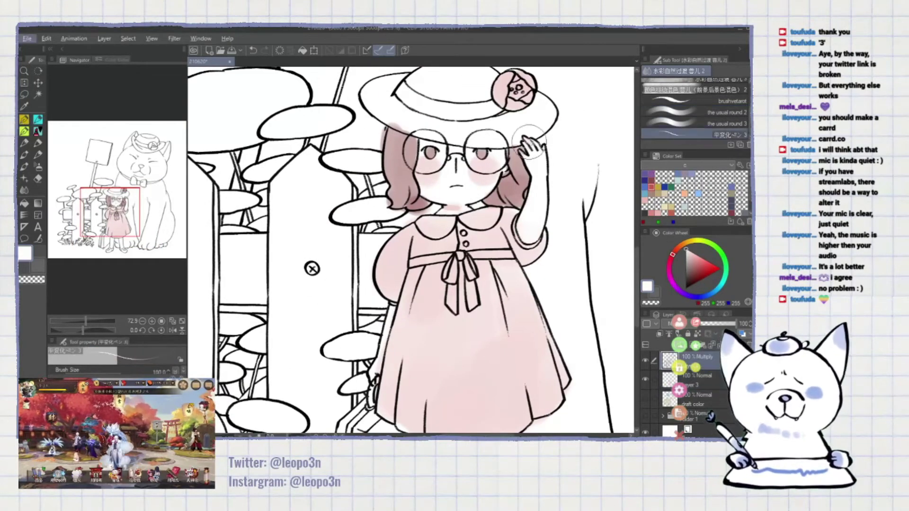
- Touch up the ink lines of the girl's suitcase with the brushvetarot brush
left_click(672, 100)
left_click_drag(474, 293, 497, 184)
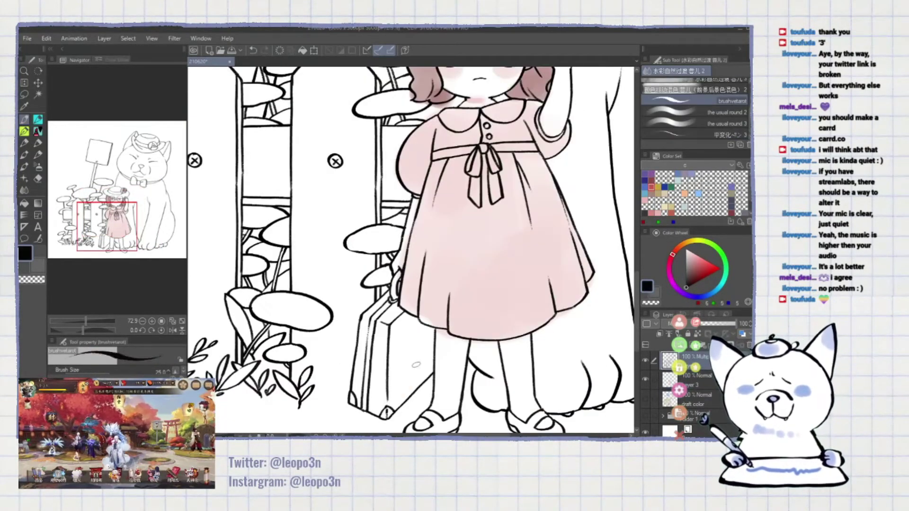
left_click_drag(402, 228, 419, 427)
- Paint the girl's suitcase dusty pink-brown and her hat straw beige
left_click(673, 118)
left_click_drag(412, 190, 535, 222)
mouse_move(468, 161)
left_mouse_down()
mouse_move(587, 208)
mouse_move(609, 139)
left_mouse_up()
left_click(652, 180)
mouse_move(473, 379)
left_mouse_down()
mouse_move(450, 223)
mouse_move(407, 331)
left_mouse_up()
left_click_drag(454, 265, 402, 341)
left_click_drag(464, 293, 393, 379)
left_click_drag(427, 237, 402, 374)
key("x")
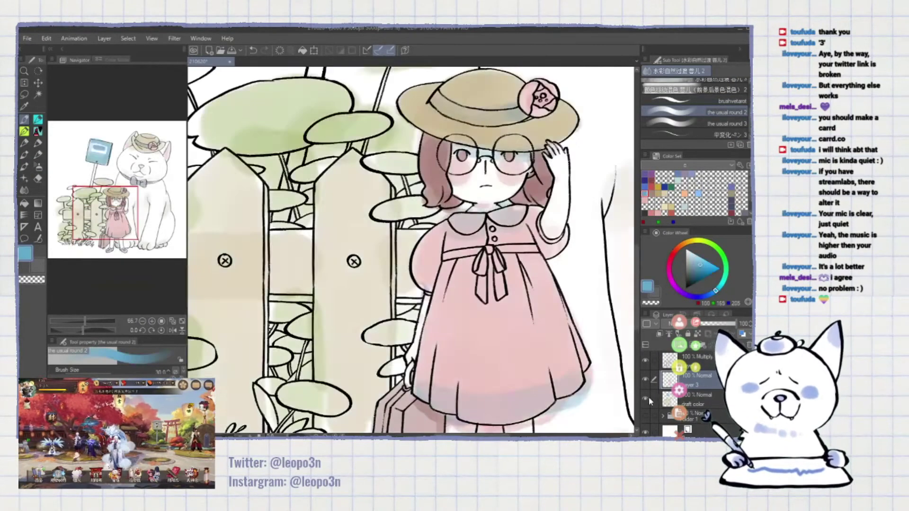
- Pick a blue using the draft colours as reference and paint the girl's collar, sash, bow and hat band
left_click(678, 173)
left_click_drag(455, 213, 485, 232)
left_click_drag(473, 331, 483, 290)
left_click_drag(491, 247, 490, 360)
mouse_move(431, 182)
left_mouse_down()
mouse_move(525, 163)
mouse_move(476, 158)
left_mouse_up()
left_click_drag(474, 331, 473, 59)
mouse_move(388, 403)
left_mouse_down()
mouse_move(435, 383)
mouse_move(528, 378)
left_mouse_up()
left_click_drag(368, 181, 368, 301)
- Ink a hem band around the bottom of the girl's dress and paint it greyish blue
key("b")
left_click_drag(378, 351, 477, 328)
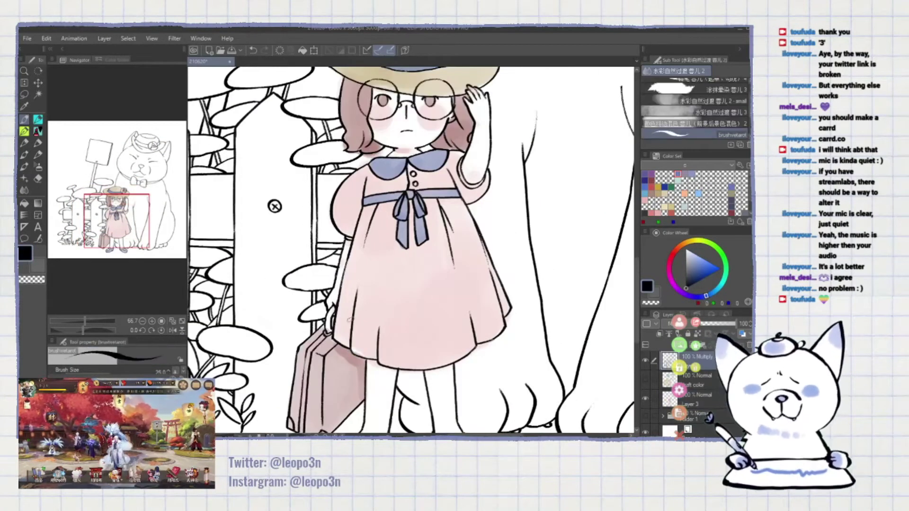
key("alt+bracketleft")
key("alt+bracketleft")
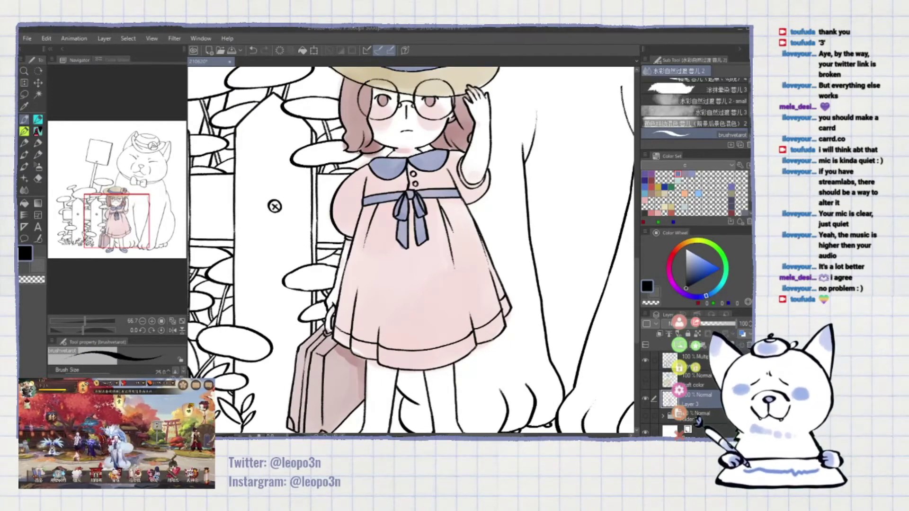
left_click_drag(274, 206, 234, 210)
left_click_drag(340, 365, 469, 313)
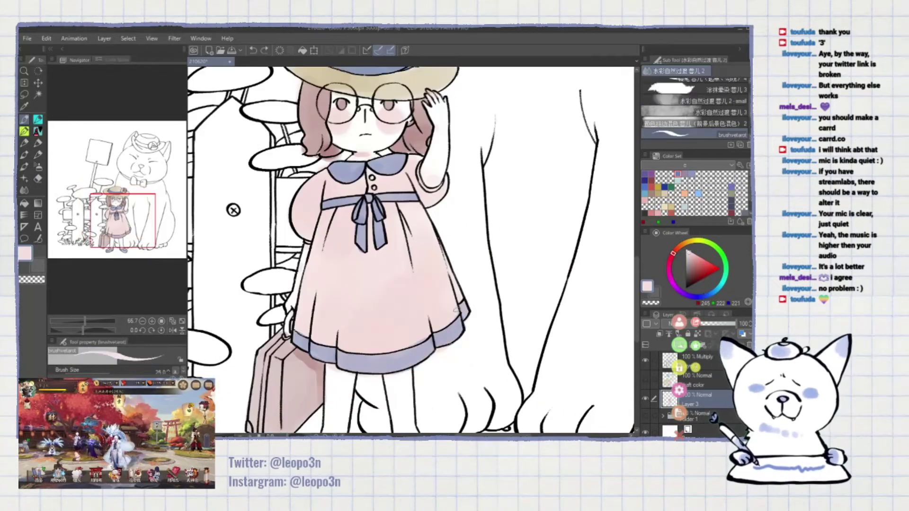
- Touch up the pale pink shading on the girl and paint her shoes greyish blue
key("b")
left_click_drag(233, 210, 259, 156)
left_click_drag(263, 157, 345, 179)
left_click(422, 327, "alt")
left_click_drag(421, 327, 245, 422)
left_click_drag(292, 214, 391, 277)
left_click_drag(266, 335, 331, 331)
- Paint the cat's hat beige with a pink flower, and its collar and bow tie greyish blue
left_click(673, 207)
mouse_move(455, 227)
left_mouse_down()
mouse_move(460, 171)
mouse_move(530, 194)
left_mouse_up()
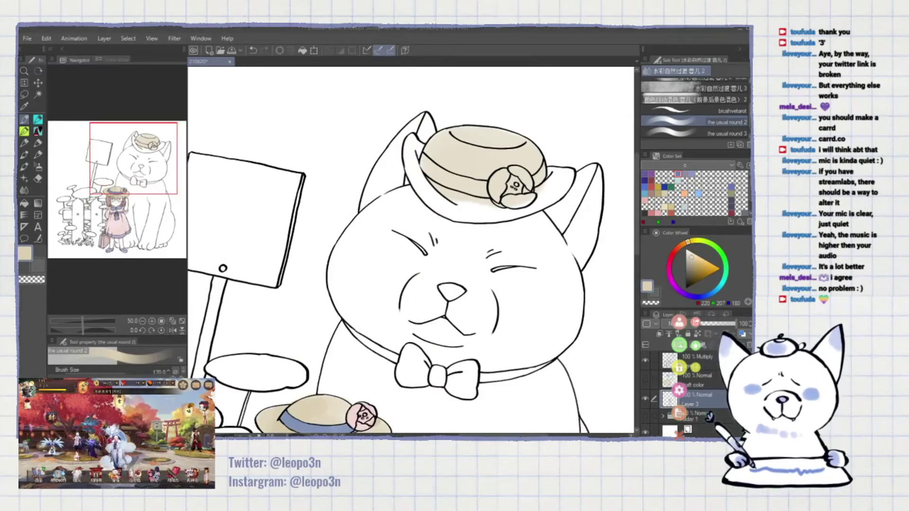
left_click_drag(417, 142, 544, 199)
left_click_drag(455, 237, 457, 190)
left_click(307, 374, "alt")
left_click_drag(402, 308, 478, 336)
left_click(700, 112)
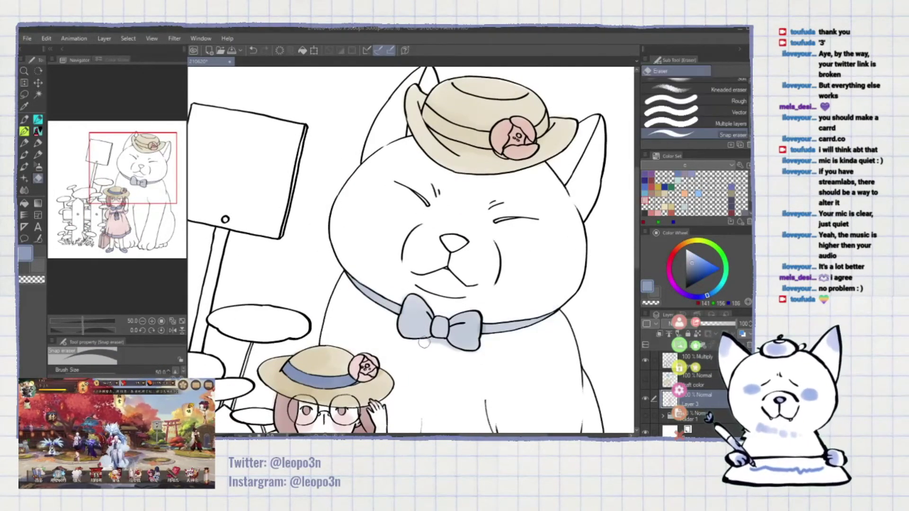
- Paint the cat's inner ears pink and its hat band blue
left_click(115, 195)
scroll(411, 251, "down", 3)
scroll(411, 250, "down", 2)
scroll(606, 215, "up", 4)
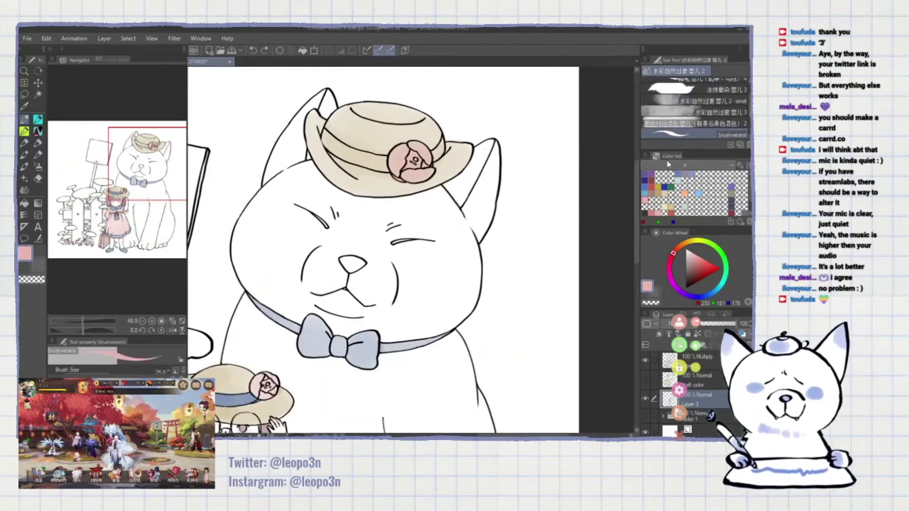
left_click(701, 121)
left_click_drag(582, 223, 568, 299)
left_click(426, 412, "alt")
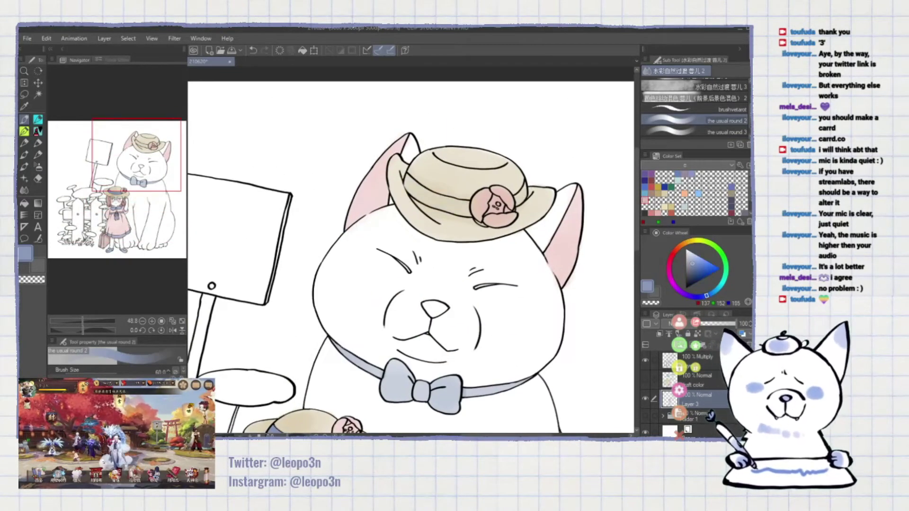
left_click_drag(412, 208, 530, 213)
left_click_drag(502, 357, 544, 291)
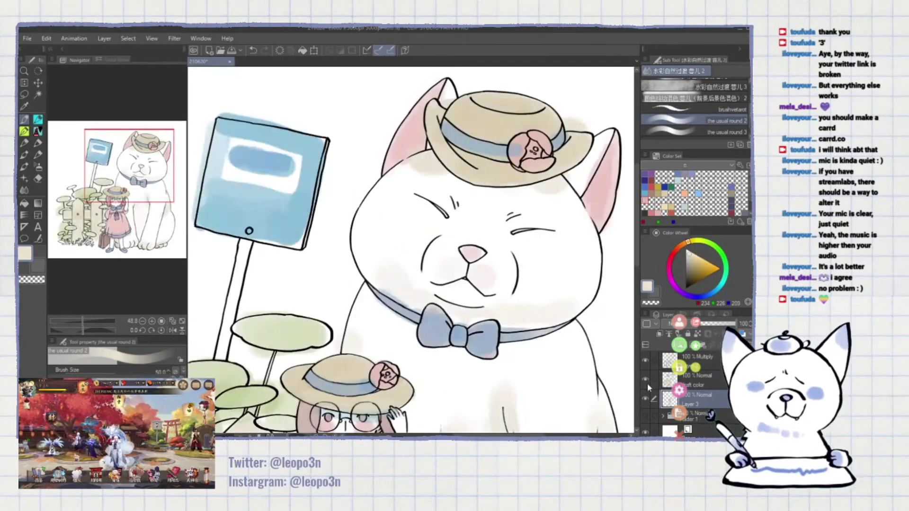
- Paint the cat's nose pink and add soft beige and pink shading to its fur, following the draft colours
left_click_drag(431, 161, 384, 167)
left_click_drag(426, 258, 400, 197)
left_click_drag(393, 194, 407, 201)
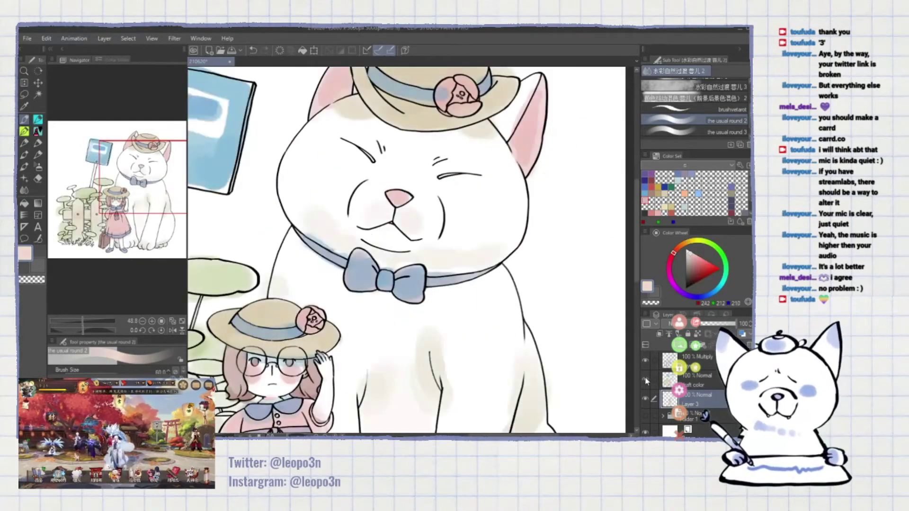
mouse_move(363, 263)
left_mouse_down()
mouse_move(341, 237)
mouse_move(393, 142)
left_mouse_up()
left_click_drag(389, 204, 402, 242)
mouse_move(403, 142)
left_mouse_down()
mouse_move(285, 246)
mouse_move(364, 105)
mouse_move(332, 114)
mouse_move(498, 194)
left_mouse_up()
scroll(365, 104, "up", 2)
left_click_drag(301, 390, 433, 315)
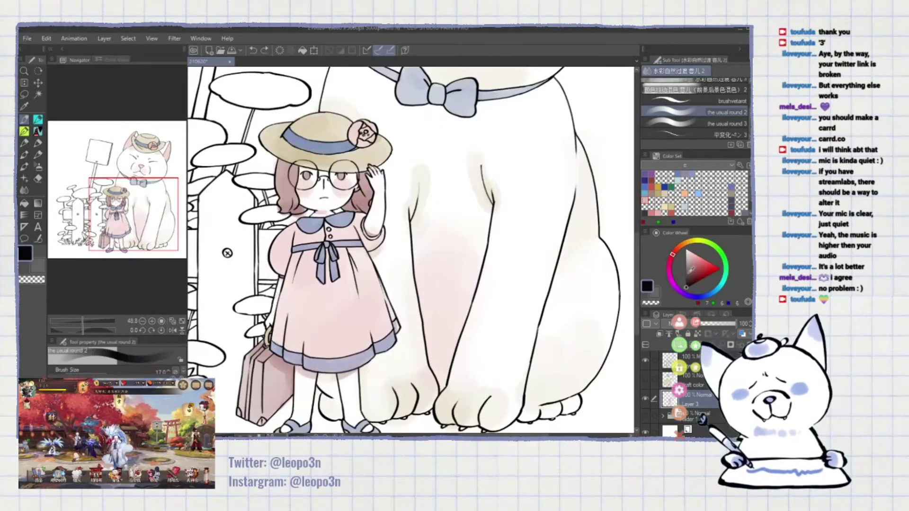
- Check the drawing mirrored, and add soft pink blush and beige shading to the cat's face
scroll(433, 314, "down", 5)
scroll(424, 185, "up", 3)
key("h")
key("h")
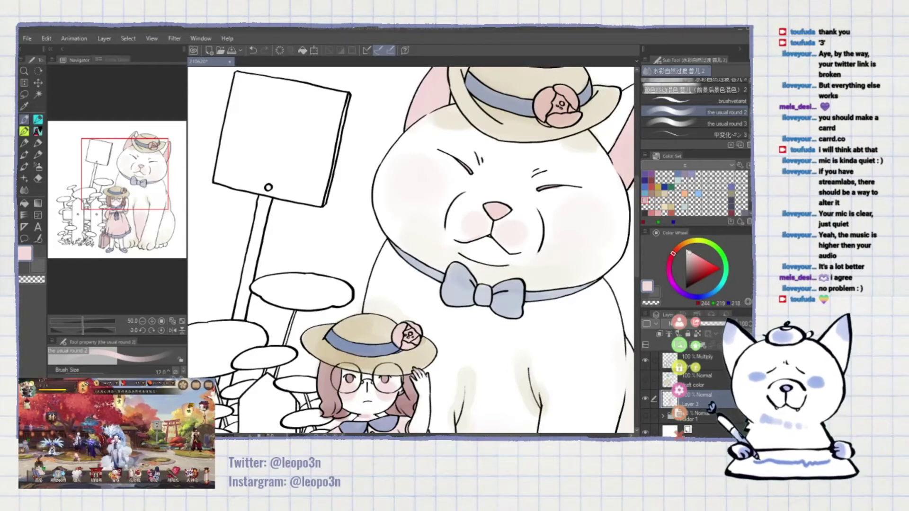
scroll(412, 251, "down", 3)
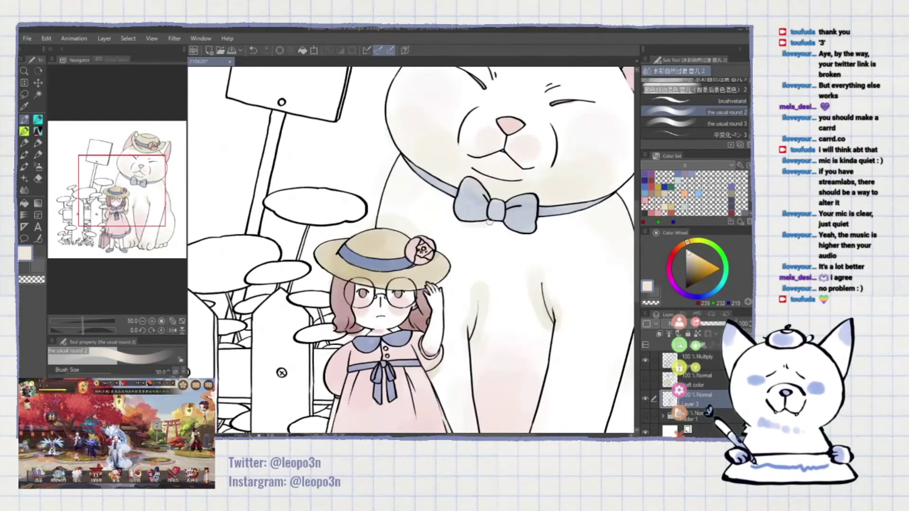
- Paint the bus-stop sign board blue and erase the paint outside its outline
left_click(645, 187)
scroll(331, 199, "up", 2)
left_click_drag(294, 170, 317, 237)
left_click_drag(332, 175, 378, 265)
key("e")
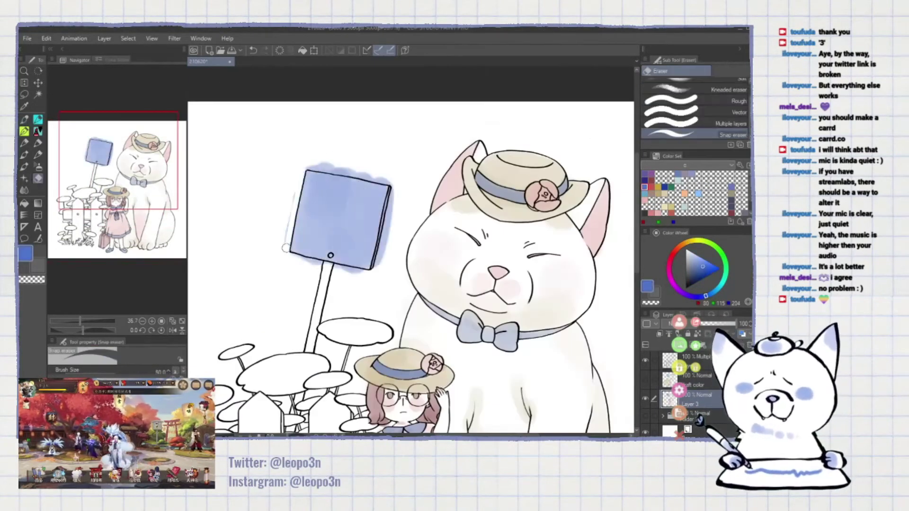
scroll(341, 213, "up", 2)
left_click_drag(397, 191, 359, 265)
mouse_move(312, 180)
left_mouse_down()
mouse_move(397, 204)
mouse_move(393, 194)
left_mouse_up()
- Add a white rectangular panel across the upper part of the sign board and vary the blue with a lighter tone
left_click(696, 378)
left_click(662, 418)
left_click(696, 127)
left_click_drag(303, 190, 402, 284)
left_click_drag(294, 166, 407, 227)
mouse_move(398, 180)
left_mouse_down()
mouse_move(292, 155)
mouse_move(320, 128)
left_mouse_up()
left_click(349, 107, "alt")
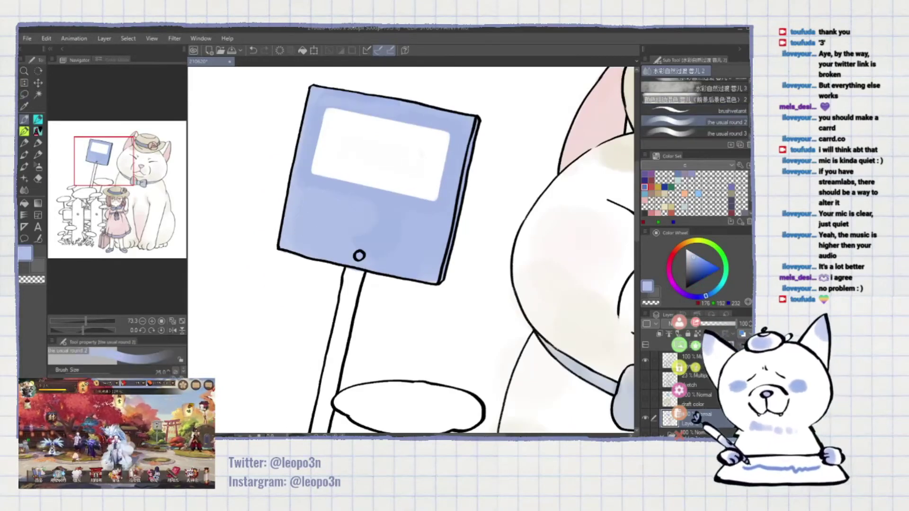
- Brush a pale green wash over the mushrooms behind the fence and the girl
scroll(349, 106, "down", 5)
scroll(300, 321, "up", 5)
left_click(299, 321, "alt")
key("e")
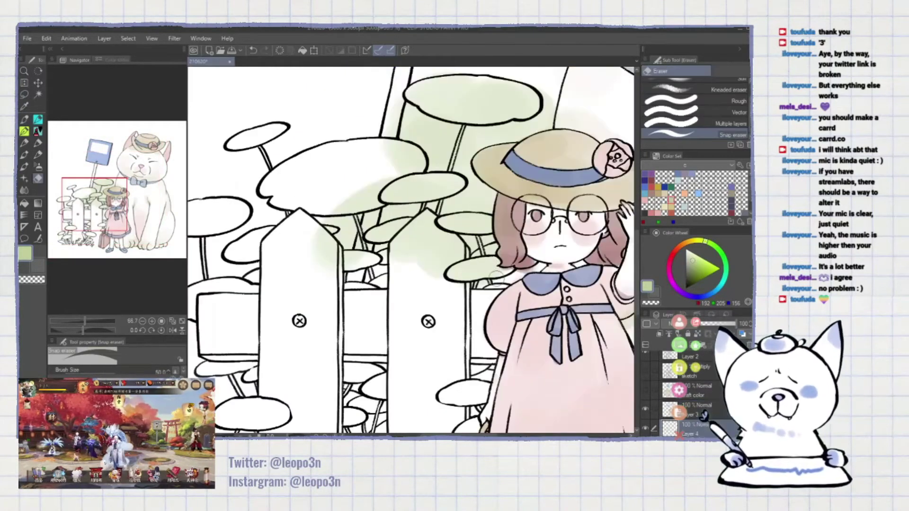
- Paint the fence pickets and the horizontal rail beige with slightly darker tones along the edges
left_click(724, 121)
left_click_drag(506, 142, 506, 379)
left_click_drag(384, 379, 383, 179)
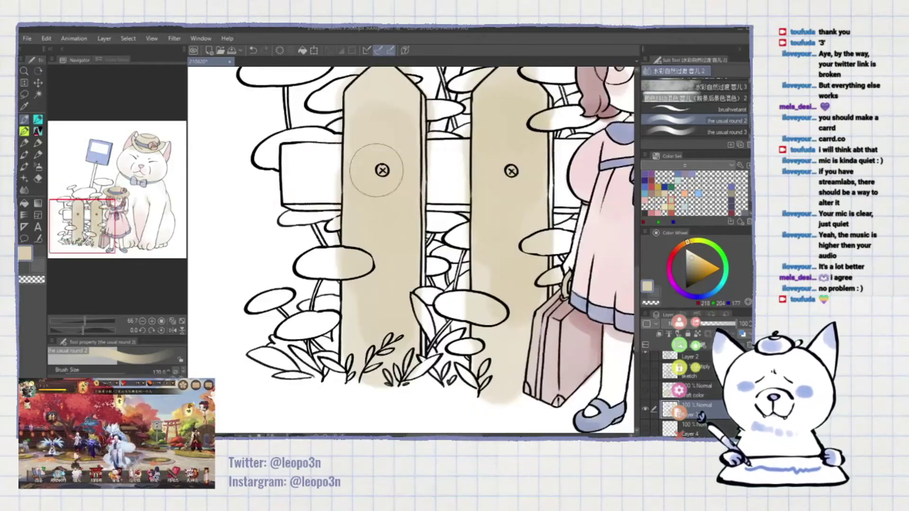
left_click_drag(284, 147, 332, 204)
left_click_drag(556, 211, 553, 108)
scroll(415, 342, "up", 2)
scroll(426, 284, "down", 2)
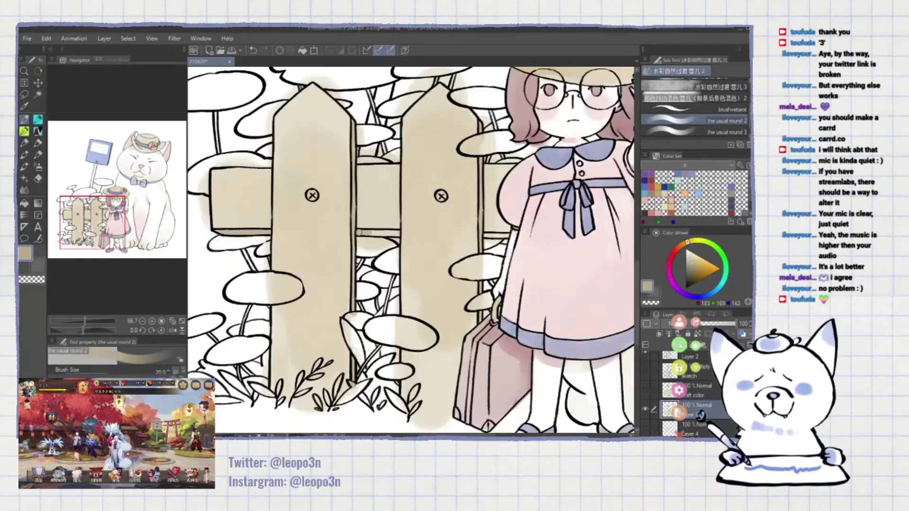
- Isolate the fence paint by hiding the colours of the girl, cat and sign
key("m")
scroll(472, 262, "down", 1)
scroll(472, 263, "up", 2)
key("b")
key("e")
scroll(404, 214, "up", 3)
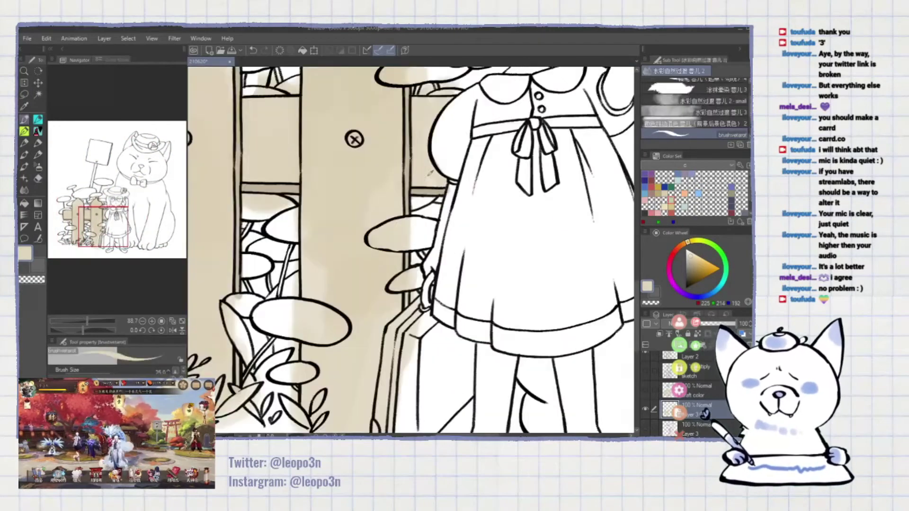
- Erase the beige fence paint that spills over the mushrooms, leaves, suitcase and background
scroll(427, 246, "down", 3)
scroll(438, 282, "up", 2)
left_click_drag(439, 279, 549, 381)
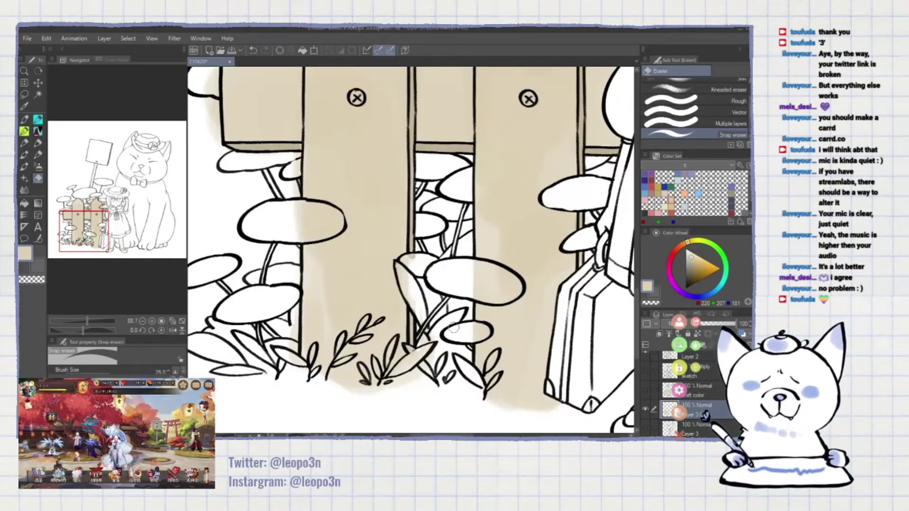
scroll(402, 260, "down", 1)
scroll(426, 236, "up", 1)
left_click_drag(599, 162, 437, 222)
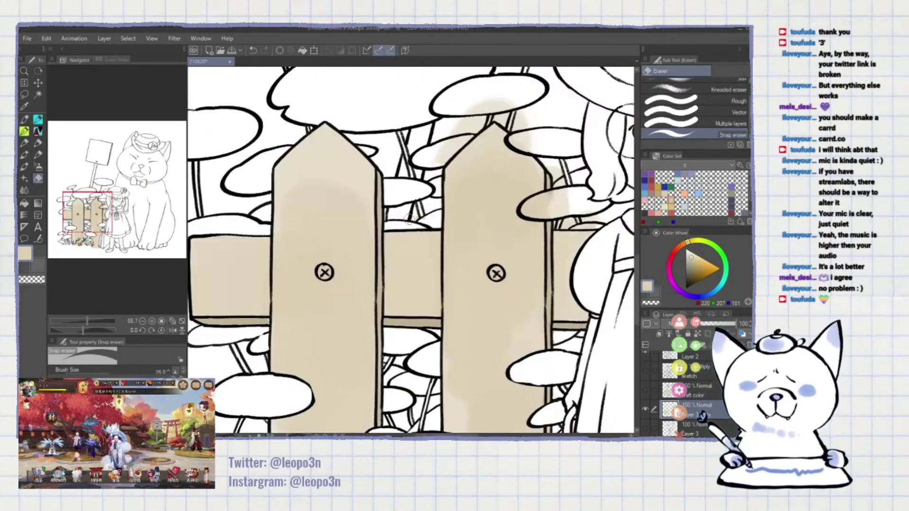
scroll(469, 124, "down", 4)
- Shade the side edges of the pickets and the underside of the rail in darker brown
key("b")
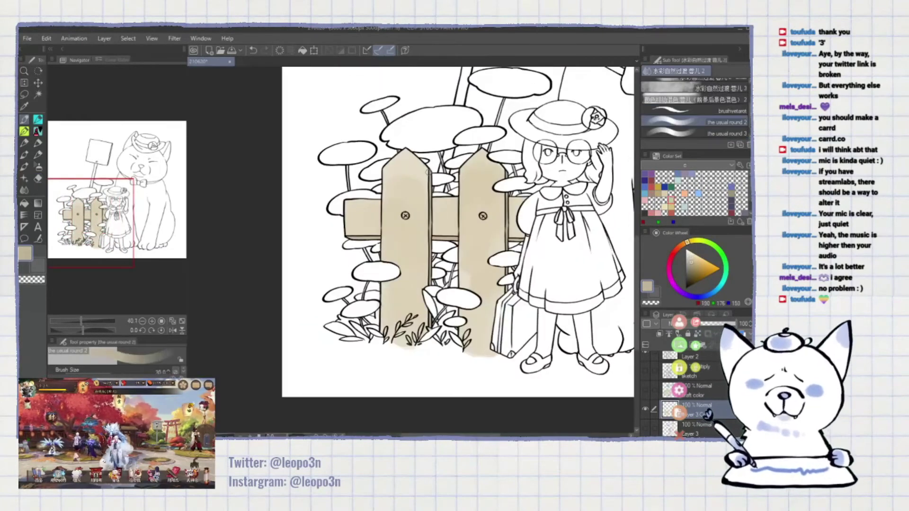
scroll(349, 216, "up", 4)
mouse_move(349, 215)
left_mouse_down()
mouse_move(348, 150)
mouse_move(349, 279)
mouse_move(349, 216)
left_mouse_up()
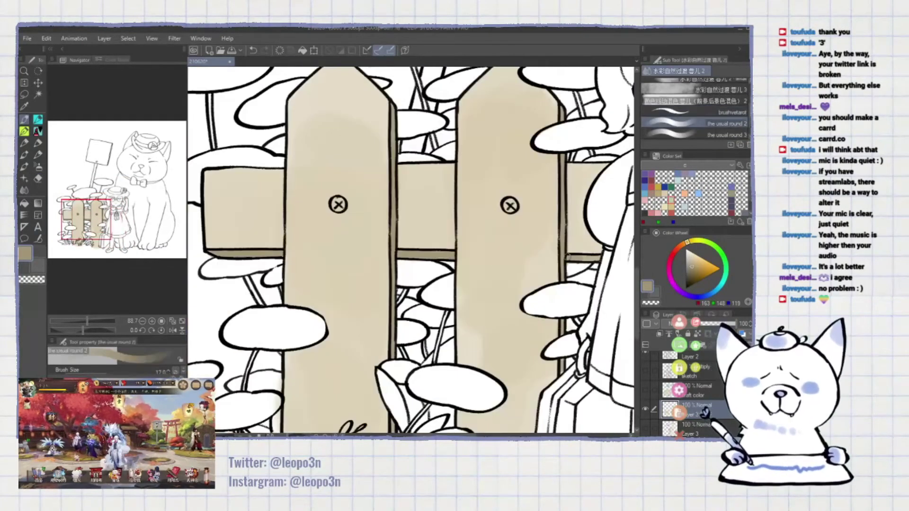
left_click(731, 111)
- Show all colours again and paint a soft green wash over the mushrooms, with darker teal green between the pickets
scroll(291, 228, "up", 2)
key("b")
scroll(459, 228, "down", 8)
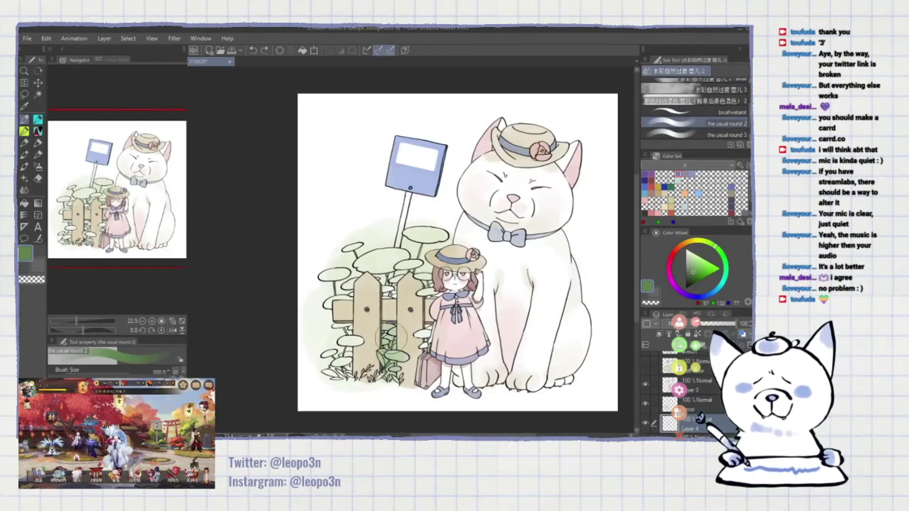
scroll(385, 359, "up", 3)
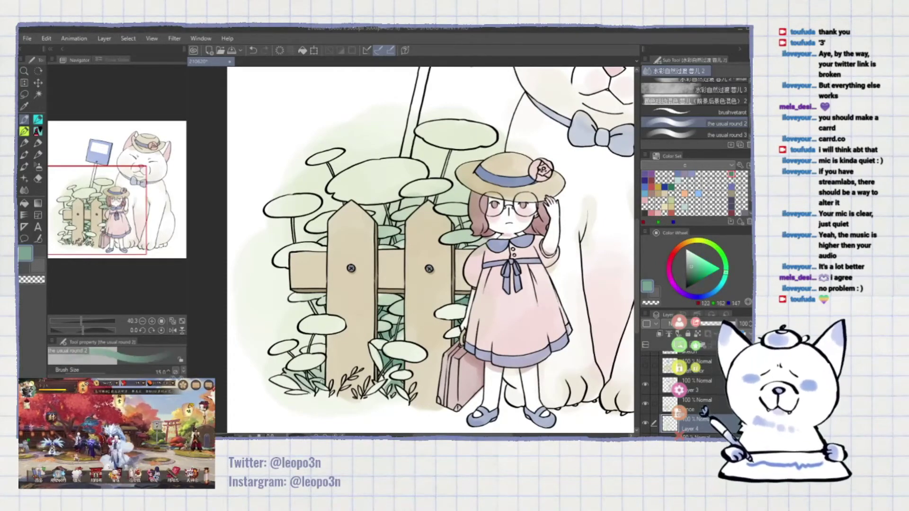
- Paint the bus-stop sign's pole beige and touch up the mushrooms with pale green
scroll(401, 211, "down", 1)
scroll(302, 229, "up", 2)
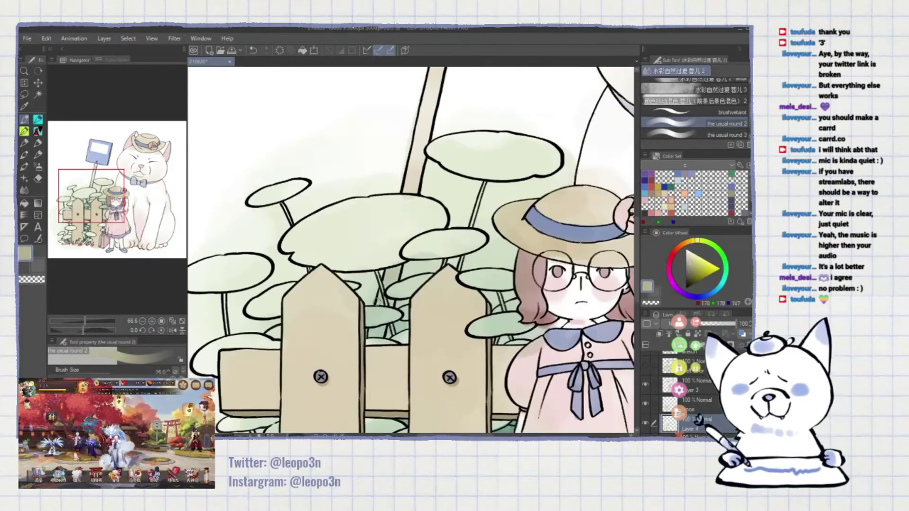
scroll(284, 246, "down", 1)
left_click(279, 252, "alt")
scroll(278, 252, "down", 4)
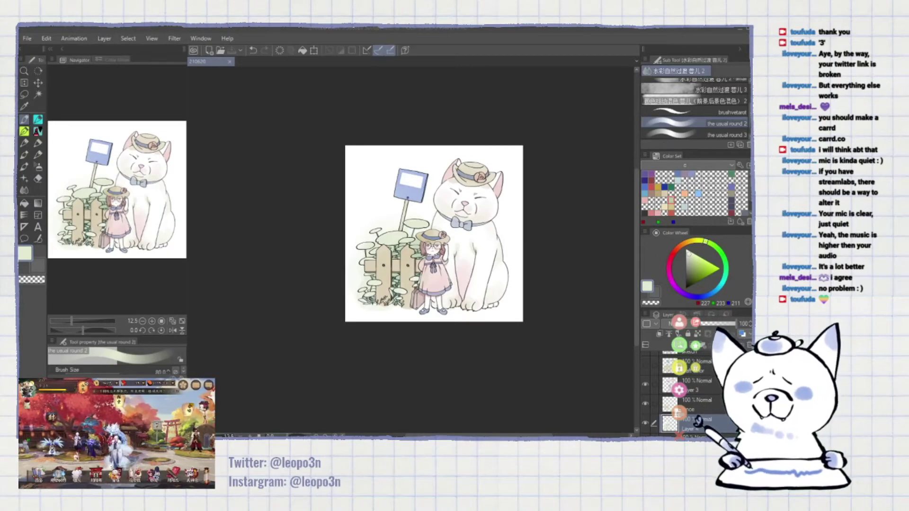
- Touch up the greenery between the mushrooms and fence pickets with darker teal green on the fence colour layer
scroll(473, 236, "up", 4)
left_click(696, 428)
scroll(331, 284, "up", 4)
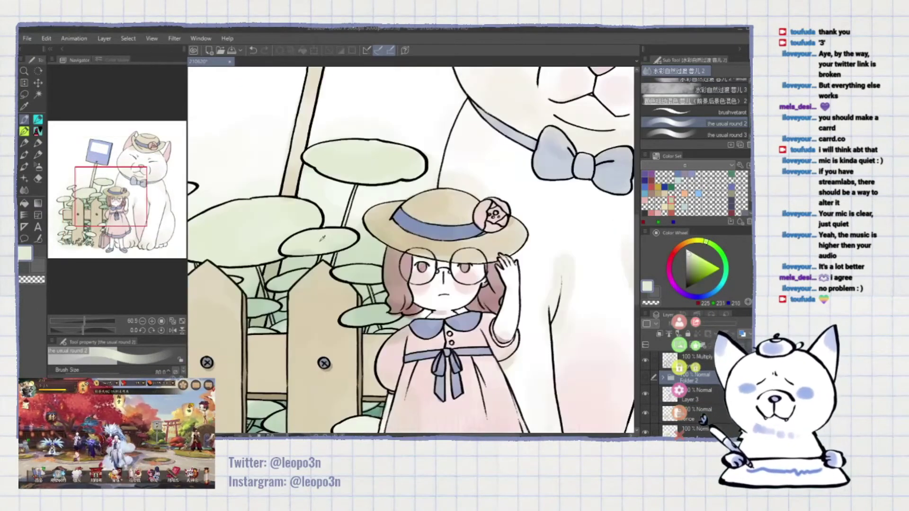
key("e")
scroll(412, 251, "down", 4)
key("b")
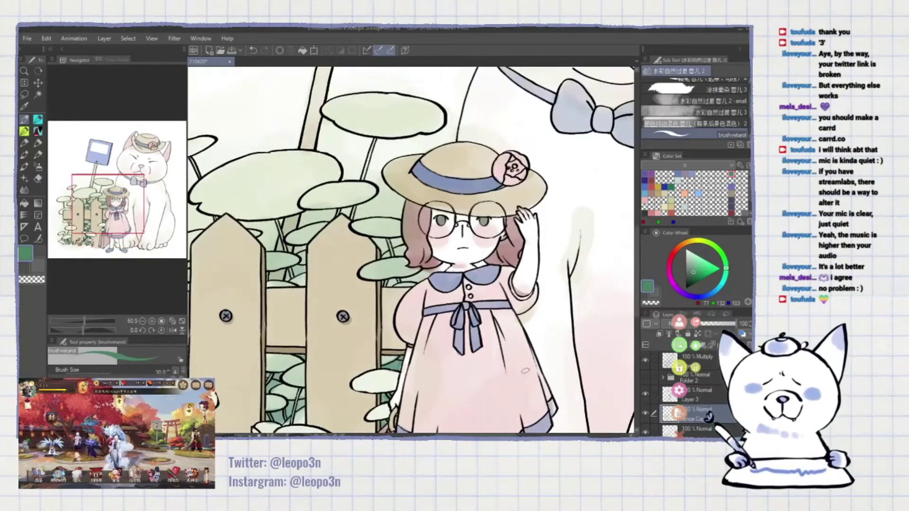
- Repaint the girl's collar, sash and hat ribbon and the cat's bow tie in a clearer light blue
scroll(412, 251, "up", 2)
key("alt+e")
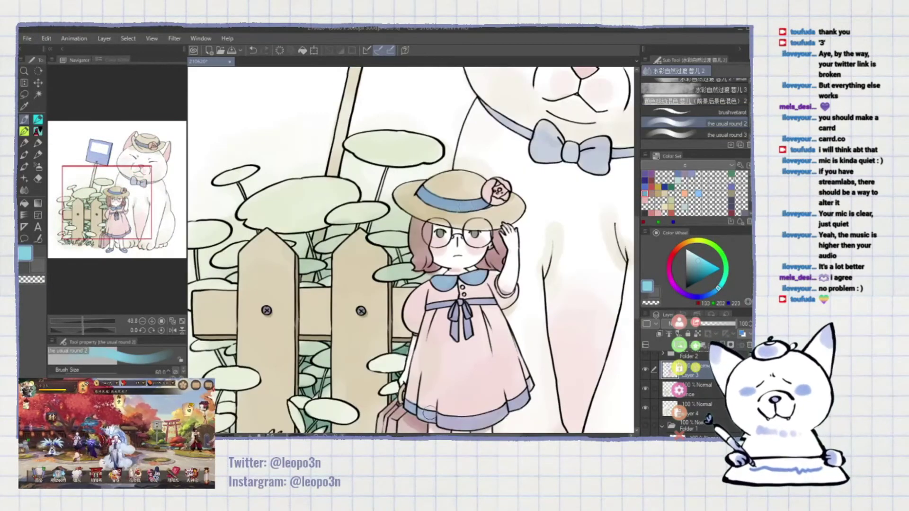
scroll(495, 355, "up", 4)
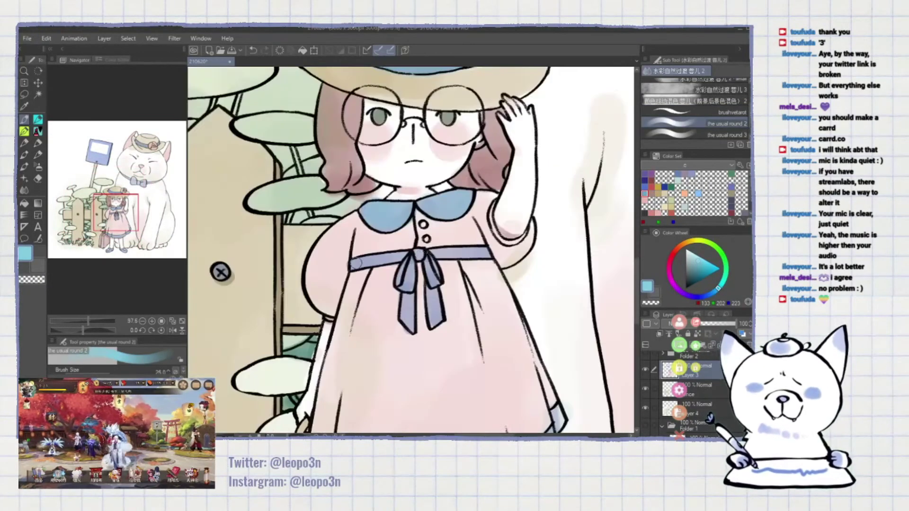
scroll(220, 272, "down", 3)
left_click(379, 350, "alt")
scroll(378, 349, "down", 3)
scroll(401, 300, "up", 3)
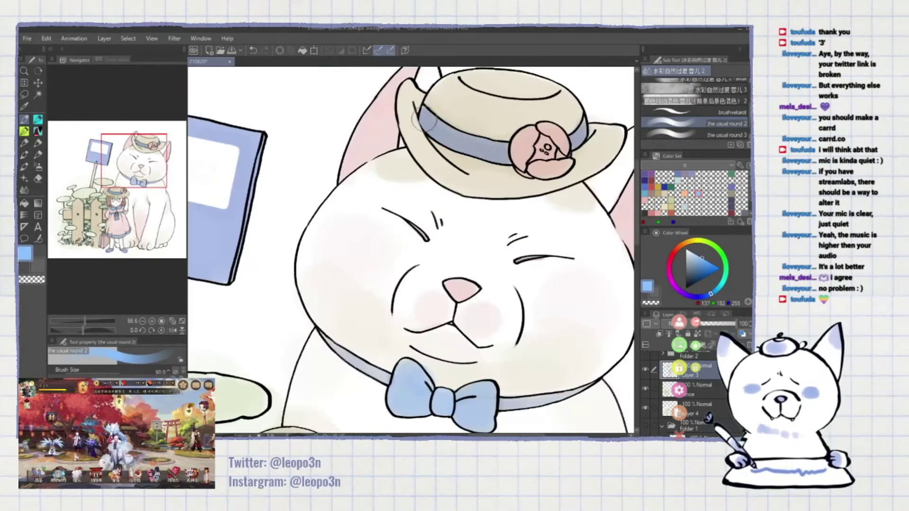
scroll(401, 300, "down", 5)
scroll(416, 379, "up", 6)
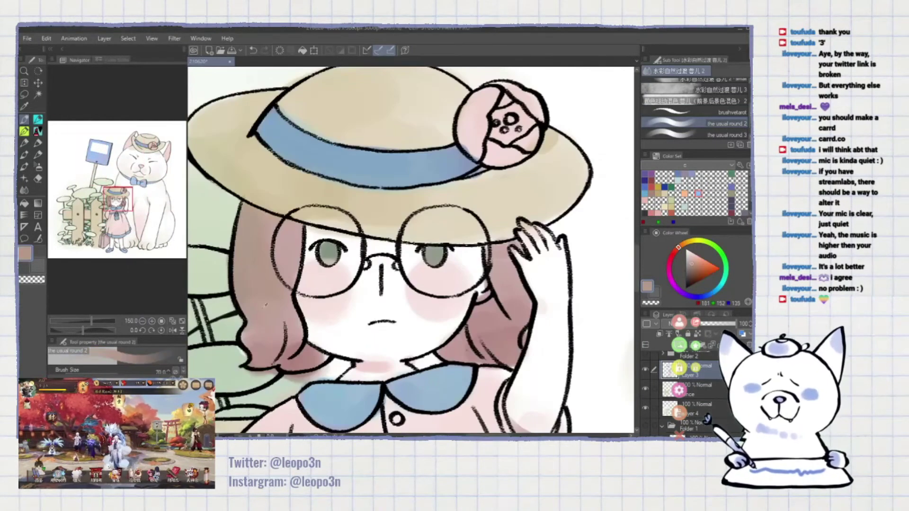
- Shade the girl's hair in soft reddish brown, deepening the tips and inner strands around the face
key("e")
left_click(266, 226, "alt")
key("b")
left_click_drag(265, 226, 370, 212)
mouse_move(414, 342)
left_mouse_down()
mouse_move(452, 336)
mouse_move(393, 296)
left_mouse_up()
left_click(452, 336, "alt")
left_click_drag(487, 303, 393, 293)
key("ctrl+z")
left_click(430, 321, "alt")
key("ctrl+y")
key("ctrl+z")
key("ctrl+y")
scroll(430, 322, "up", 2)
left_click(397, 279, "alt")
mouse_move(396, 279)
left_mouse_down()
mouse_move(344, 267)
mouse_move(374, 315)
left_mouse_up()
left_click(373, 282, "alt")
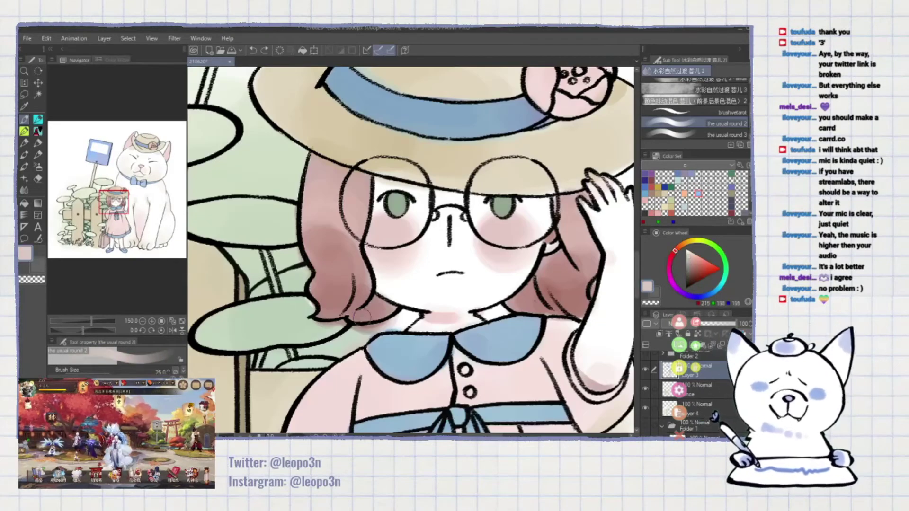
- Tint the girl's neck and chin with soft pale pink
left_click(438, 307, "alt")
left_click_drag(438, 307, 466, 297)
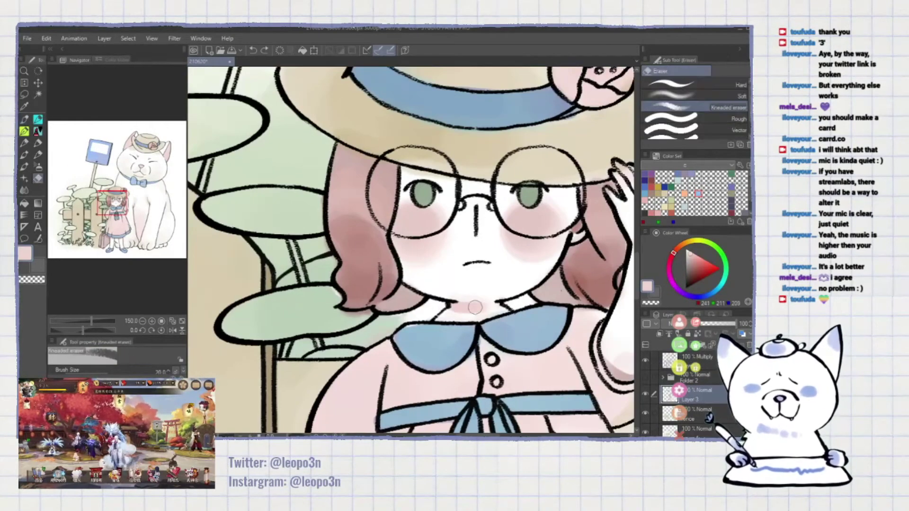
left_click(467, 297, "alt")
left_click_drag(446, 258, 463, 303)
- Paint a muted brown shadow under the hat brim across the hair and forehead, checking it on the mirrored canvas
left_click(356, 186, "alt")
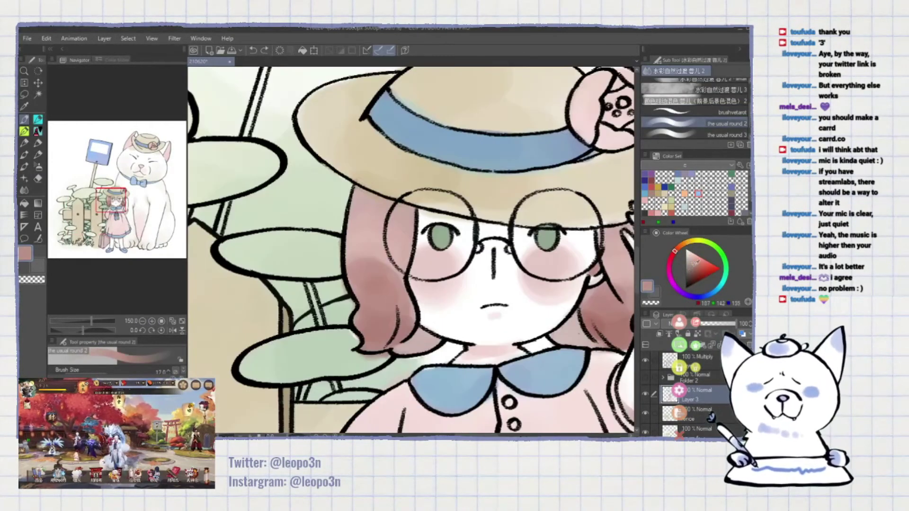
key("h")
left_click(463, 214, "alt")
left_click_drag(463, 214, 423, 208)
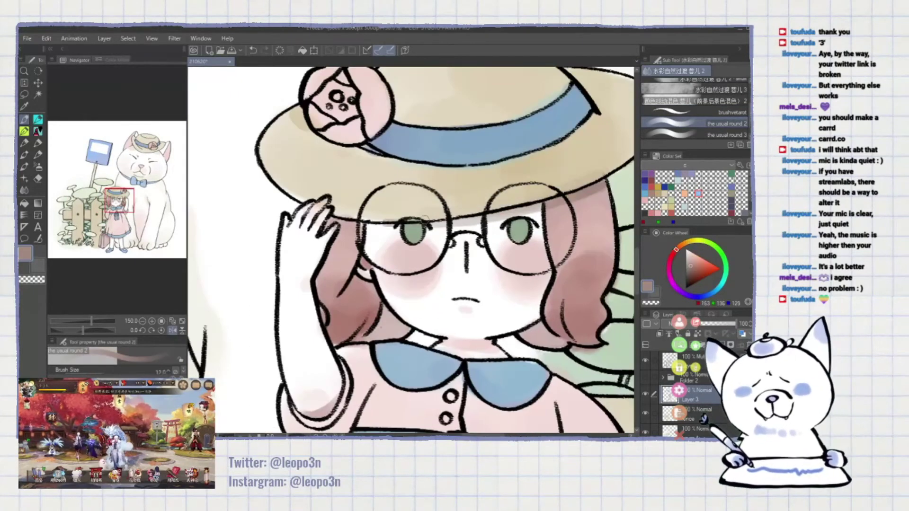
key("b")
key("x")
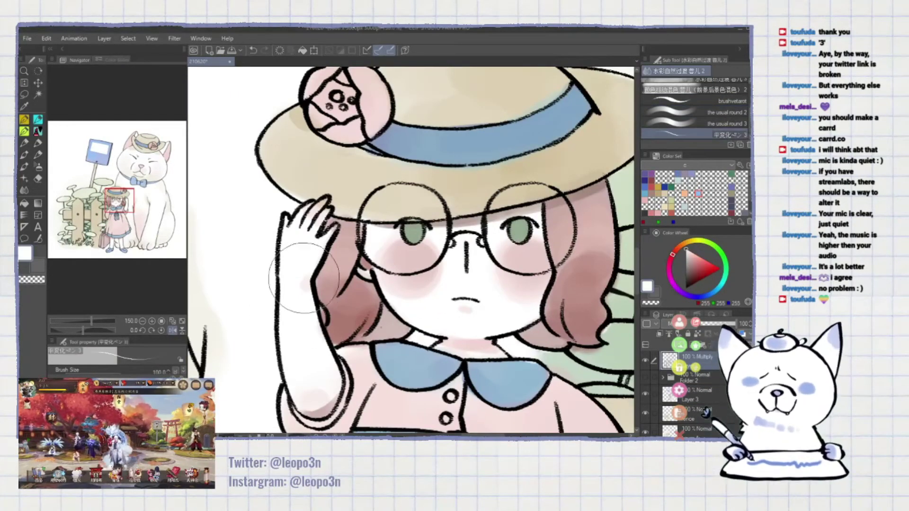
key("h")
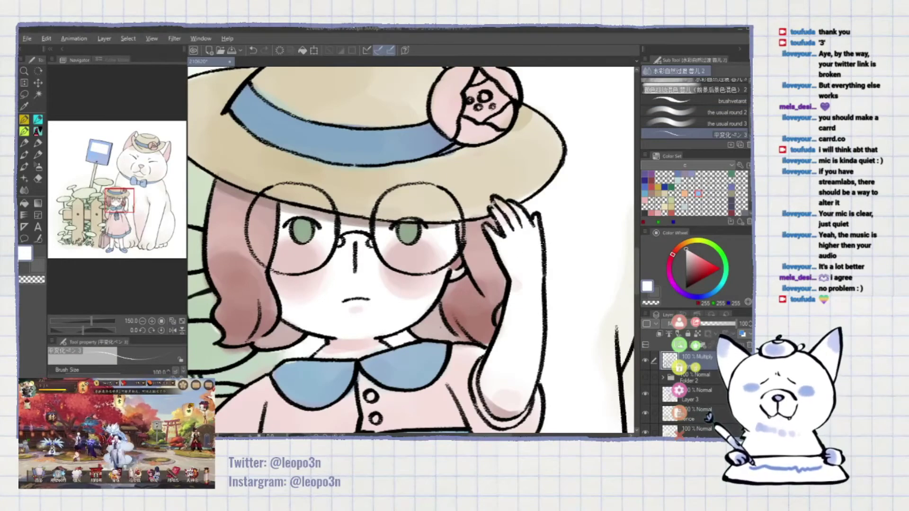
- Refine the brim shadow and the soft pink tones on the girl's face
scroll(500, 216, "down", 3)
scroll(492, 204, "up", 3)
key("b")
key("x")
scroll(492, 203, "up", 2)
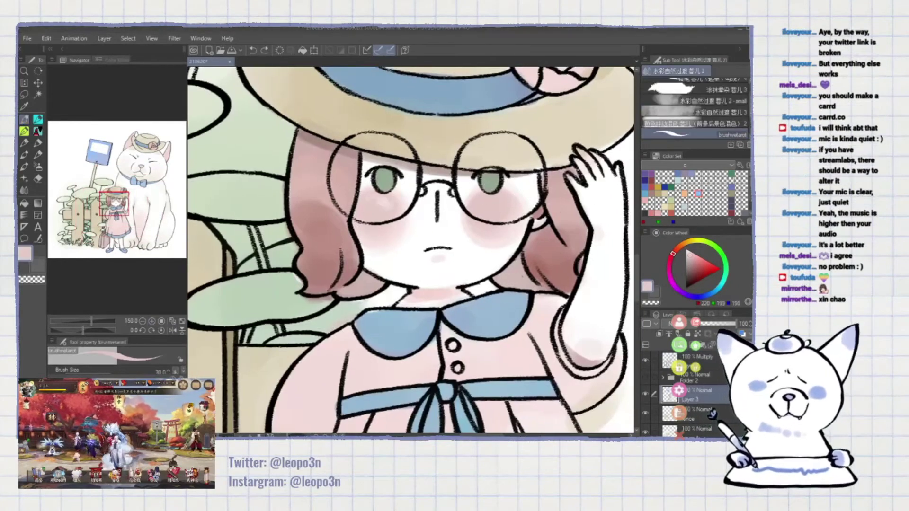
scroll(243, 337, "down", 3)
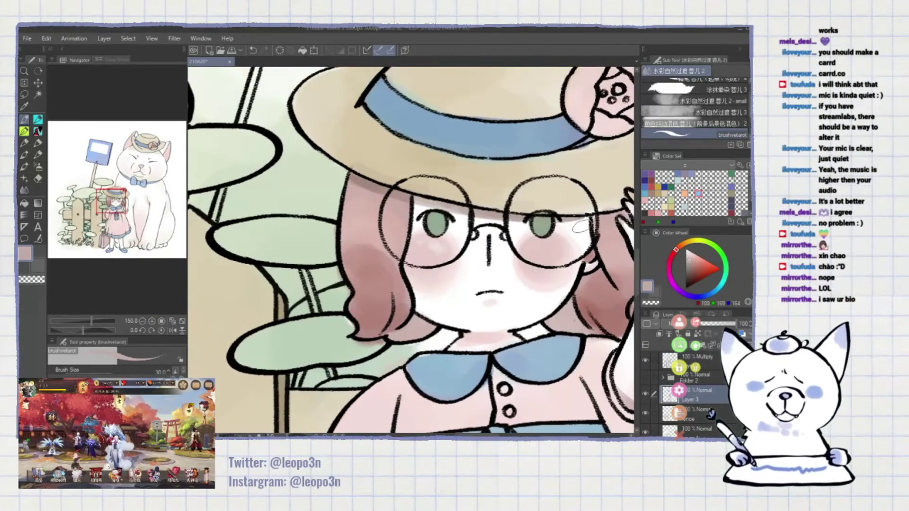
key("period")
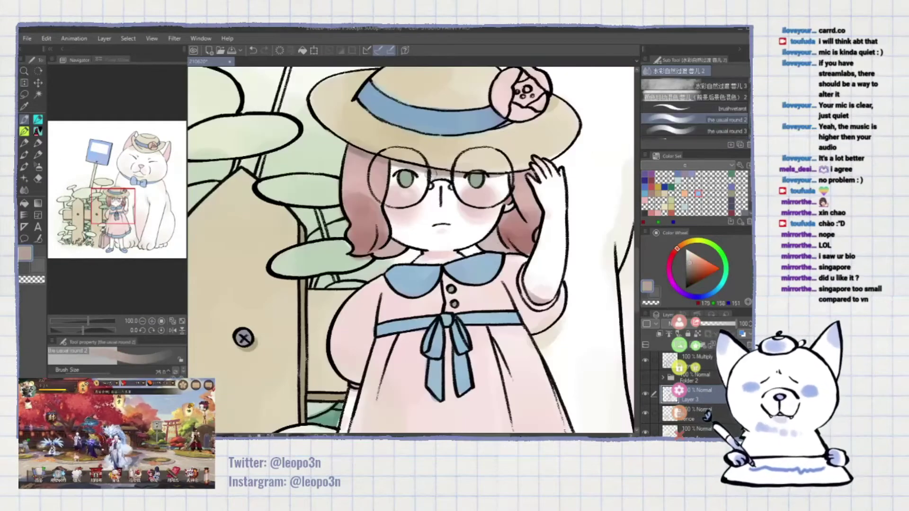
- Mirror the canvas, colour the dress buttons and touch up the hair in reddish brown and the skin in pale pink
key("h")
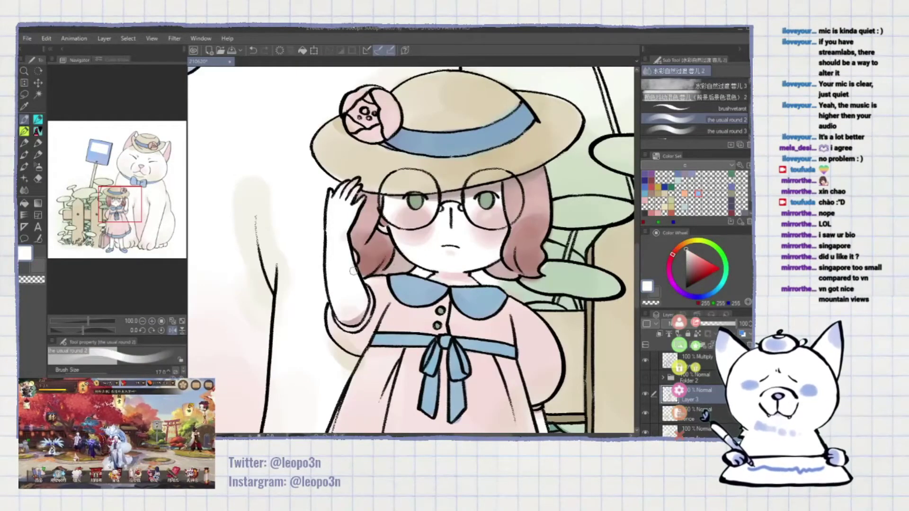
left_click_drag(533, 172, 497, 205)
left_click(323, 192, "alt")
left_click_drag(613, 393, 632, 348)
left_click(632, 348, "alt")
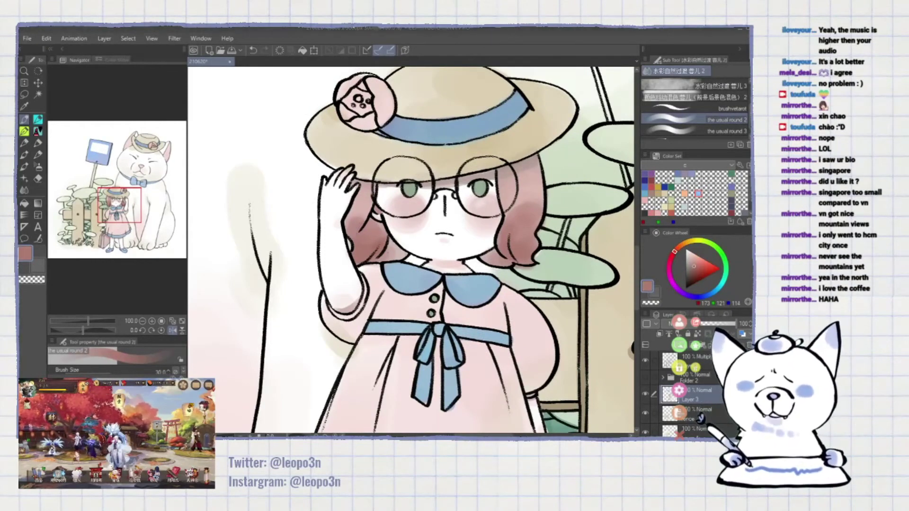
left_click(387, 185, "alt")
left_click(450, 177, "alt")
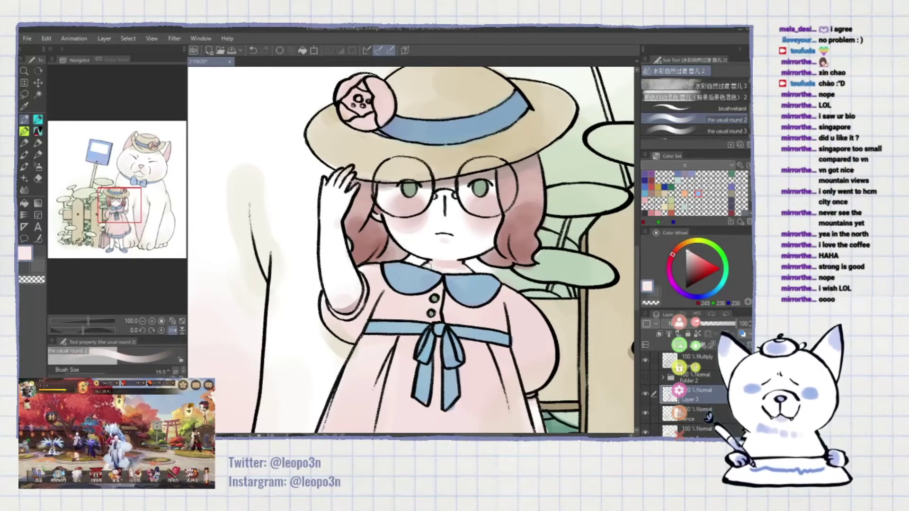
- Restore the canvas orientation and shade the puffed sleeve by the fence in darker pink, blending with a smaller brush
key("h")
mouse_move(230, 329)
left_mouse_down()
mouse_move(258, 270)
mouse_move(231, 175)
mouse_move(225, 274)
left_mouse_up()
left_click(260, 264, "alt")
left_click(223, 201, "alt")
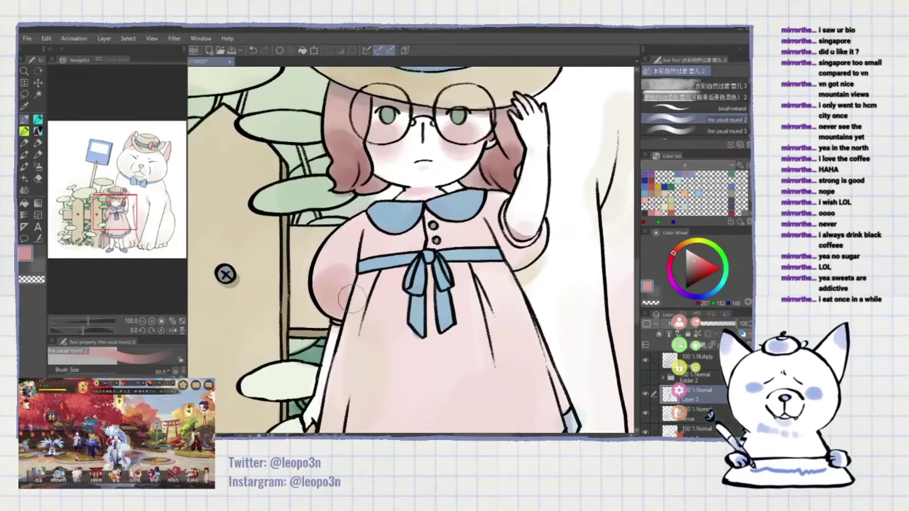
key("bracketleft")
key("bracketleft")
key("bracketleft")
key("bracketleft")
key("bracketleft")
key("bracketleft")
key("bracketleft")
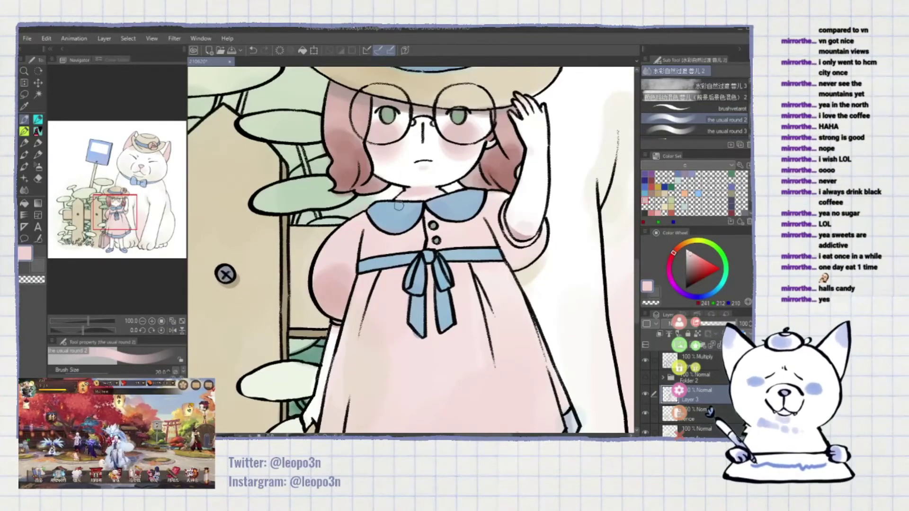
- Darken the sleeve cuff of the raised arm in brownish pink and clean up the paint around it
key("x")
left_click(225, 275, "alt")
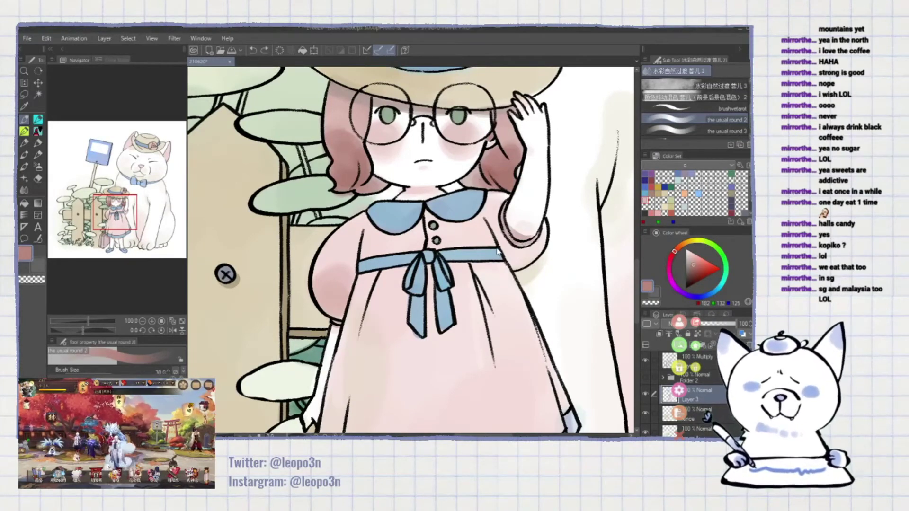
key("e")
left_click_drag(518, 241, 568, 241)
left_click_drag(442, 310, 434, 244)
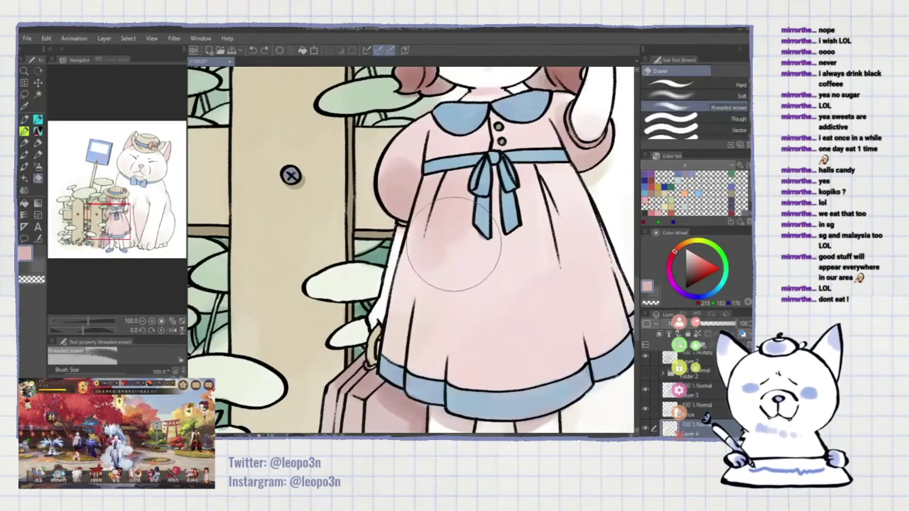
- Paint the skirt in a fuller pink, blending colours sampled from the dress
key("b")
left_click(463, 290, "alt")
mouse_move(478, 274)
left_mouse_down()
mouse_move(549, 170)
mouse_move(505, 257)
mouse_move(491, 257)
left_mouse_up()
left_click(491, 256, "alt")
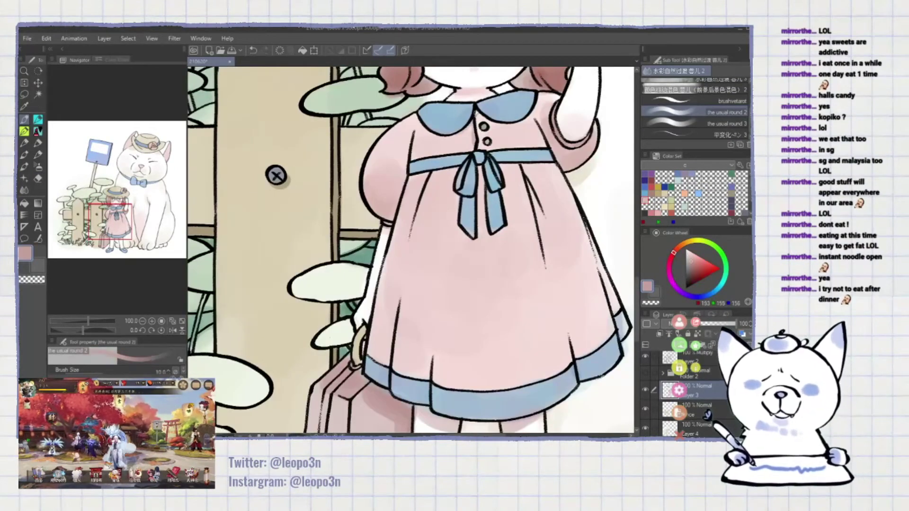
scroll(472, 217, "down", 5)
scroll(473, 217, "up", 5)
- Glaze the sleeves, bodice and skirt with a deeper rose
left_click(473, 217, "alt")
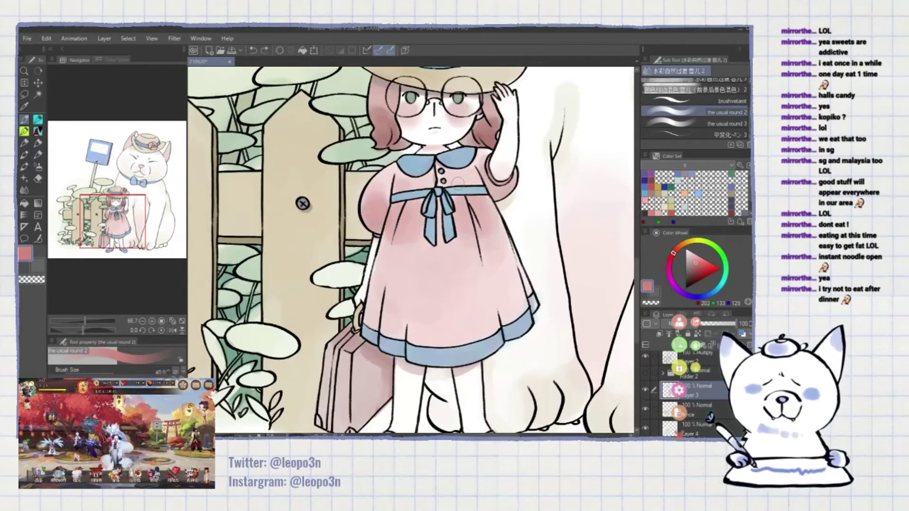
key("bracketleft")
key("bracketleft")
key("bracketleft")
key("bracketleft")
key("bracketleft")
scroll(411, 237, "down", 5)
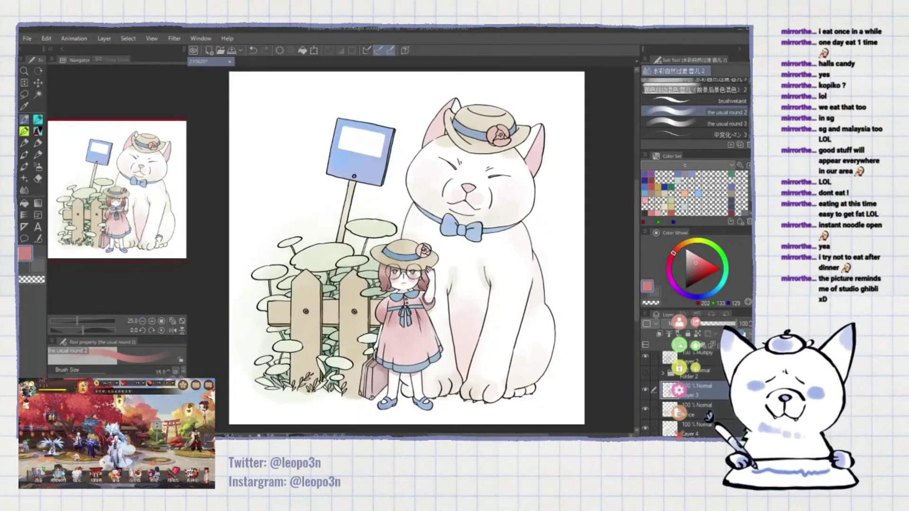
scroll(411, 236, "up", 4)
left_click_drag(377, 311, 416, 319)
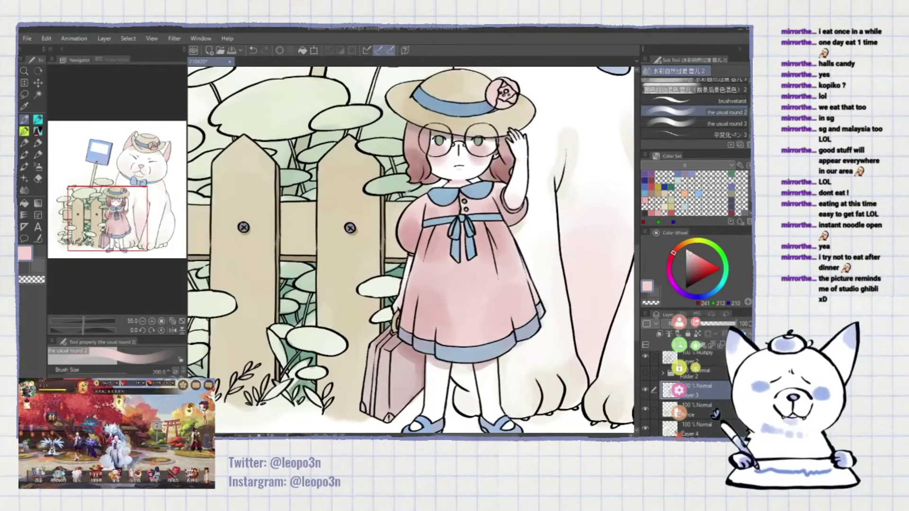
- Soften the rose shading across the lower skirt with sampled lighter pinks and a smaller brush
left_click(416, 320, "alt")
key("bracketleft")
key("bracketleft")
key("bracketleft")
key("bracketleft")
left_click(495, 328, "alt")
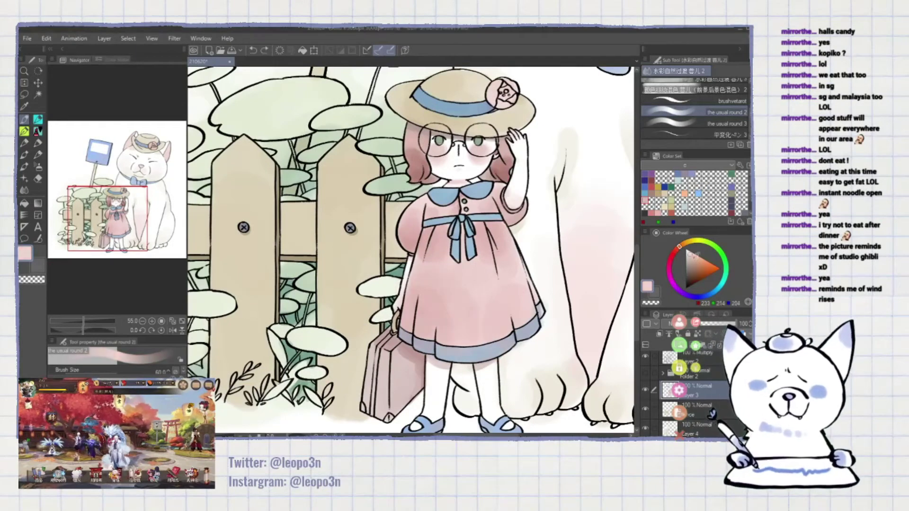
- Tint the girl's hands and arms with a warm skin tone
left_click(682, 251)
scroll(436, 210, "down", 3)
scroll(402, 213, "up", 5)
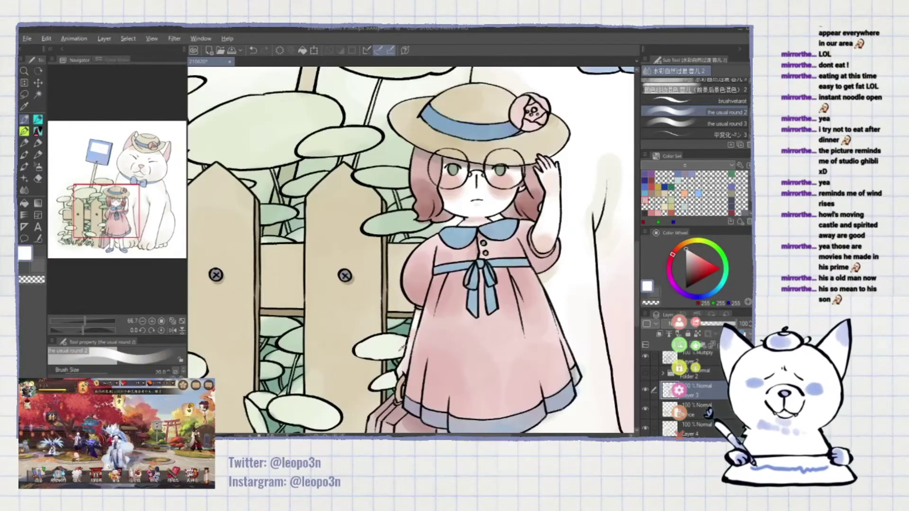
left_click(406, 355, "alt")
left_click_drag(405, 355, 391, 381)
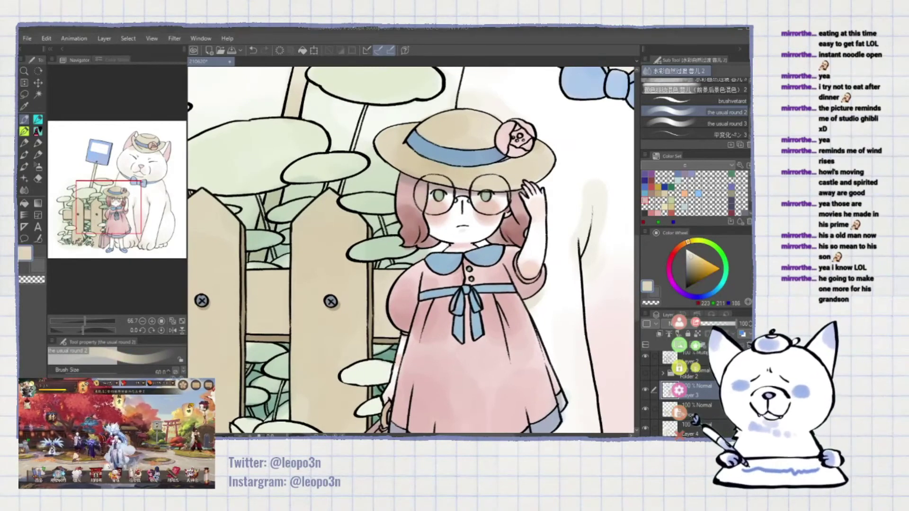
- Shade the dress below the sash and along its folds in deeper rose, undoing the overly dark strokes
left_click_drag(403, 331, 403, 247)
left_click(403, 248, "alt")
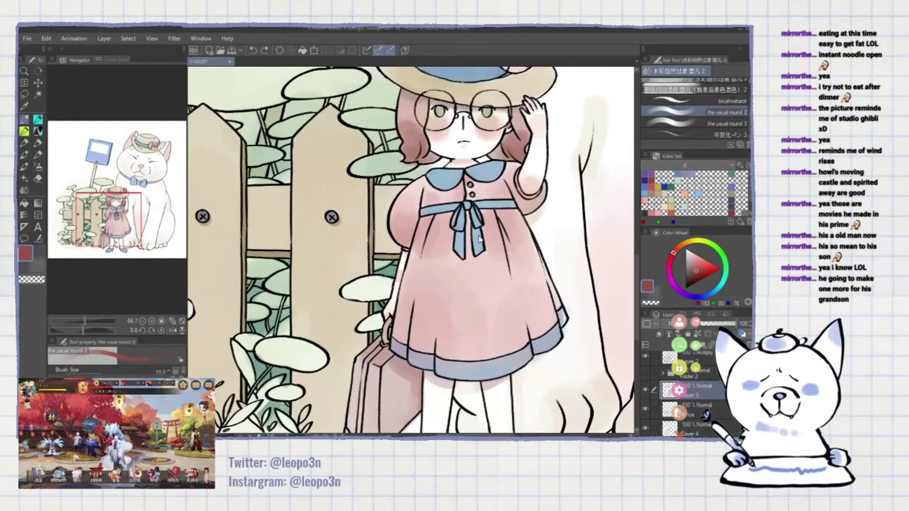
key("ctrl+z")
key("ctrl+z")
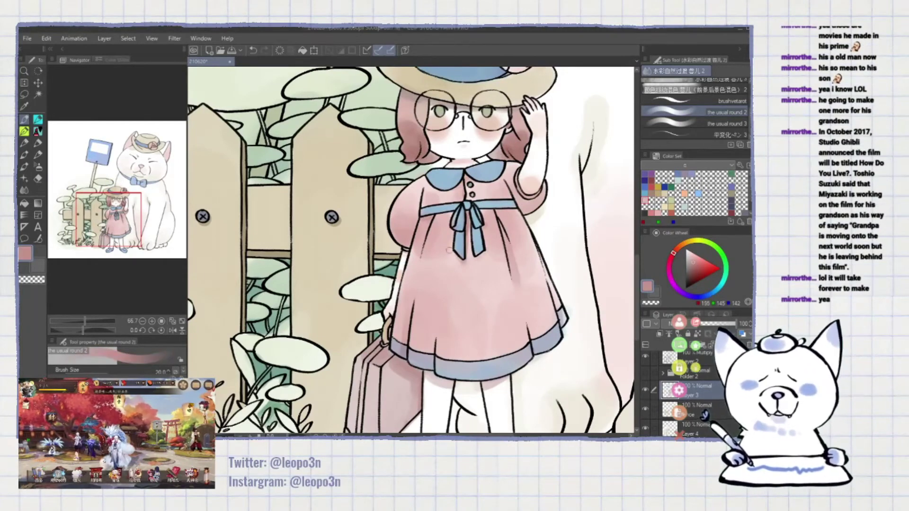
scroll(510, 356, "down", 1)
left_click_drag(510, 356, 514, 318)
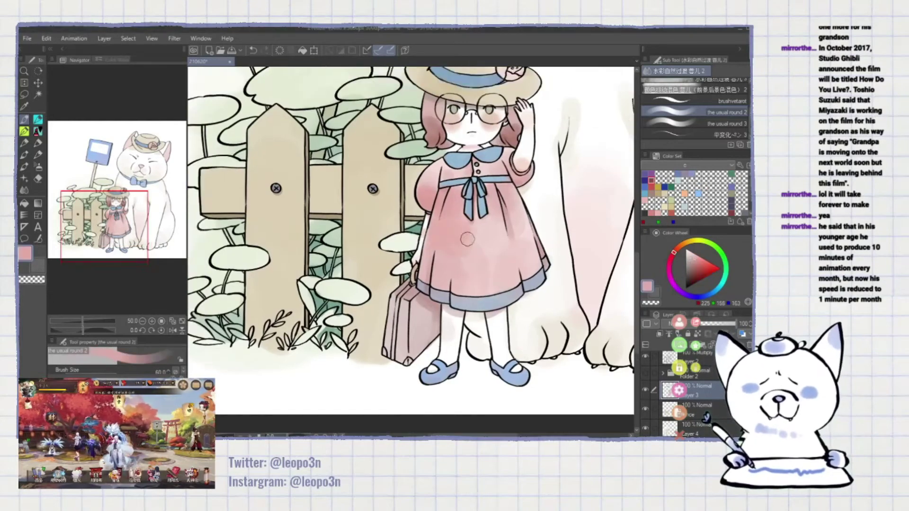
- Shade the crown and brim of the girl's straw hat with a darker tan
scroll(424, 251, "up", 2)
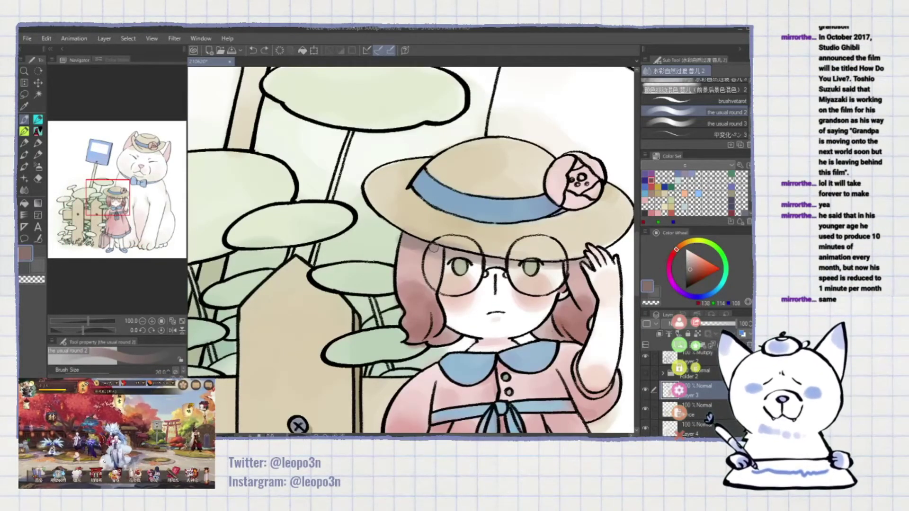
mouse_move(404, 235)
left_mouse_down()
mouse_move(469, 242)
mouse_move(426, 104)
mouse_move(429, 133)
mouse_move(462, 156)
left_mouse_up()
scroll(461, 156, "down", 2)
key("b")
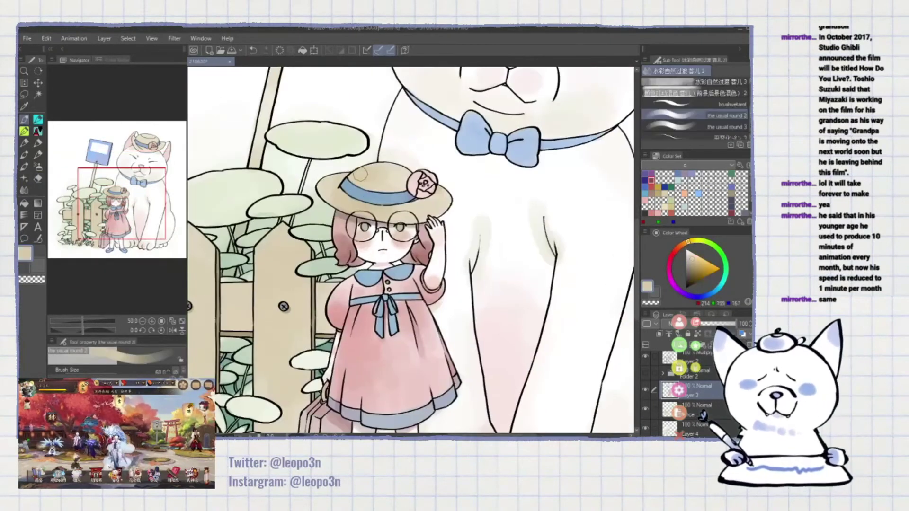
key("ctrl+plus")
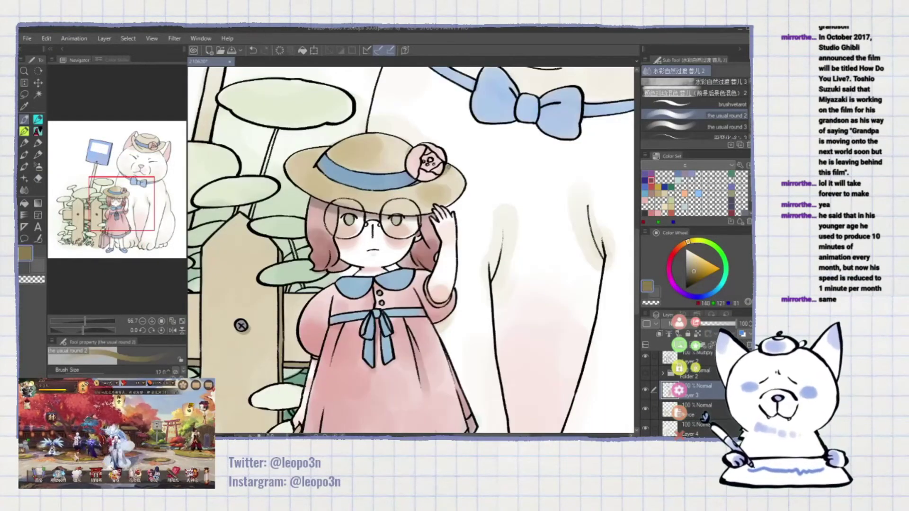
left_click(690, 360)
key("x")
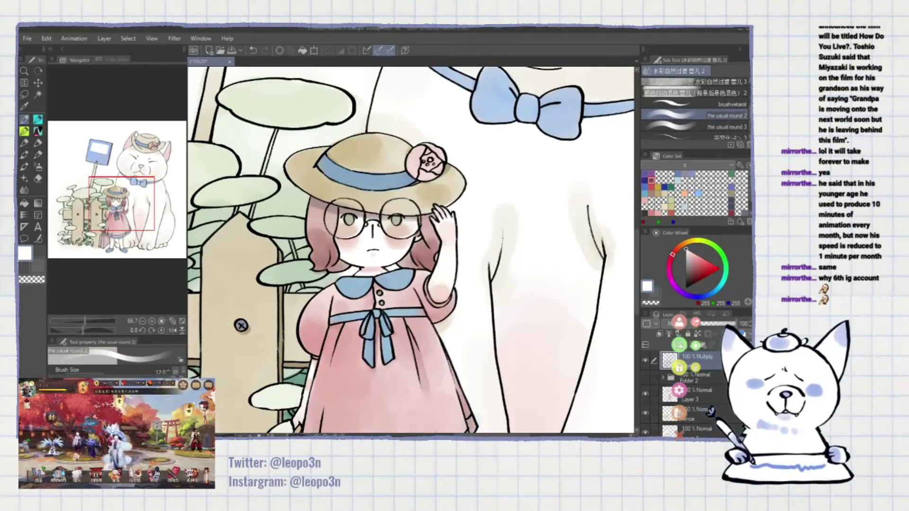
key("ctrl+plus")
key("ctrl+plus")
key("ctrl+plus")
key("ctrl+minus")
key("ctrl+minus")
key("x")
left_click_drag(384, 166, 388, 137)
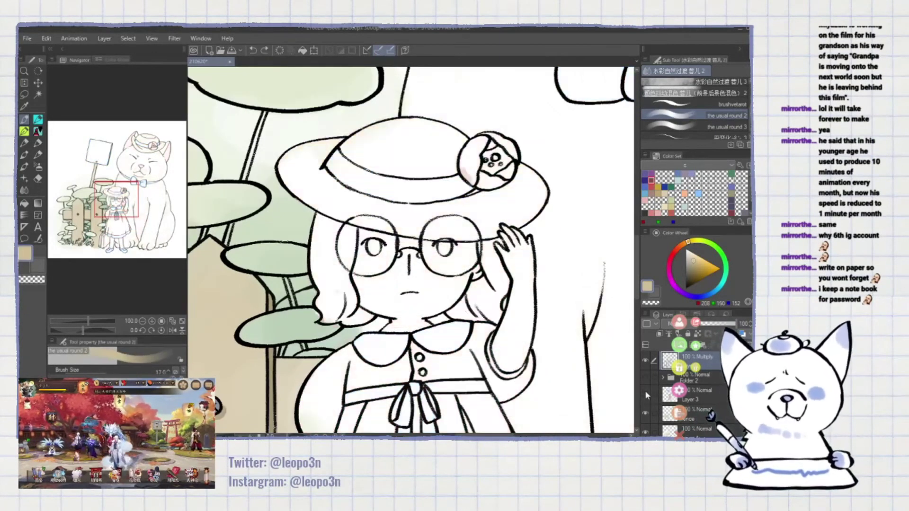
- Extend the hat's shading along its brim and around the crown with sampled tans
left_click(496, 202, "alt")
left_click(492, 204, "alt")
left_click_drag(352, 126, 400, 156)
mouse_move(336, 142)
left_mouse_down()
mouse_move(299, 156)
mouse_move(287, 178)
left_mouse_up()
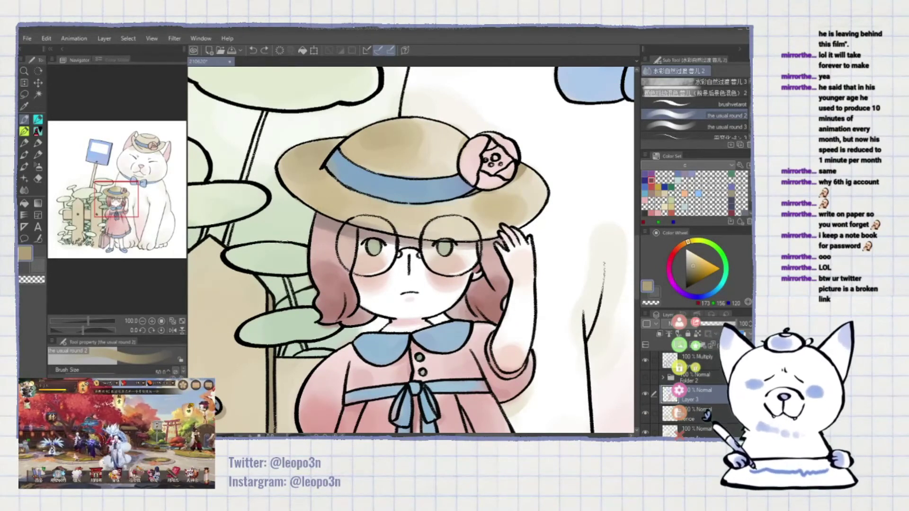
- Add rose shading to the girl's bodice and upper skirt folds with colours sampled from the dress
left_click_drag(215, 404, 189, 271)
key("x")
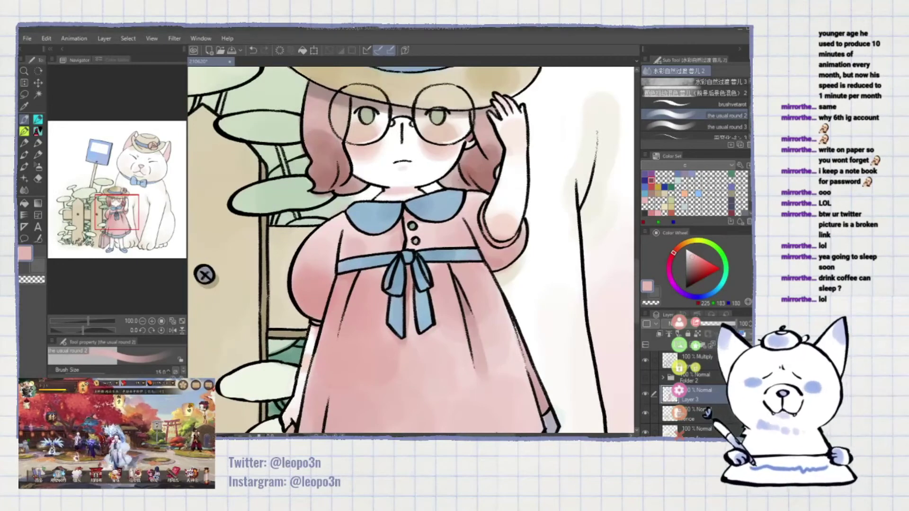
left_click(432, 247, "alt")
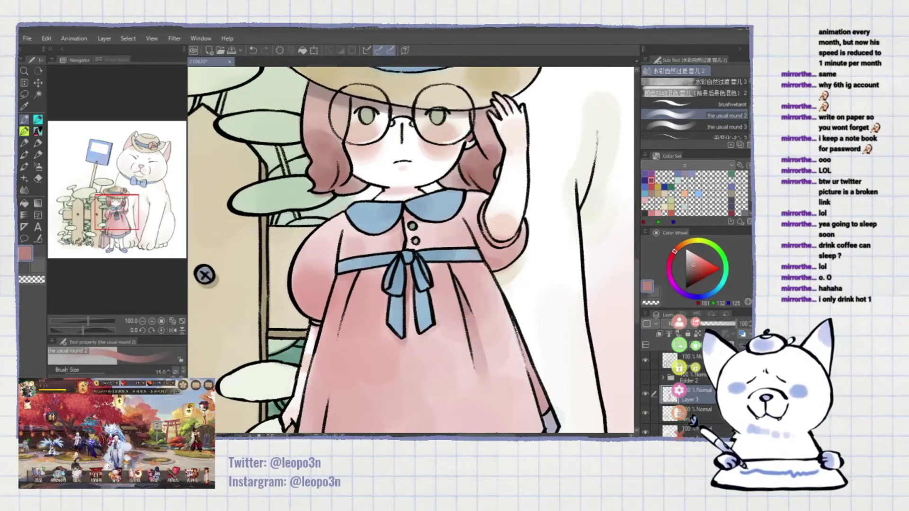
- Shade the suitcase in a deeper dusty rose with sampled colours and touch up its handle in tan
mouse_move(204, 275)
left_mouse_down()
mouse_move(245, 282)
mouse_move(278, 69)
left_mouse_up()
left_click(369, 260, "alt")
mouse_move(370, 261)
left_mouse_down()
mouse_move(397, 331)
mouse_move(360, 265)
mouse_move(308, 369)
mouse_move(351, 242)
left_mouse_up()
left_click(327, 250, "alt")
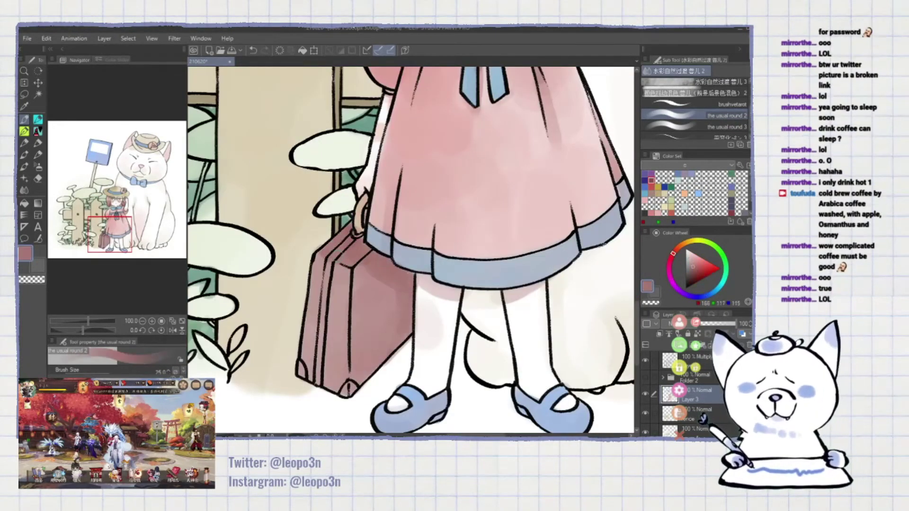
scroll(305, 261, "down", 3)
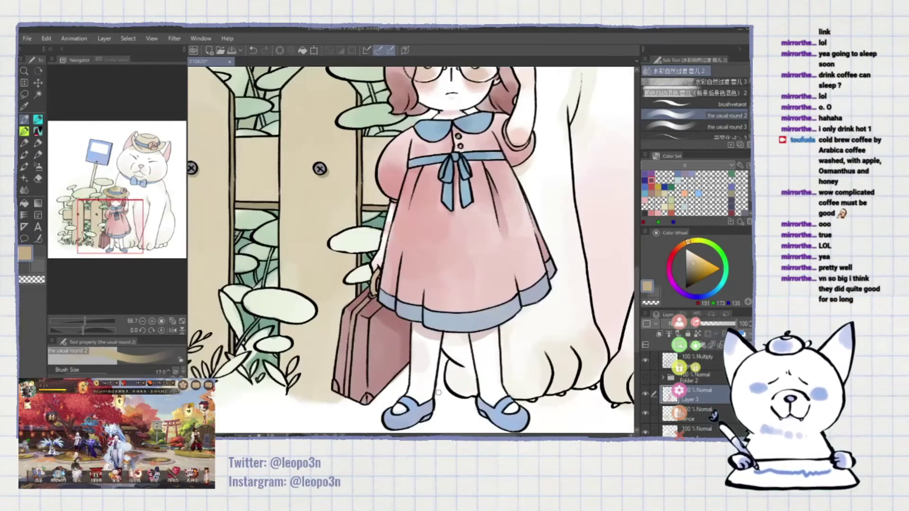
- Shade the bodice around the collar in muted rose with a smaller brush and sampled colours
scroll(390, 303, "down", 2)
left_click_drag(389, 303, 425, 293)
key("bracketleft")
key("bracketleft")
key("bracketleft")
key("bracketleft")
key("bracketleft")
left_click(581, 111, "alt")
left_click_drag(582, 110, 527, 201)
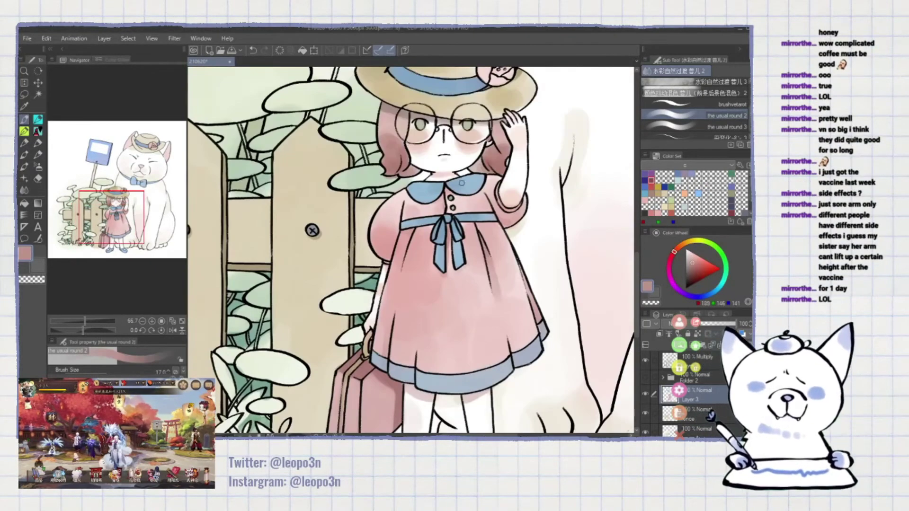
left_click(384, 151, "alt")
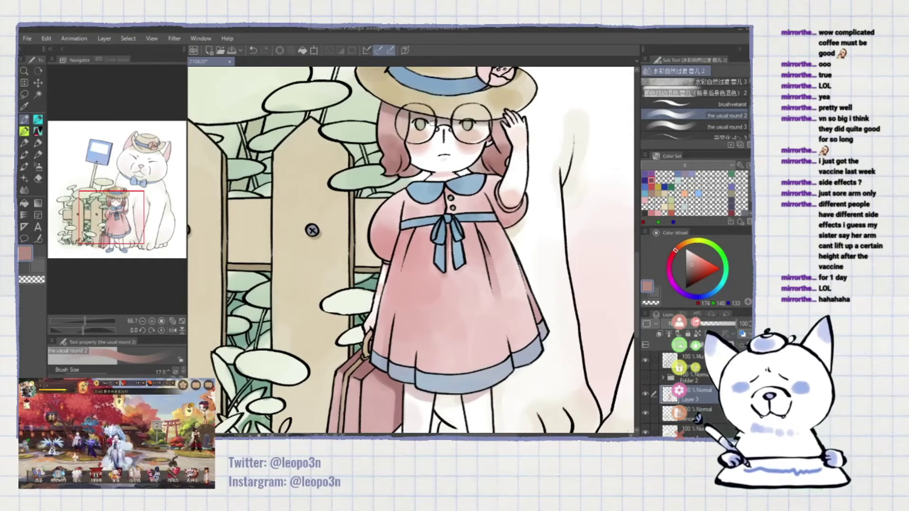
- Deepen the rose shading along the skirt's lower folds above the blue hem
left_click_drag(417, 307, 428, 224)
left_click(428, 225, "alt")
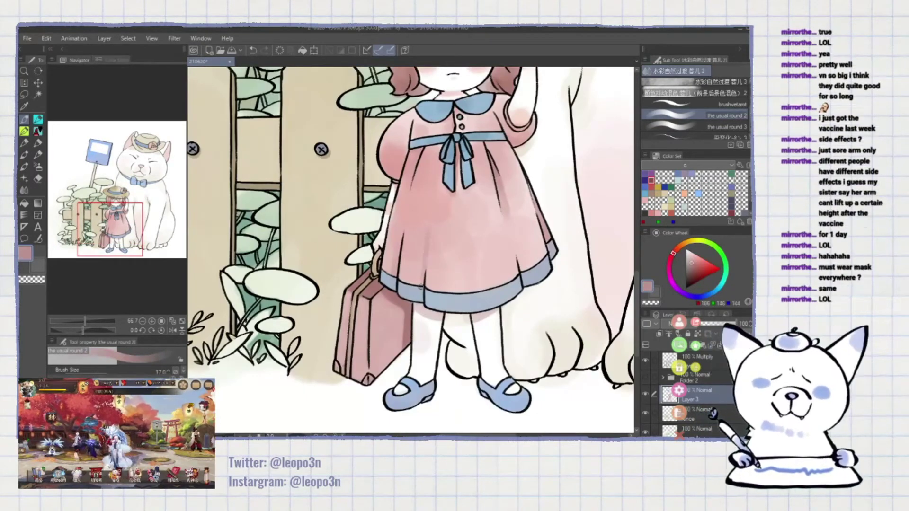
left_click(496, 308, "alt")
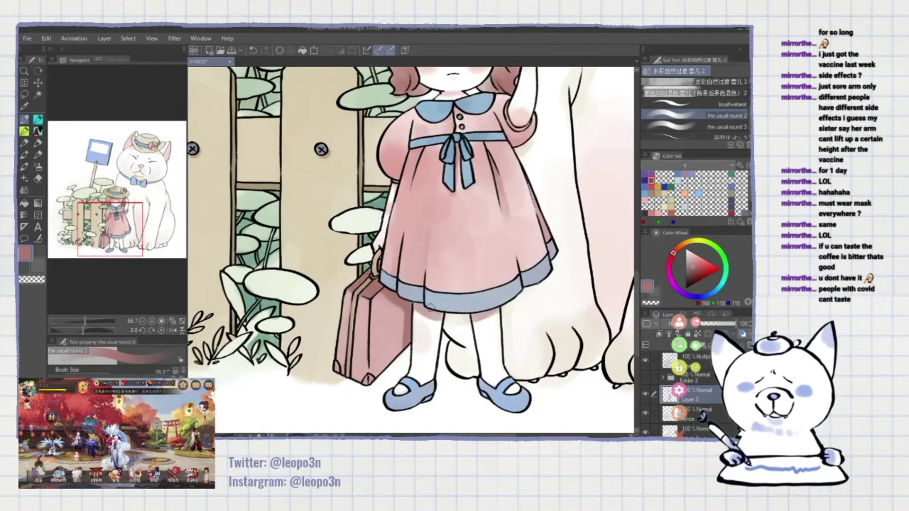
left_click(398, 402, "alt")
- Shade the rose on the girl's hat in deeper dusty pink and clean up around the hat with the kneaded eraser
scroll(363, 226, "up", 2)
mouse_move(363, 139)
left_mouse_down()
mouse_move(314, 338)
mouse_move(285, 208)
left_mouse_up()
left_click(285, 207, "alt")
left_click(421, 137, "alt")
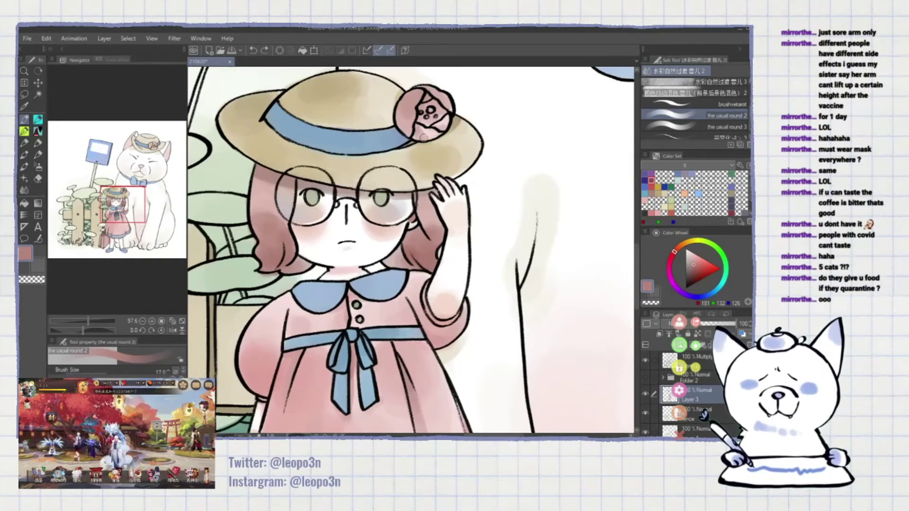
left_click_drag(421, 137, 459, 201)
key("e")
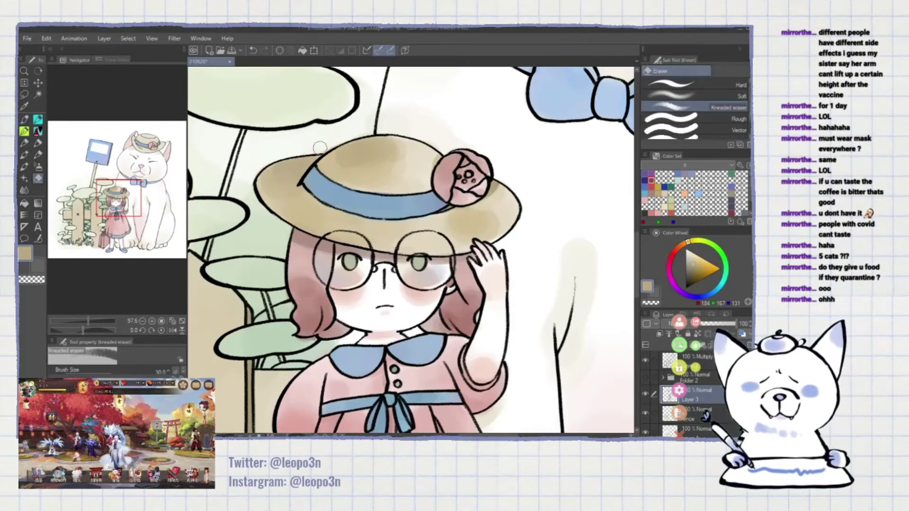
- Blend lighter sampled pinks over the front of the girl's skirt
scroll(411, 251, "down", 3)
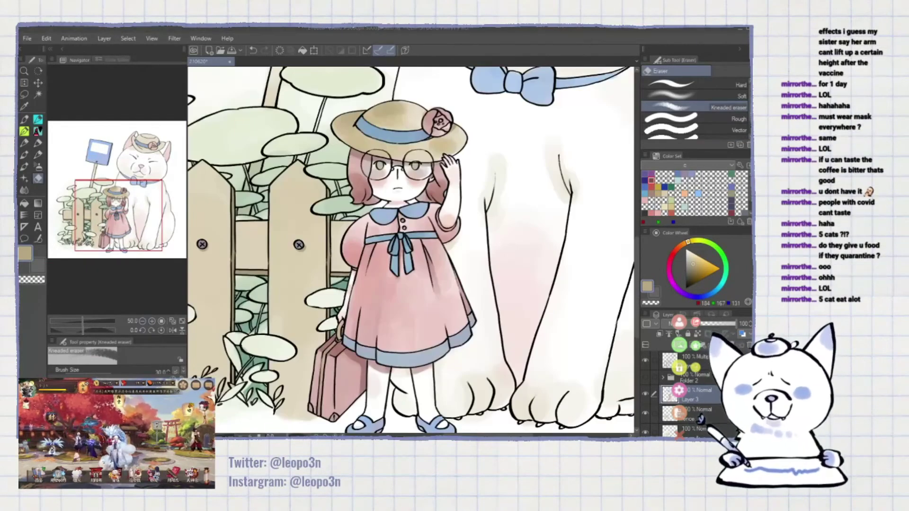
left_click_drag(374, 310, 383, 265)
key("b")
left_click(384, 273, "alt")
left_click(385, 305, "alt")
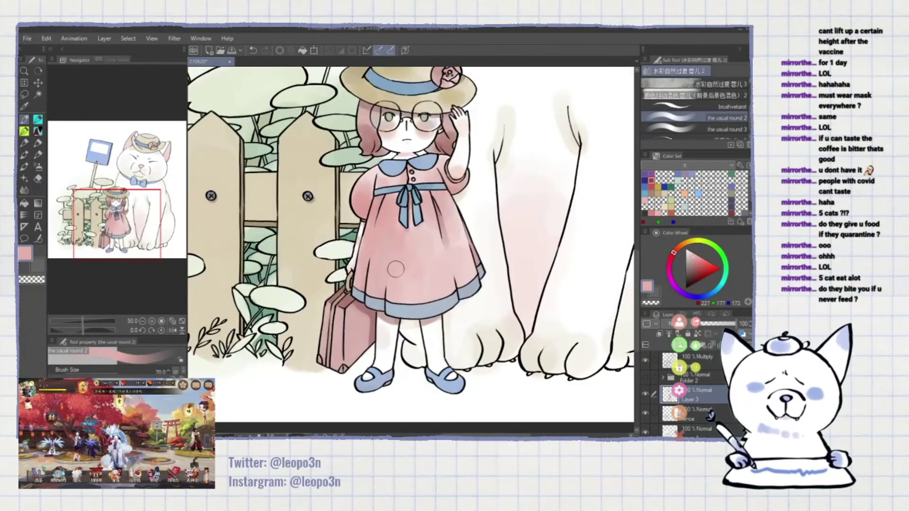
- Even out the skirt's rose shading with sampled pinks, varying the brush size
key("x")
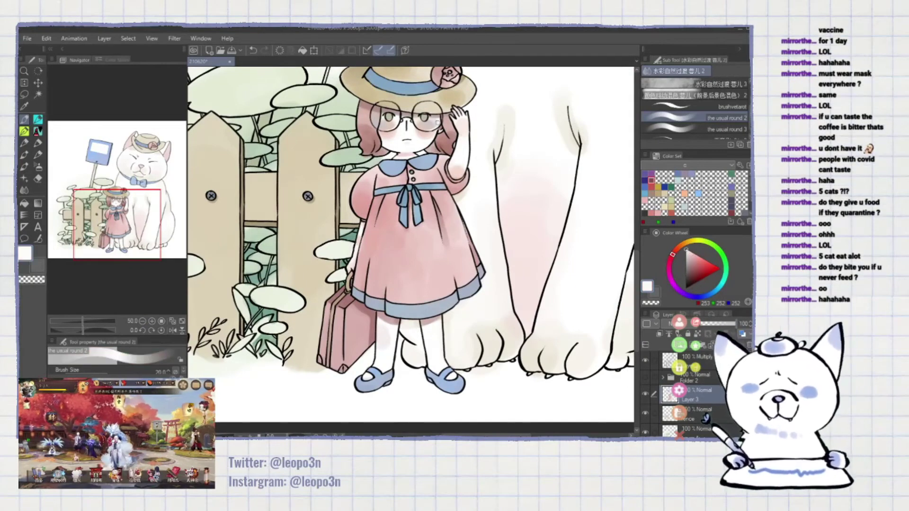
key("bracketleft")
key("bracketleft")
key("bracketleft")
left_click(445, 265, "alt")
key("bracketright")
key("bracketright")
left_click(380, 263, "alt")
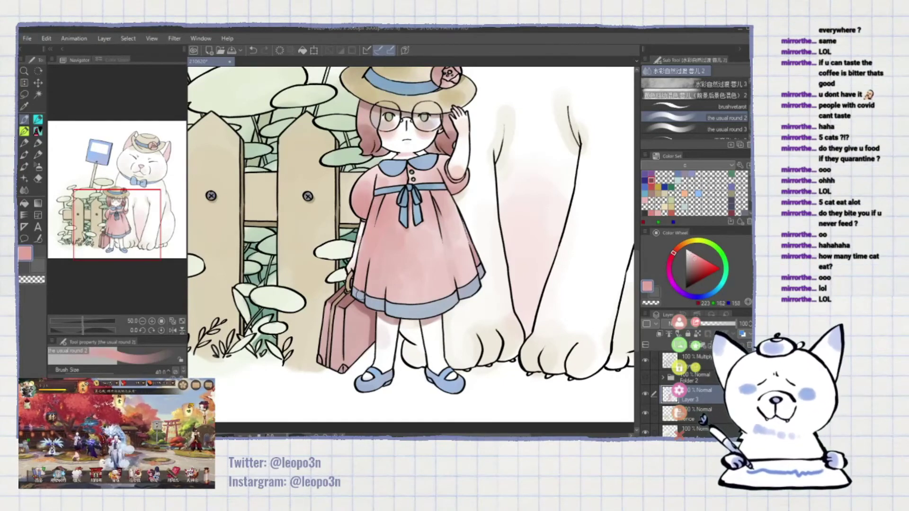
- Touch up the lower skirt and the area under its hem with sampled colours and a smaller brush
left_click(432, 324, "alt")
key("bracketleft")
key("bracketleft")
left_click(426, 293, "alt")
left_click_drag(432, 324, 361, 322)
- Tint the giant cat's nose and muzzle with soft pale pink using a smaller brush
key("ctrl+0")
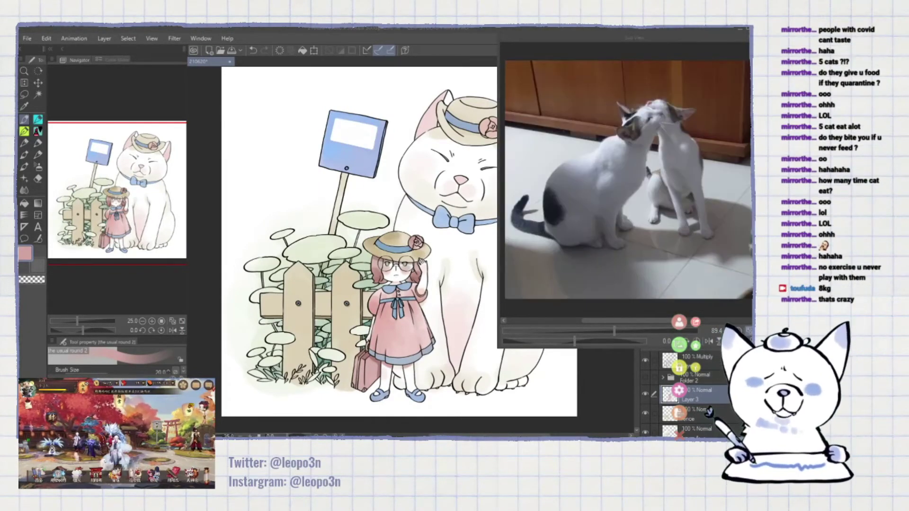
key("ctrl+plus")
key("ctrl+plus")
key("ctrl+plus")
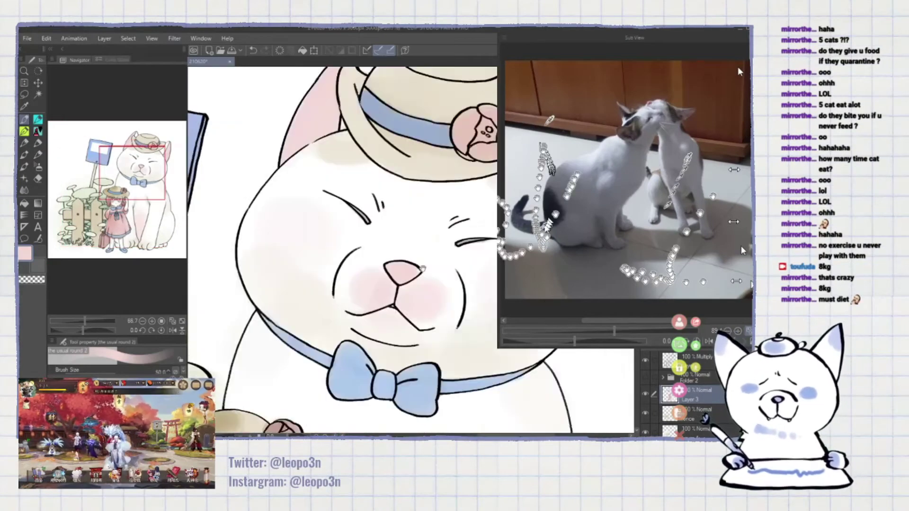
key("bracketleft")
scroll(388, 251, "down", 2)
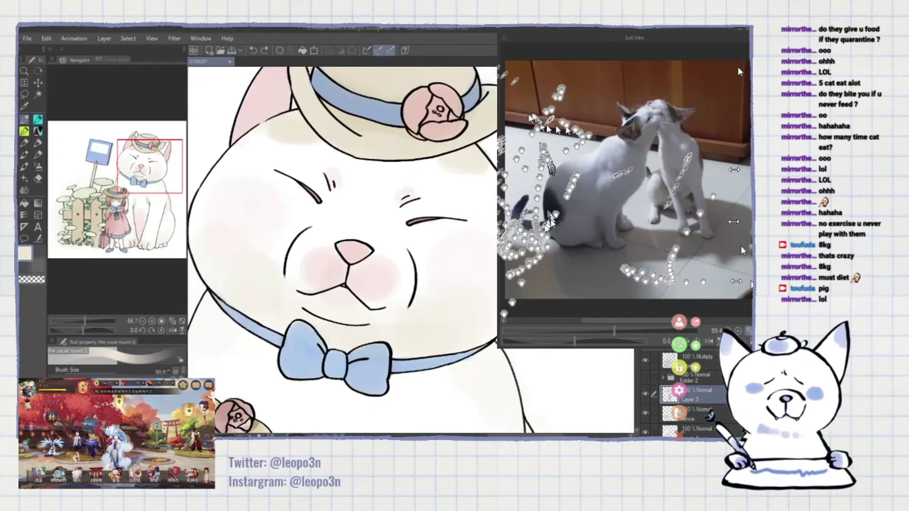
- Sample the hat's colour and paint darker tan over the crown and brim of the cat's straw hat
scroll(388, 251, "up", 2)
scroll(388, 251, "up", 2)
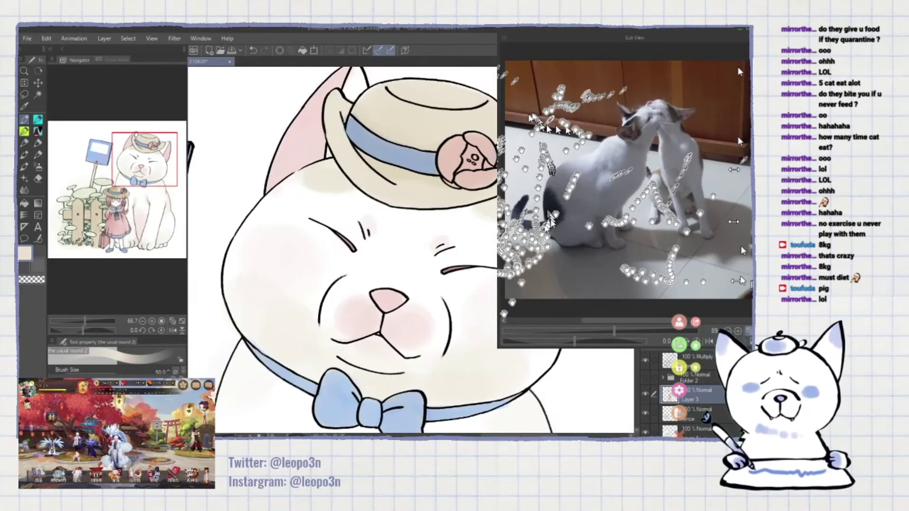
scroll(388, 251, "up", 2)
left_click(410, 128, "alt")
mouse_move(405, 124)
left_mouse_down()
mouse_move(437, 129)
mouse_move(384, 146)
mouse_move(385, 211)
mouse_move(362, 151)
left_mouse_up()
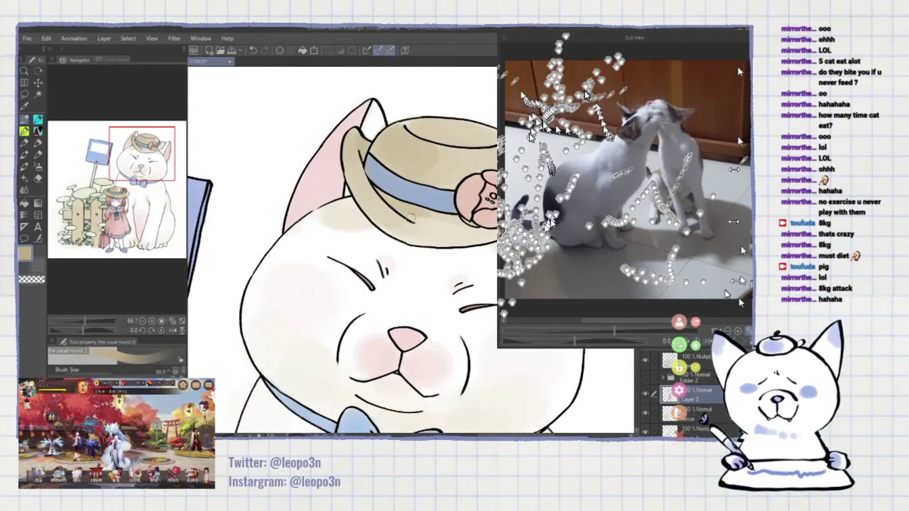
key("asciicircum")
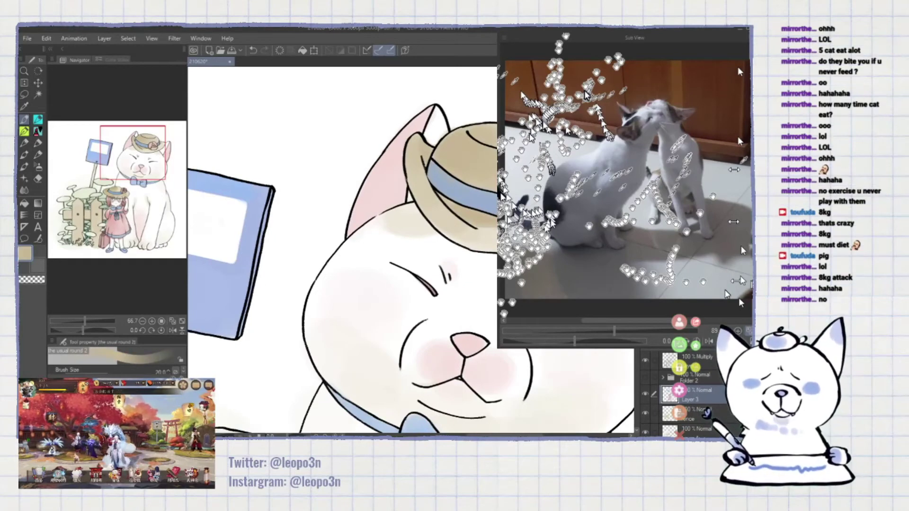
- Sample colours around the hat brim and deepen the tan shading across the crown of the cat's hat
scroll(341, 251, "up", 2)
key("asciicircum")
left_click(447, 234, "alt")
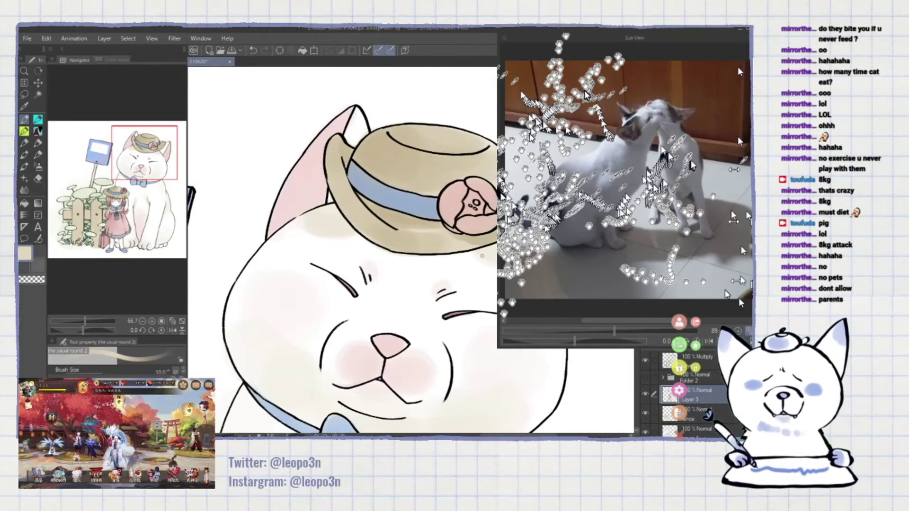
left_click(476, 240, "alt")
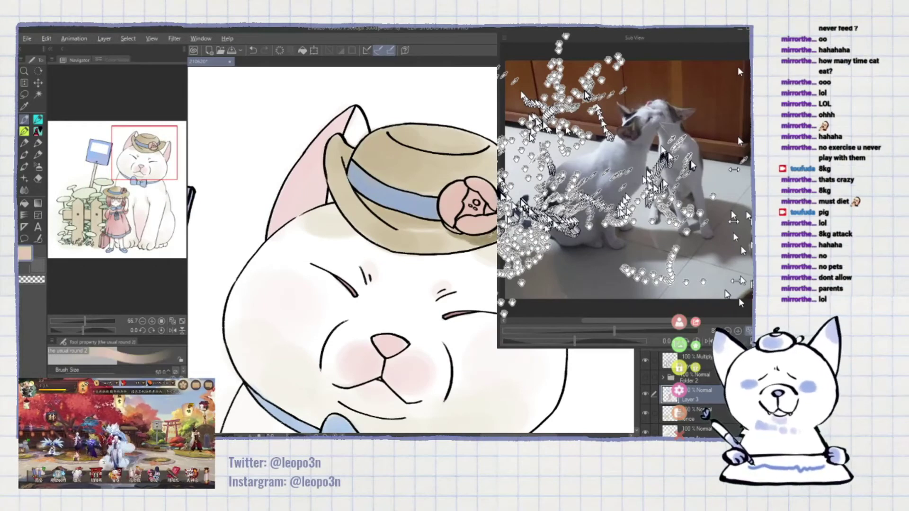
key("e")
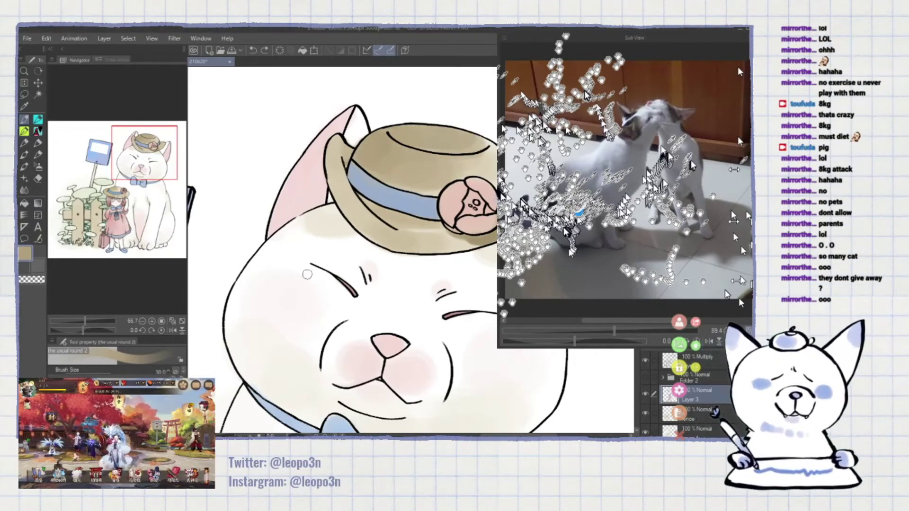
key("bracketleft")
left_click_drag(360, 142, 478, 171)
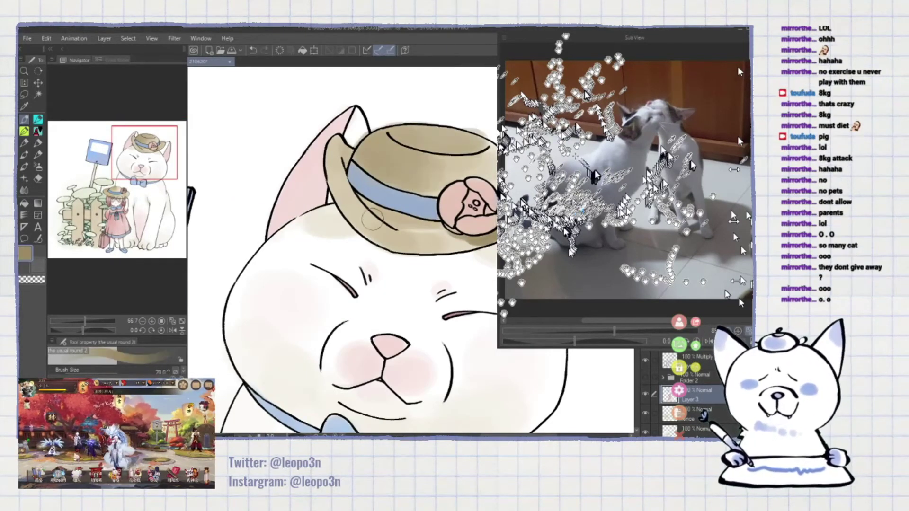
- Clean up the tan that spills past the outline of the cat's hat
key("x")
key("bracketright")
key("bracketright")
key("x")
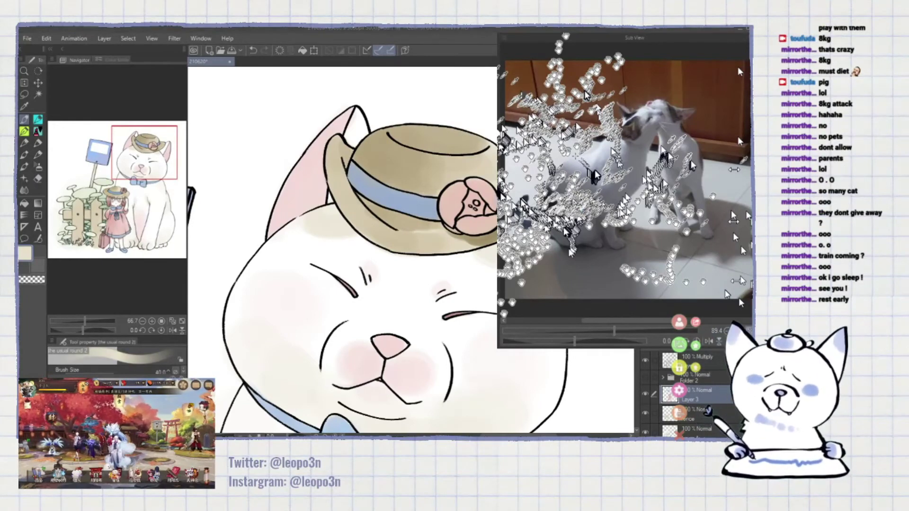
- Shade the cat's nose in sampled pinks with a much smaller brush, and undo the last stroke
scroll(342, 250, "down", 2)
key("bracketleft")
key("bracketleft")
key("bracketleft")
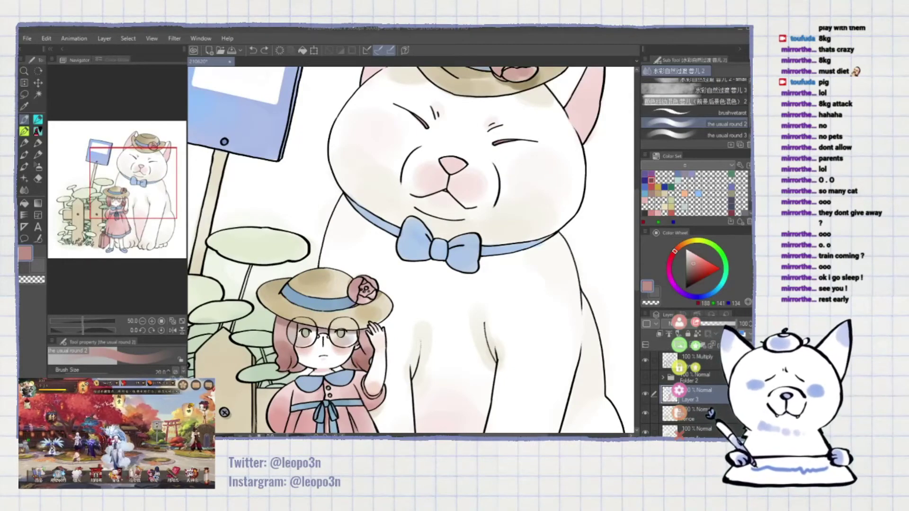
left_click_drag(453, 159, 454, 172)
left_click(452, 163, "alt")
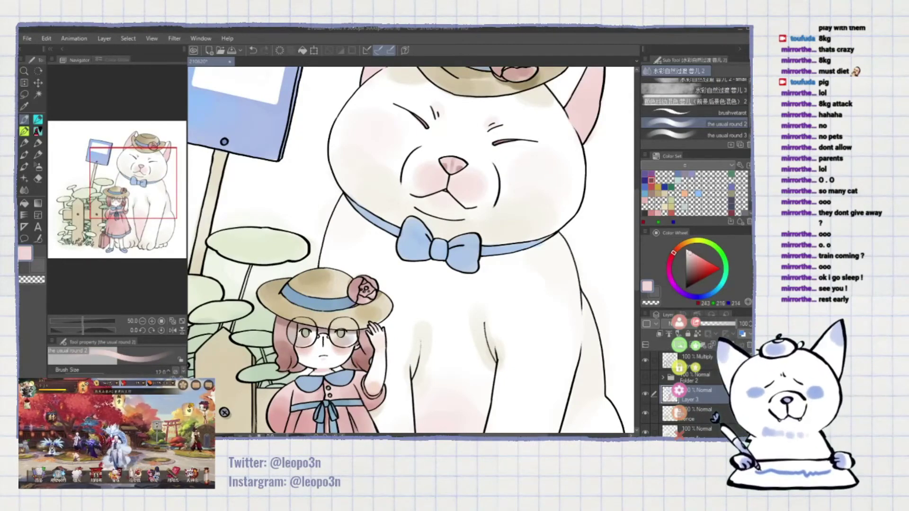
scroll(453, 163, "up", 2)
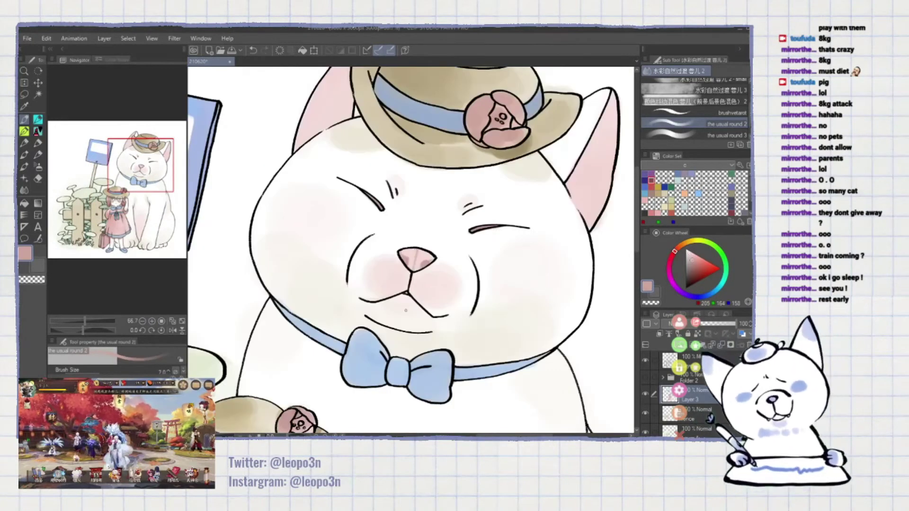
left_click(406, 260, "alt")
key("ctrl+z")
- With the usual round 3 brush, paint tan on the outer parts of the cat's ears and the forehead under the hat brim
scroll(417, 236, "down", 2)
scroll(327, 128, "up", 1)
left_click(442, 142, "alt")
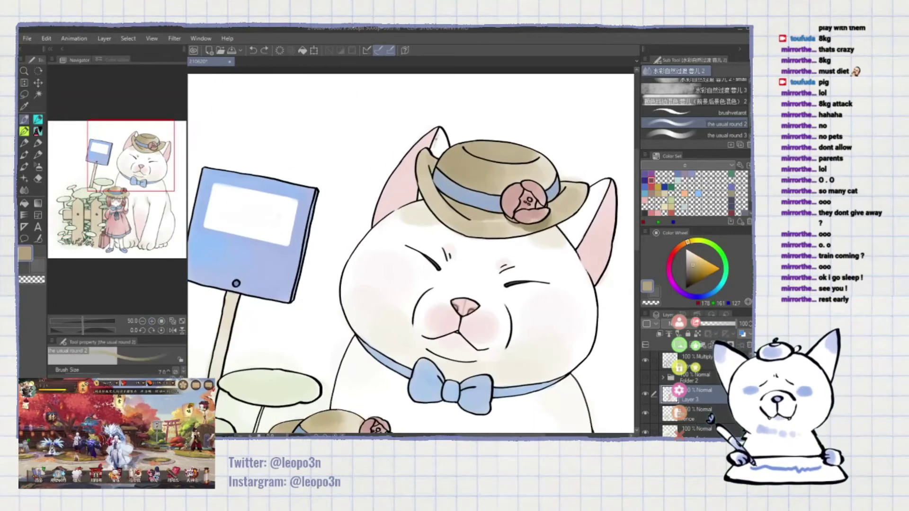
key("period")
left_click(465, 160, "alt")
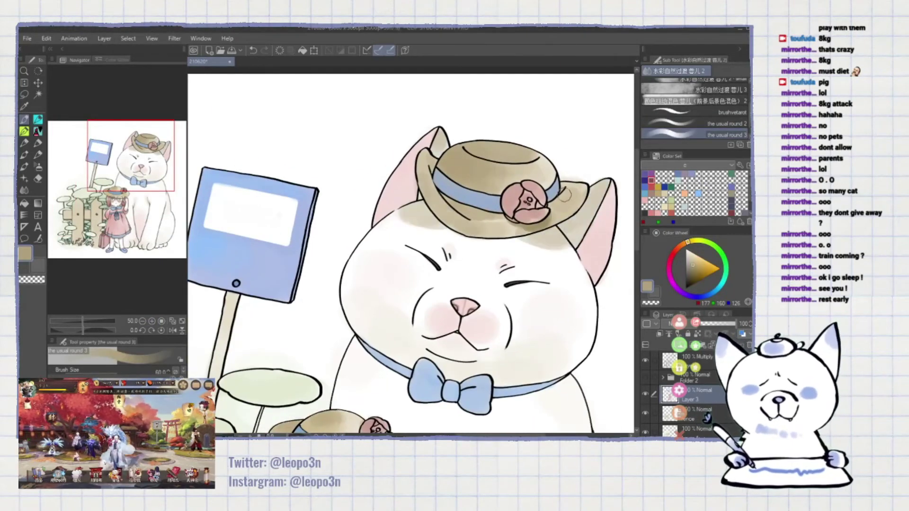
left_click(566, 222, "alt")
left_click_drag(567, 222, 516, 225)
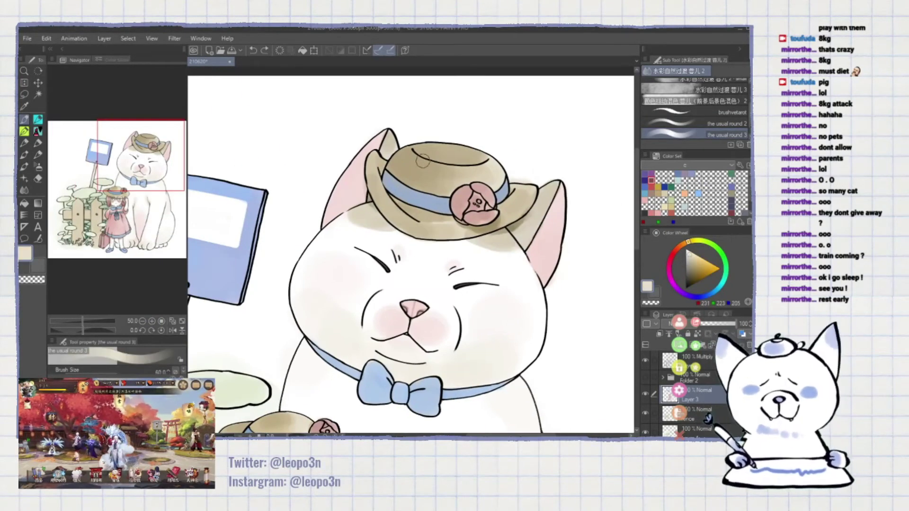
- Refine the light and dark tan areas of the cat's hat with a smaller brush and sampled hat colours
key("bracketleft")
key("bracketleft")
left_click(484, 182, "alt")
left_click(506, 221, "alt")
key("bracketright")
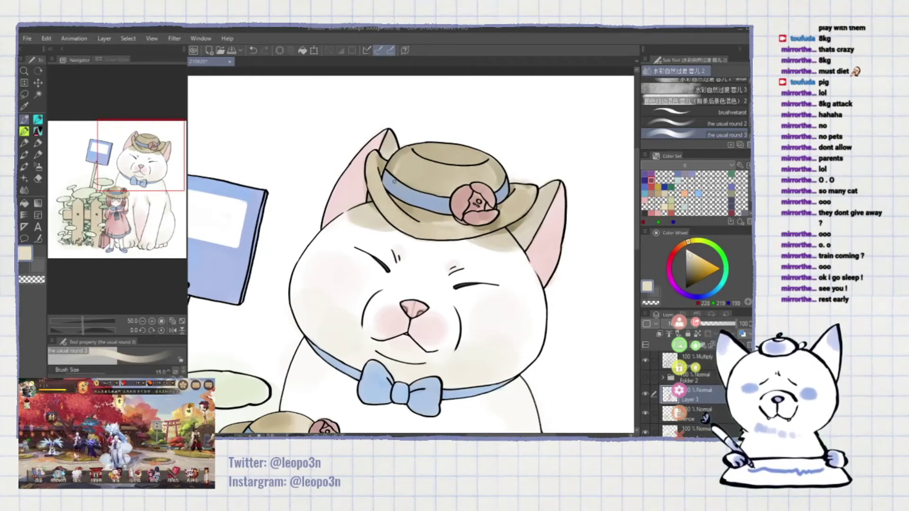
- Sample reddish tones and darken the pink insides of both cat ears with another watercolour brush
left_click_drag(464, 171, 483, 112)
left_click(494, 144, "alt")
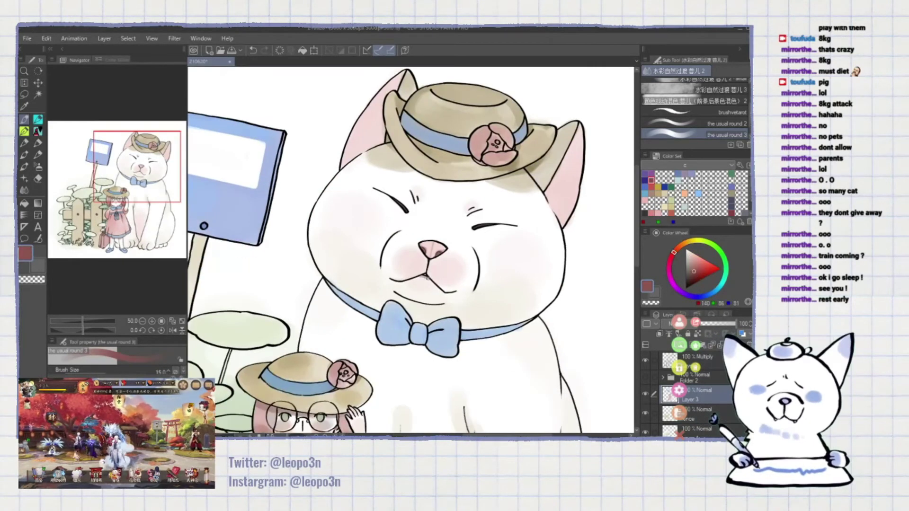
left_click_drag(428, 278, 422, 331)
left_click(720, 112)
left_click(570, 183, "alt")
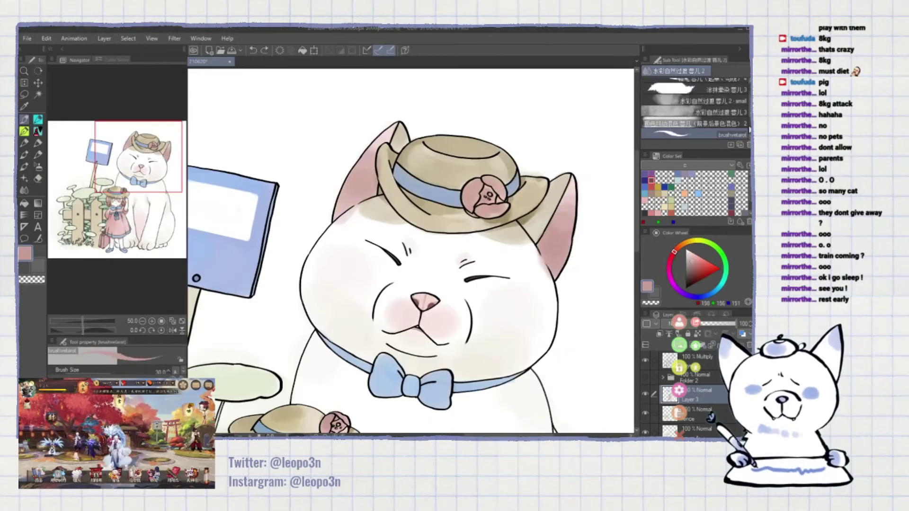
- With the usual round 2 brush, add darker red shading to the centre of the rose on the cat's hat
scroll(694, 109, "down", 1)
left_click(720, 133)
left_click(514, 209, "alt")
left_click_drag(497, 230, 502, 175)
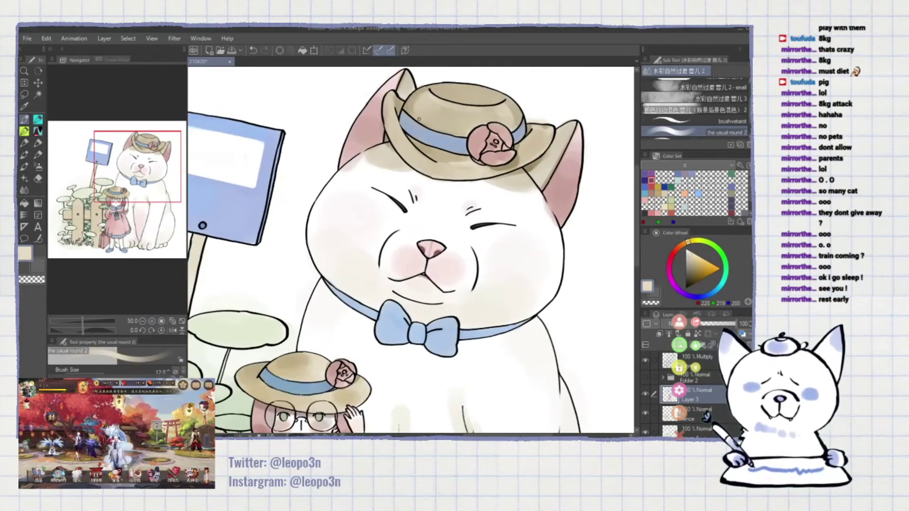
left_click(492, 142, "alt")
left_click(491, 141, "alt")
- Wash pale beige and pink shading over the cat's face, chest and body, using brush size 170 for the broad areas
scroll(272, 413, "down", 1)
left_click(272, 413, "alt")
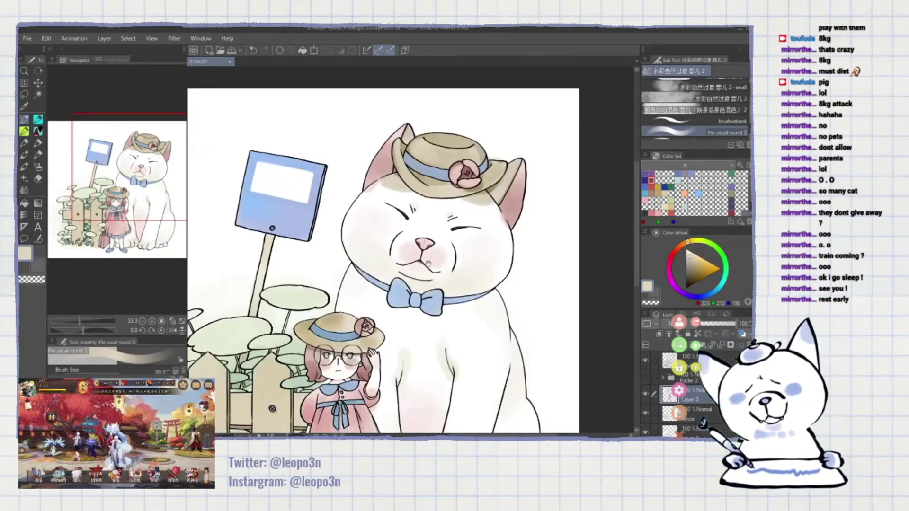
scroll(272, 414, "up", 2)
left_click(506, 232, "alt")
scroll(506, 232, "down", 2)
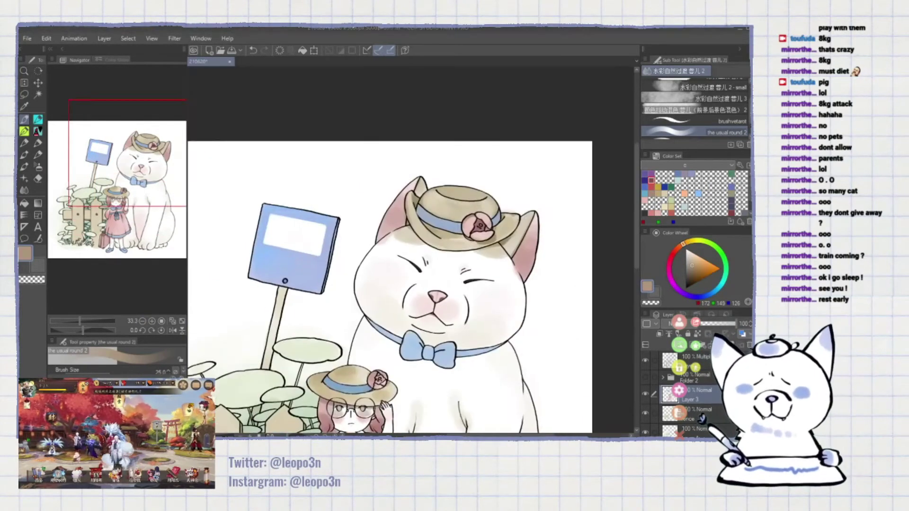
left_click_drag(507, 393, 542, 231)
left_click(491, 239, "alt")
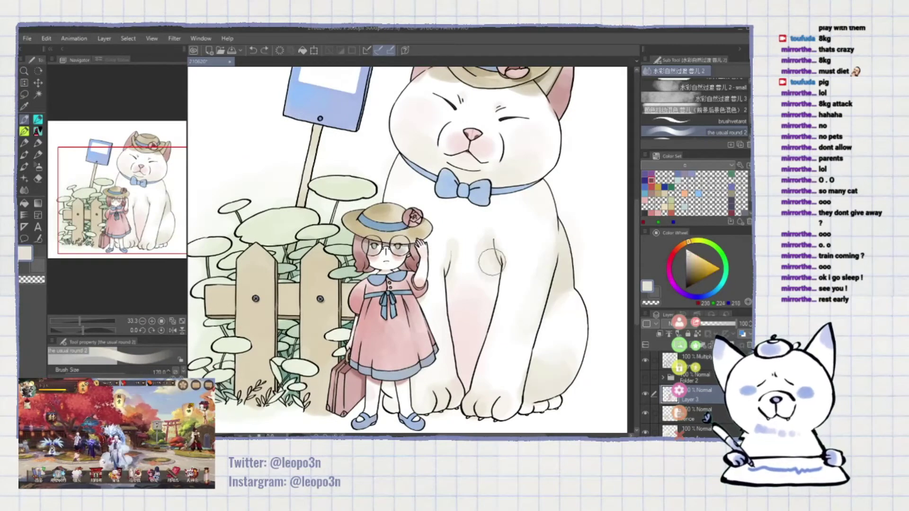
left_click_drag(554, 151, 540, 213)
left_click(540, 213, "alt")
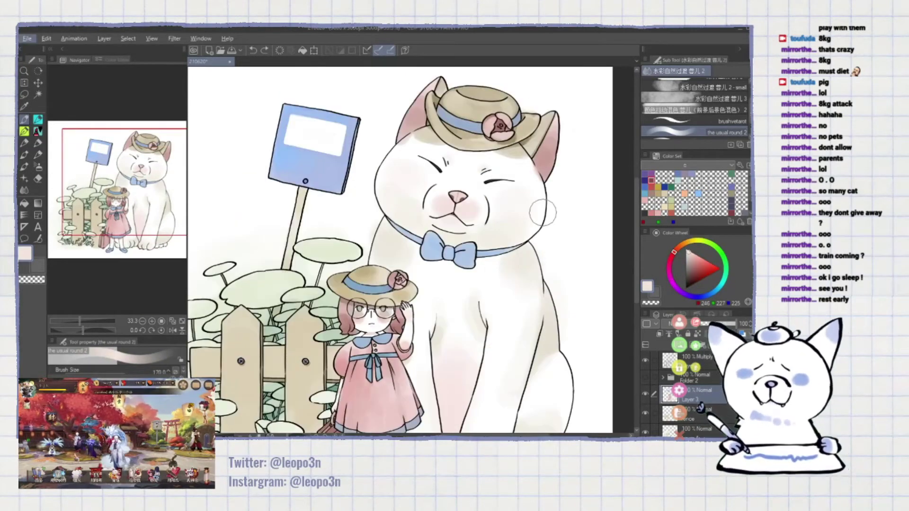
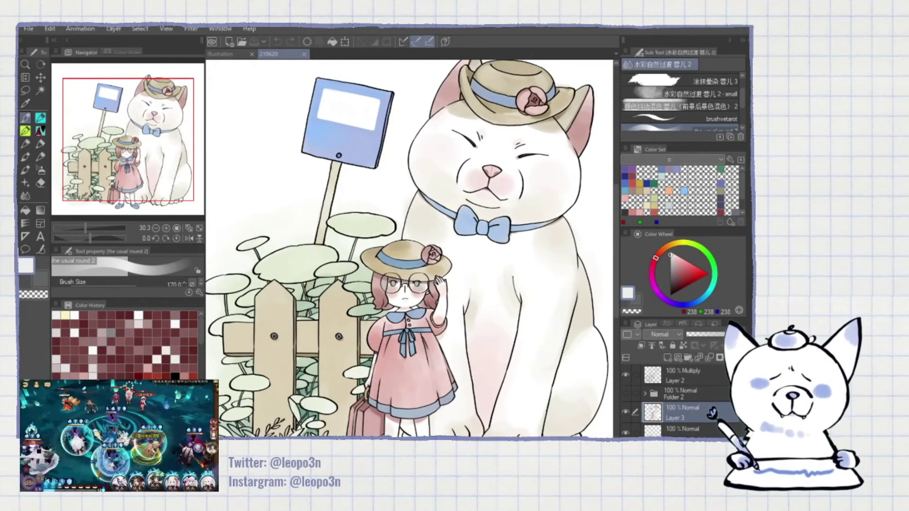
- Choose a blue from the colour set and paint deeper blue over the sign board
scroll(407, 246, "down", 2)
scroll(344, 177, "up", 4)
left_click(625, 183)
mouse_move(303, 152)
left_mouse_down()
mouse_move(331, 185)
mouse_move(344, 178)
left_mouse_up()
- Shade the crown of the cat's hat in darker tan and erase the strokes above its outline with the Rough eraser
scroll(344, 178, "down", 2)
left_click(406, 177, "alt")
scroll(450, 192, "up", 2)
left_click_drag(450, 192, 326, 164)
left_click_drag(426, 199, 398, 312)
key("alt+bracketright")
key("alt+bracketleft")
left_click(402, 166, "alt")
left_click_drag(397, 143, 434, 150)
key("e")
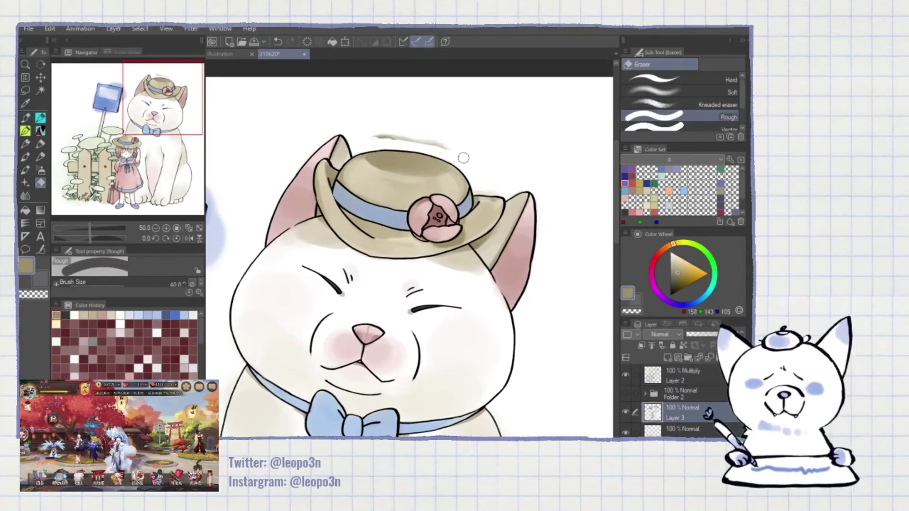
key("b")
- Blend sampled beige and off-white tones over the cat's face, chin and body at brush size 40
left_click(388, 166, "alt")
mouse_move(411, 382)
left_mouse_down()
mouse_move(468, 226)
mouse_move(462, 247)
left_mouse_up()
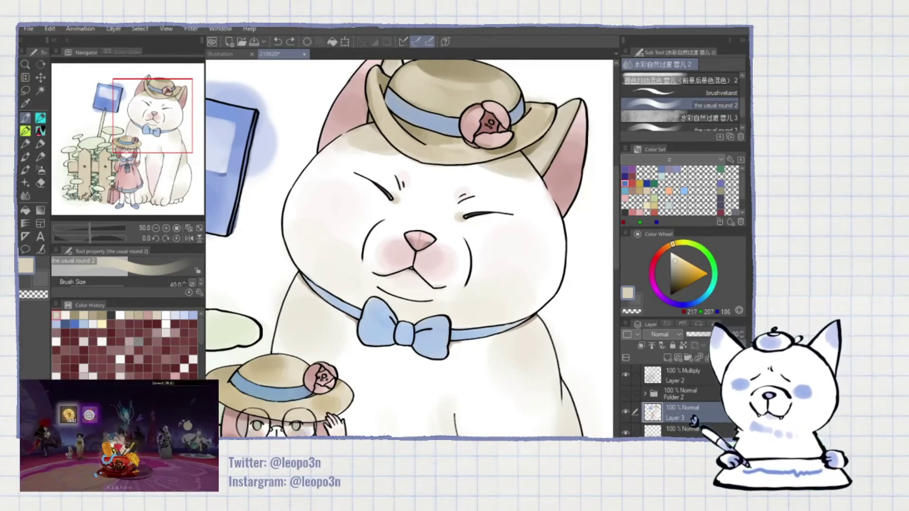
left_click_drag(413, 299, 469, 279)
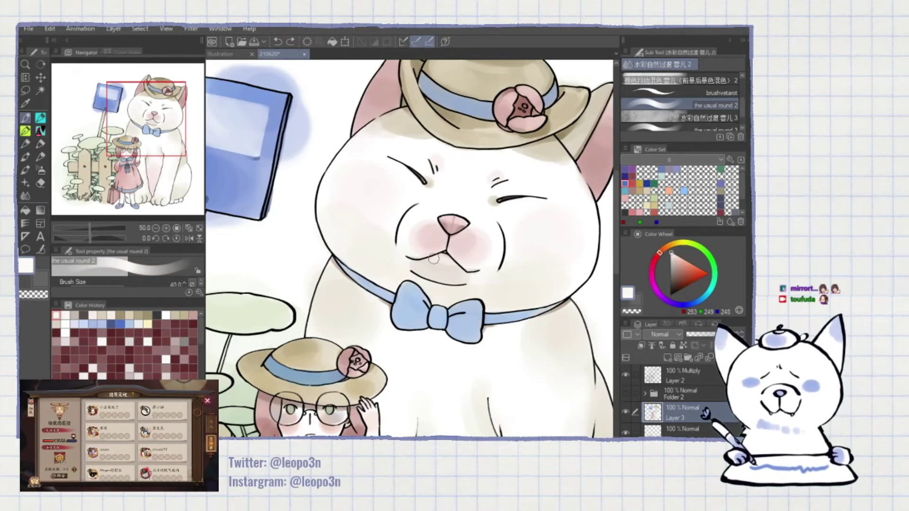
left_click(480, 277, "alt")
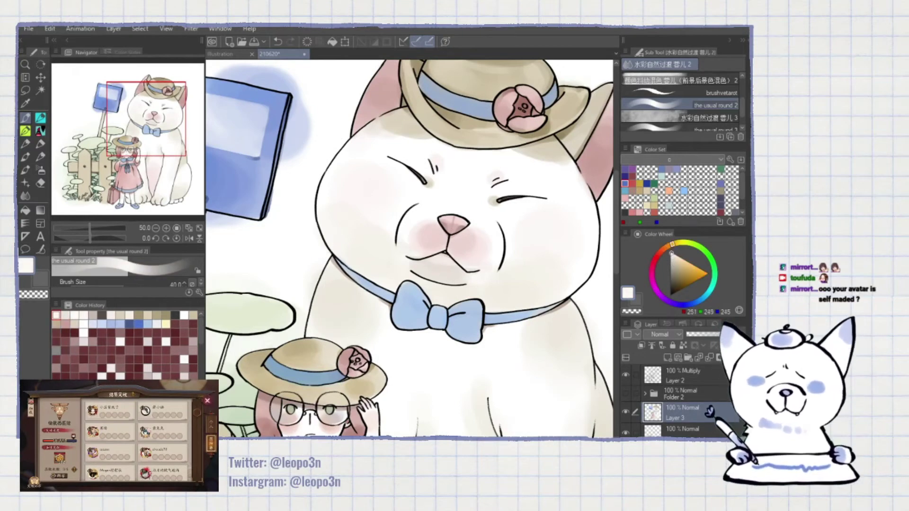
- Sample a reddish brown and darken the petals of the rose on the cat's hat at brush size 20
left_click_drag(419, 269, 372, 331)
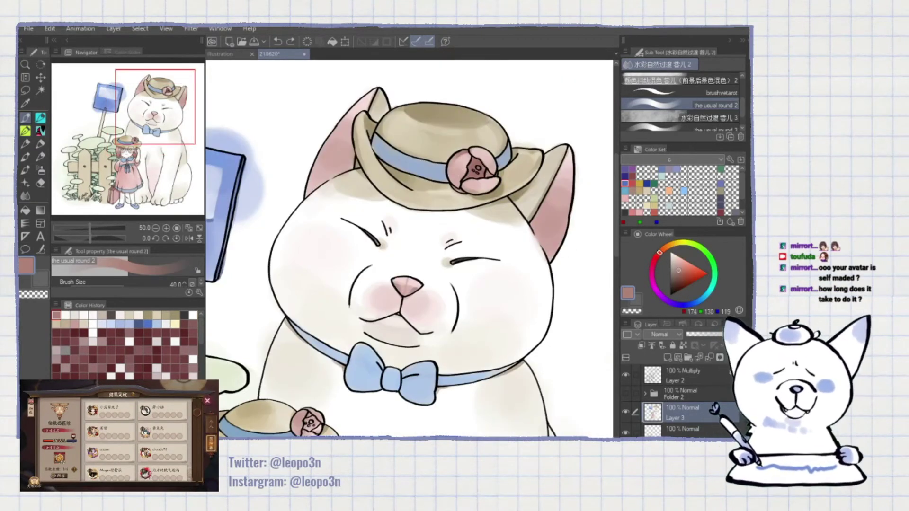
left_click(455, 165, "alt")
left_click_drag(469, 182, 530, 113)
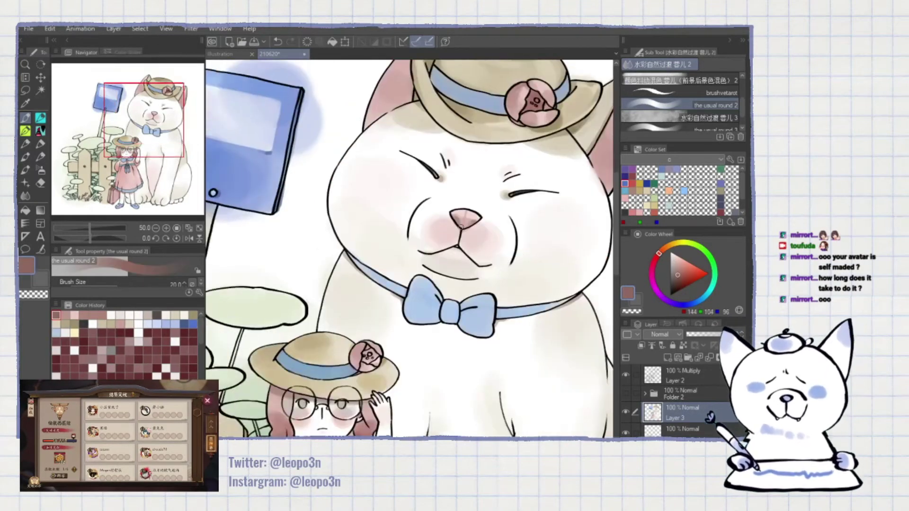
scroll(529, 113, "down", 2)
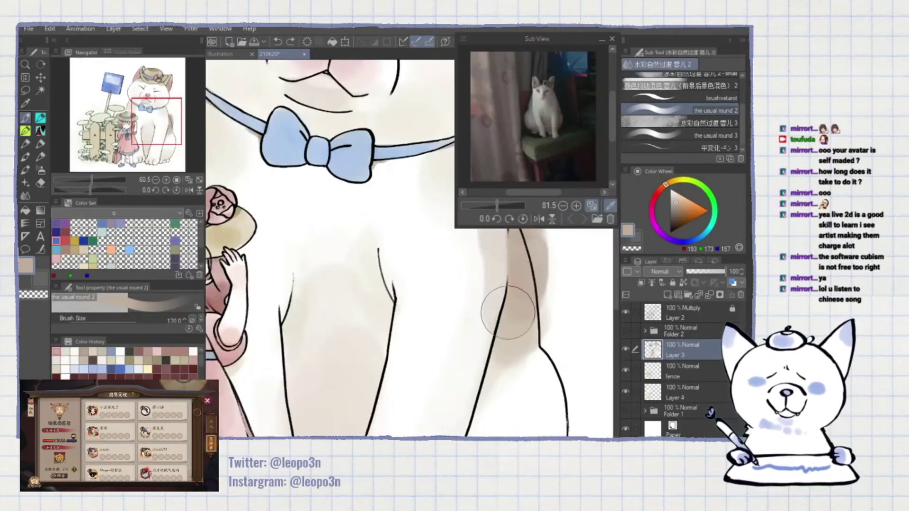
- Shade the cat's cheeks and chin with sampled off-white and erase the colour outside the face outline
mouse_move(455, 161)
left_mouse_down()
mouse_move(462, 240)
mouse_move(284, 327)
mouse_move(314, 299)
mouse_move(405, 258)
mouse_move(601, 271)
mouse_move(379, 272)
left_mouse_up()
scroll(459, 247, "up", 2)
left_click(379, 273, "alt")
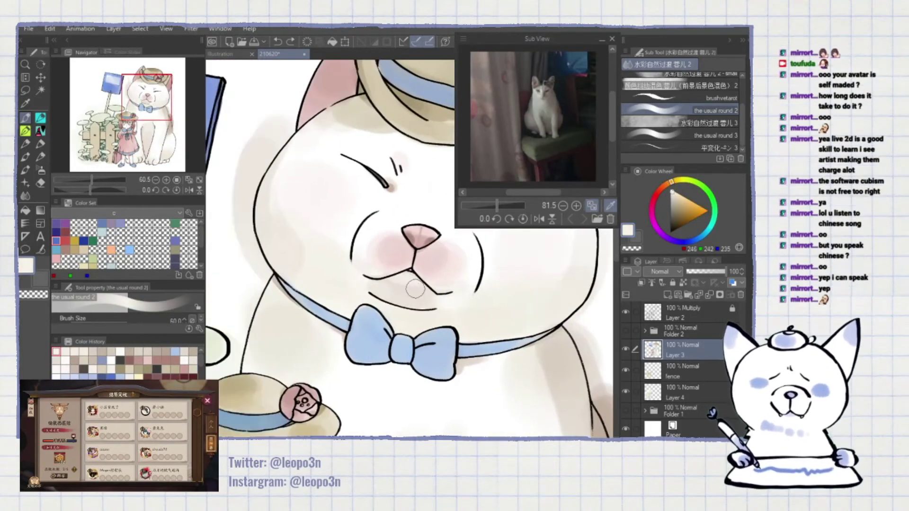
key("e")
mouse_move(452, 279)
left_mouse_down()
mouse_move(502, 374)
mouse_move(346, 364)
mouse_move(350, 253)
mouse_move(358, 314)
mouse_move(428, 355)
mouse_move(331, 319)
mouse_move(332, 263)
left_mouse_up()
key("b")
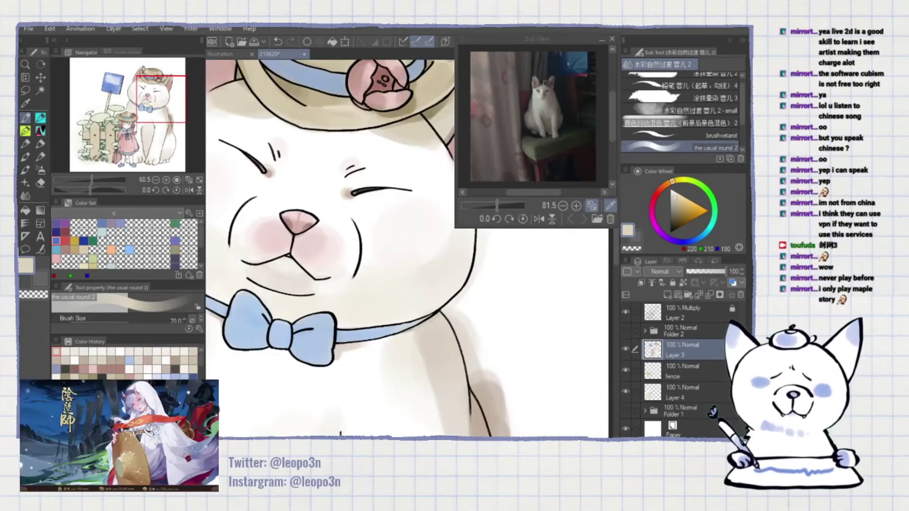
- Blend the blush on the cat's muzzle and cheek with sampled pale pinks
left_click_drag(234, 244, 336, 225)
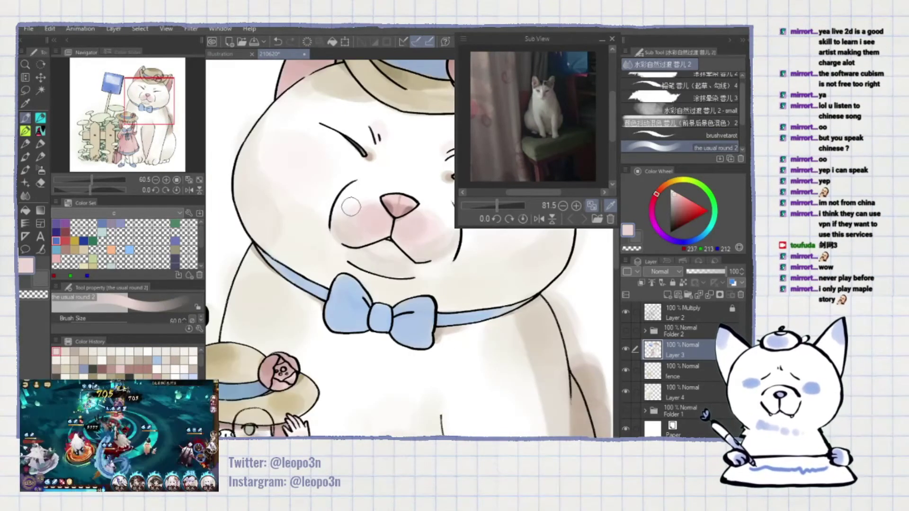
left_click(343, 208, "alt")
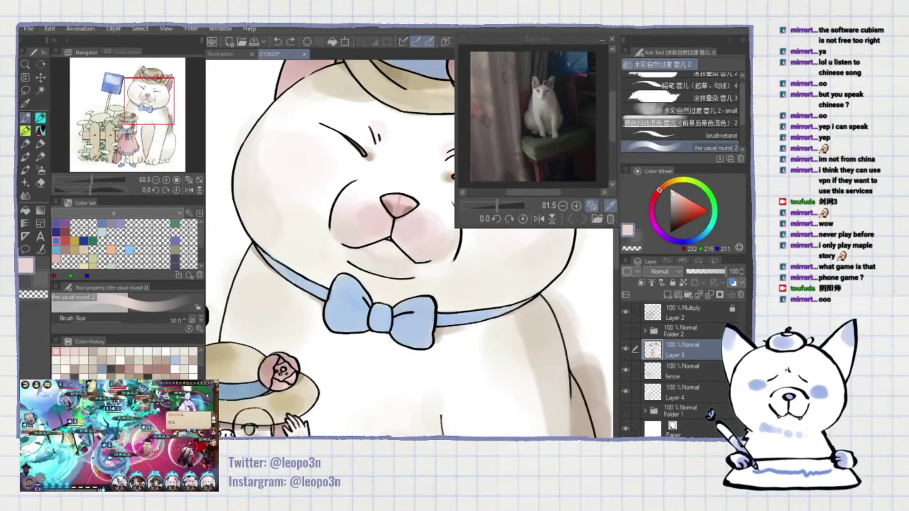
left_click(271, 218, "alt")
left_click_drag(270, 218, 344, 155)
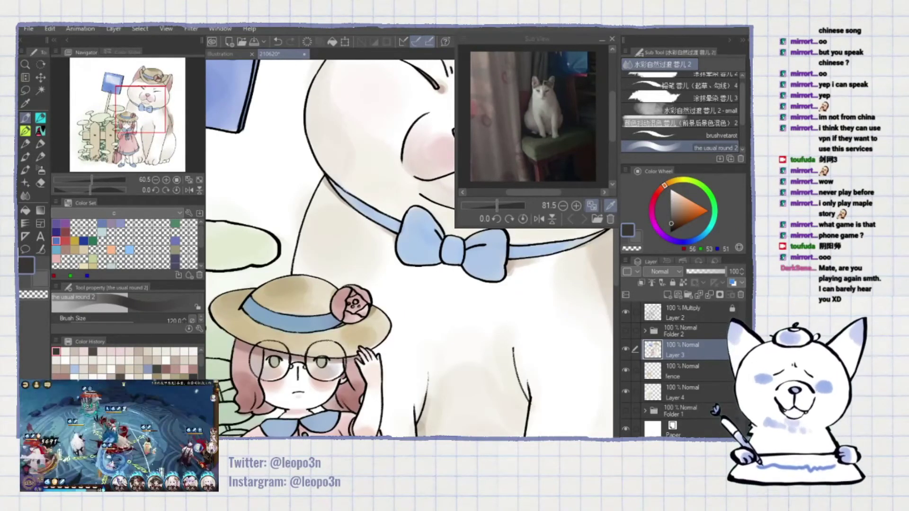
- Blend sampled white over the cat's chest and body below the bow tie at brush size 170
left_click(315, 275, "alt")
mouse_move(381, 509)
left_mouse_down()
mouse_move(364, 393)
mouse_move(365, 266)
left_mouse_up()
scroll(364, 265, "down", 2)
left_click_drag(332, 189, 332, 355)
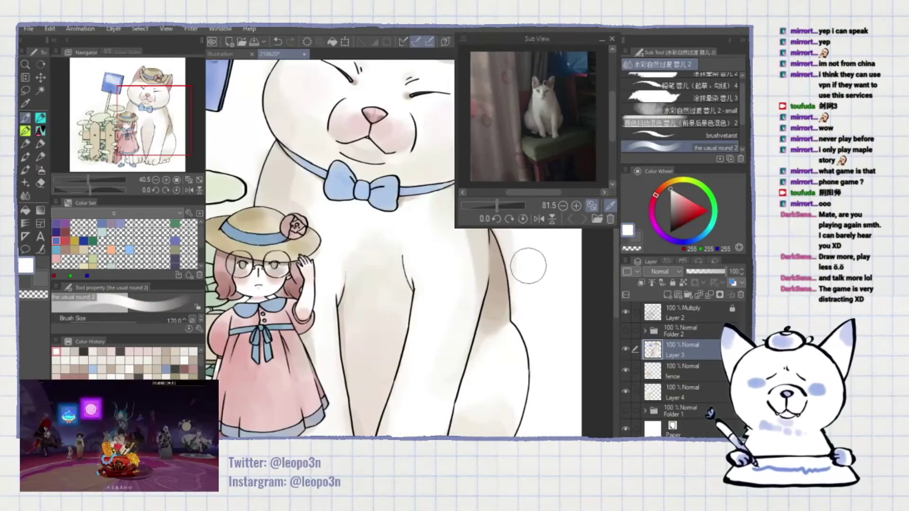
- Shade the cat's legs and haunch with sampled beige at brush size 200 and erase colour spilling outside the outline
scroll(284, 331, "up", 1)
left_click(245, 406, "alt")
key("e")
left_click(428, 183, "alt")
mouse_move(439, 233)
left_mouse_down()
mouse_move(375, 154)
mouse_move(240, 29)
left_mouse_up()
key("b")
left_click(703, 148)
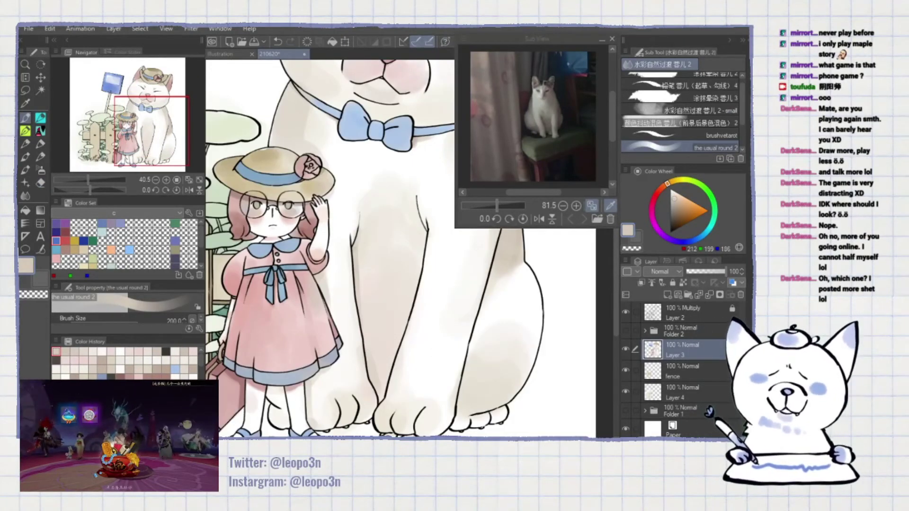
- Shade the cat's paws and the ground line under them with sampled beige, down to brush size 25
left_click_drag(332, 284, 340, 258)
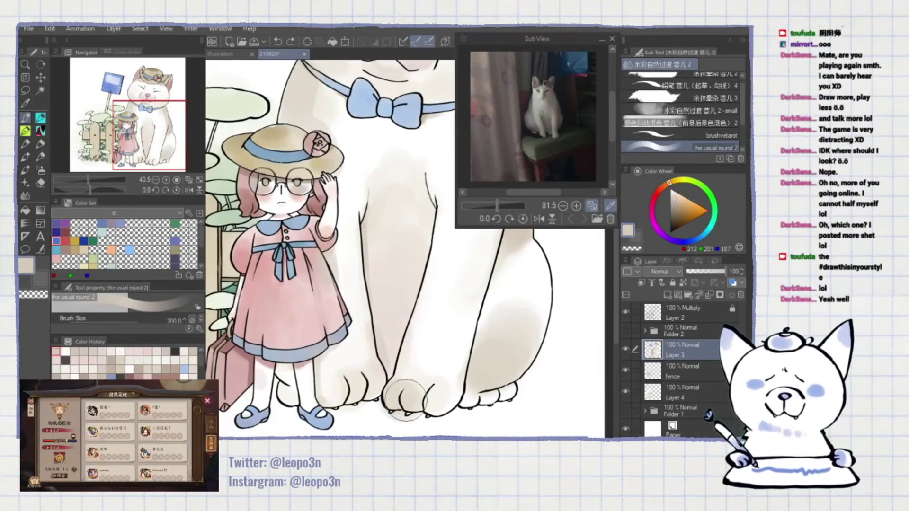
left_click(459, 416, "alt")
left_click_drag(265, 265, 345, 249)
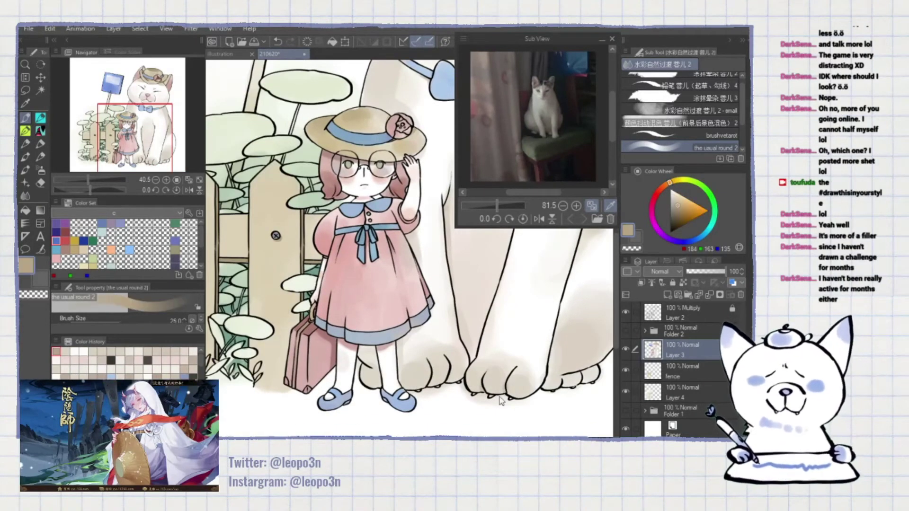
- Paint a soft ground shade beneath the fence and the cat's paws with sampled beige at brush size 80
mouse_move(276, 235)
left_mouse_down()
mouse_move(226, 403)
mouse_move(250, 271)
left_mouse_up()
left_click(239, 331, "alt")
mouse_move(445, 376)
left_mouse_down()
mouse_move(517, 298)
mouse_move(544, 284)
left_mouse_up()
left_click(435, 122, "alt")
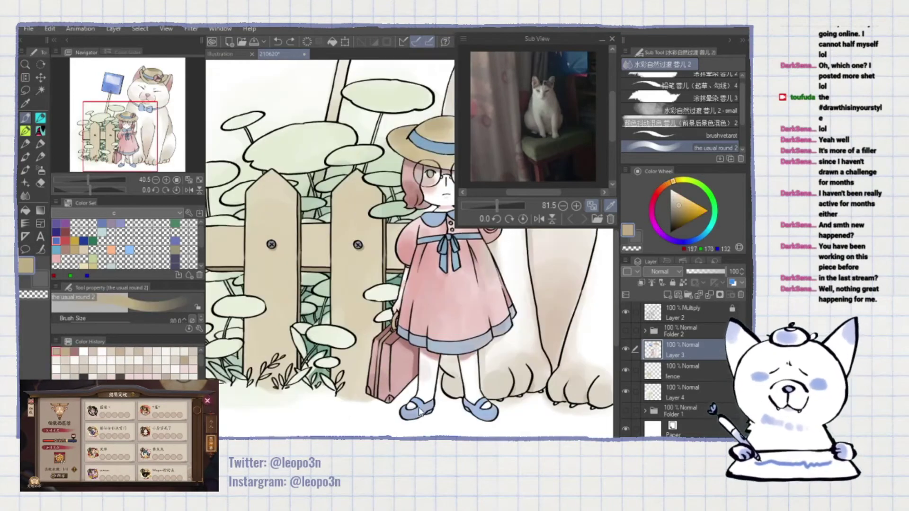
- Shade the girl's suitcase with sampled dusty red and brown tones at brush sizes 20 and 40
scroll(393, 383, "down", 4)
scroll(422, 335, "up", 3)
left_click(422, 334, "alt")
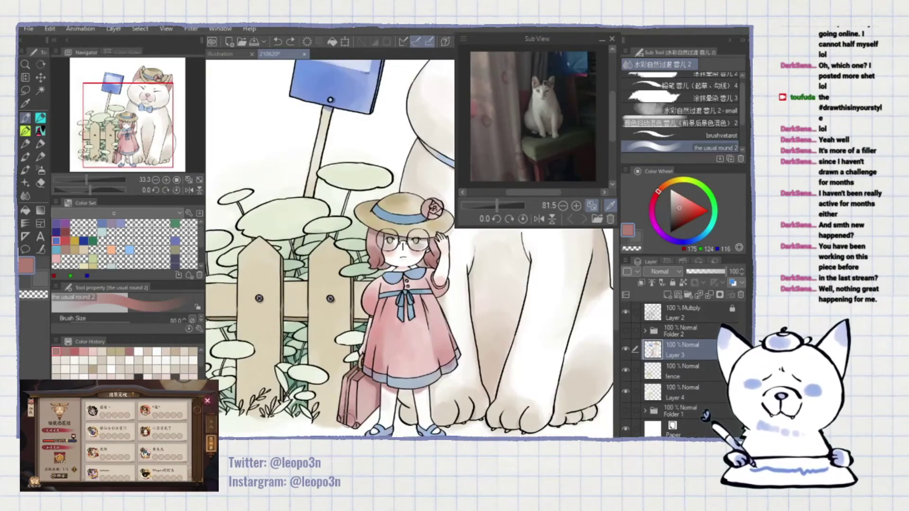
left_click(365, 391, "alt")
left_click(350, 404, "alt")
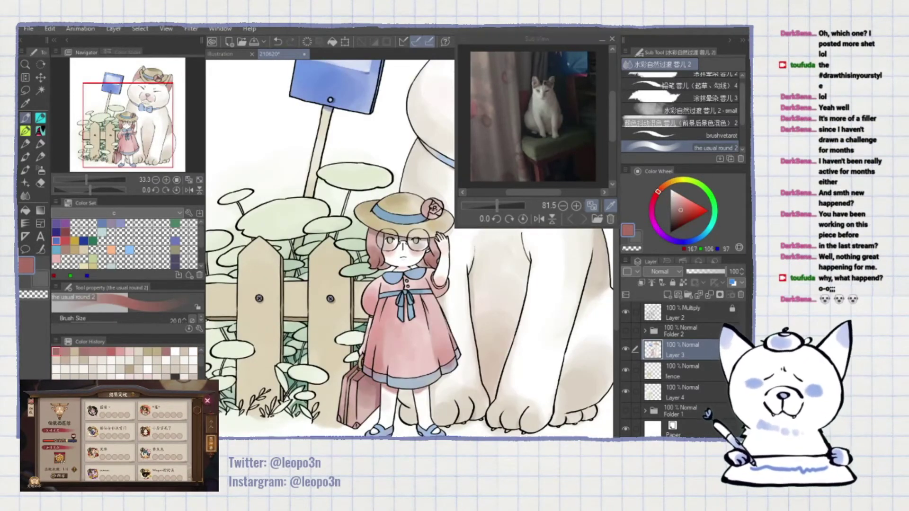
left_click(381, 429, "alt")
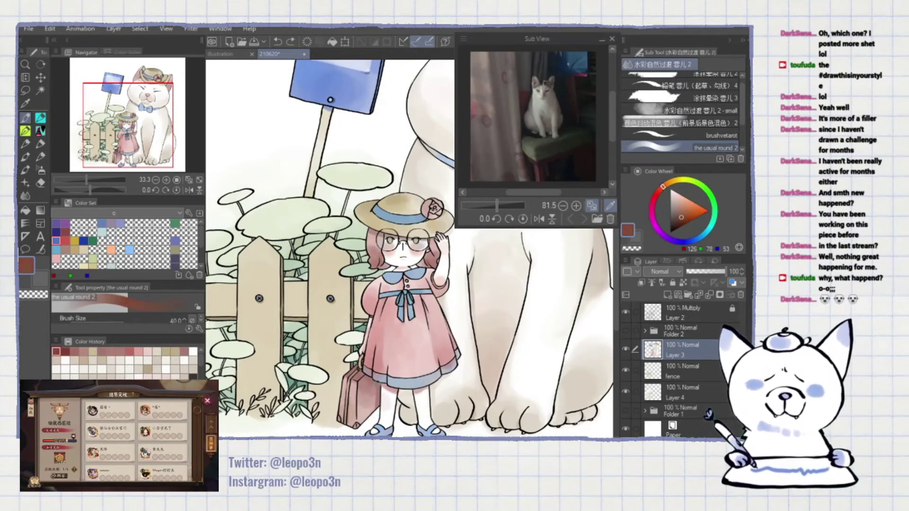
- Shade the blue hem of the girl's dress and the suitcase corners with sampled violet-blue at a small brush size
scroll(345, 424, "up", 2)
left_click_drag(393, 417, 389, 393)
mouse_move(423, 421)
left_mouse_down()
mouse_move(412, 358)
mouse_move(399, 423)
left_mouse_up()
left_click(409, 358, "alt")
key("bracketleft")
key("bracketleft")
key("bracketleft")
key("bracketleft")
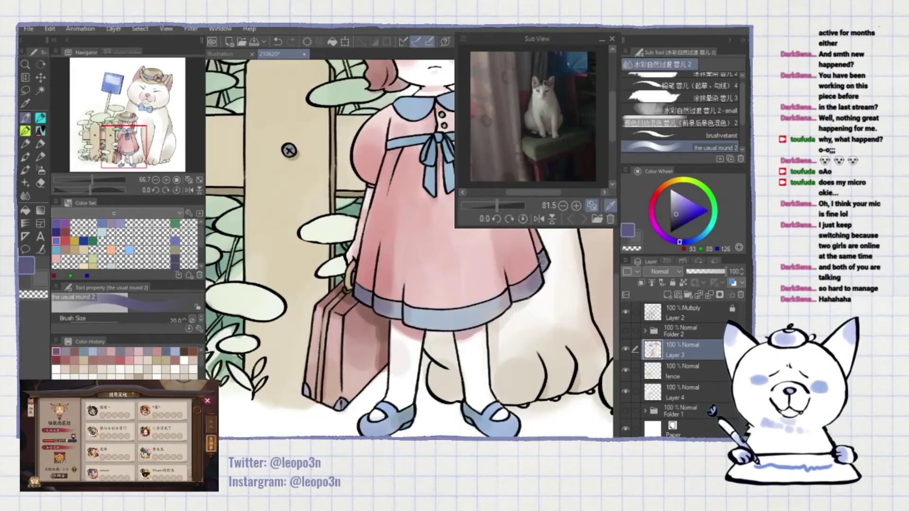
left_click(385, 325, "alt")
key("bracketleft")
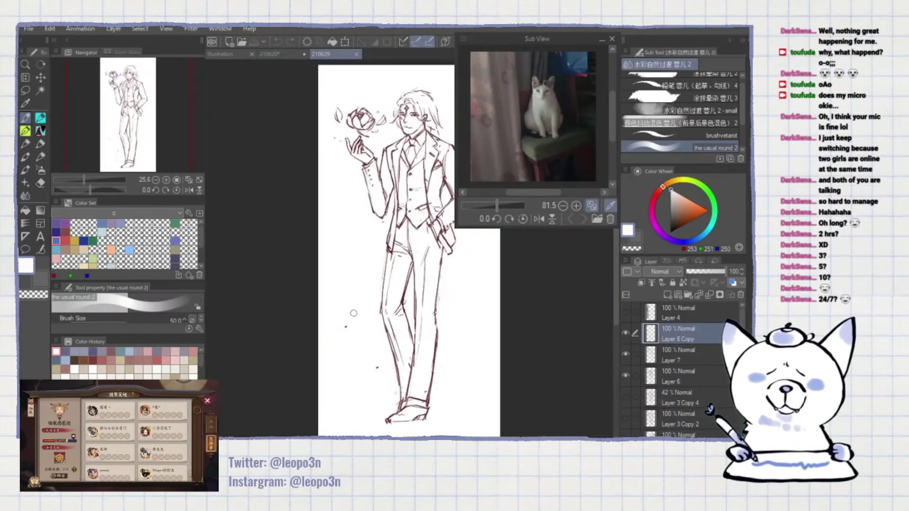
- Enlarge the cat reference photo to 150% and undo the last brush stroke on the illustration
scroll(331, 236, "down", 3)
left_click(576, 205)
left_click(540, 142)
scroll(360, 180, "up", 3)
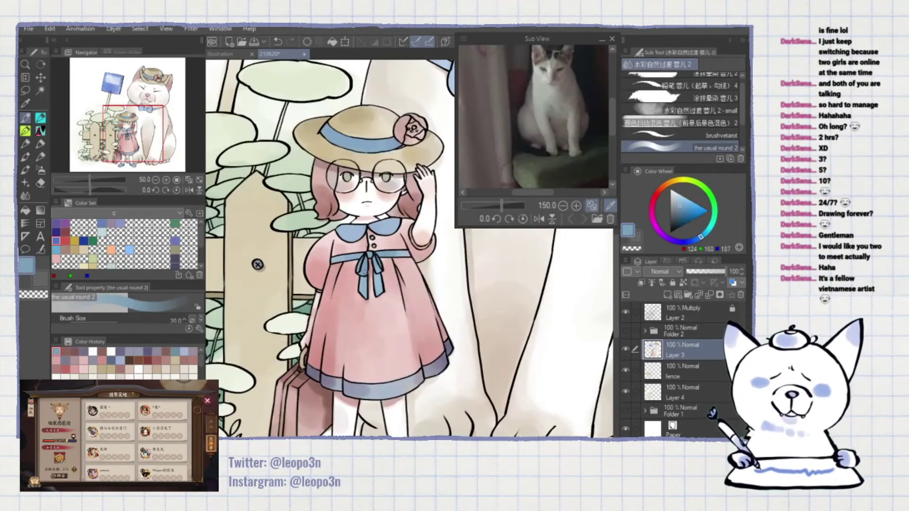
key("ctrl+z")
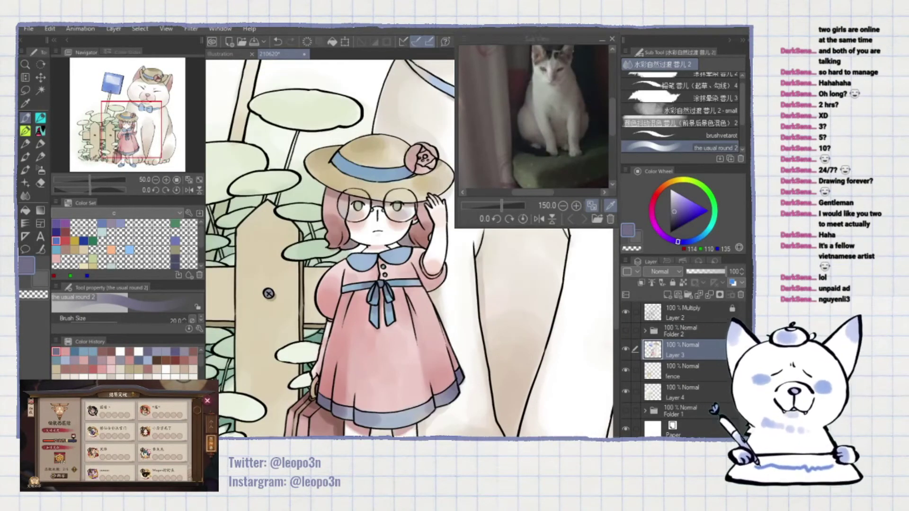
- Deepen the blush on the cat's cheeks with sampled pale pink at brush size 150
scroll(258, 265, "down", 2)
scroll(369, 250, "up", 2)
left_click(369, 250, "alt")
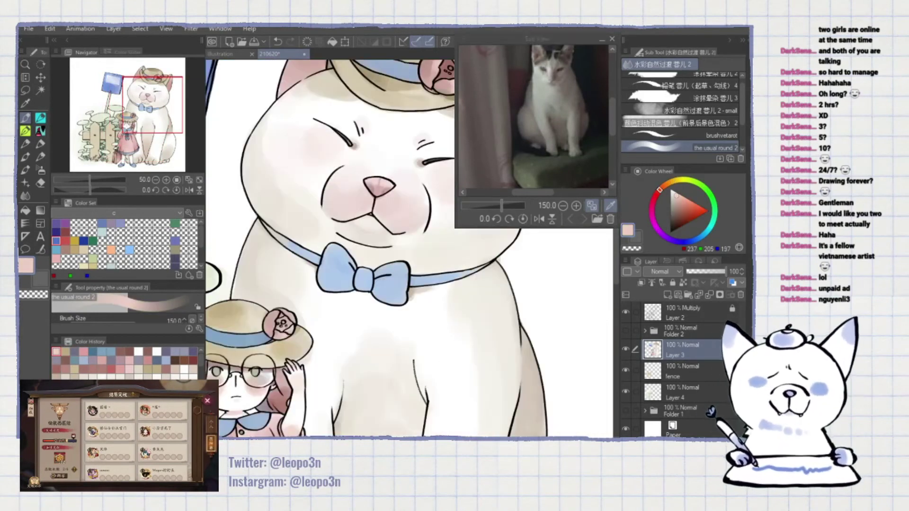
left_click_drag(346, 210, 365, 174)
left_click(365, 175, "alt")
- Shade between the cat's toes and along the hind leg with sampled brown at brush size 25
scroll(393, 222, "down", 5)
left_click(410, 367, "alt")
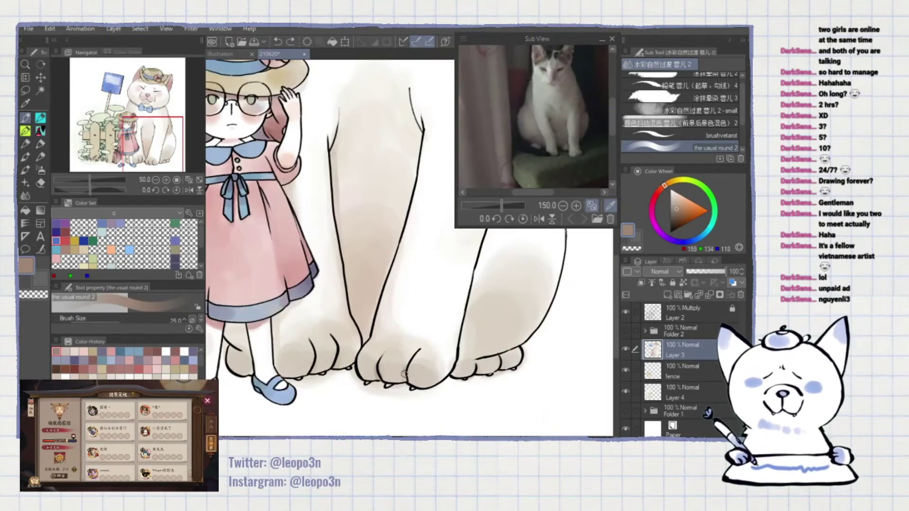
left_click_drag(530, 328, 511, 308)
left_click(512, 308, "alt")
- Blend sampled beige over the cat's face and upper body at brush size 170
scroll(512, 308, "down", 1)
left_click_drag(422, 133, 400, 240)
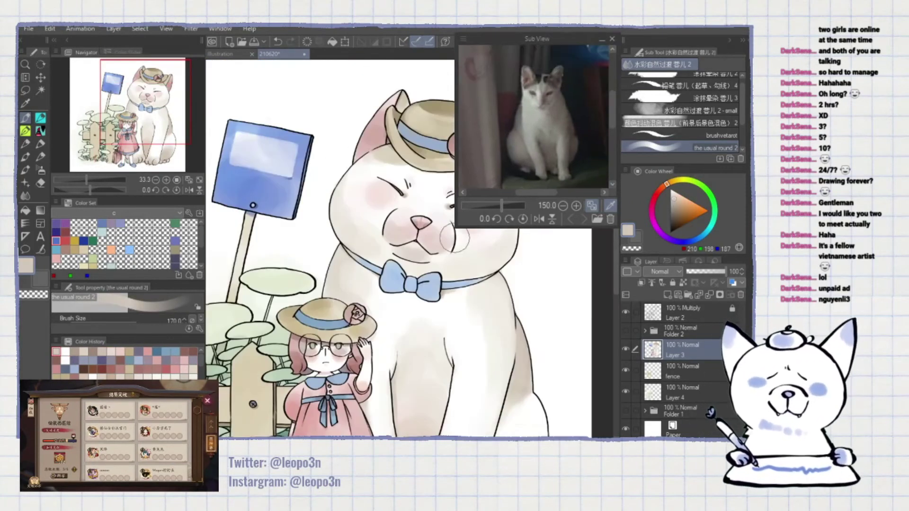
left_click(400, 240, "alt")
left_click_drag(476, 316, 486, 326)
- Shade the ribbon on the cat's hat with sampled violet-blue and highlight it with pale blue-grey at brush size 40
left_click(429, 146, "alt")
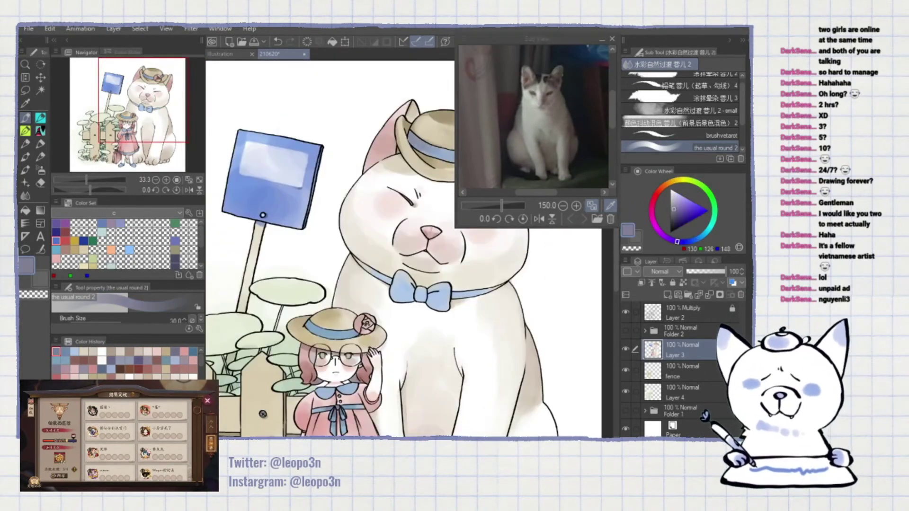
left_click(440, 156, "alt")
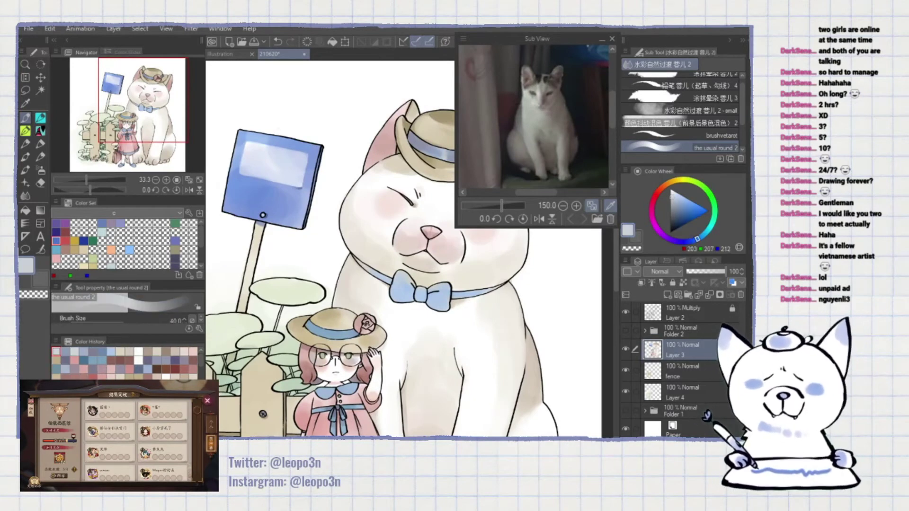
scroll(444, 158, "up", 2)
left_click_drag(444, 158, 495, 141)
- Sample a tan from the cat's straw hat and shade the hat at brush size 40
left_click(341, 101, "alt")
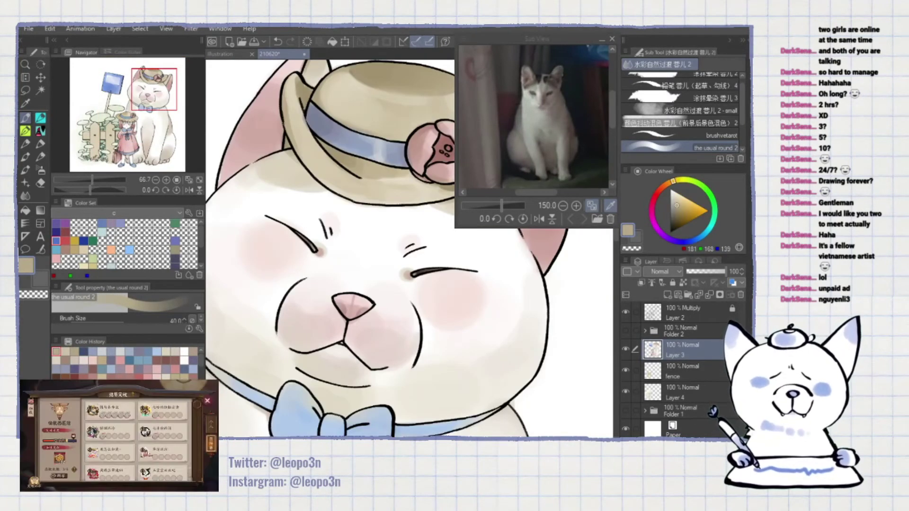
left_click_drag(343, 218, 306, 274)
scroll(306, 274, "down", 1)
left_click_drag(203, 374, 305, 275)
- Shade the cat's bow tie and collar with sampled violet-blue tones
left_click(306, 274, "alt")
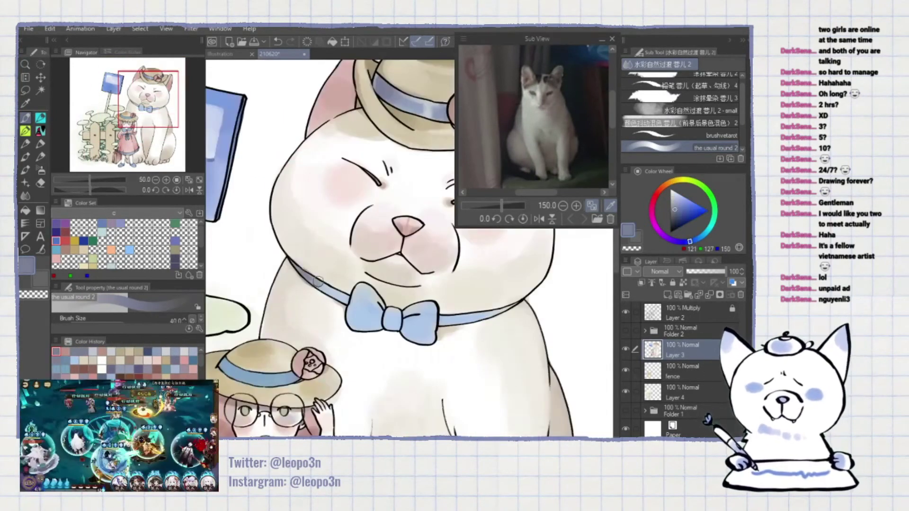
mouse_move(362, 294)
left_mouse_down()
mouse_move(378, 322)
mouse_move(435, 336)
mouse_move(448, 297)
left_mouse_up()
left_click_drag(468, 114, 378, 204)
left_click(380, 115, "alt")
left_click(365, 203, "alt")
left_click_drag(416, 266, 444, 163)
- Paint a shadow below the cat's collar with sampled olive brown at brush size 25
left_click(258, 315, "alt")
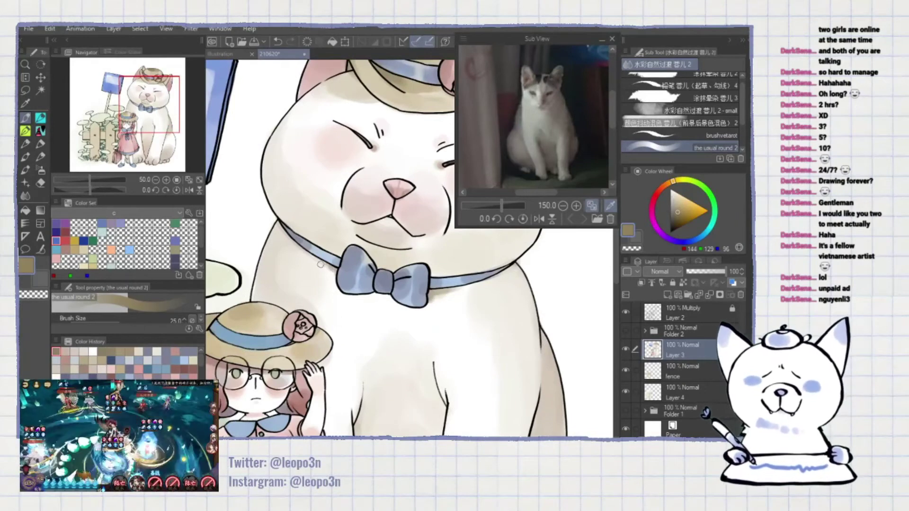
left_click_drag(353, 430, 351, 284)
scroll(428, 237, "down", 3)
- Highlight the cat's bow tie with sampled pale blue-grey at brush size 80
left_click(428, 236, "alt")
scroll(428, 237, "up", 3)
mouse_move(316, 333)
left_mouse_down()
mouse_move(359, 273)
mouse_move(260, 348)
left_mouse_up()
left_click(355, 348, "alt")
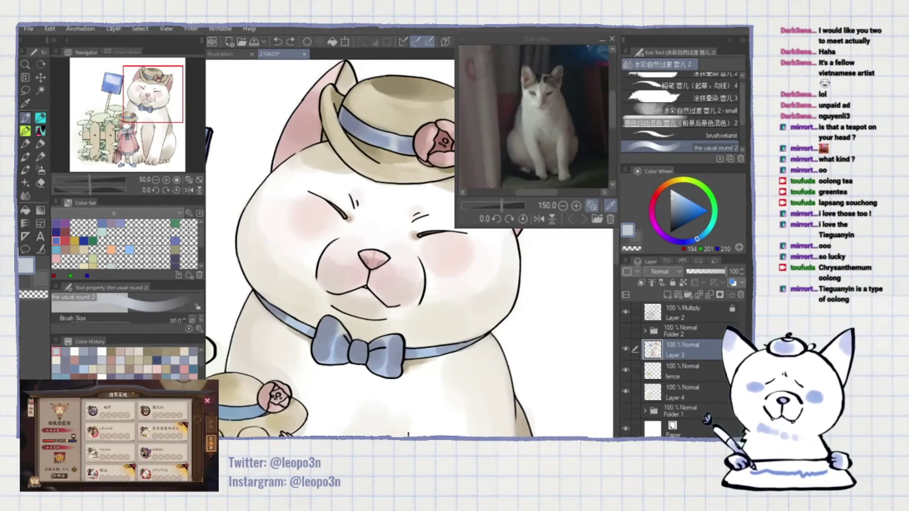
- Shade the cat's forehead under the hat brim with sampled tan at brush size 80
left_click(360, 90, "alt")
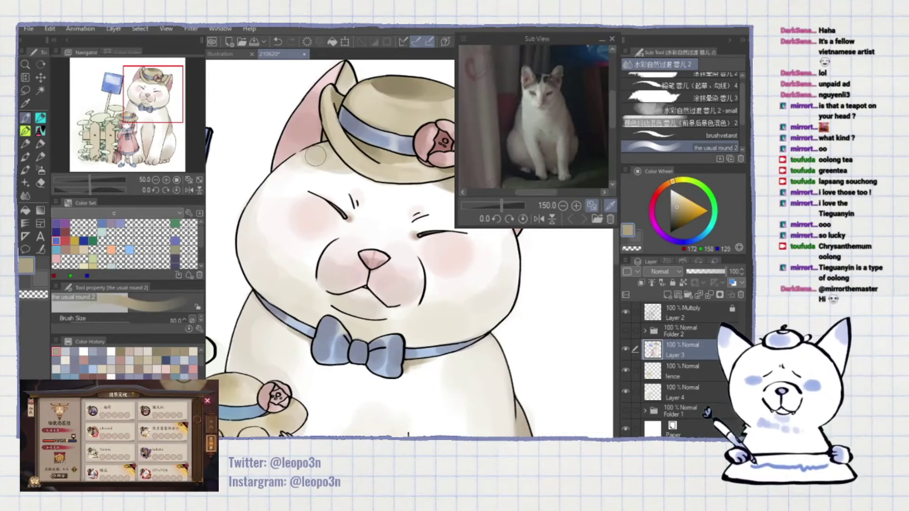
left_click_drag(379, 378, 362, 144)
left_click_drag(265, 332, 530, 279)
- Touch up the suitcase and the ground around it with sampled white at brush size 30 and a reddish brown
left_click(434, 400, "alt")
left_click(434, 400, "alt")
left_click_drag(434, 400, 468, 335)
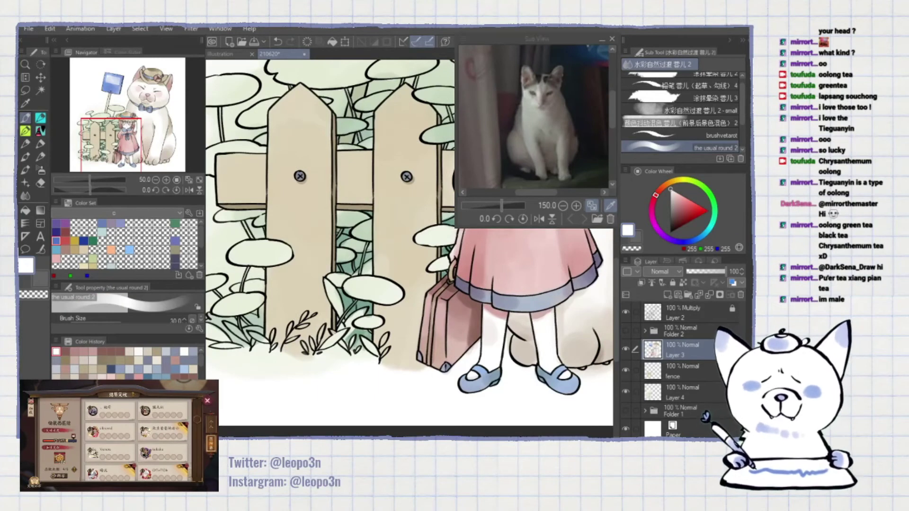
left_click(443, 327, "alt")
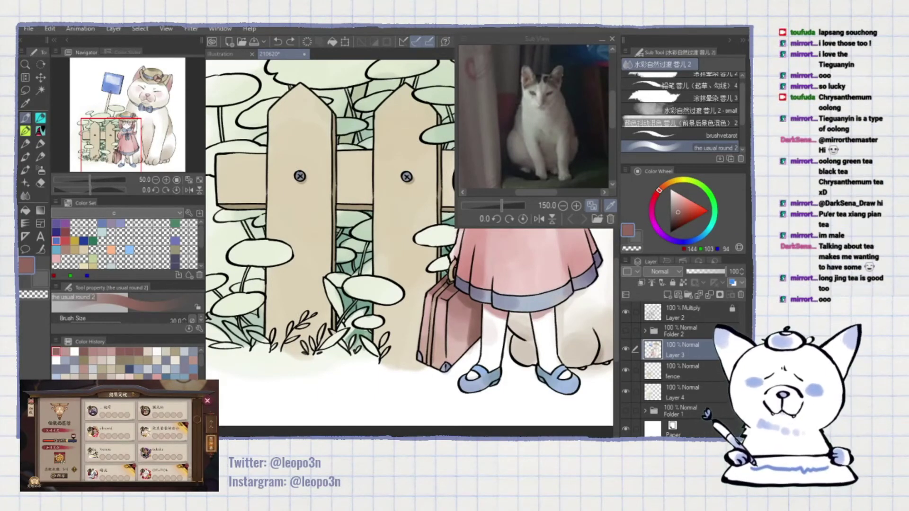
- Shade the lower part of the blue sign with sampled grey-blue at brush size 50
mouse_move(611, 64)
left_mouse_down()
mouse_move(361, 298)
mouse_move(468, 265)
mouse_move(403, 299)
left_mouse_up()
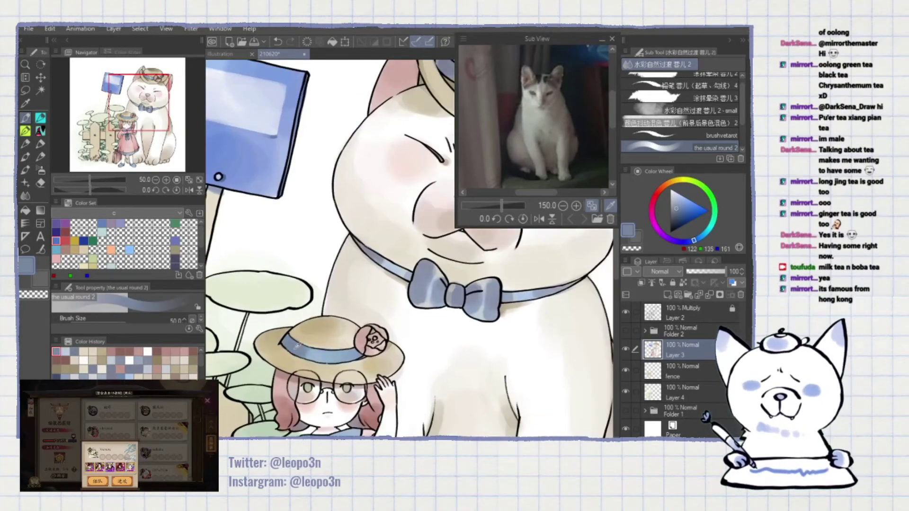
left_click(218, 177, "alt")
left_click_drag(301, 356, 341, 359)
mouse_move(289, 348)
left_mouse_down()
mouse_move(360, 356)
mouse_move(344, 363)
mouse_move(366, 306)
left_mouse_up()
- Shade the ribbon on the girl's hat with sampled grey-blue at brush size 50
key("bracketright")
key("bracketright")
key("bracketright")
key("bracketright")
left_click(348, 285, "alt")
key("bracketleft")
key("bracketleft")
key("bracketleft")
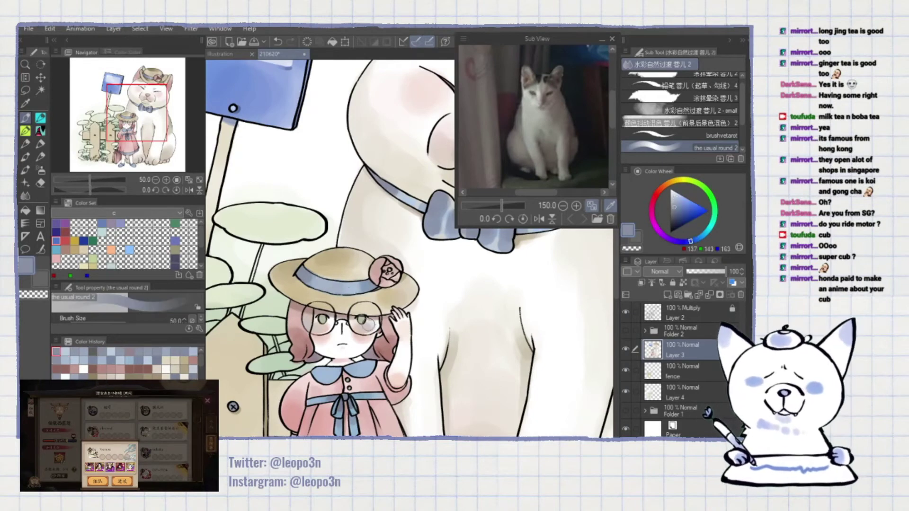
- Lighten the crown and brim of the girl's straw hat with sampled cream and tan tones at brush size 50
key("bracketright")
key("bracketright")
key("bracketright")
mouse_move(413, 199)
left_mouse_down()
mouse_move(356, 283)
mouse_move(455, 147)
mouse_move(402, 240)
left_mouse_up()
key("bracketright")
left_click(402, 240, "alt")
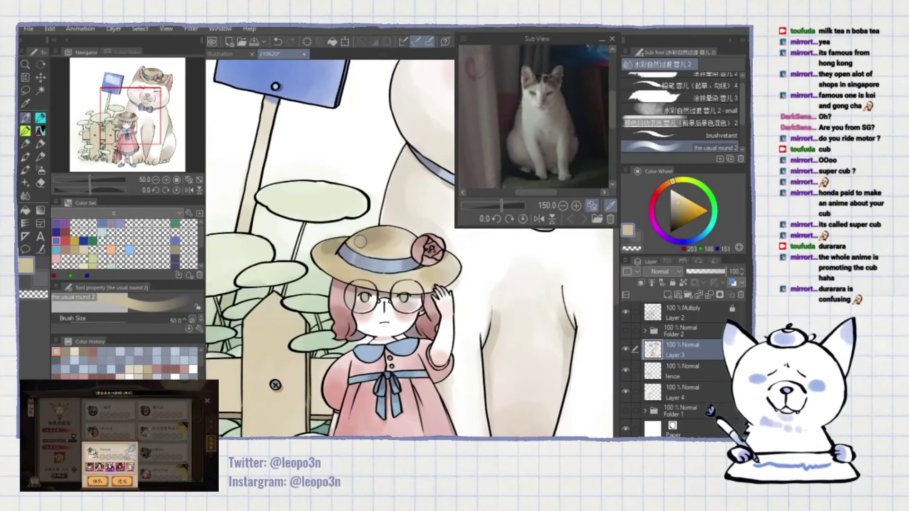
scroll(356, 258, "up", 3)
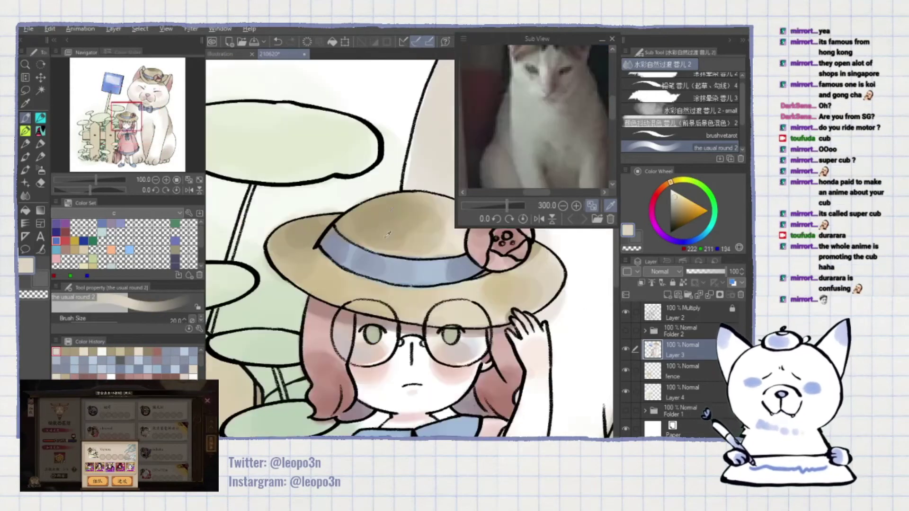
left_click(355, 291, "alt")
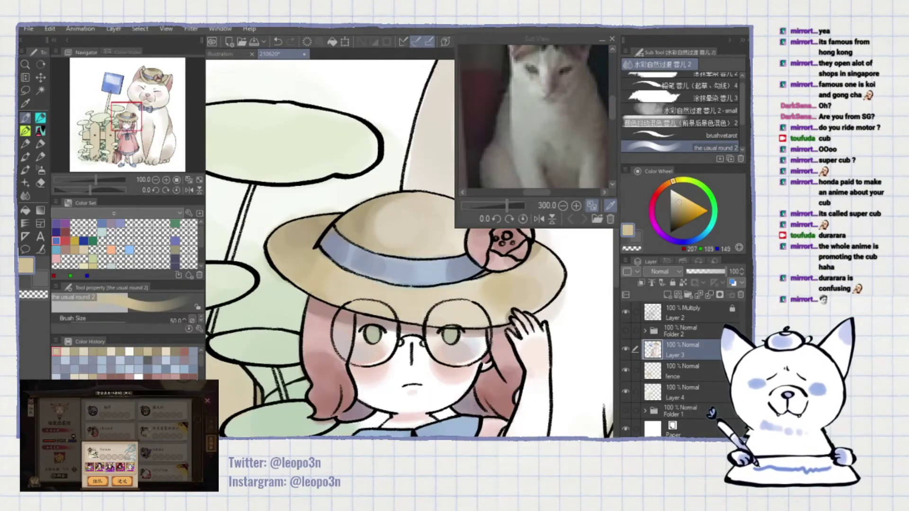
- Darken the rose on the girl's hat with reddish brown
mouse_move(439, 320)
left_mouse_down()
mouse_move(439, 226)
mouse_move(439, 339)
left_mouse_up()
scroll(439, 340, "down", 3)
scroll(334, 232, "up", 2)
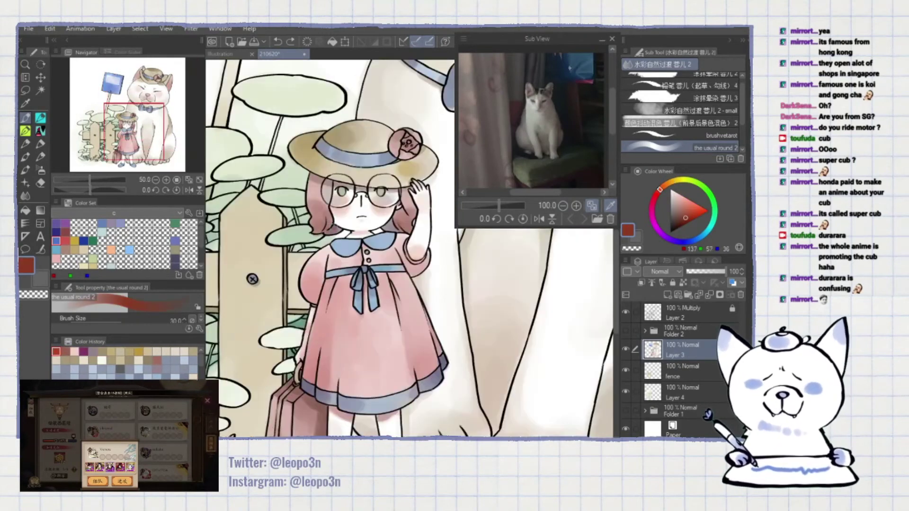
- Blend pale pink at brush size 60 and dusty pink at size 200 over the girl's skin and dress
scroll(252, 279, "down", 2)
scroll(268, 255, "up", 2)
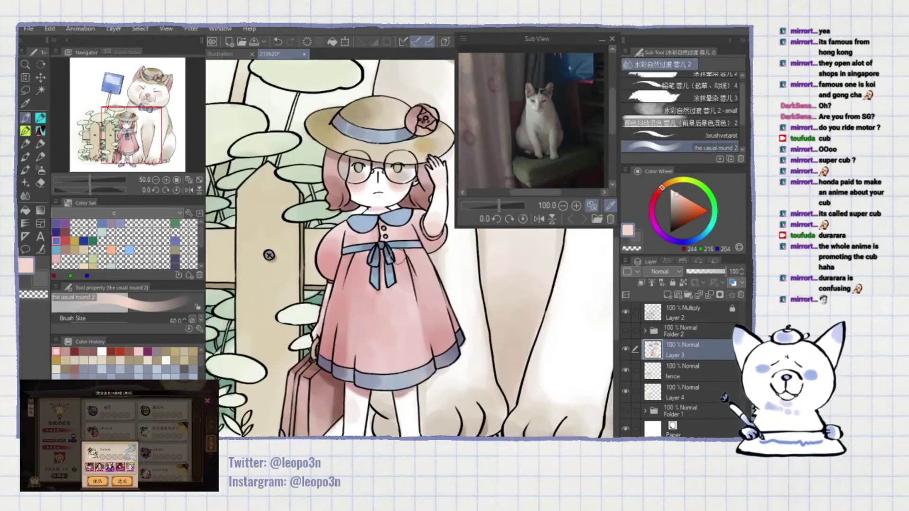
scroll(269, 255, "down", 2)
scroll(287, 141, "up", 2)
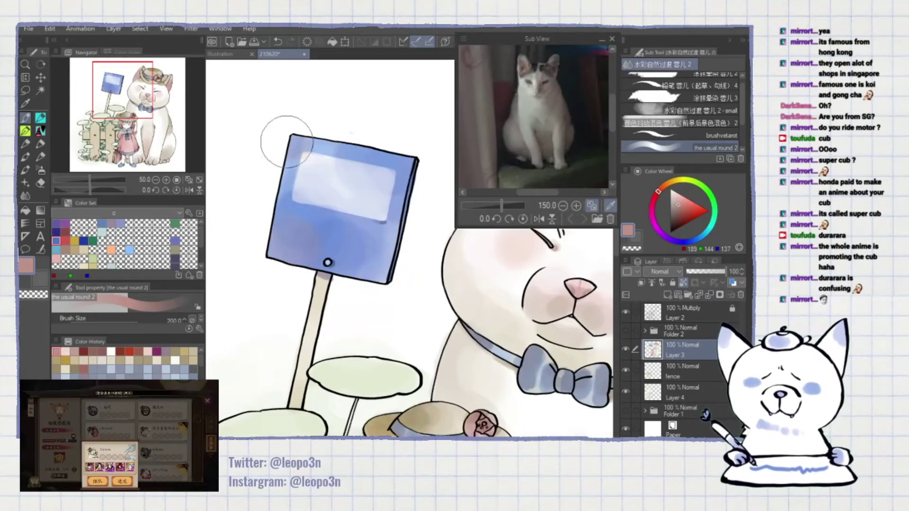
- Brush sampled light blue over the sign's face and edge at brush size 60
left_click(385, 233, "alt")
scroll(332, 284, "down", 1)
scroll(325, 318, "up", 1)
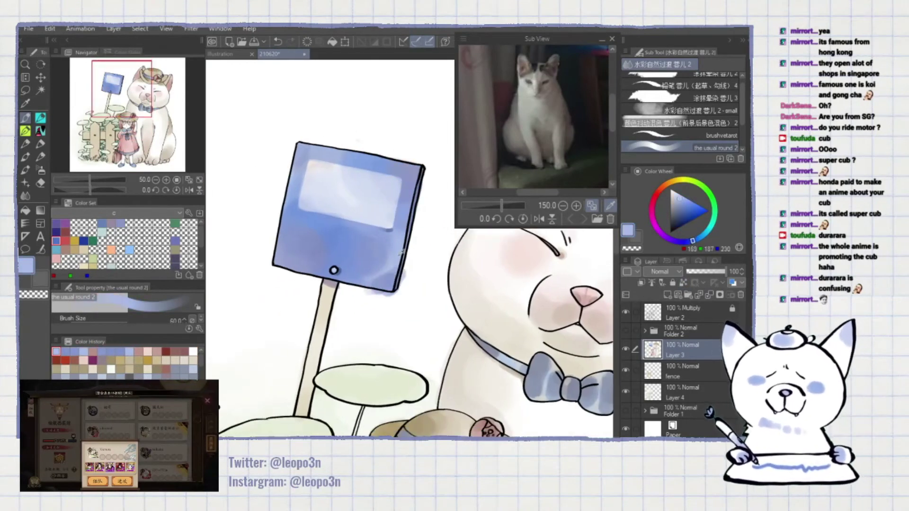
- Blend the cat's muzzle with a sampled pale pink using an enlarged brush
key("bracketright")
key("bracketright")
key("bracketright")
key("bracketright")
key("bracketright")
key("bracketright")
scroll(303, 237, "down", 2)
scroll(330, 232, "up", 5)
left_click(331, 232, "alt")
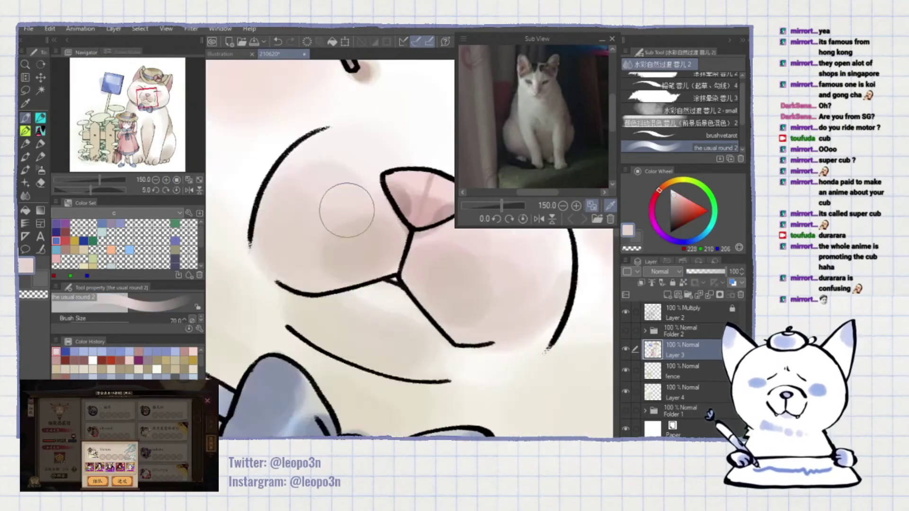
scroll(330, 232, "down", 4)
- Deepen the shading on the girl's puffed sleeve, skirt and suitcase with sampled muted reds at varied brush sizes
key("bracketleft")
key("bracketleft")
key("bracketleft")
key("bracketleft")
key("bracketleft")
key("bracketleft")
key("bracketleft")
key("bracketleft")
key("bracketleft")
key("bracketleft")
key("bracketleft")
key("bracketleft")
key("bracketleft")
key("bracketleft")
key("bracketleft")
key("bracketleft")
key("bracketleft")
left_click(304, 187, "alt")
left_click(304, 187, "ctrl+shift")
scroll(303, 237, "down", 1)
left_click(128, 142)
left_click(345, 229, "alt")
left_click(344, 228, "ctrl+shift")
key("bracketright")
key("bracketright")
key("bracketright")
key("bracketright")
key("bracketright")
key("bracketright")
key("bracketright")
key("bracketright")
key("bracketright")
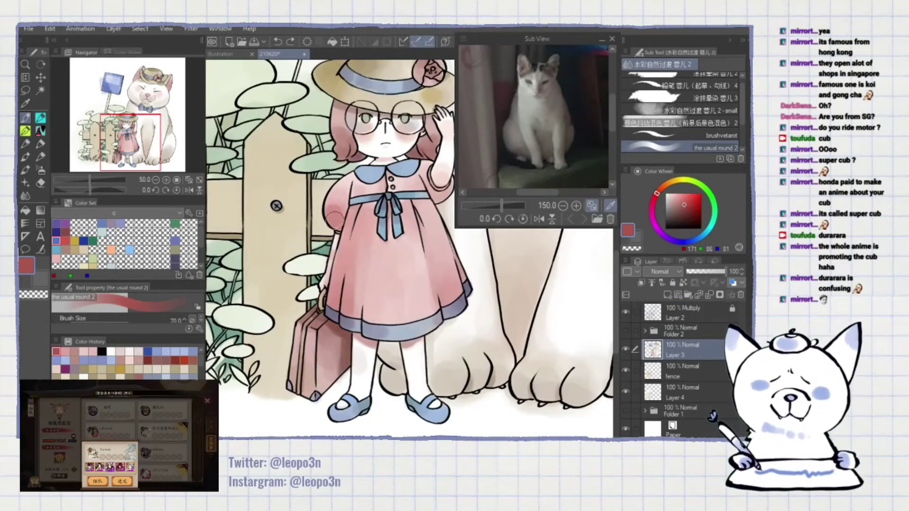
- Shade the dress's blue hem and the girl's shoes with a sampled muted blue using a smaller brush
left_click_drag(345, 228, 359, 220)
key("bracketleft")
key("bracketleft")
key("bracketleft")
key("bracketleft")
left_click(400, 325, "alt")
left_click_drag(400, 324, 338, 210)
left_click_drag(374, 291, 440, 362)
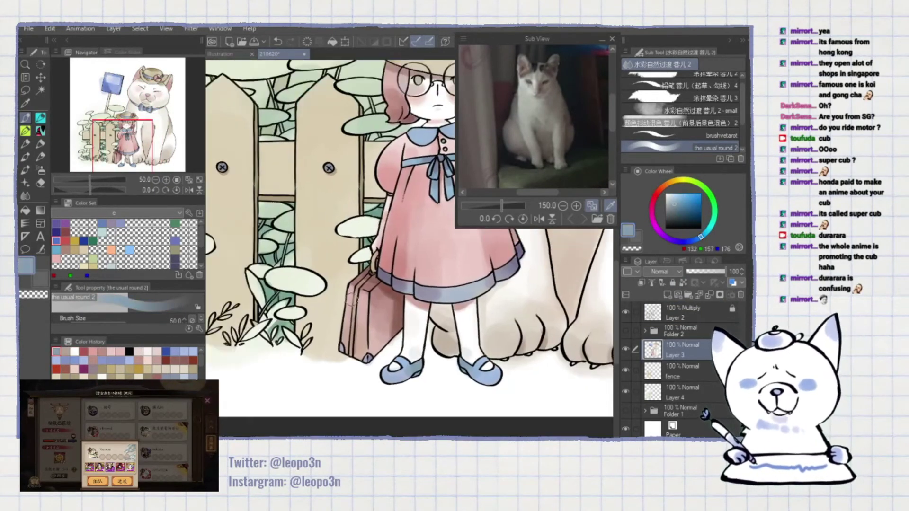
- Blend a sampled periwinkle blue over the sign's face and edges with an enlarged brush
scroll(384, 183, "up", 2)
left_click(383, 184, "alt")
key("bracketright")
key("bracketright")
key("bracketright")
key("bracketright")
key("bracketright")
key("bracketright")
key("bracketright")
left_click(383, 183, "alt")
left_click_drag(383, 183, 380, 209)
- Erase the blue paint spilling outside the sign with the Rough eraser at size 30
key("e")
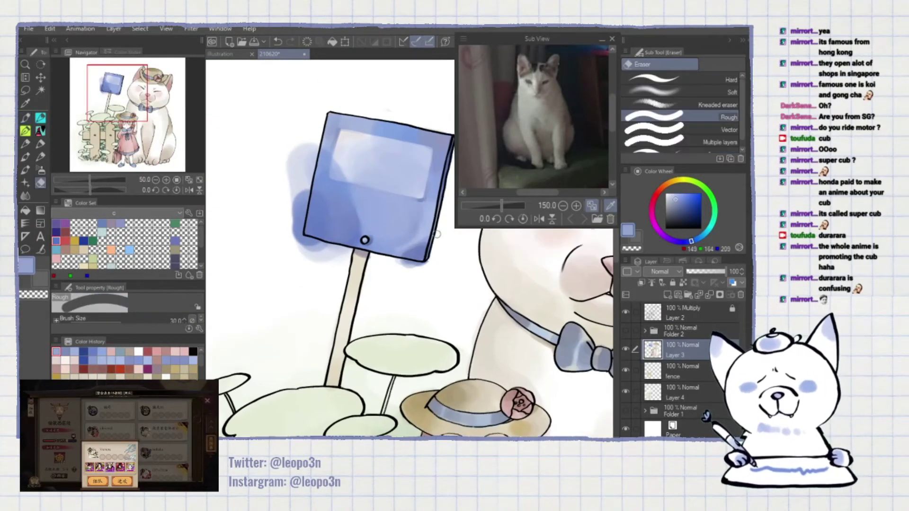
left_click_drag(306, 153, 296, 241)
scroll(296, 242, "down", 1)
key("b")
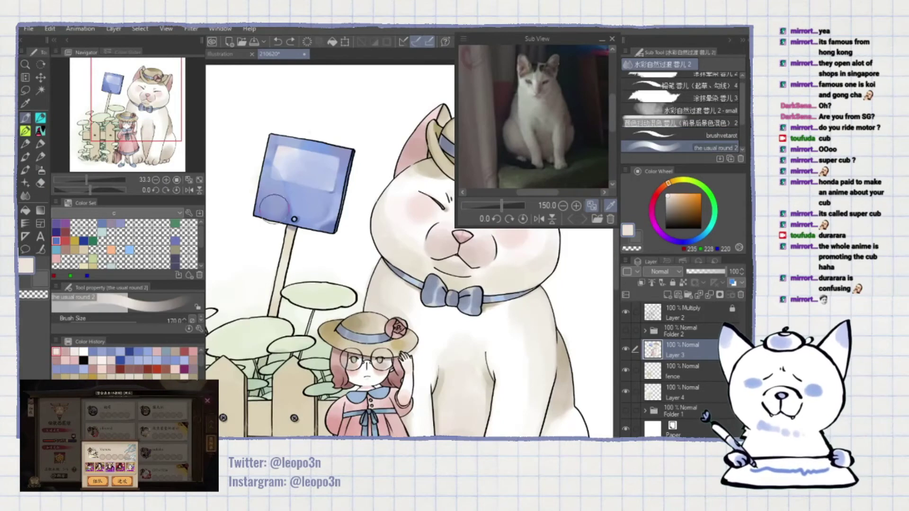
- Touch up the sign's outline along its edge in black on the Multiply line layer, reducing the brush size to 8
scroll(300, 198, "up", 2)
left_click(332, 204, "alt")
key("bracketleft")
key("bracketleft")
key("bracketleft")
key("bracketleft")
key("bracketleft")
key("bracketleft")
key("bracketleft")
key("bracketleft")
key("bracketleft")
key("bracketleft")
key("bracketleft")
key("bracketleft")
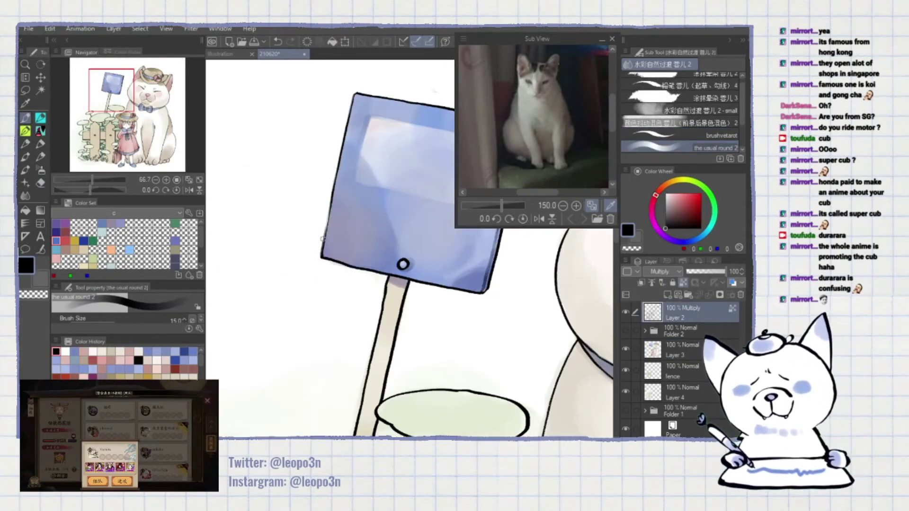
key("bracketleft")
key("bracketleft")
key("bracketleft")
mouse_move(323, 229)
left_mouse_down()
mouse_move(289, 171)
mouse_move(297, 218)
left_mouse_up()
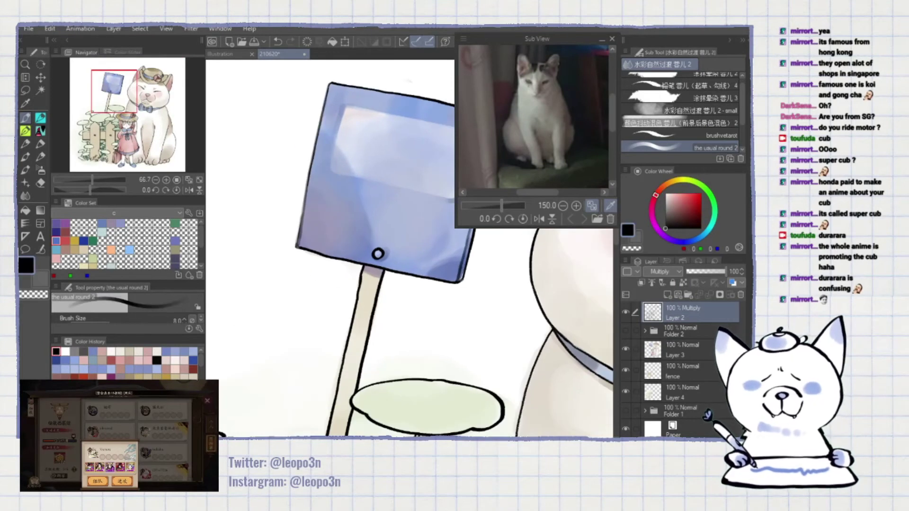
scroll(409, 253, "down", 3)
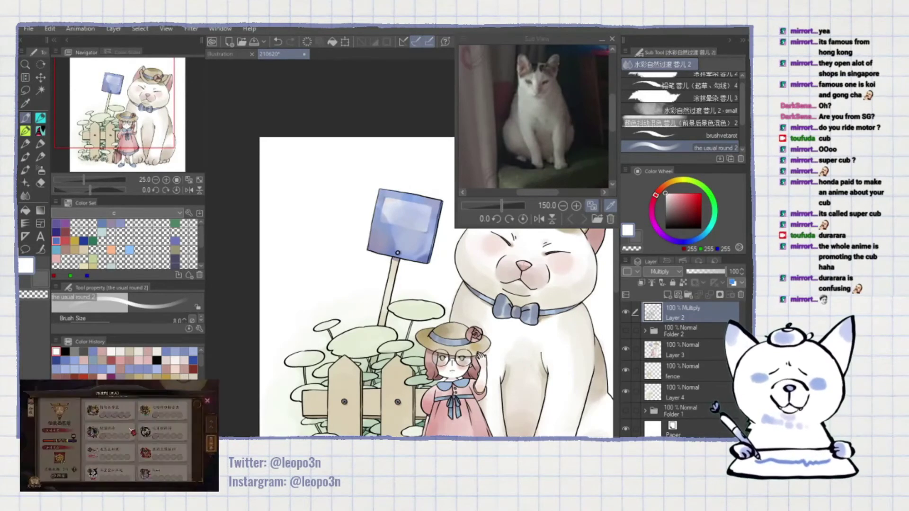
- Deepen the blue trim of the girl's outfit on Layer 3 with muted blues at brush size 17
left_click(640, 353)
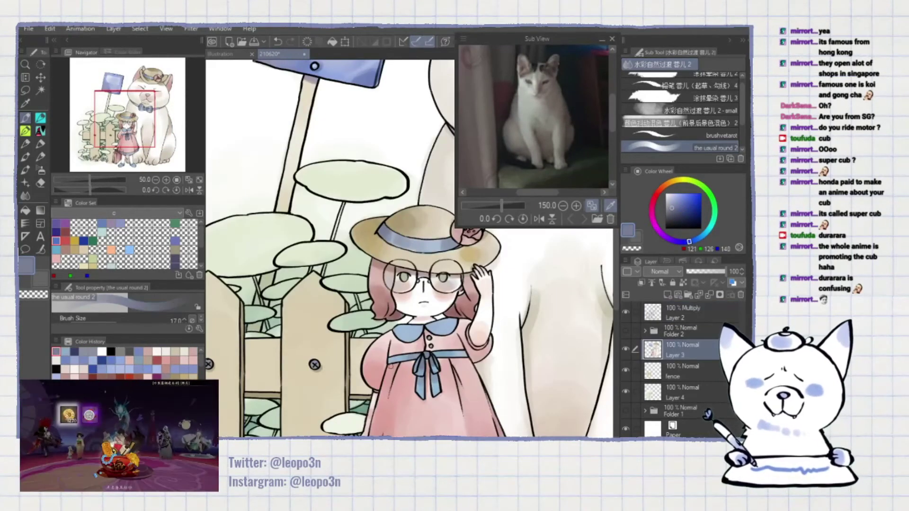
left_click_drag(410, 284, 386, 177)
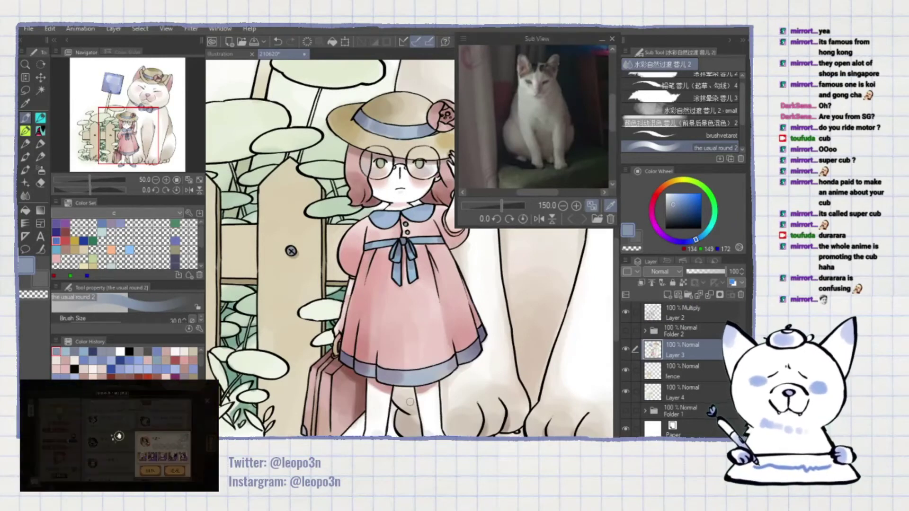
left_click_drag(381, 219, 384, 175)
- Try a sampled dusty pink around the girl's legs at brush size 40 and undo the last stroke
left_click(294, 207, "alt")
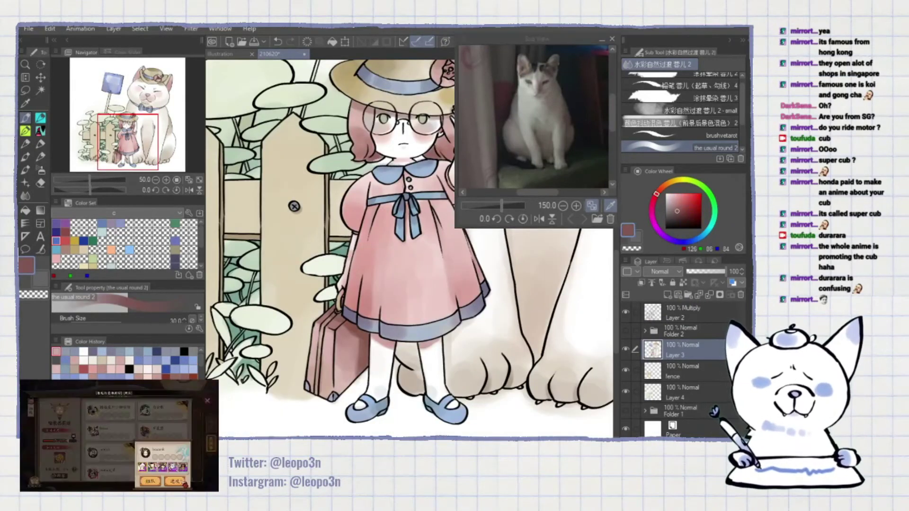
left_click(407, 208, "alt")
scroll(427, 273, "up", 1)
left_click_drag(419, 427, 427, 274)
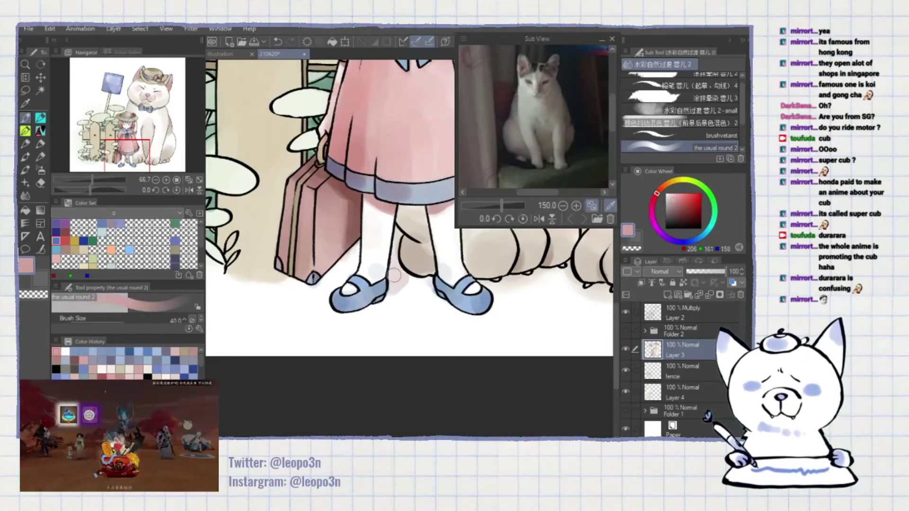
key("ctrl+z")
- Add small accents to the suitcase and leaves with sampled dark brown and dark green at brush size 25
left_click(338, 267, "alt")
scroll(392, 258, "down", 3)
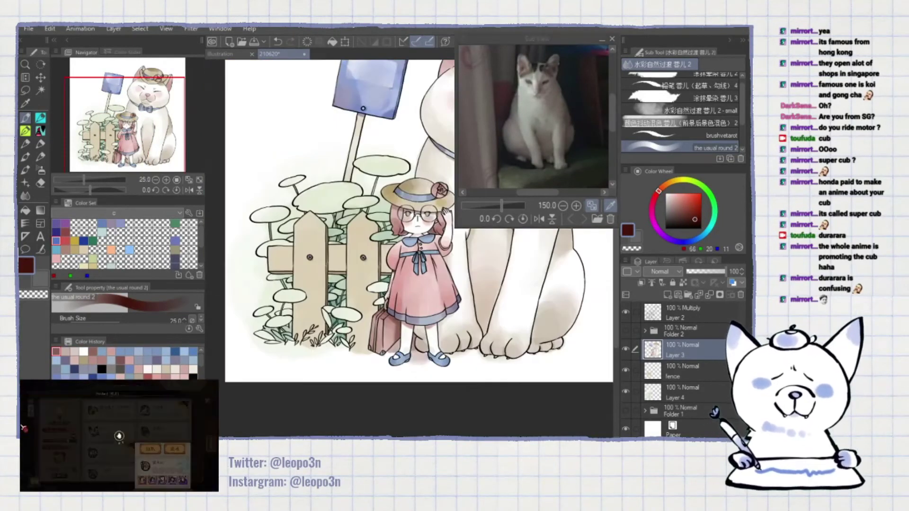
scroll(303, 190, "up", 2)
left_click(310, 227, "alt")
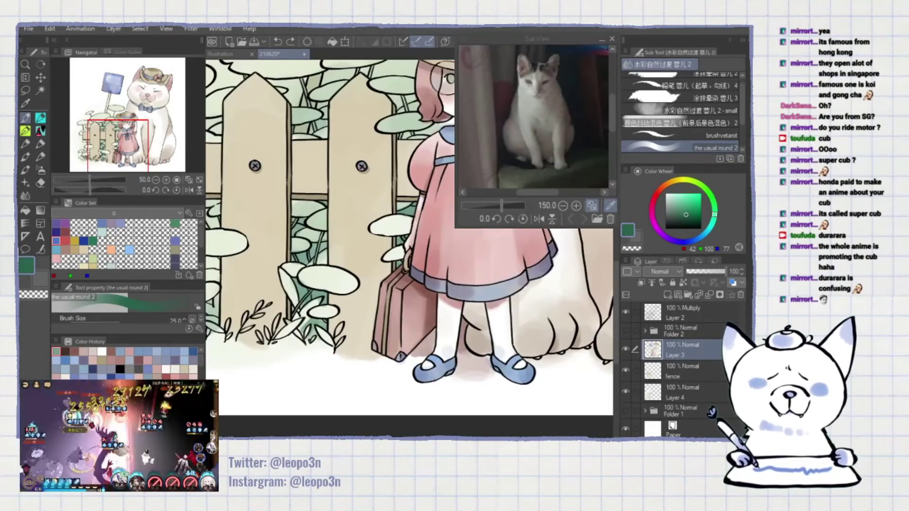
left_click(448, 324, "alt")
scroll(448, 324, "down", 3)
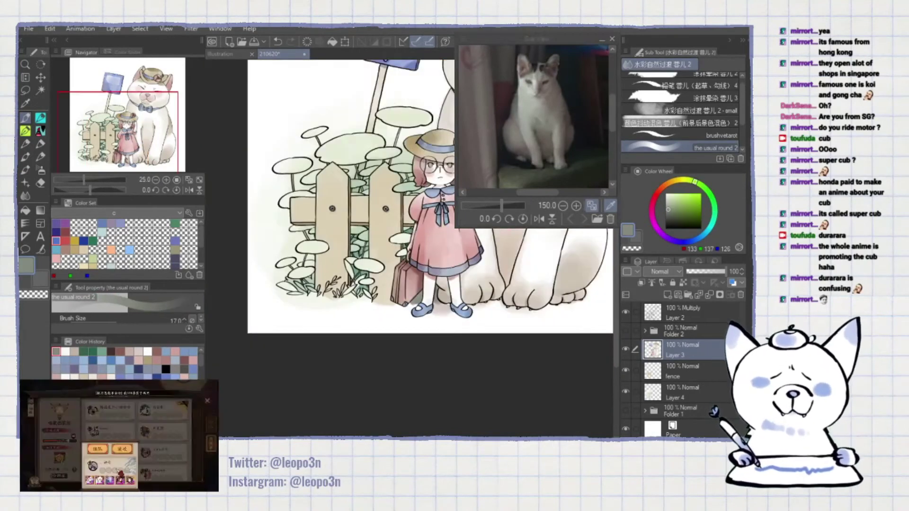
- Add a new layer above Layer 3 and another one clipped above the fence layer
scroll(331, 213, "up", 2)
key("ctrl+shift+n")
scroll(332, 213, "up", 1)
scroll(409, 248, "down", 3)
key("ctrl+shift+n")
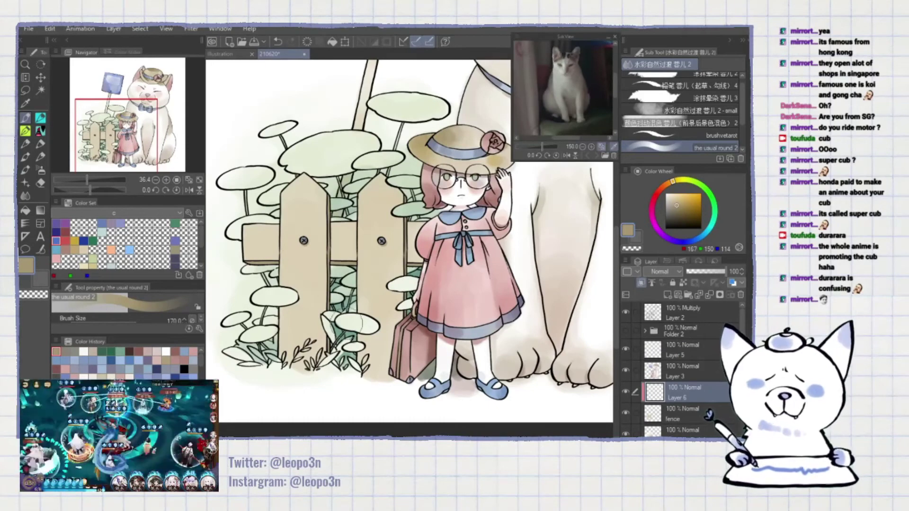
- Select the fence boards from the Multiply line layer with Auto select, closing the open base with Polyline selections
left_click(682, 413)
key("m")
left_click(682, 313)
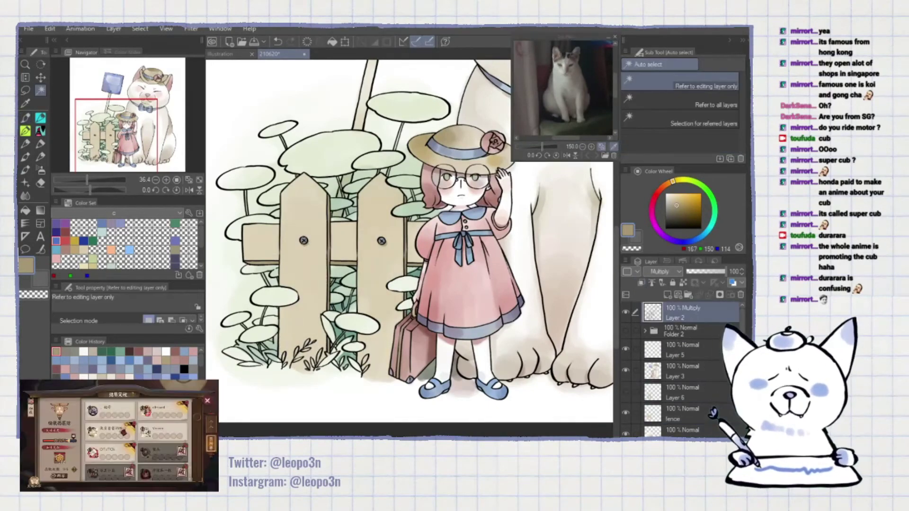
scroll(242, 362, "up", 2)
left_click_drag(484, 354, 343, 343)
scroll(342, 375, "up", 2)
left_click_drag(341, 375, 290, 318)
left_click_drag(469, 102, 416, 244)
left_click_drag(380, 167, 369, 282)
scroll(369, 282, "up", 2)
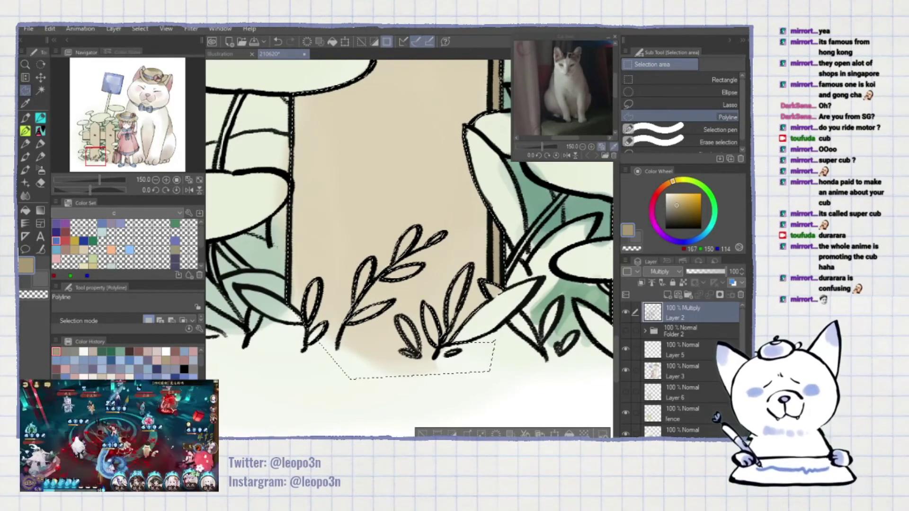
scroll(376, 417, "down", 5)
- Repaint the selected fence on the fence layer with tan, clear the selection and check the layer by toggling its visibility
key("b")
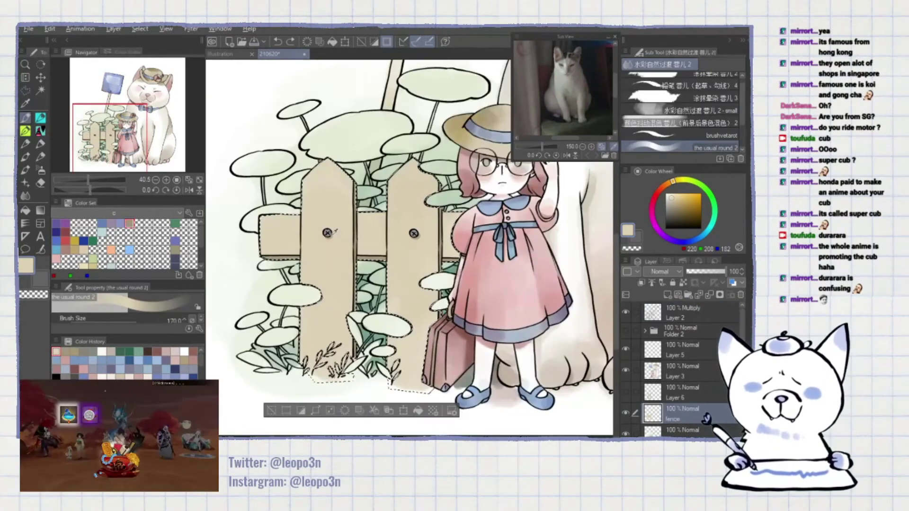
key("e")
key("ctrl+d")
key("b")
scroll(437, 256, "up", 2)
scroll(437, 256, "down", 3)
left_click(625, 413)
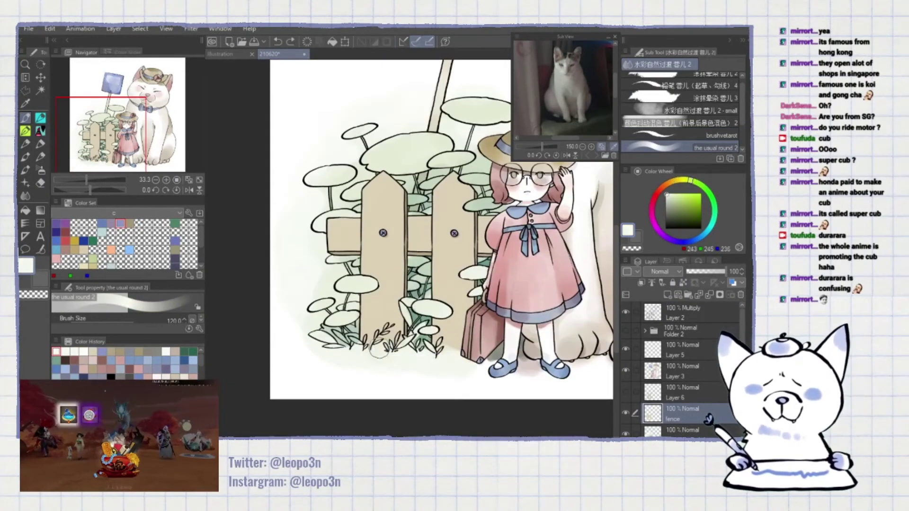
left_click(625, 414)
- Try darker brown shading on the fence layer at brush size 100 and undo the last strokes
scroll(412, 232, "up", 2)
scroll(682, 359, "down", 1)
key("e")
left_click_drag(412, 189, 445, 326)
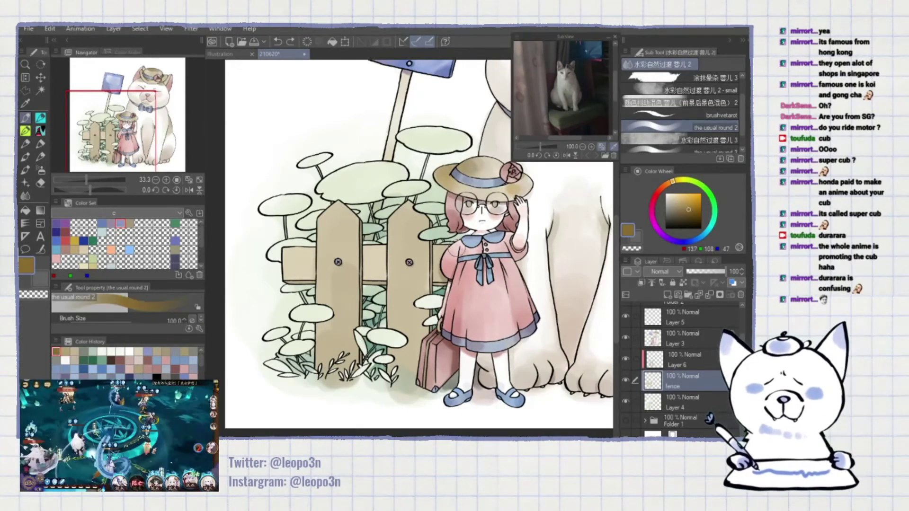
key("ctrl+z")
key("ctrl+z")
key("ctrl+z")
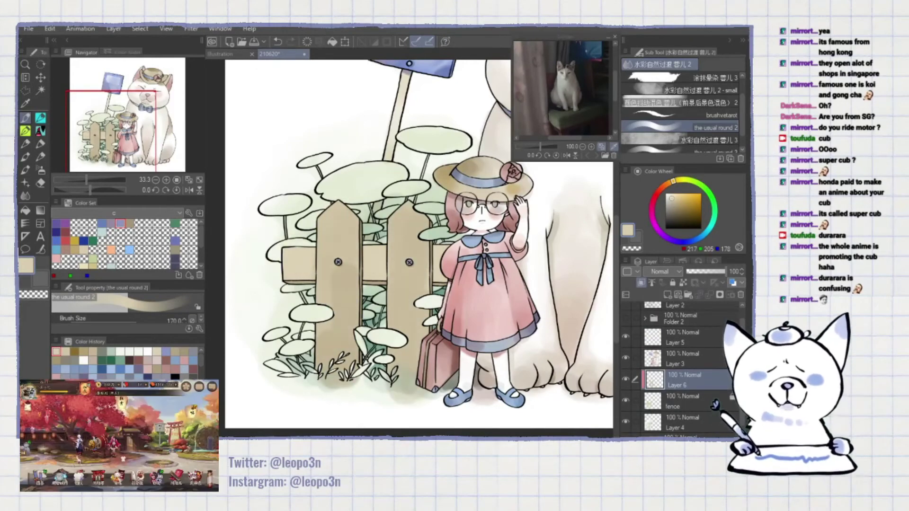
- Shade the fence posts on the clipped Layer 6 with sampled tans at brush size 150
scroll(426, 258, "up", 2)
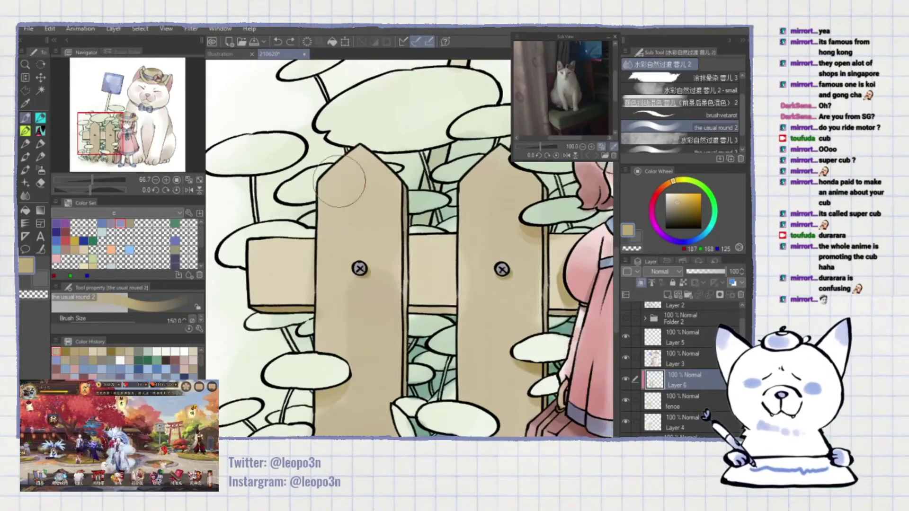
scroll(435, 216, "down", 2)
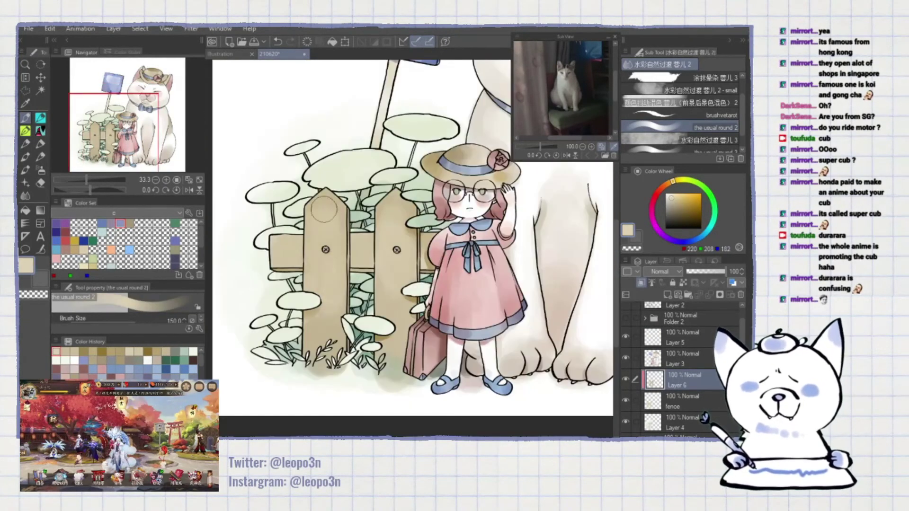
left_click(326, 273, "alt")
left_click(437, 269, "alt")
left_click_drag(407, 251, 271, 422)
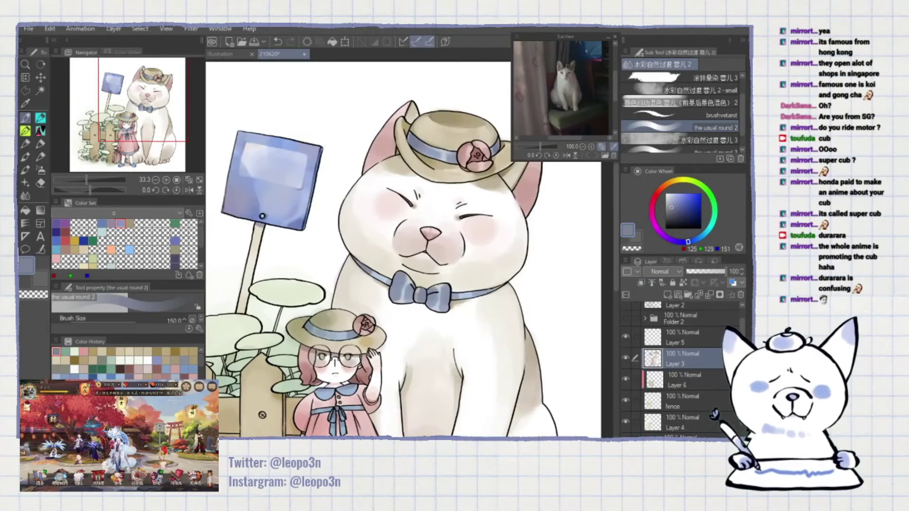
- On Layer 3, shade the cat with sampled beige at brush size 70 and deepen its cheeks in muted red at size 120
left_click_drag(416, 125, 459, 66)
left_click(417, 237, "alt")
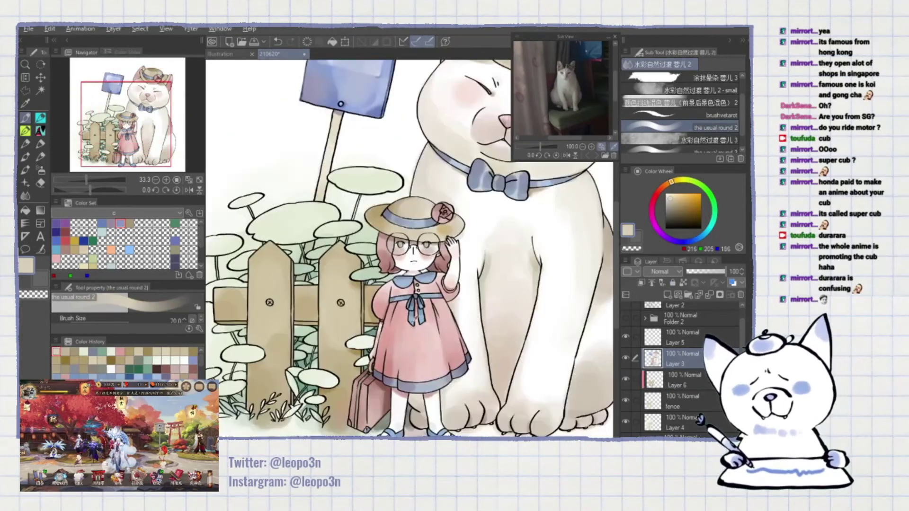
scroll(464, 256, "up", 3)
scroll(343, 222, "down", 3)
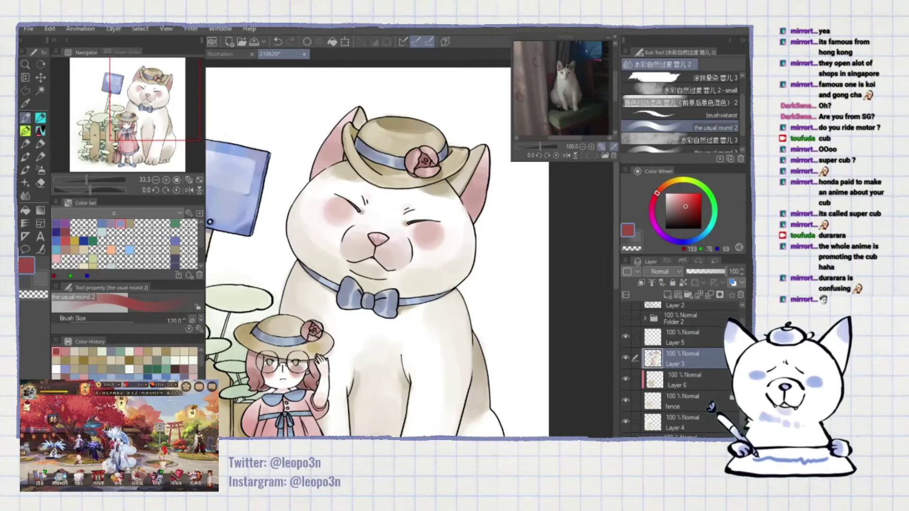
- Darken the fence's edges and the shadows beside the leaves on Layer 6 with sampled browns at brush sizes 50 to 10
left_click_drag(210, 221, 355, 75)
left_click(371, 324, "alt")
left_click(371, 323, "ctrl+shift")
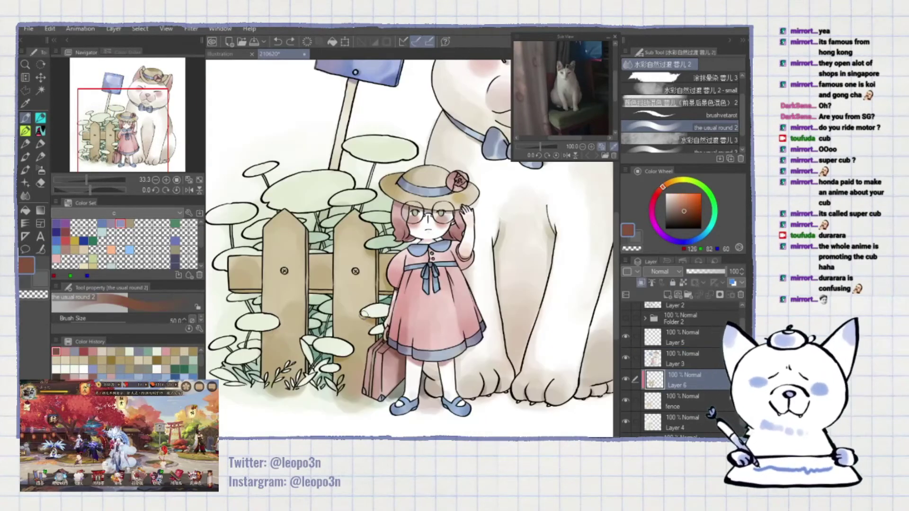
left_click(370, 322, "alt")
key("ctrl+plus")
key("ctrl+plus")
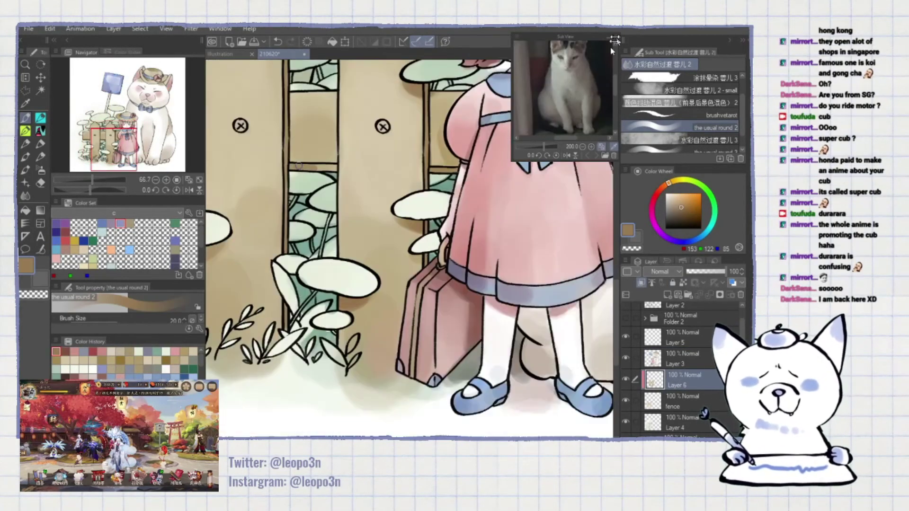
left_click_drag(360, 199, 409, 316)
left_click(464, 327, "alt")
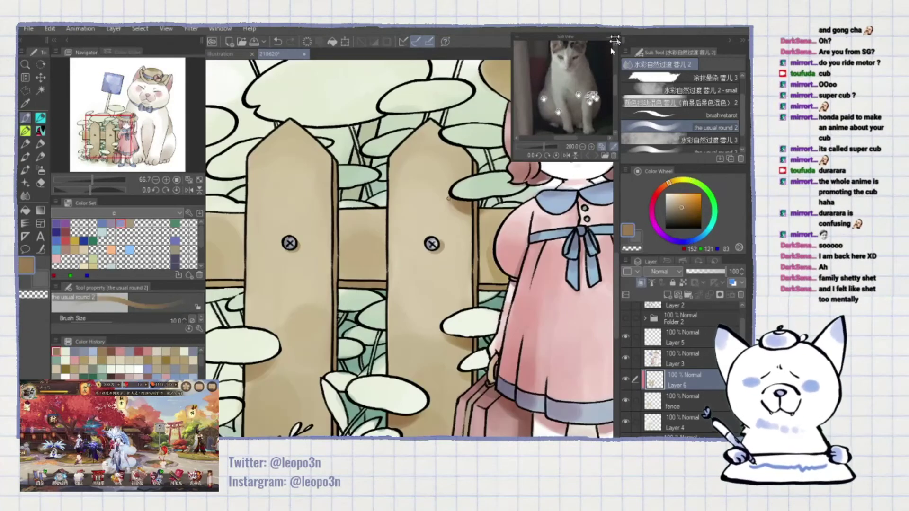
- Glaze the fence posts on Layer 6 with soft lavender at brush size 170
key("ctrl+minus")
key("ctrl+minus")
key("ctrl+minus")
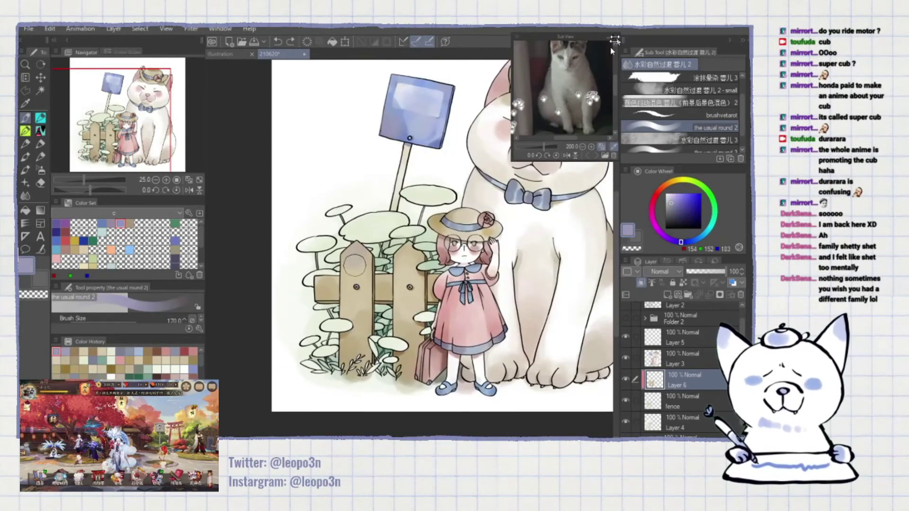
- Fade the cat's chin line on the Multiply line layer with white at brush size 12
left_click(463, 306, "alt")
key("ctrl+plus")
left_click(463, 307, "ctrl+shift")
key("ctrl+plus")
left_click(463, 307, "alt")
left_click_drag(495, 311, 507, 310)
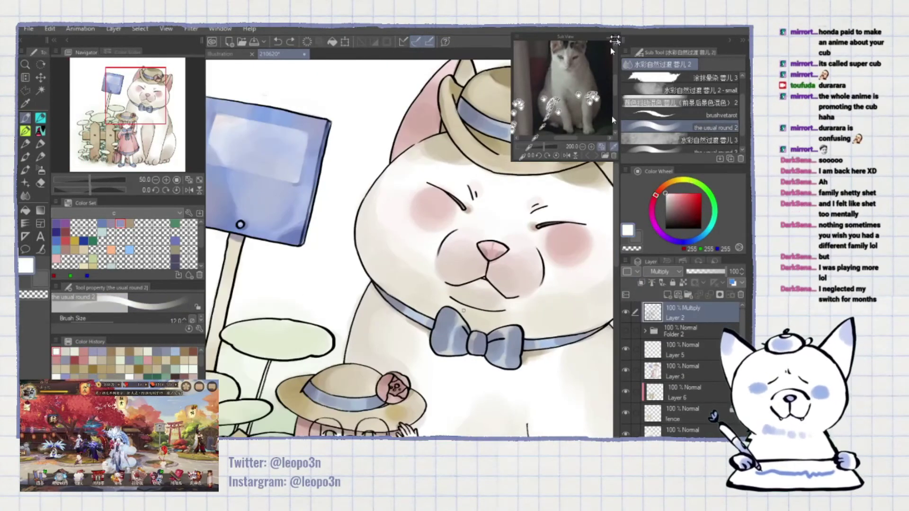
- Refine the ends of the cat's muzzle lines on the Multiply line layer with white and black at brush size 7
left_click(442, 277, "alt")
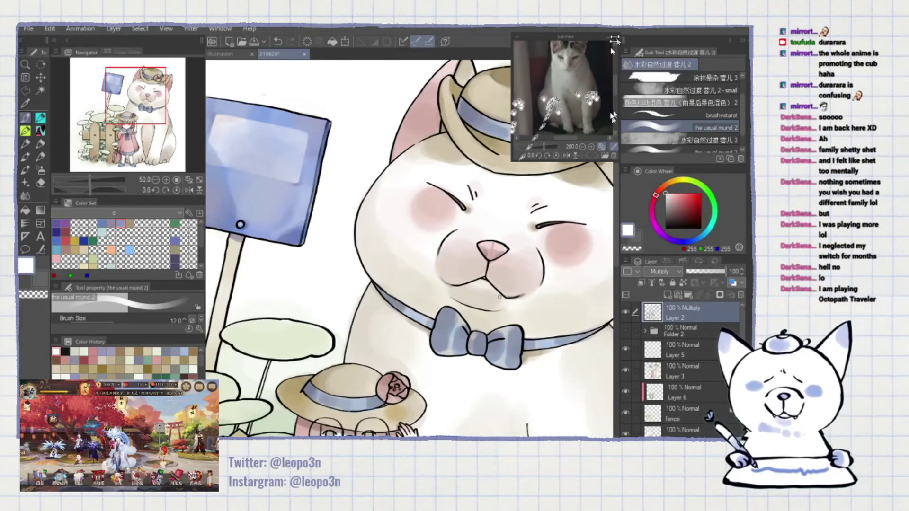
left_click(438, 269, "alt")
scroll(456, 341, "up", 4)
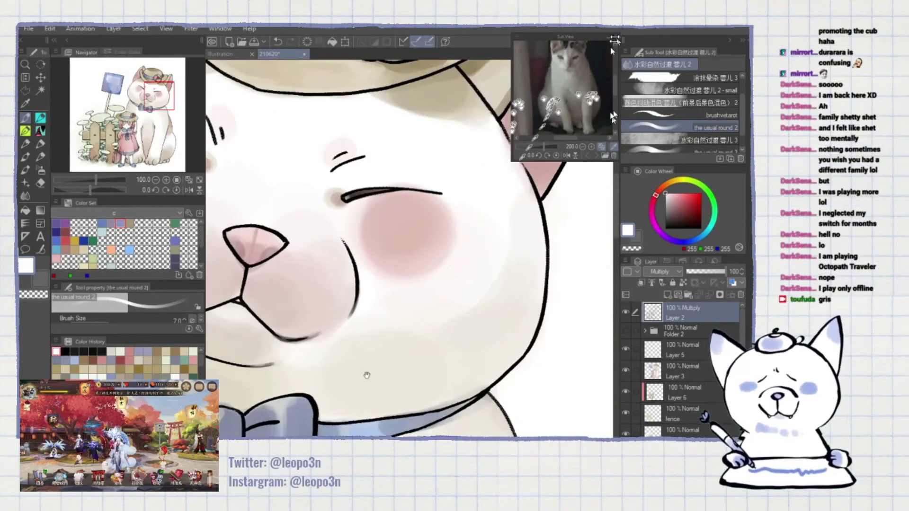
left_click(156, 180)
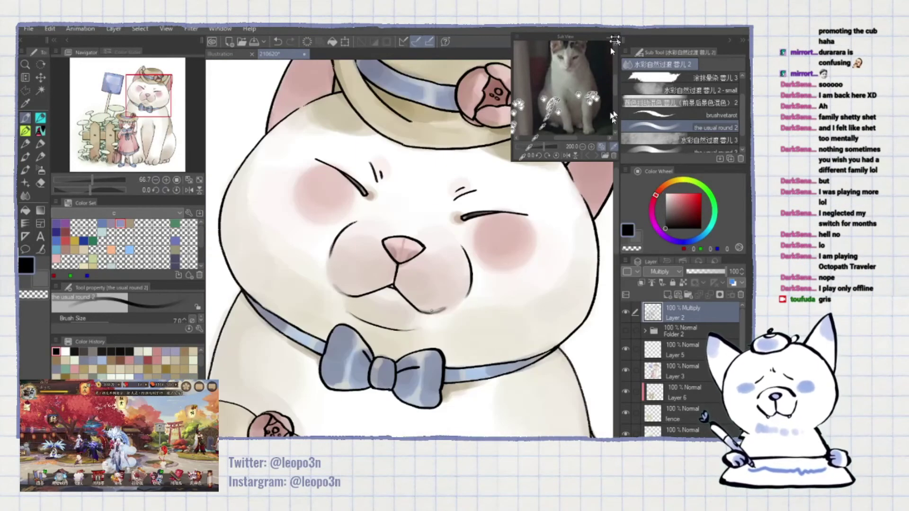
key("x")
- Shade the blue sign on Layer 3 with sampled blues and lavender at brush sizes between 5 and 25
left_click(611, 49)
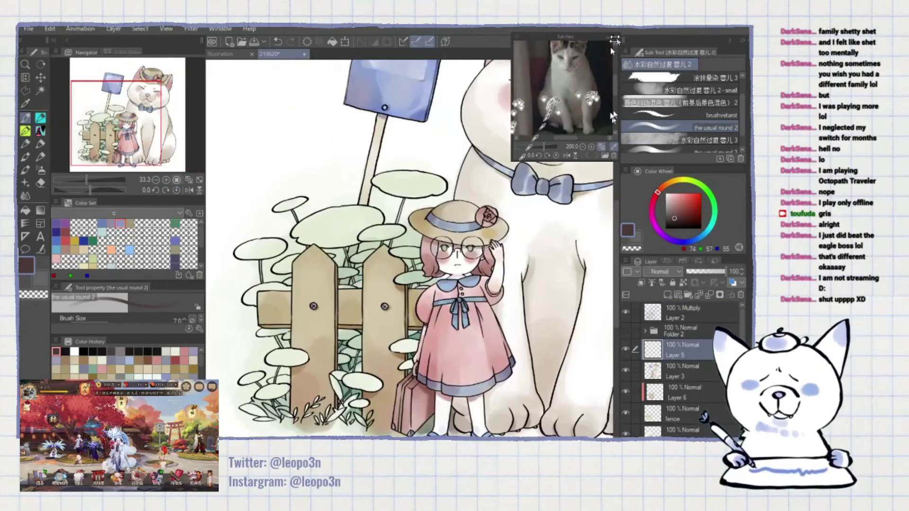
key("ctrl+plus")
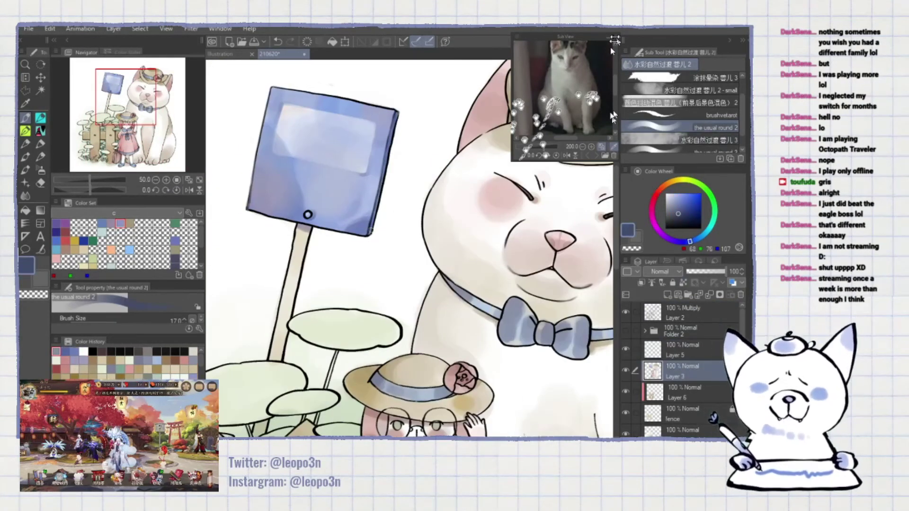
left_click_drag(332, 236, 380, 212)
left_click(378, 167, "alt")
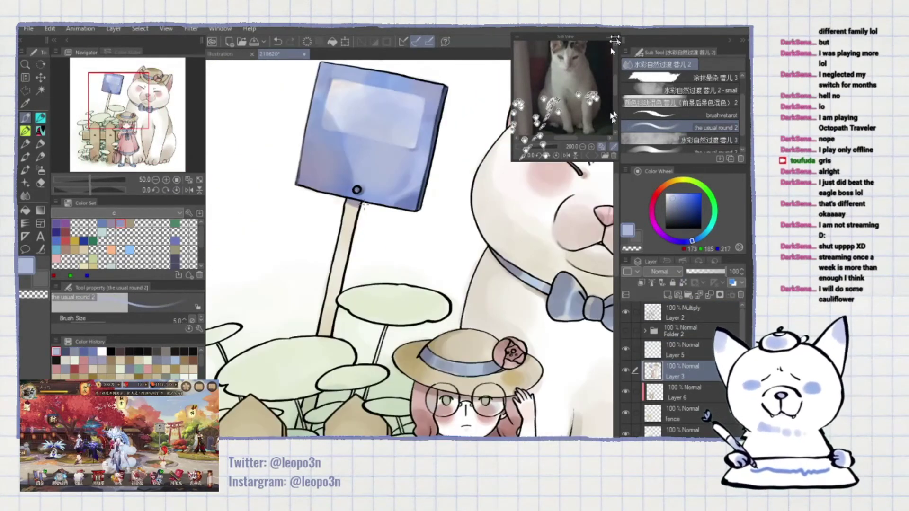
left_click_drag(464, 412, 417, 152)
mouse_move(426, 237)
left_mouse_down()
mouse_move(466, 135)
mouse_move(312, 189)
left_mouse_up()
left_click(378, 395, "alt")
mouse_move(364, 348)
left_mouse_down()
mouse_move(378, 396)
mouse_move(314, 367)
left_mouse_up()
left_click_drag(307, 71, 481, 284)
scroll(346, 189, "up", 2)
left_click(346, 189, "alt")
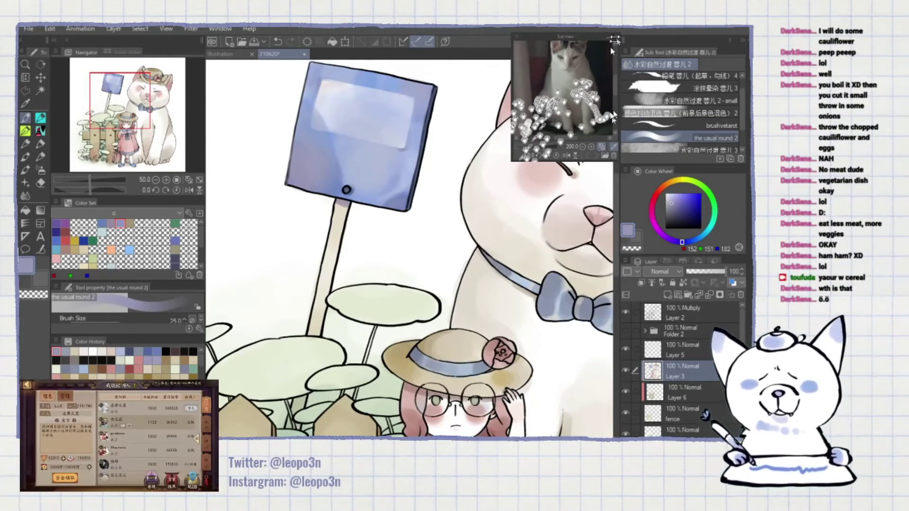
scroll(411, 249, "down", 2)
scroll(411, 248, "up", 2)
- Glaze the leaves around the fence with teal and yellow-green on the layer below the fence at brush sizes 170 and 100
left_click(160, 180)
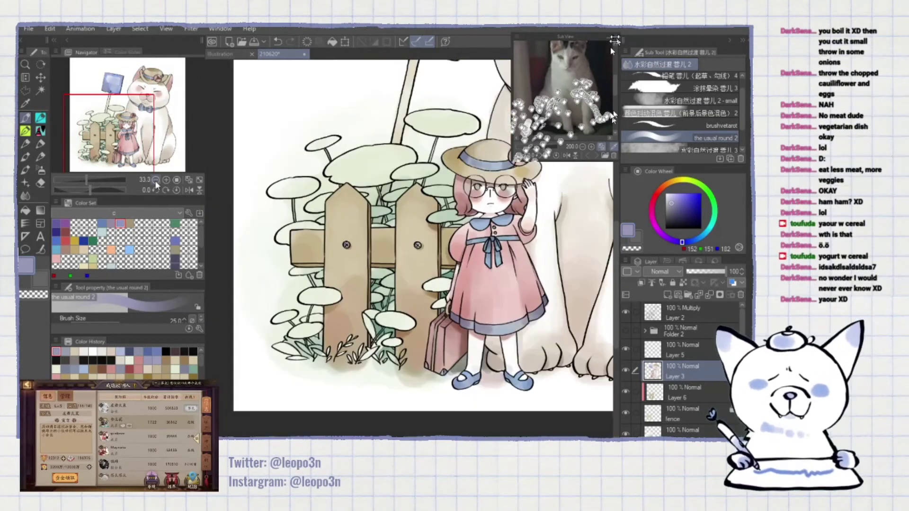
scroll(412, 249, "up", 1)
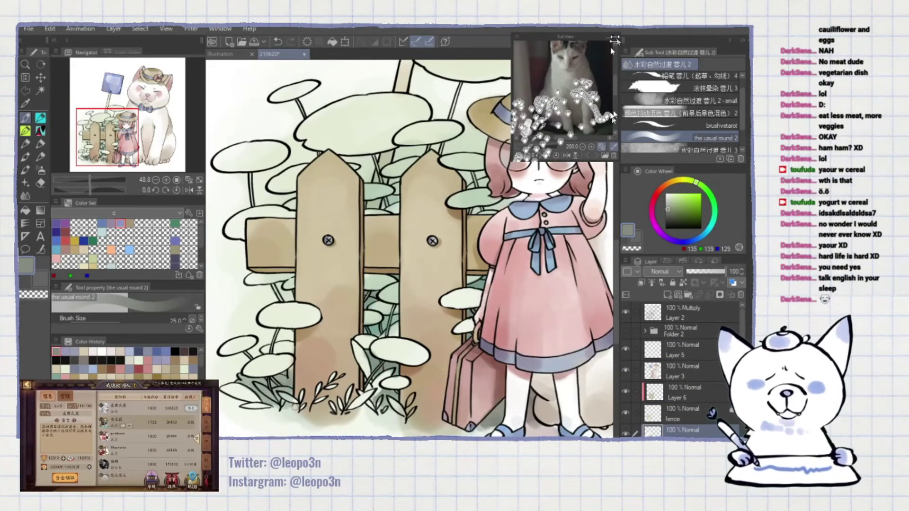
key("ctrl+minus")
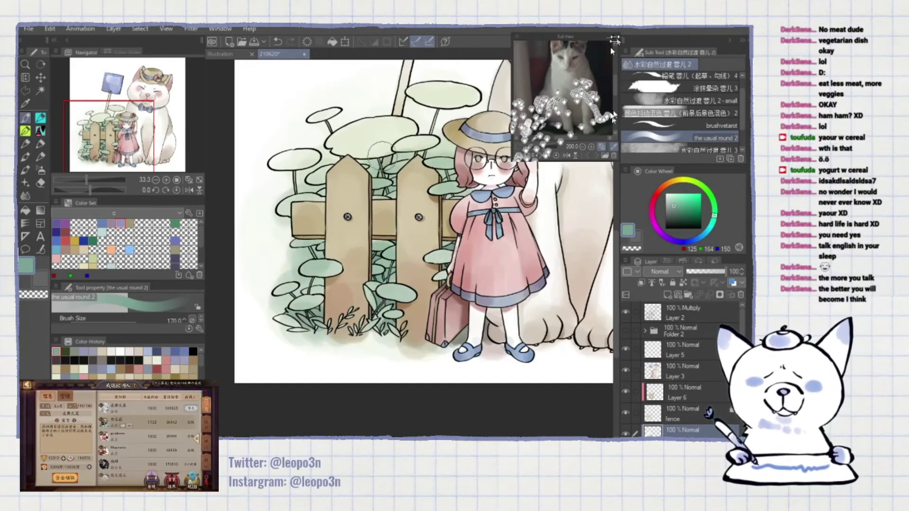
scroll(370, 258, "up", 3)
left_click_drag(245, 339, 369, 392)
scroll(113, 94, "down", 3)
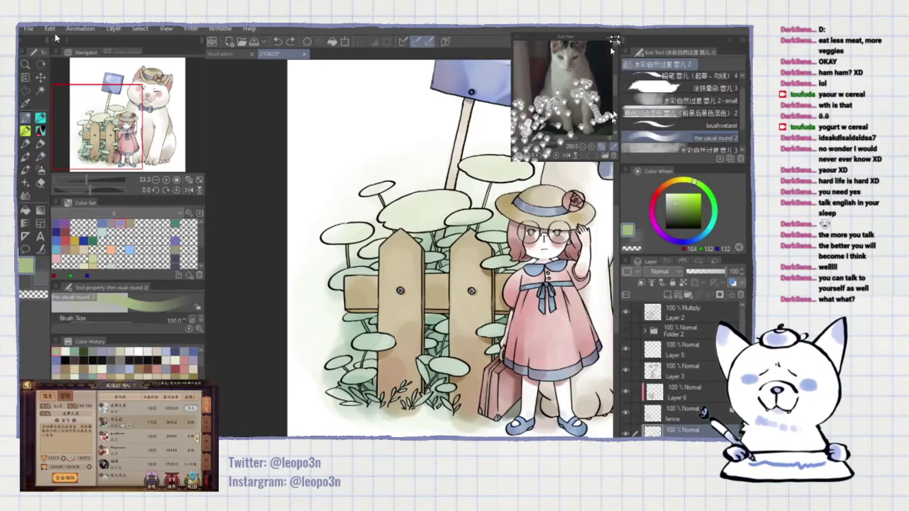
- Deepen the leaves and the gaps between them around the fence with sampled greens, reducing the brush size from 100 to 20
left_click(424, 211, "alt")
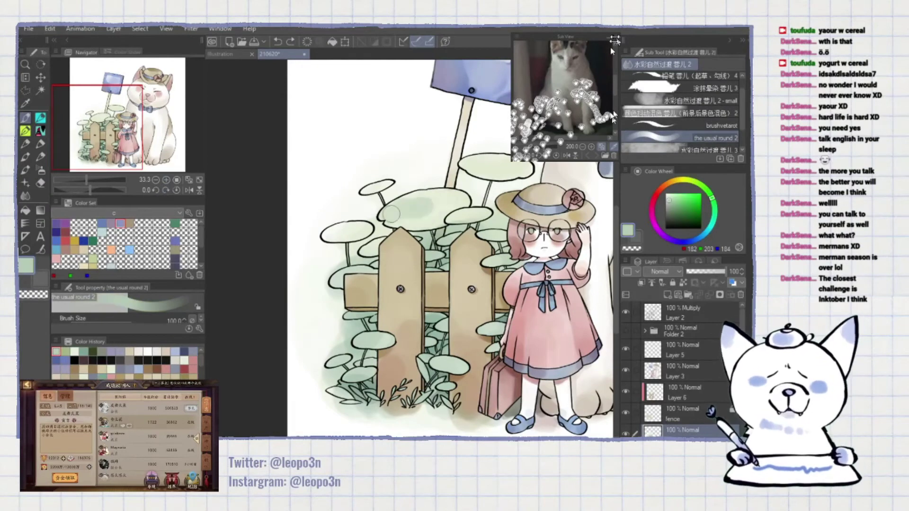
left_click_drag(343, 232, 374, 184)
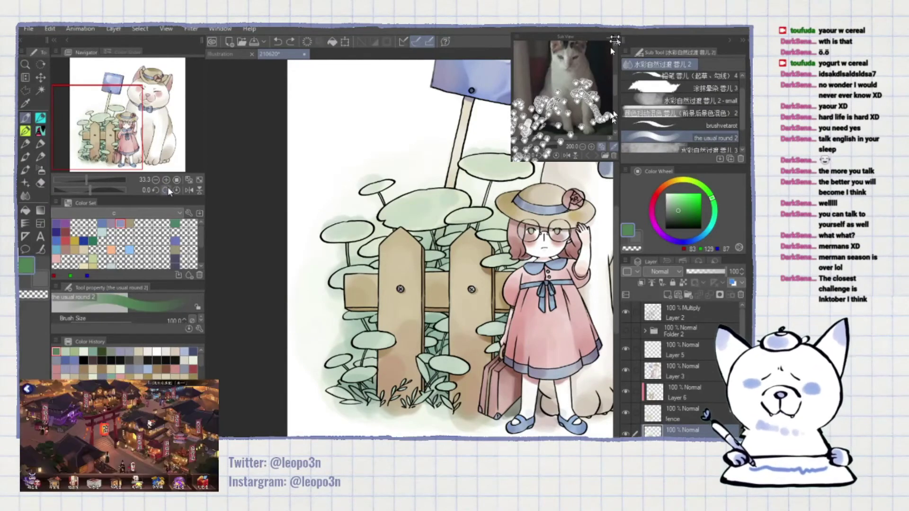
scroll(462, 392, "up", 2)
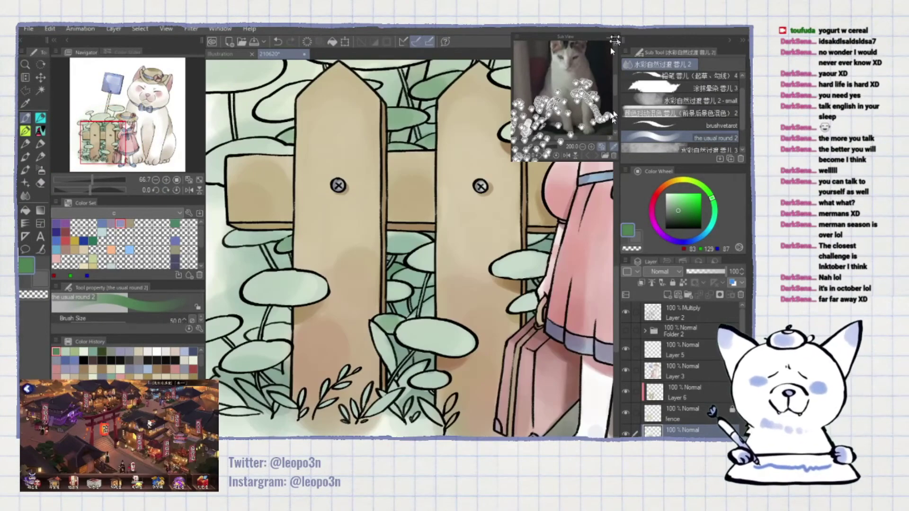
scroll(412, 246, "down", 2)
scroll(412, 247, "up", 1)
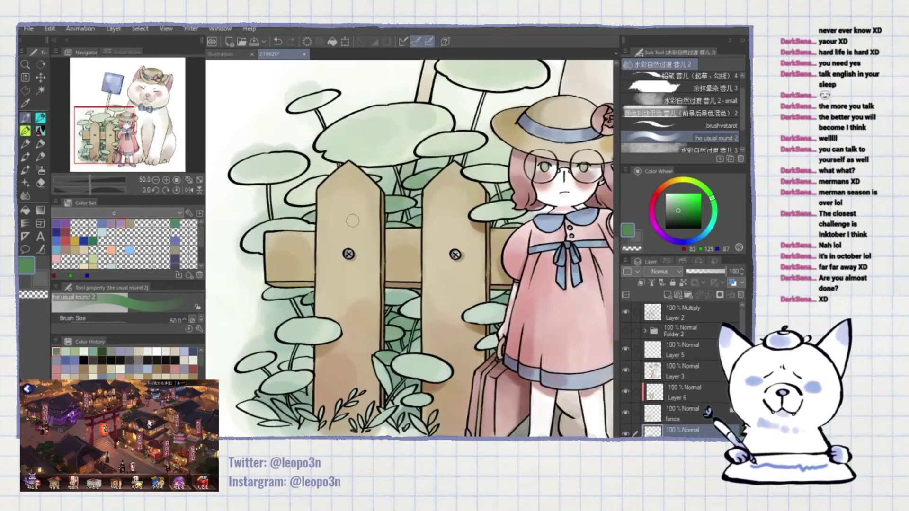
left_click_drag(352, 222, 331, 266)
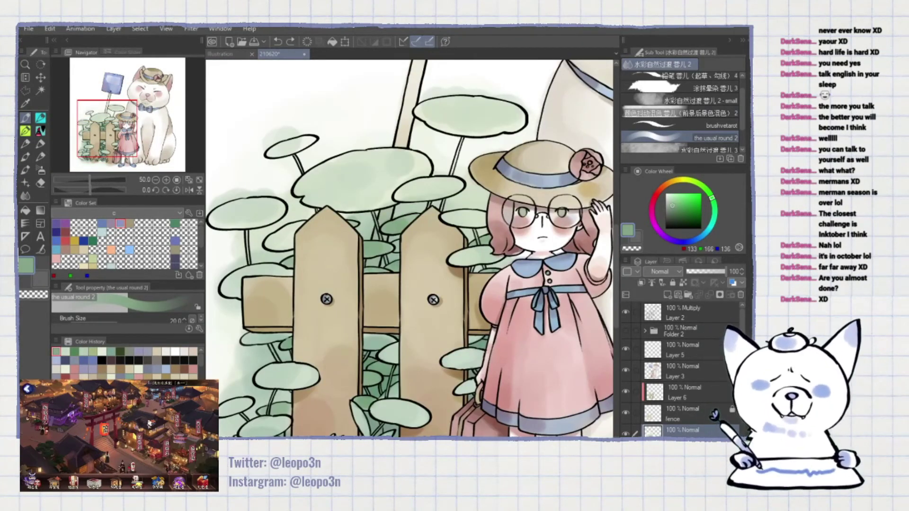
- Build up tonal shading on the leaf tops behind and beside the fence with sampled greens, starting at brush size 40
scroll(443, 162, "down", 1)
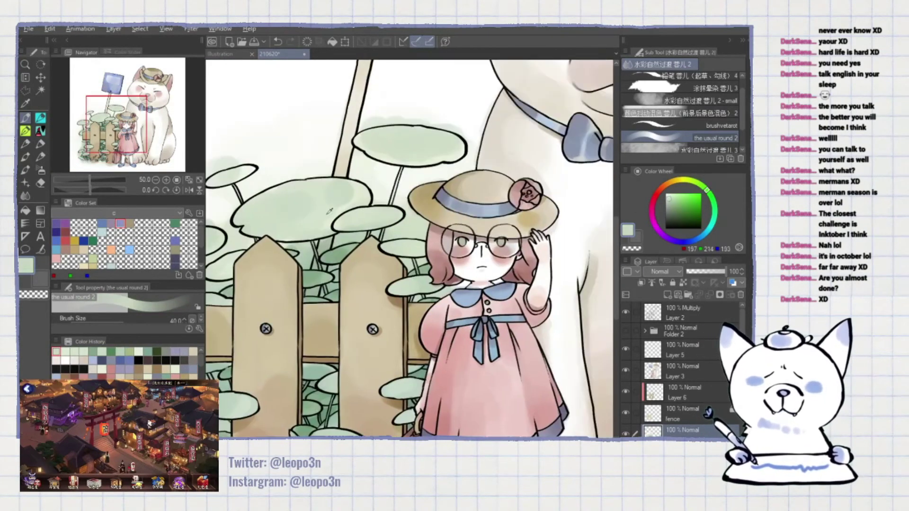
scroll(443, 162, "up", 1)
left_click_drag(344, 196, 445, 209)
scroll(244, 235, "down", 5)
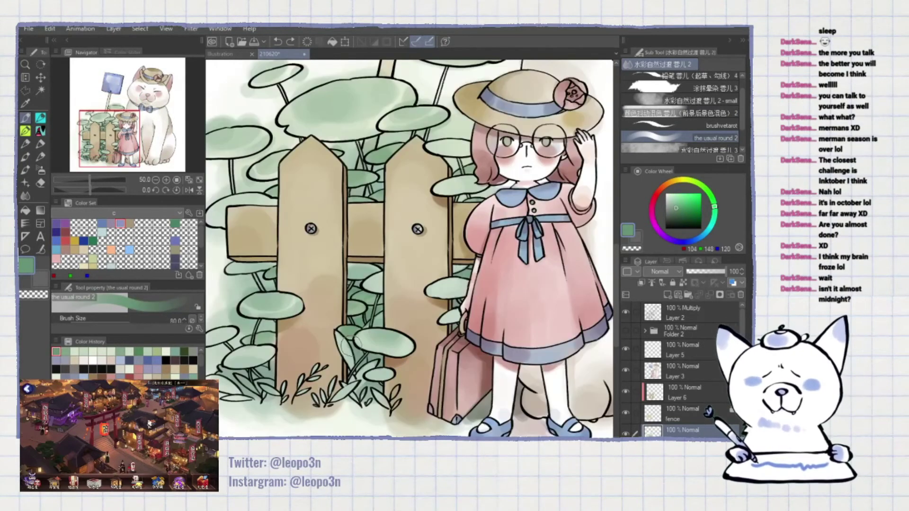
scroll(309, 304, "left", 4)
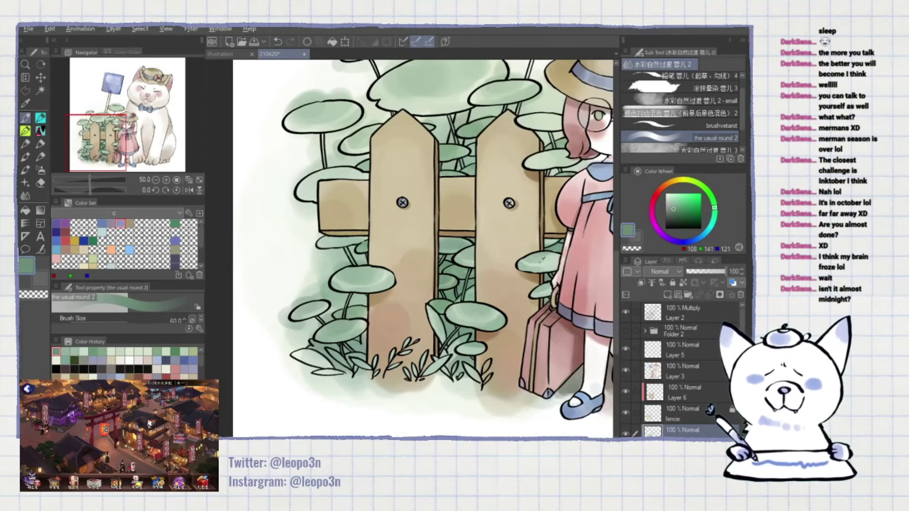
scroll(420, 206, "up", 5)
- Paint fine pale green veins on the largest leaf starting at brush size 12, and clean the area around it with near-white
left_click(362, 221, "alt")
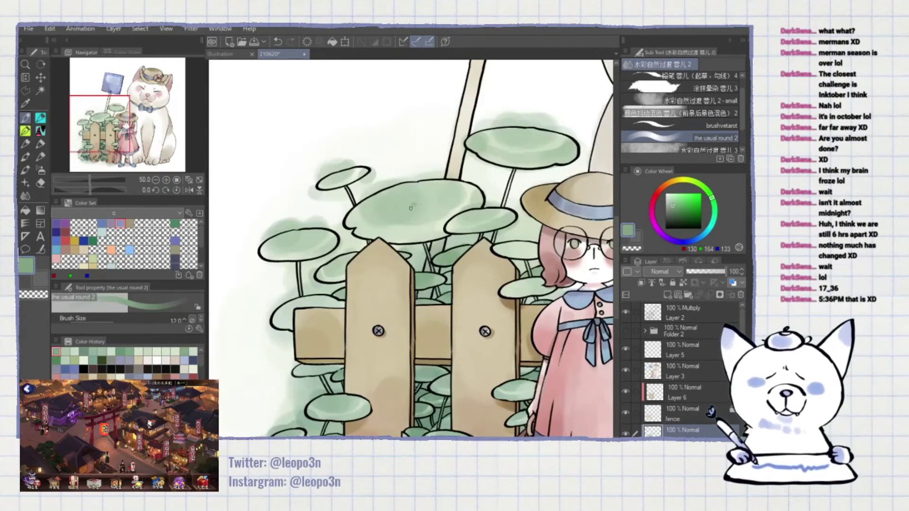
left_click_drag(461, 185, 416, 203)
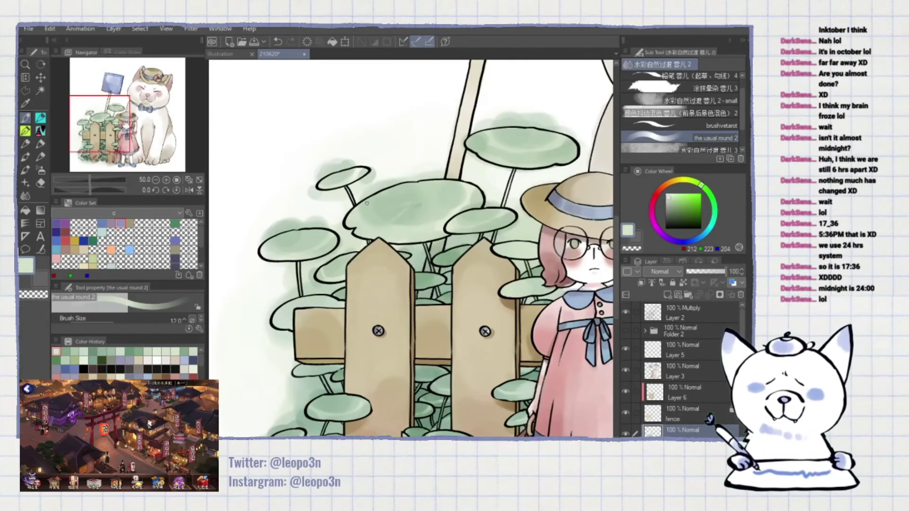
key("e")
key("b")
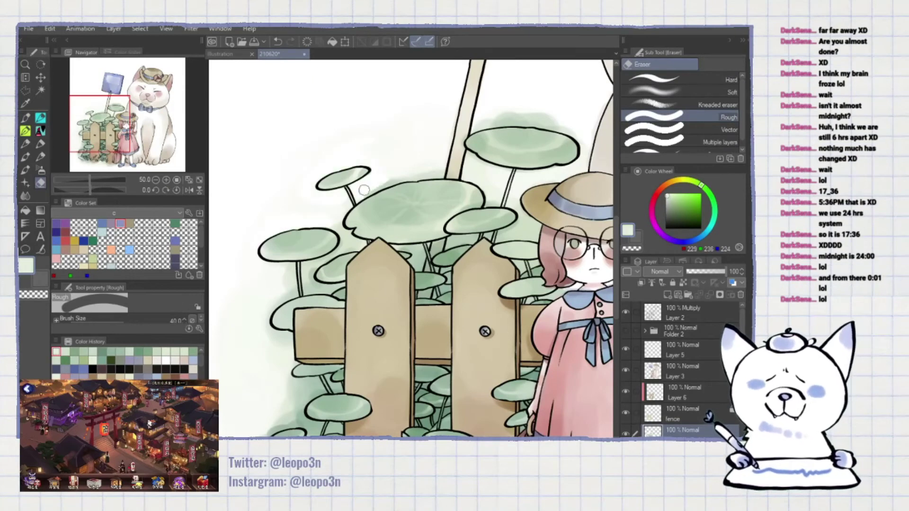
scroll(398, 172, "up", 5)
scroll(362, 246, "down", 2)
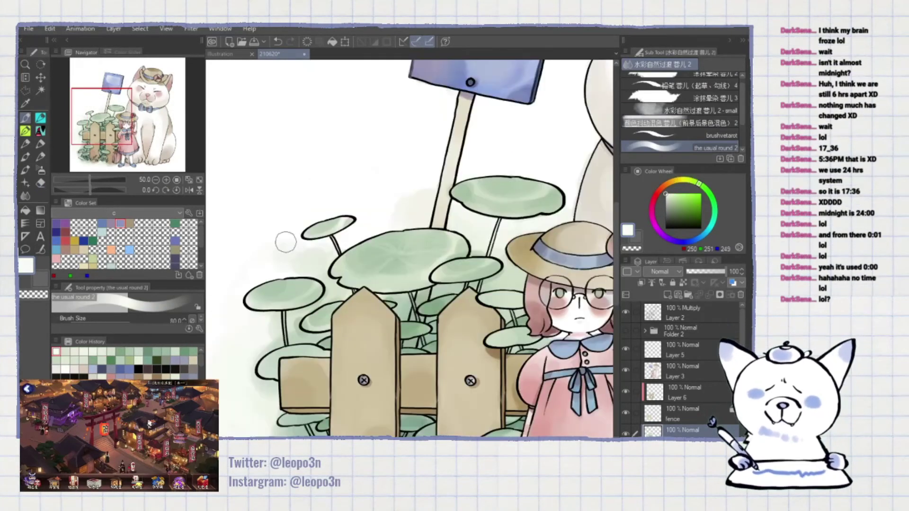
- Soften the green background wash around the leaves with a sampled pale green at brush size 300
left_click(340, 355, "alt")
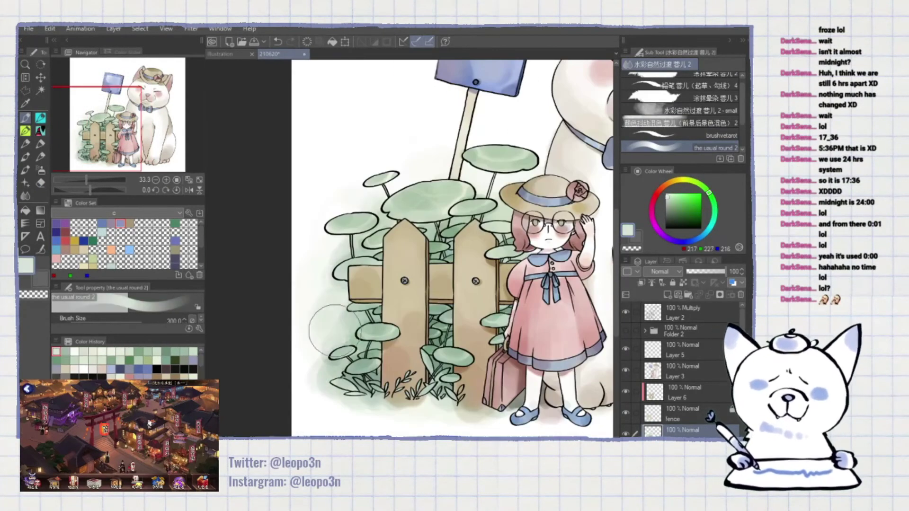
left_click_drag(422, 198, 393, 201)
left_click(392, 202, "alt")
key("bracketright")
key("bracketleft")
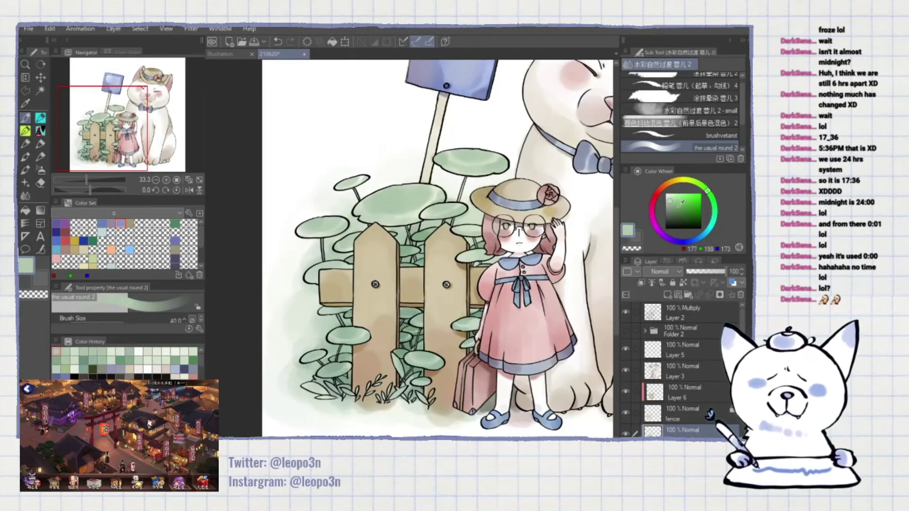
- Blend darker sampled greens into the largest leaf above the fence, adjusting the brush size down to 50
left_click(469, 221, "alt")
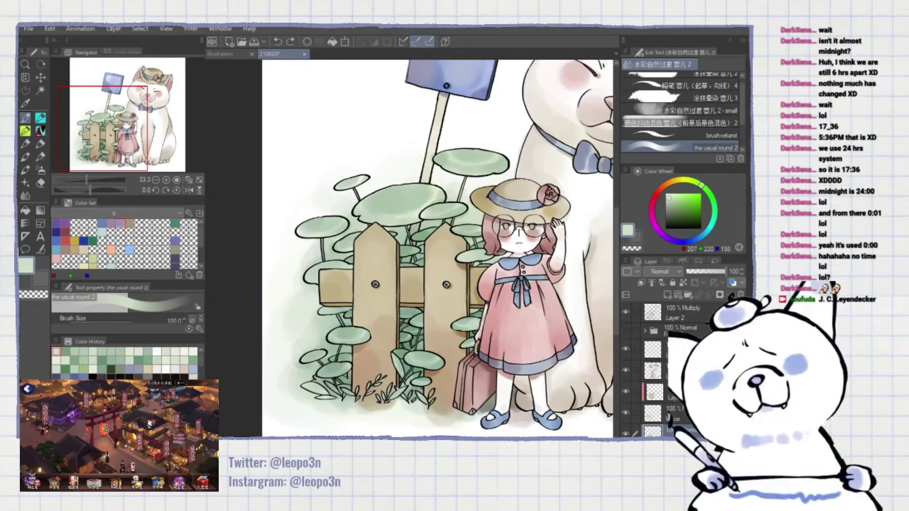
key("bracketright")
key("bracketright")
key("bracketright")
left_click(387, 207, "alt")
left_click_drag(374, 196, 387, 208)
key("bracketleft")
key("bracketleft")
key("bracketleft")
key("bracketleft")
key("bracketleft")
key("bracketleft")
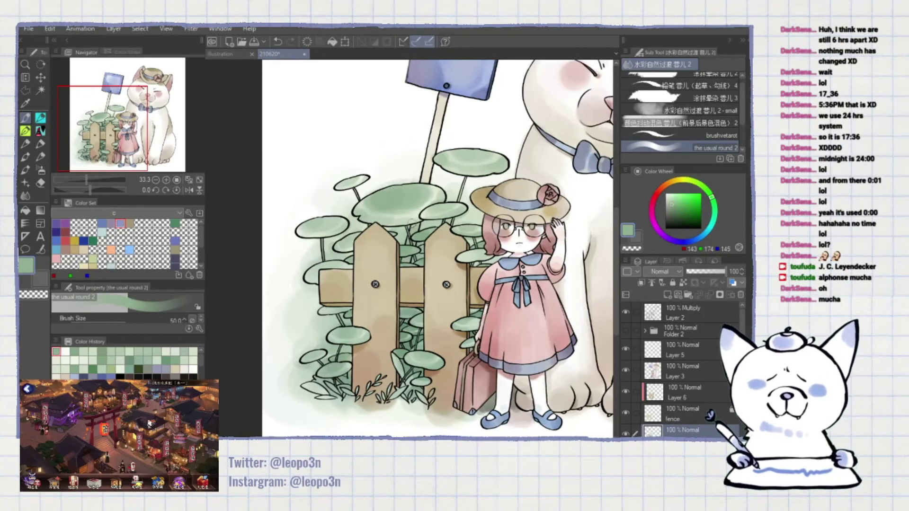
- Shade the leaves above and below the fence rail with sampled mid greens at brush size 60
left_click_drag(440, 370, 467, 353)
left_click(466, 353, "alt")
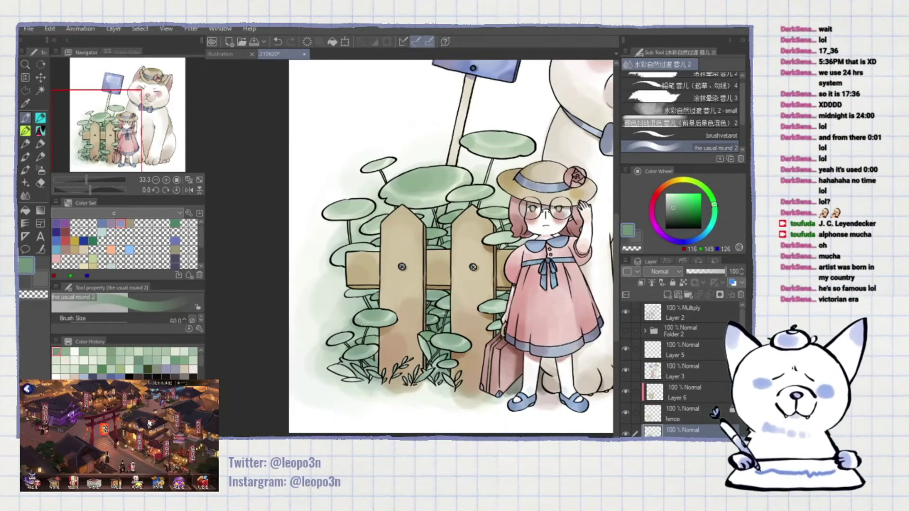
left_click_drag(455, 265, 446, 241)
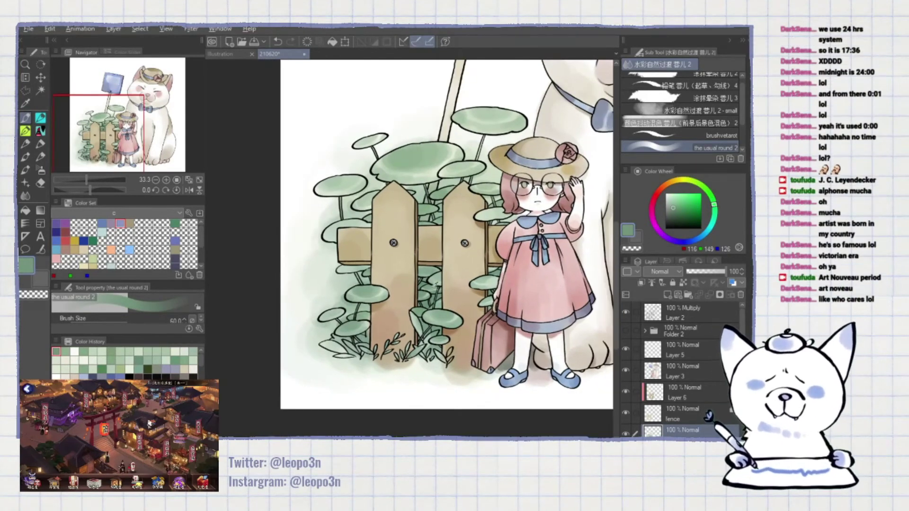
left_click(364, 294, "alt")
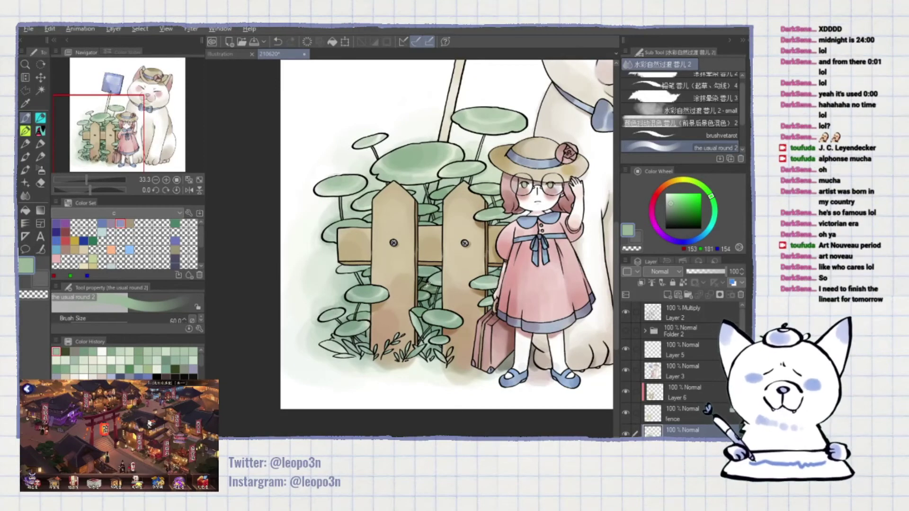
- Define light rims and darker shading on the individual leaves around the fence with sampled greens, including dark green at size 30
scroll(444, 333, "up", 2)
left_click_drag(229, 266, 329, 290)
left_click(329, 290, "alt")
left_click(374, 230, "alt")
left_click(521, 248, "alt")
left_click_drag(496, 118, 446, 214)
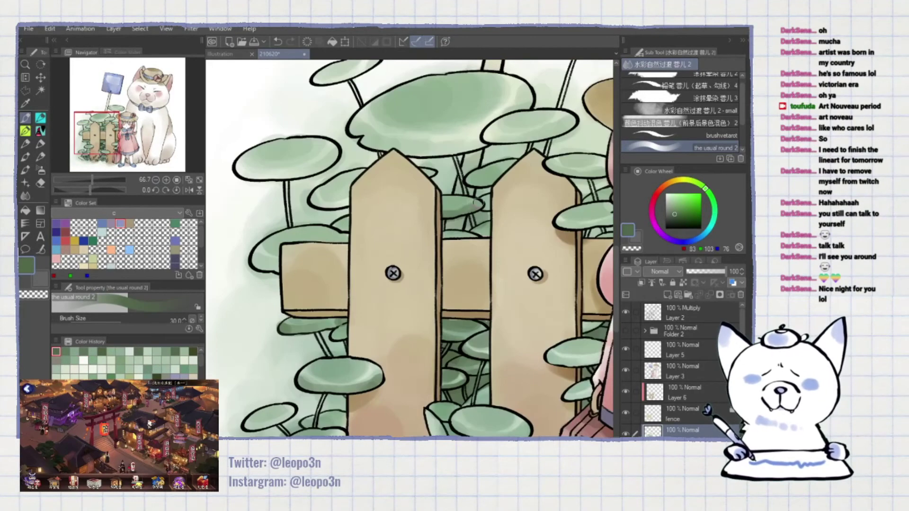
- Darken the gaps among the lower leaves with dark green and shade the fence screws, correcting edges with the Rough eraser
left_click_drag(496, 243, 419, 241)
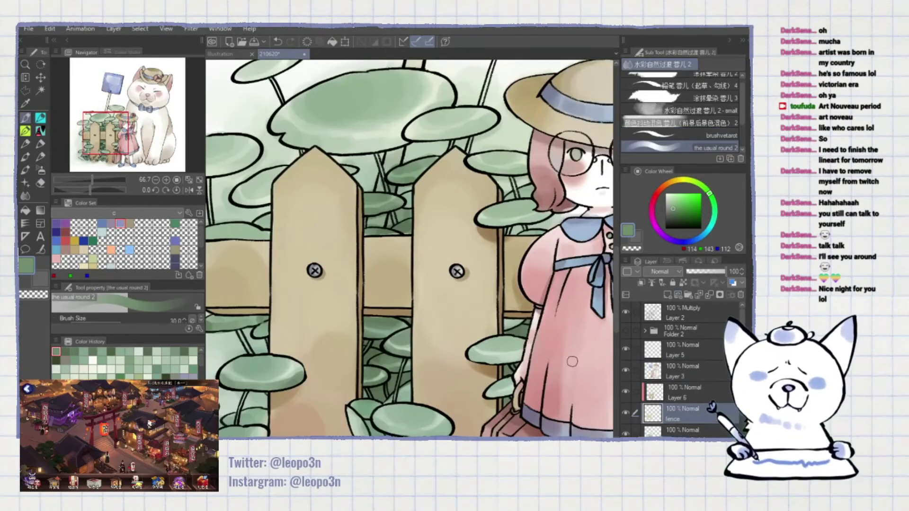
left_click(521, 220, "alt")
left_click(710, 135)
mouse_move(486, 268)
left_mouse_down()
mouse_move(411, 269)
mouse_move(436, 185)
mouse_move(530, 124)
left_mouse_up()
left_click(416, 218, "alt")
key("e")
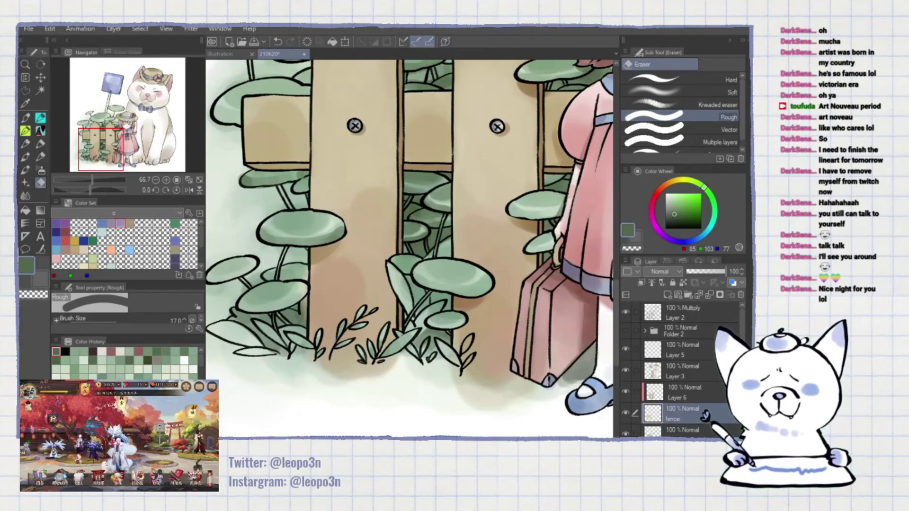
key("b")
- Colour the grass sprigs at the fence's base green and touch up the fence on Layer 6 with brown at brush size 25
left_click_drag(412, 190, 413, 346)
mouse_move(445, 148)
left_mouse_down()
mouse_move(480, 151)
mouse_move(379, 166)
mouse_move(440, 236)
mouse_move(483, 199)
mouse_move(453, 58)
mouse_move(460, 44)
left_mouse_up()
scroll(441, 236, "down", 2)
left_click(466, 110, "alt")
left_click(453, 58, "alt")
key("period")
left_click(682, 148)
left_click_drag(426, 189, 449, 172)
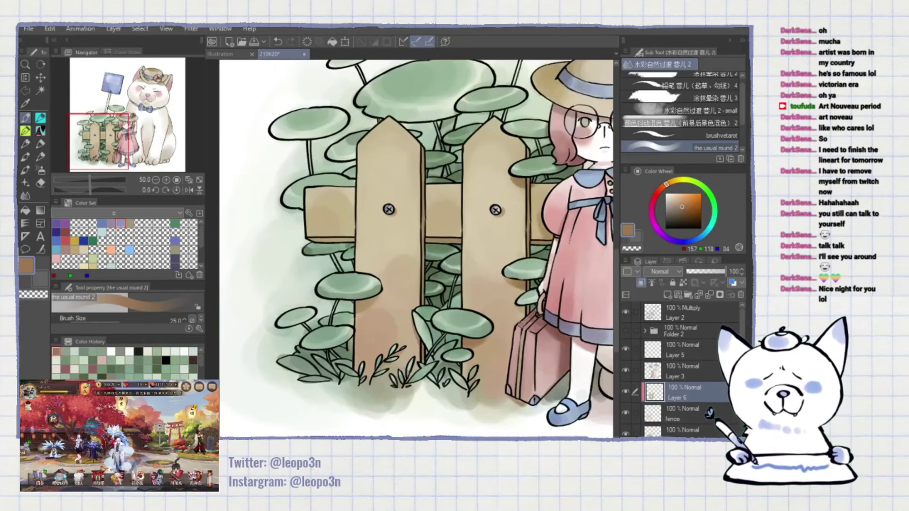
- Draw thin white radiating veins on the upper leaves on the layer below the fence at brush size 8
left_click(682, 372)
left_click(402, 265, "alt")
scroll(401, 160, "down", 2)
scroll(401, 159, "up", 2)
left_click(402, 159, "alt")
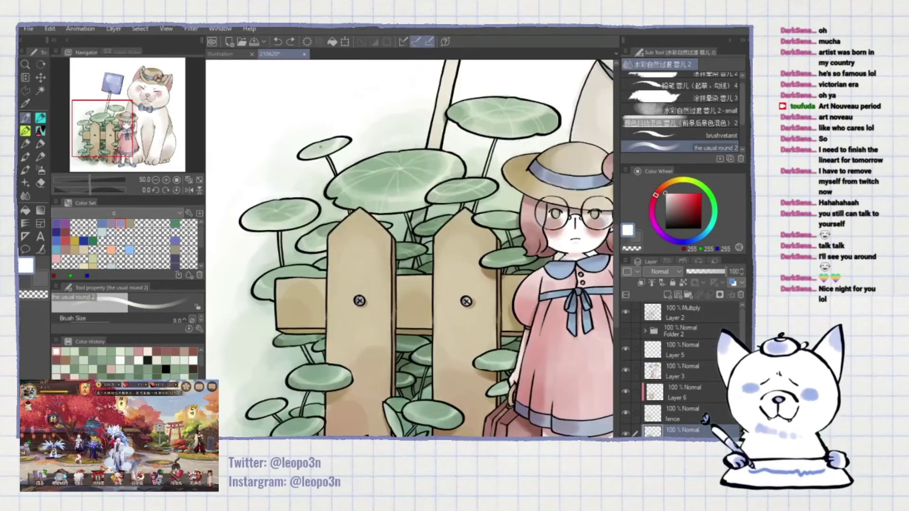
- Blend the leaves beside the fence with sampled greens and add fine pale green highlights to the lower leaves at brush size 8
left_click_drag(316, 370, 307, 323)
left_click(307, 323, "alt")
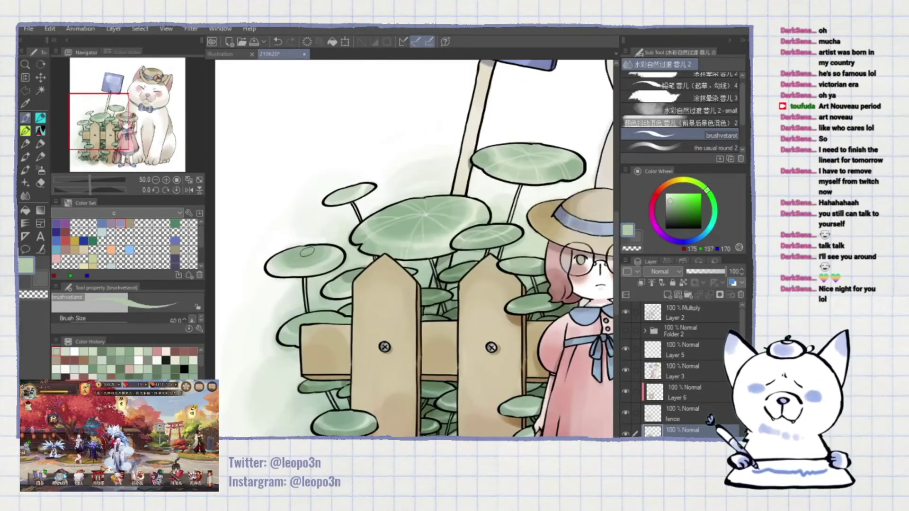
left_click(307, 251, "alt")
key(".")
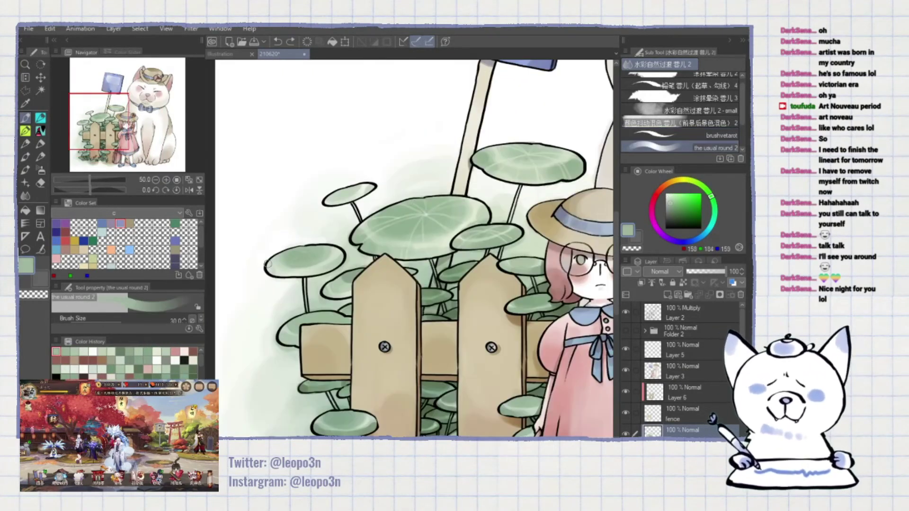
left_click_drag(344, 419, 357, 320)
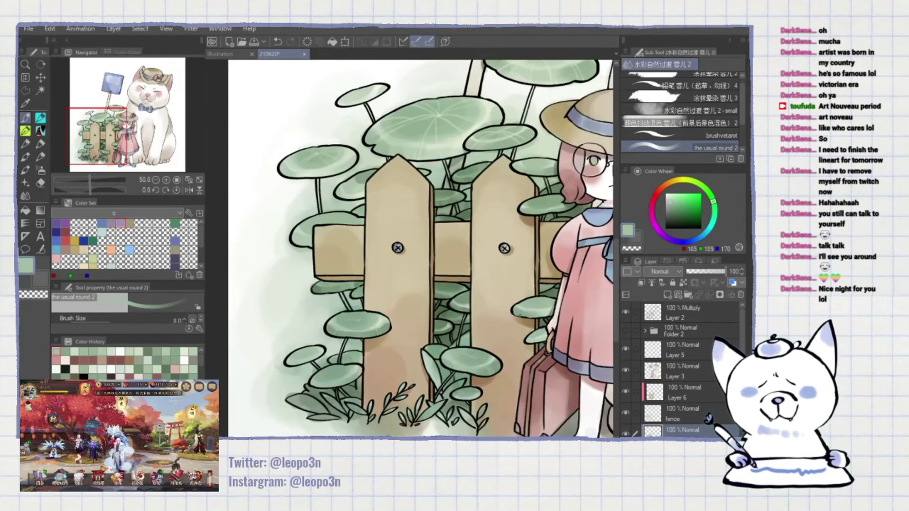
- Blend sampled greens into the leaves around the fence, continuing over the lower leaves on new Layer 7 at brush sizes 6 to 12
left_click(549, 305, "alt")
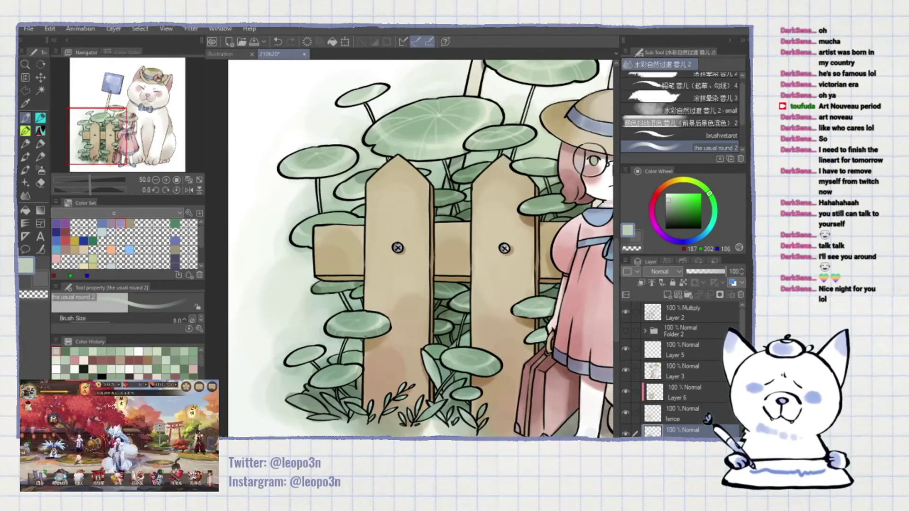
scroll(435, 128, "down", 2)
left_click(435, 128, "alt")
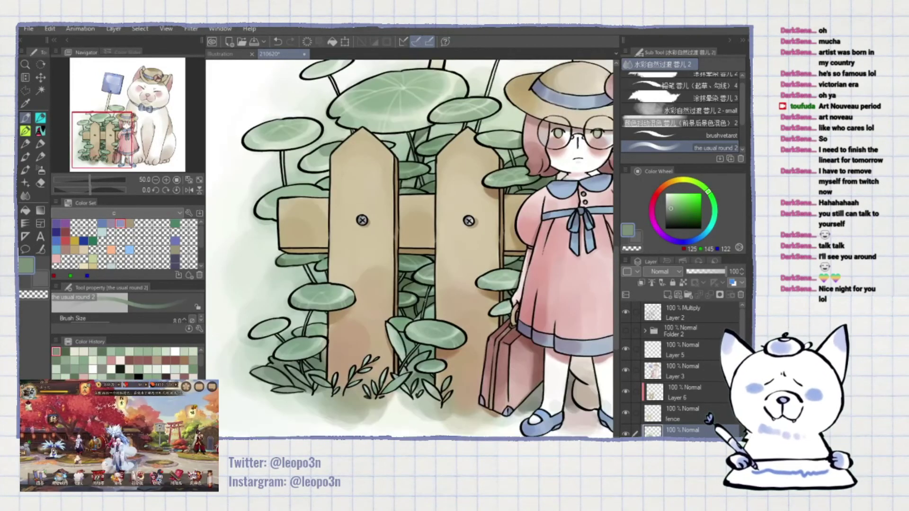
scroll(410, 249, "up", 3)
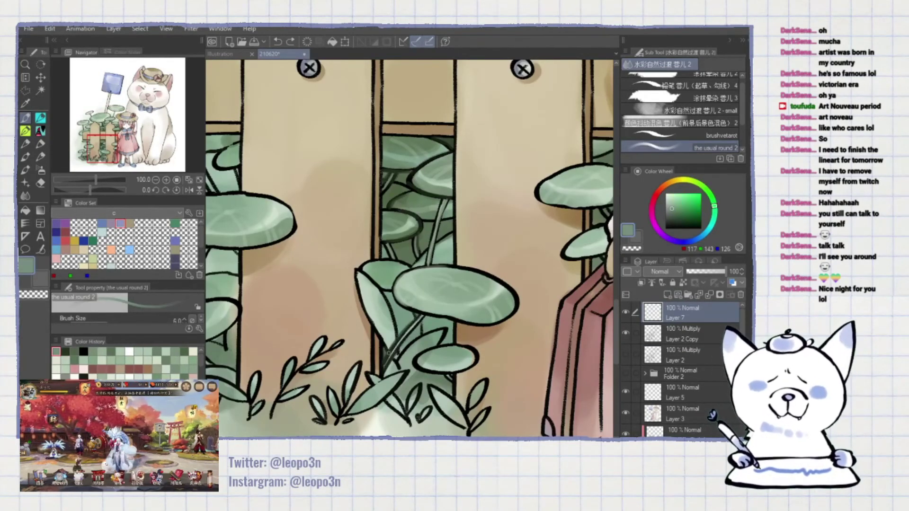
scroll(399, 351, "down", 3)
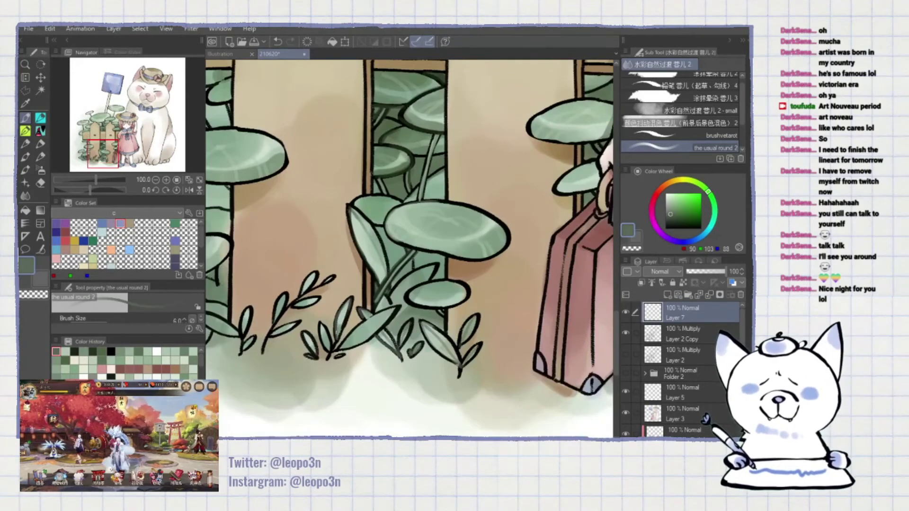
scroll(334, 322, "left", 5)
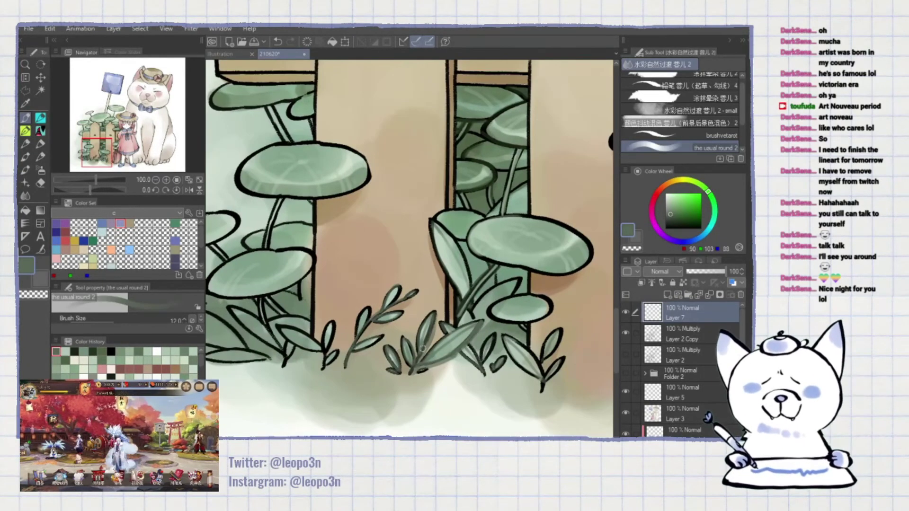
scroll(410, 249, "down", 5)
- Draw dark stem lines among the leaves between the fence posts on Layer 7 with the brushvetarot brush at size 20
scroll(317, 271, "up", 5)
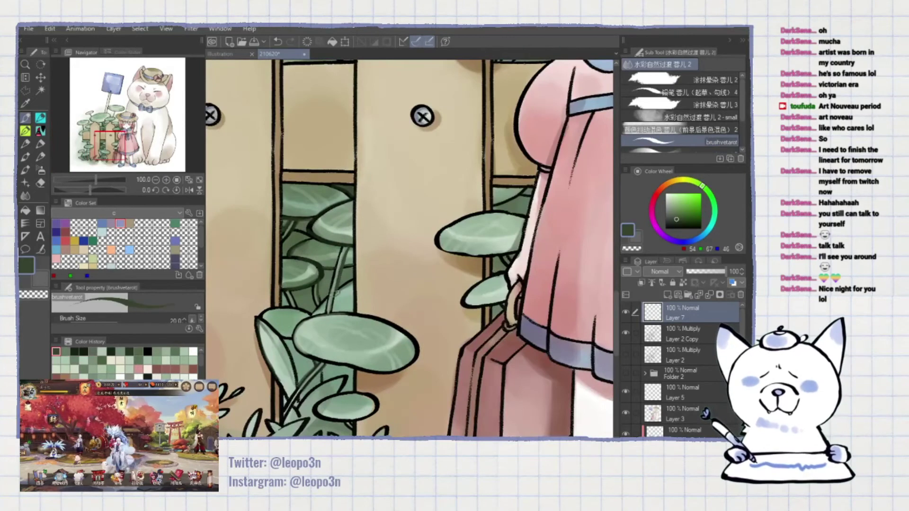
scroll(351, 264, "down", 5)
scroll(407, 228, "up", 6)
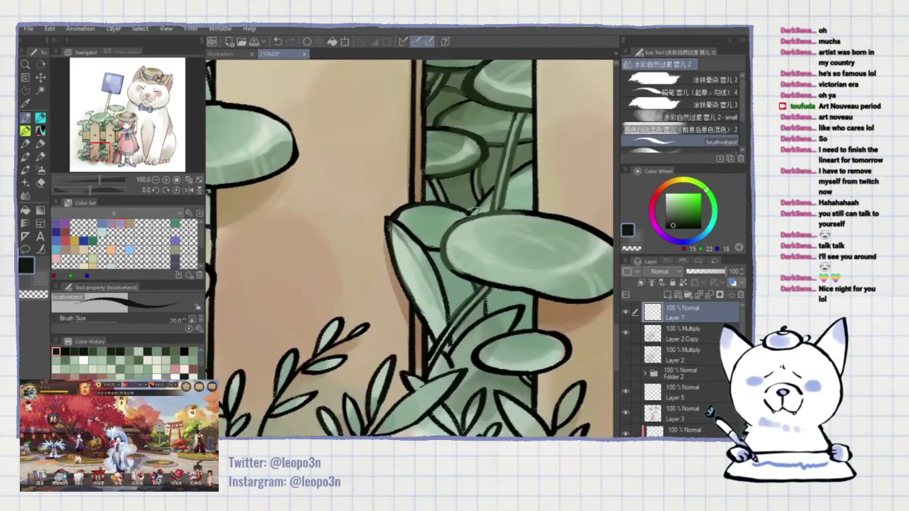
scroll(422, 202, "down", 5)
scroll(473, 223, "up", 5)
left_click(511, 234, "alt")
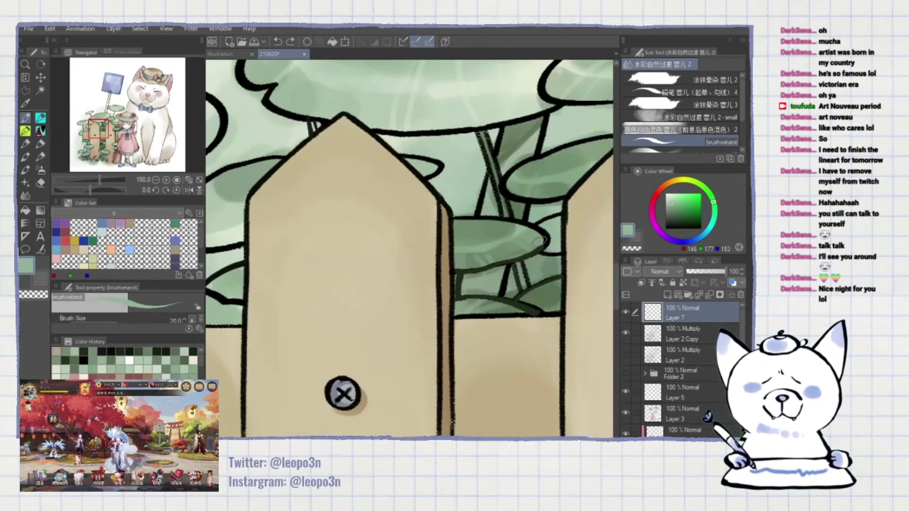
- Place Layer 7 below the fence layer and darken the foliage behind the fence on Layer 4, cleaning edges with the Rough eraser at size 120
scroll(511, 233, "down", 3)
scroll(410, 246, "down", 4)
left_click(656, 402)
scroll(426, 265, "down", 3)
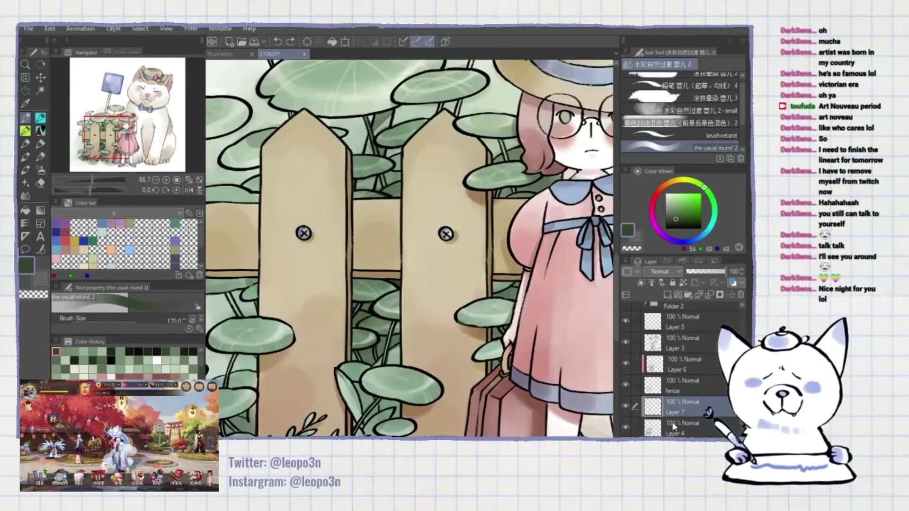
scroll(426, 265, "up", 3)
left_click(445, 277, "ctrl")
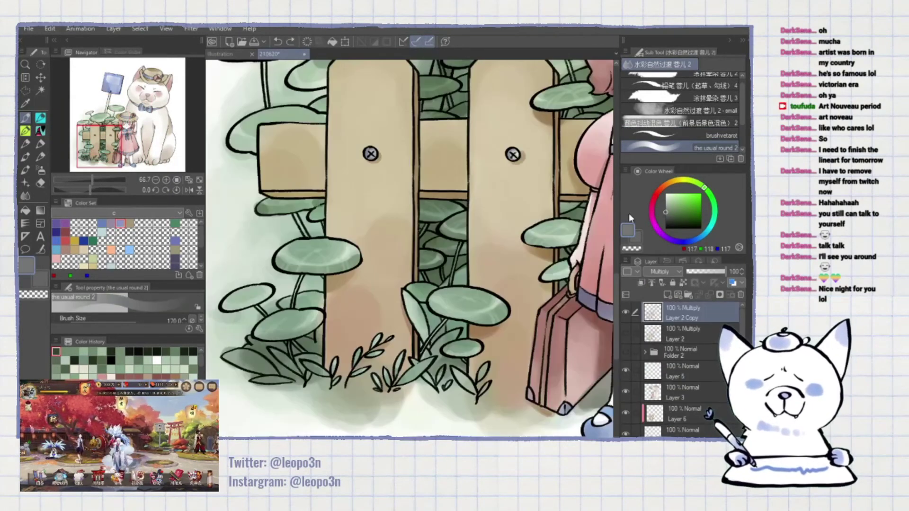
scroll(445, 277, "down", 3)
scroll(473, 228, "up", 1)
left_click(483, 210, "ctrl")
key("e")
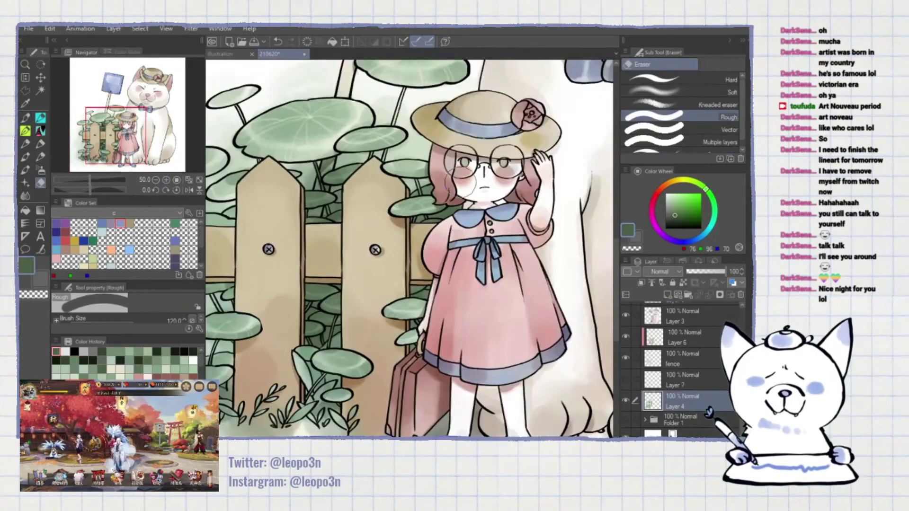
left_click_drag(483, 211, 634, 166)
- Soften the fence's base with sampled colour on Layer 6 at brush size 120 and wash pale green over the ground on Layer 3 at size 200
key("b")
left_click(531, 412, "ctrl")
left_click(531, 386, "alt")
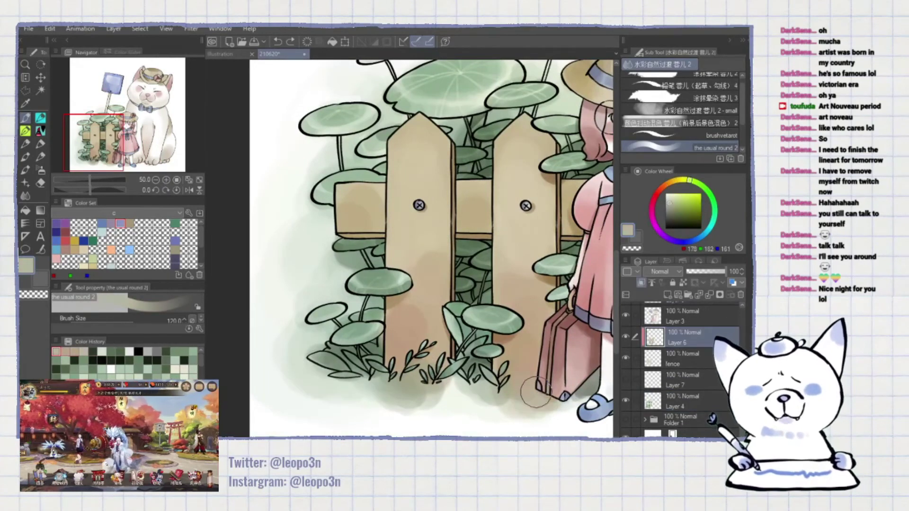
scroll(531, 386, "down", 1)
left_click(365, 334, "alt")
left_click(389, 370, "ctrl")
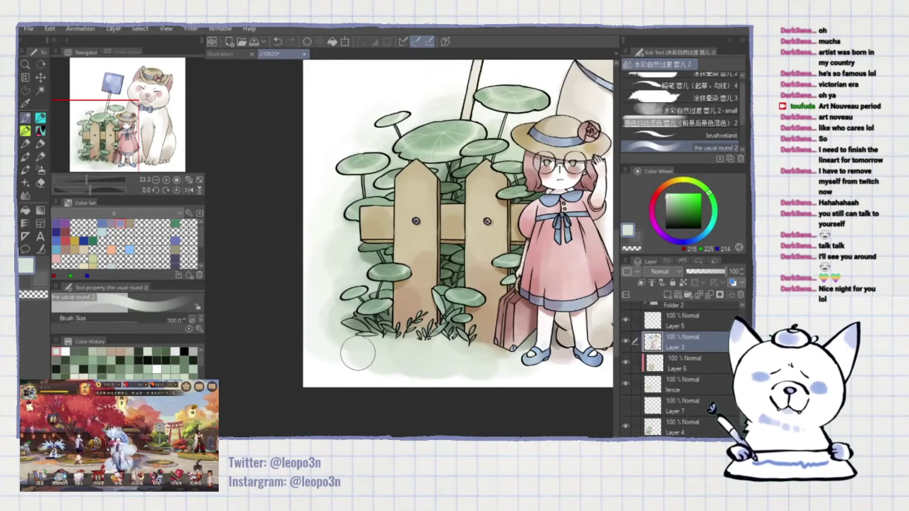
- Retouch the foliage beside the fence's left end on Layer 3 with sampled greens at brush size 10
left_click(110, 139)
left_click(166, 180)
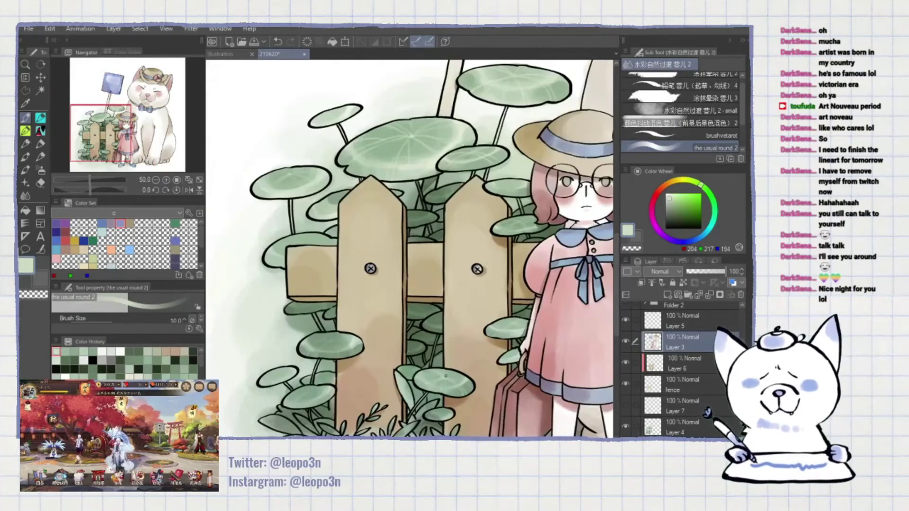
left_click(350, 296, "alt")
mouse_move(300, 280)
left_mouse_down()
mouse_move(351, 296)
mouse_move(285, 340)
left_mouse_up()
left_click(429, 151, "alt")
scroll(407, 247, "down", 5)
scroll(428, 323, "up", 5)
- Try to paint dark green grass tufts along the fence's base on new Layer 8 at brush sizes 8 to 40
key("ctrl+shift+n")
left_click(427, 323, "alt")
scroll(412, 242, "down", 1)
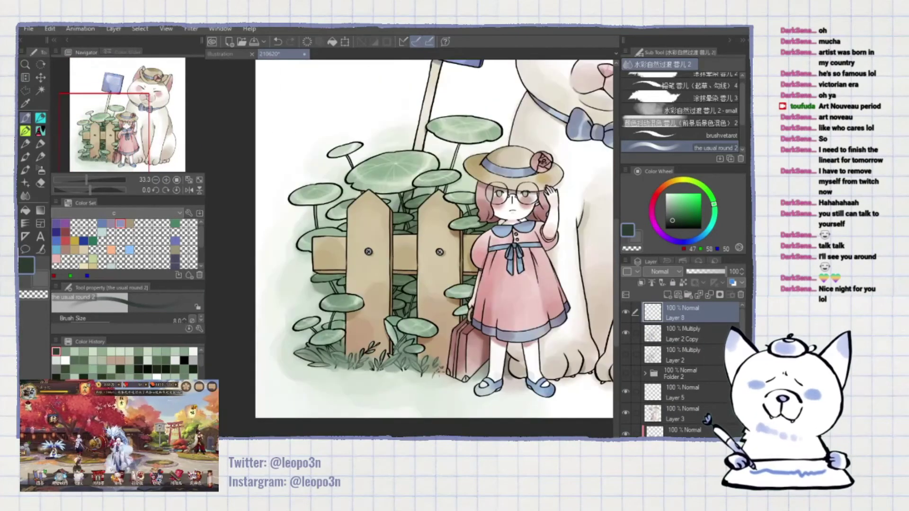
scroll(412, 246, "up", 2)
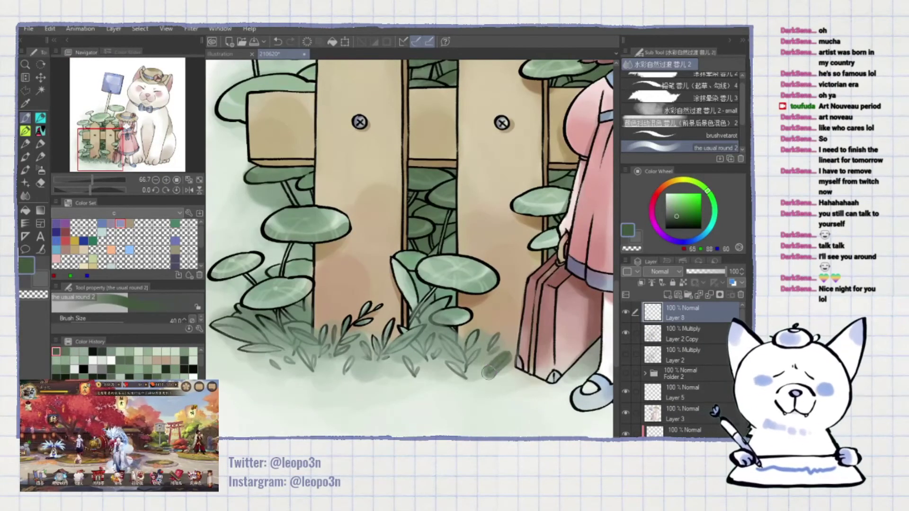
- Hide the painted grass layer and repaint the base of the fence posts on Layer 6 with brown at brush size 100
key("ctrl+shift+n")
scroll(407, 246, "down", 2)
scroll(407, 246, "up", 2)
scroll(636, 376, "down", 3)
left_click(636, 376)
left_click(626, 398)
left_click(626, 398)
left_click(653, 398)
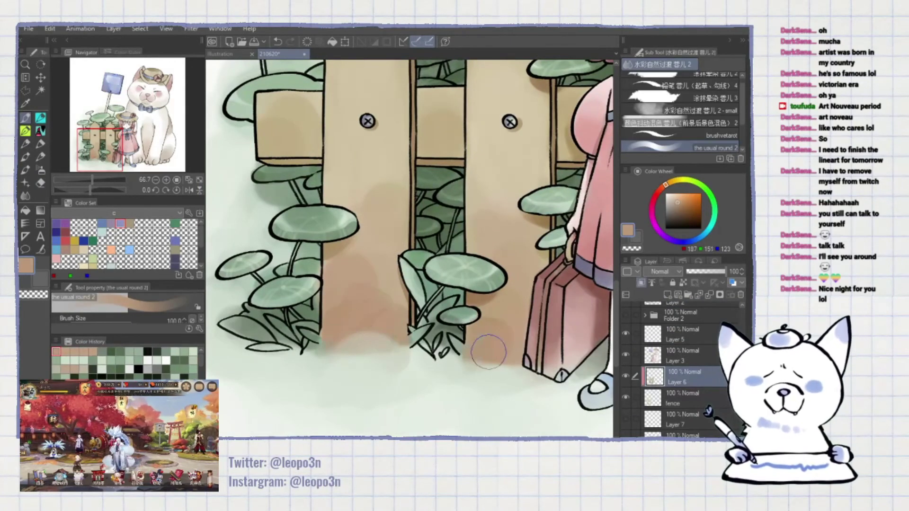
key("ctrl+z")
- Rework the outlines at the fence's base in near-black on Layer 2 Copy with the brushvetarot brush at size 40
left_click(682, 135)
left_click(408, 325, "alt")
scroll(407, 325, "down", 2)
scroll(408, 324, "up", 2)
left_click(682, 353)
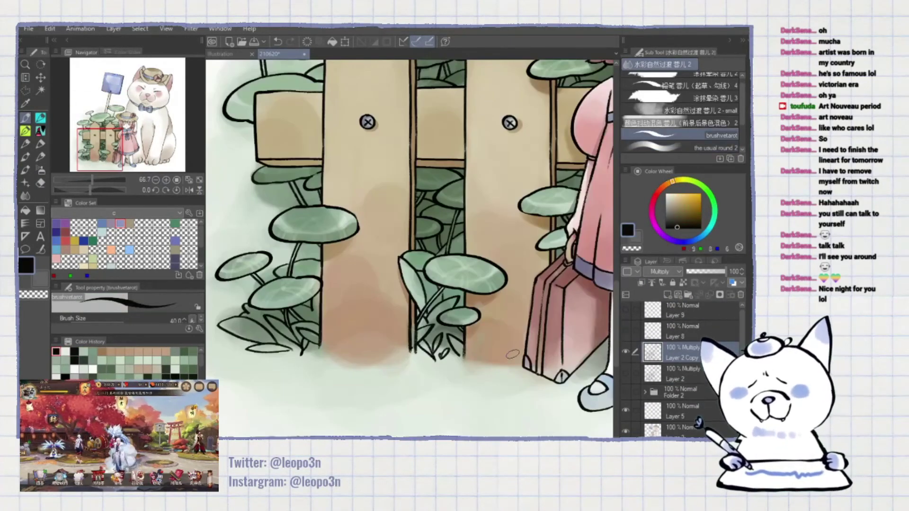
- Erase the lowest leaf outlines beside the fence and blend the plants' base into the ground with sampled green
scroll(384, 320, "down", 2)
scroll(383, 320, "up", 2)
left_click(384, 319, "alt")
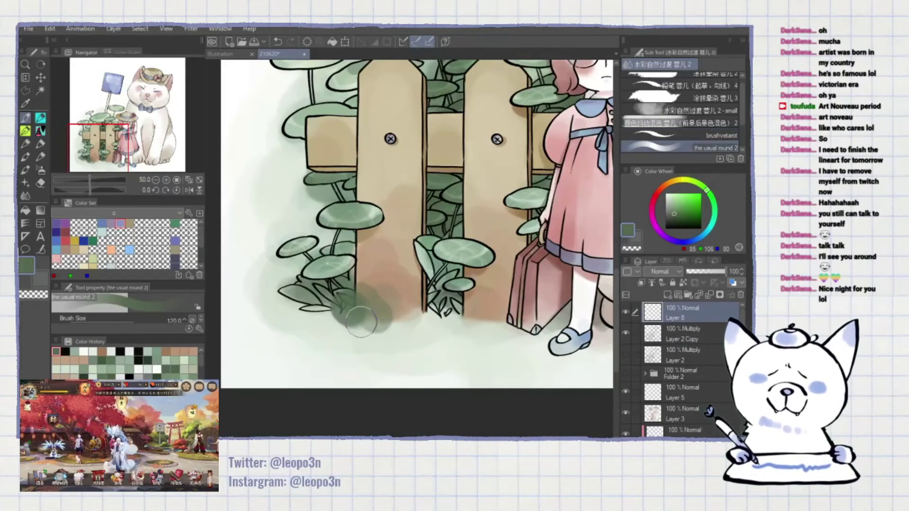
key("e")
left_click(383, 303, "alt")
left_click_drag(383, 303, 406, 310)
key("b")
left_click(302, 296, "alt")
left_click_drag(506, 286, 497, 330)
left_click(497, 330, "alt")
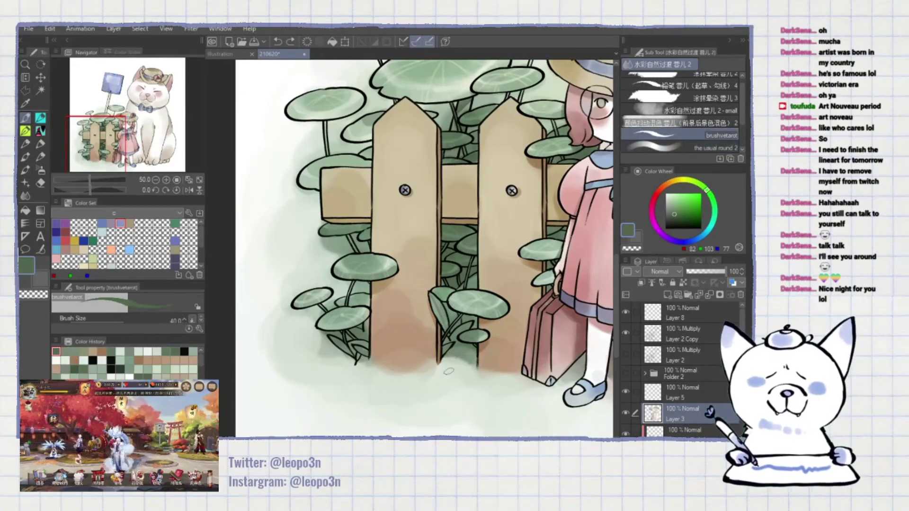
- Sketch black grass blades along the base of the plants and fence with the brushvetarot brush at size 40
scroll(409, 248, "up", 2)
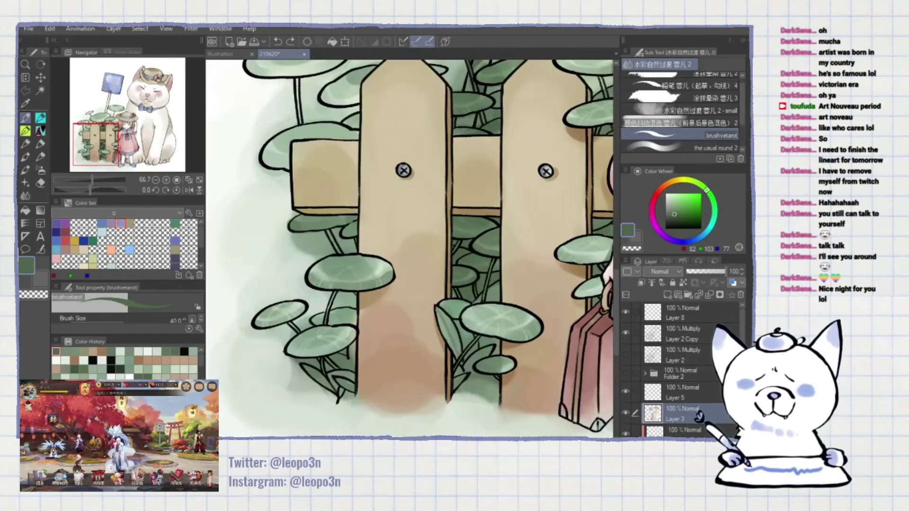
scroll(269, 362, "down", 3)
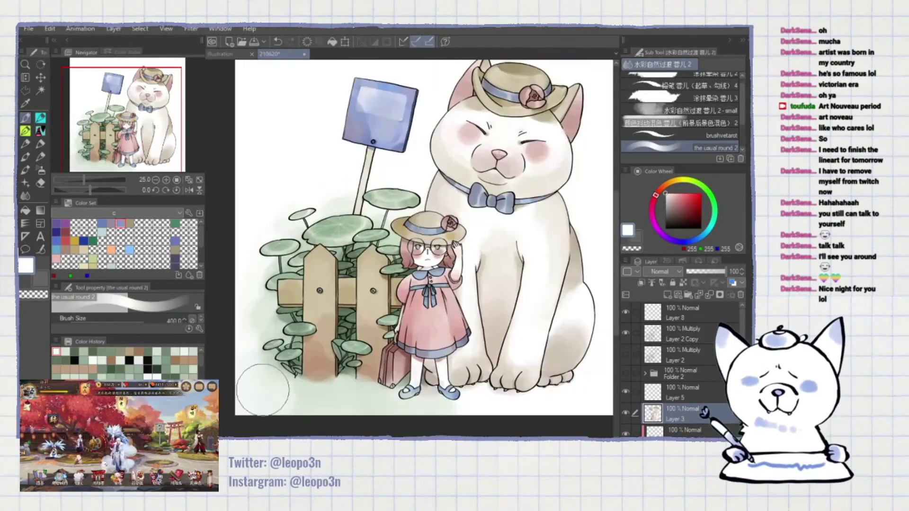
scroll(340, 303, "up", 3)
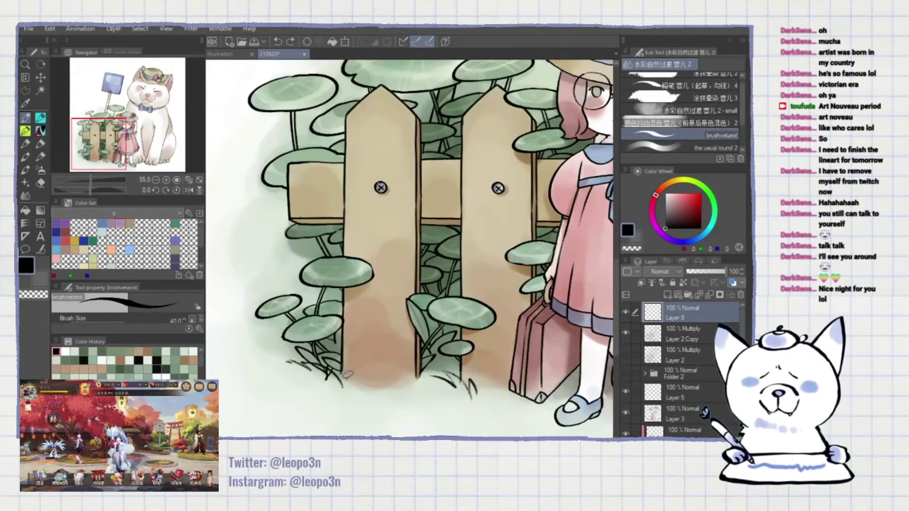
scroll(412, 248, "down", 3)
scroll(412, 248, "up", 3)
- Wash yellow-green over the grass along the fence's base on Layer 5 with the usual round 2 brush at size 80
left_click(682, 392)
key("e")
key("b")
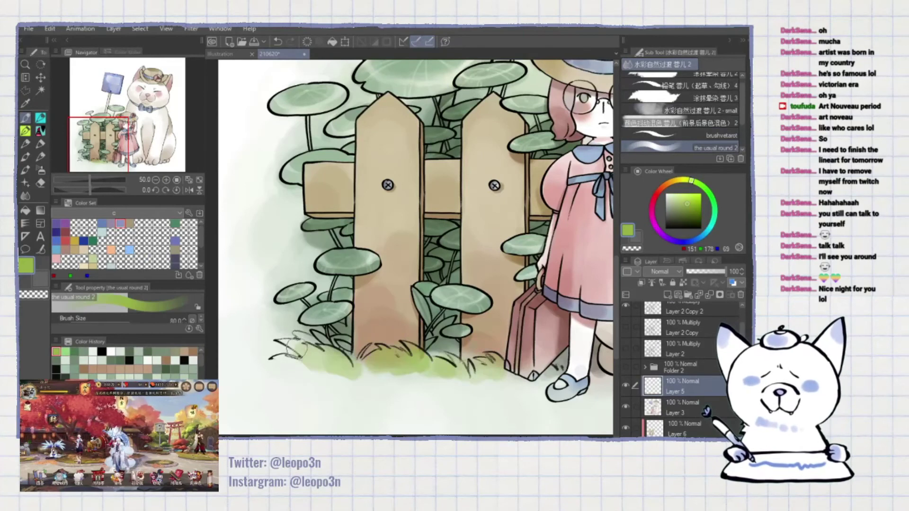
scroll(374, 357, "down", 3)
scroll(369, 332, "up", 2)
- Soften outlines near the grass on Layer 2 Copy 2 with the Soft eraser and shade the grass darker green on Layer 5 at brush size 20
key("e")
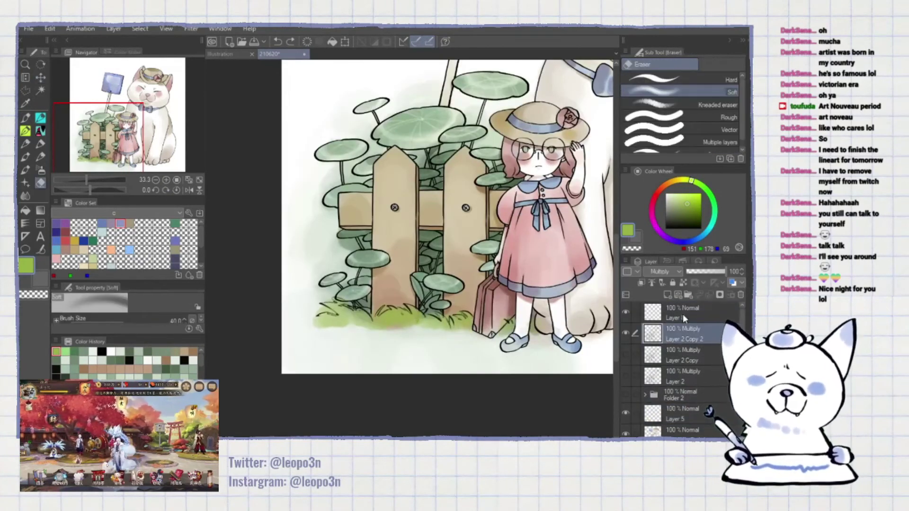
key("b")
left_click_drag(359, 325, 289, 345)
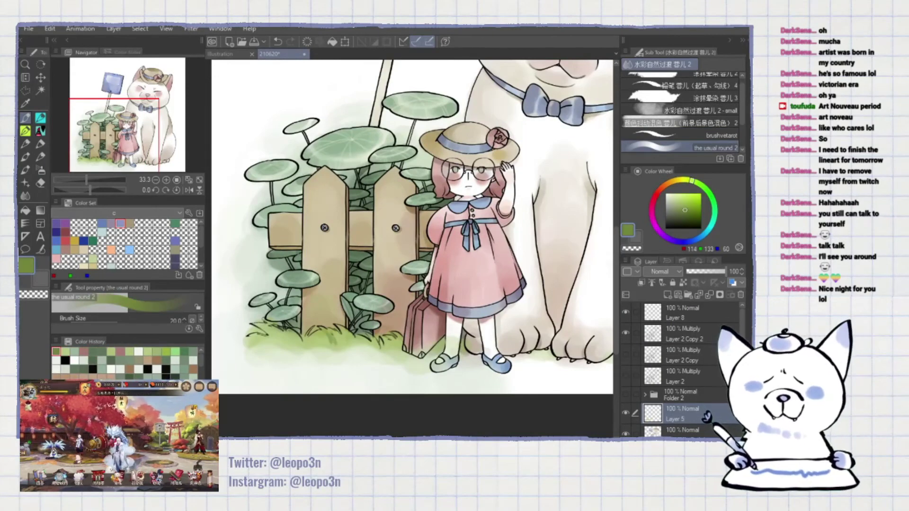
left_click(682, 414)
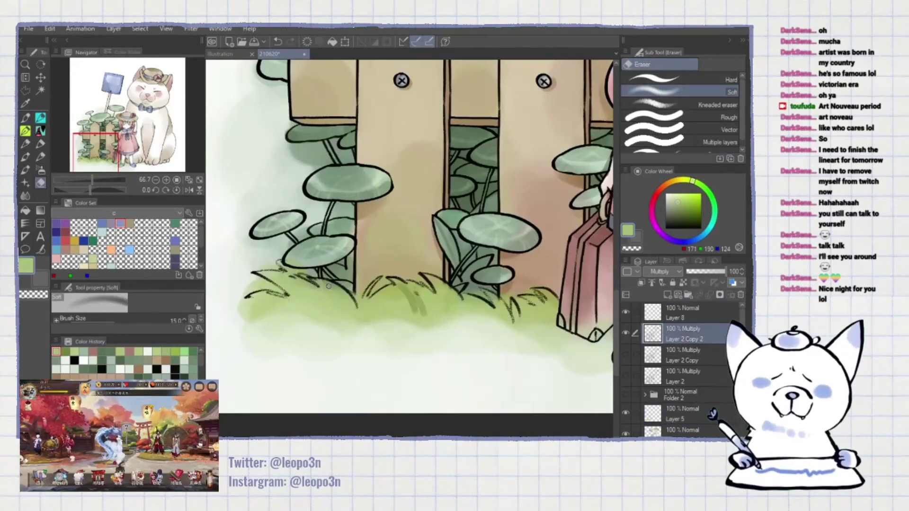
- Fade the grass outlines on Layer 2 Copy 2 with the Soft eraser at size 15 and add muted dark green between blades on Layer 5
left_click_drag(265, 277, 306, 307)
left_click_drag(428, 280, 445, 310)
left_click_drag(364, 301, 386, 320)
key("ctrl+minus")
key("ctrl+minus")
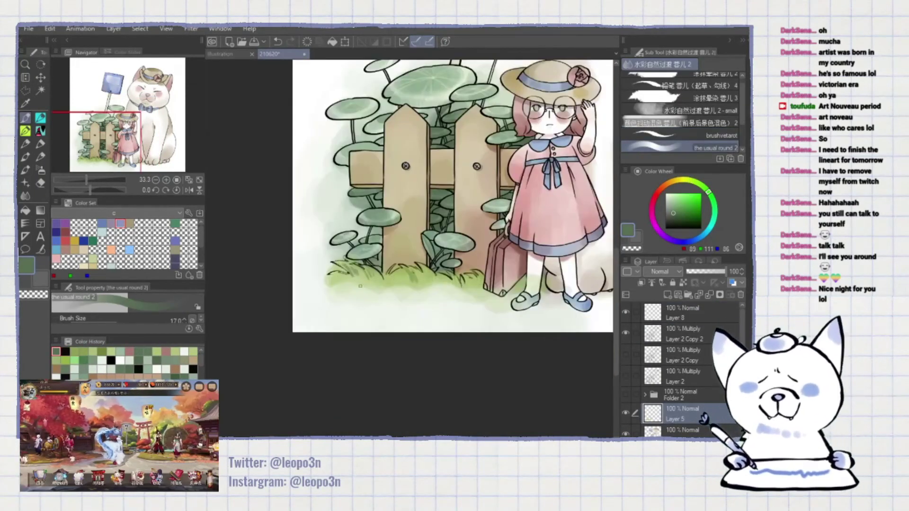
- Paint dark green blades into the grass on Layer 5 with the brushvetarot brush at size 40
key("ctrl+plus")
key("ctrl+plus")
key("comma")
key("ctrl+minus")
key("ctrl+minus")
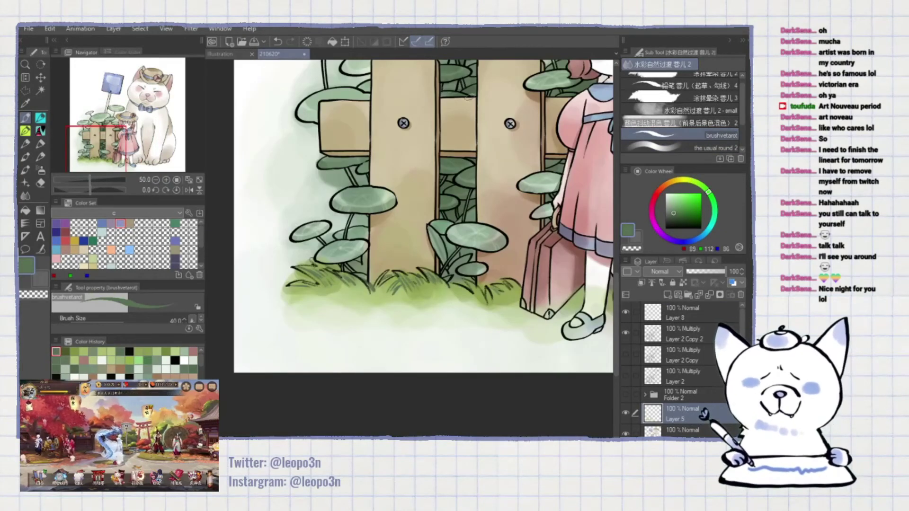
- Blend sampled greens into the grass, trying the 涂抹晕染 2 and 平変化ペン 3 brushes
key("ctrl+plus")
key("period")
left_click(403, 283, "alt")
key("ctrl+plus")
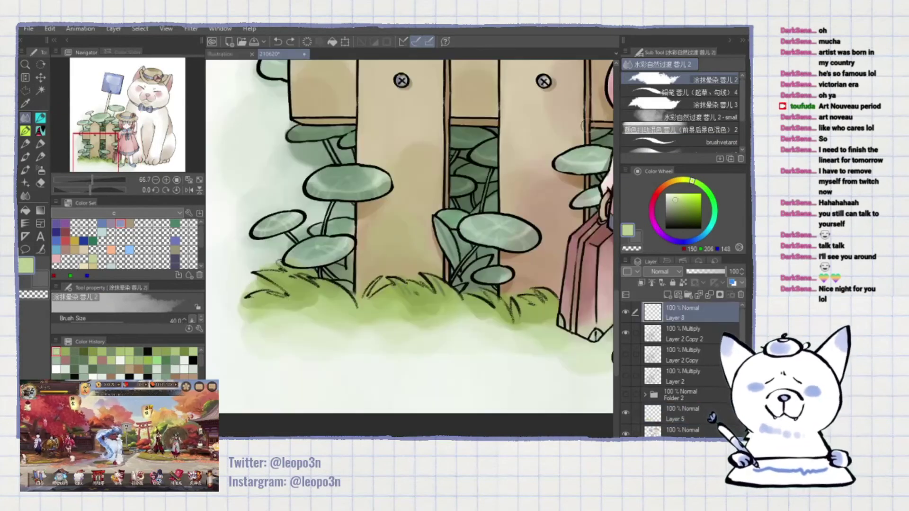
key("period")
left_click(419, 303, "alt")
key("ctrl+minus")
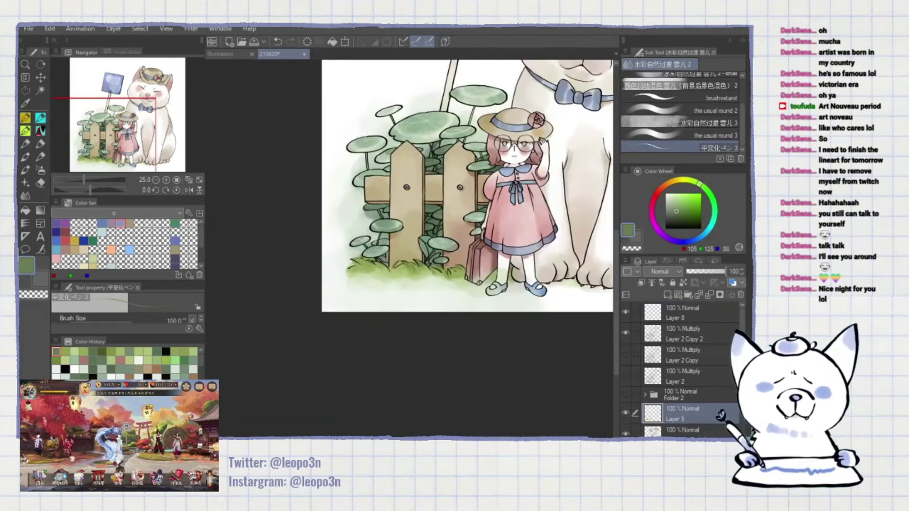
- Brush richer green across the grass strip on Layer 5 with the usual round 2 brush, starting at size 50
key("ctrl+plus")
key("period")
left_click(430, 278, "alt")
left_click(307, 286, "alt")
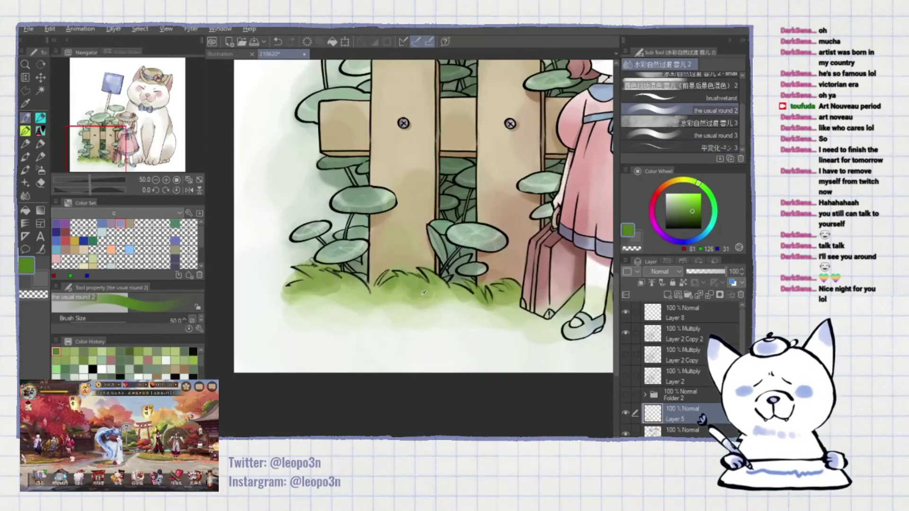
key("bracketright")
key("bracketright")
mouse_move(521, 296)
left_mouse_down()
mouse_move(324, 300)
mouse_move(291, 314)
mouse_move(312, 282)
left_mouse_up()
- Draw individual grass blades along the front of the fence on Layer 5 with the brushvetarot brush at size 40 in sampled green
key("period")
left_click(473, 322, "alt")
left_click_drag(379, 309, 370, 281)
left_click_drag(507, 309, 502, 296)
left_click_drag(452, 313, 450, 283)
left_click_drag(478, 308, 467, 299)
key("ctrl+minus")
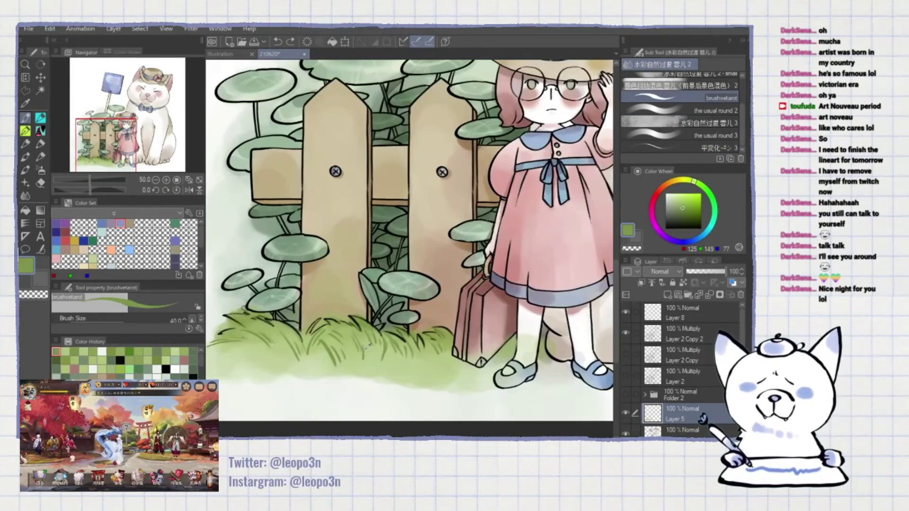
- Add darker blades to the grass on Layer 5 in sampled green with the 水彩自然过渡 3 brush at size 20
key("period")
key("period")
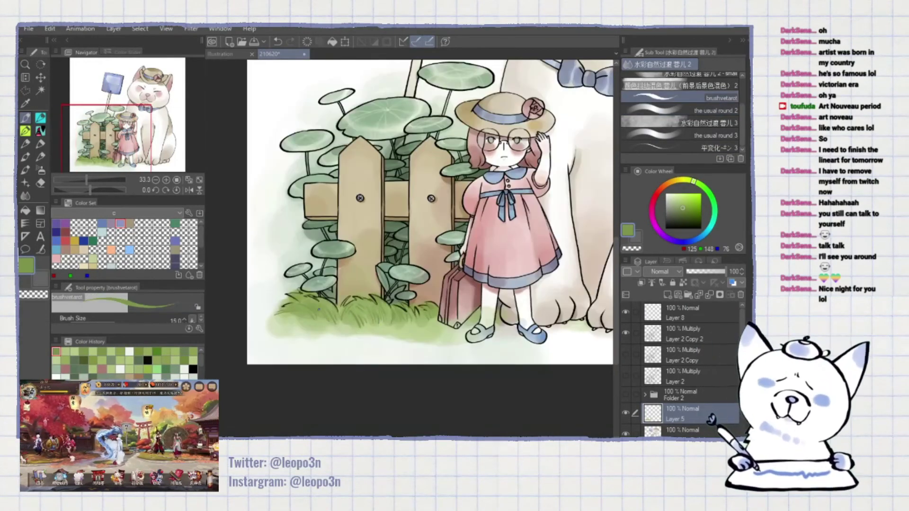
left_click(336, 311, "alt")
left_click(686, 314)
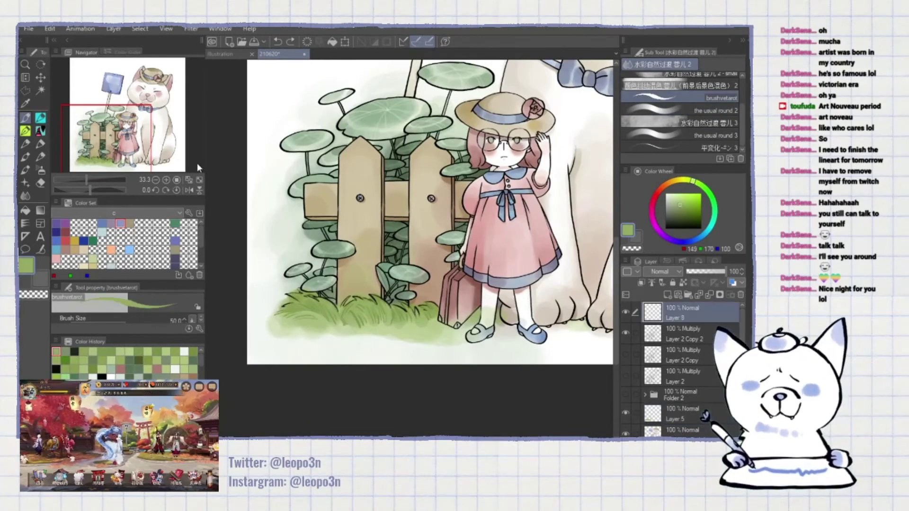
key("ctrl+plus")
key("ctrl+plus")
key("period")
key("period")
left_click(682, 413)
key("ctrl+minus")
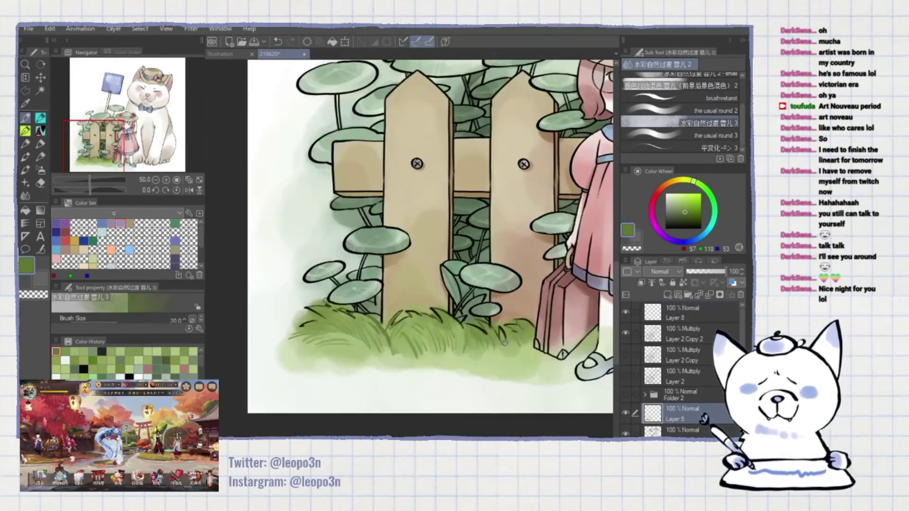
- Trim the grass blade outlines on Layer 8 with the Snap eraser at size 25 and sample dark green for brushvetarot on Layer 5
left_click(439, 386, "alt")
key("ctrl+minus")
key("ctrl+plus")
left_click_drag(151, 241, 315, 284)
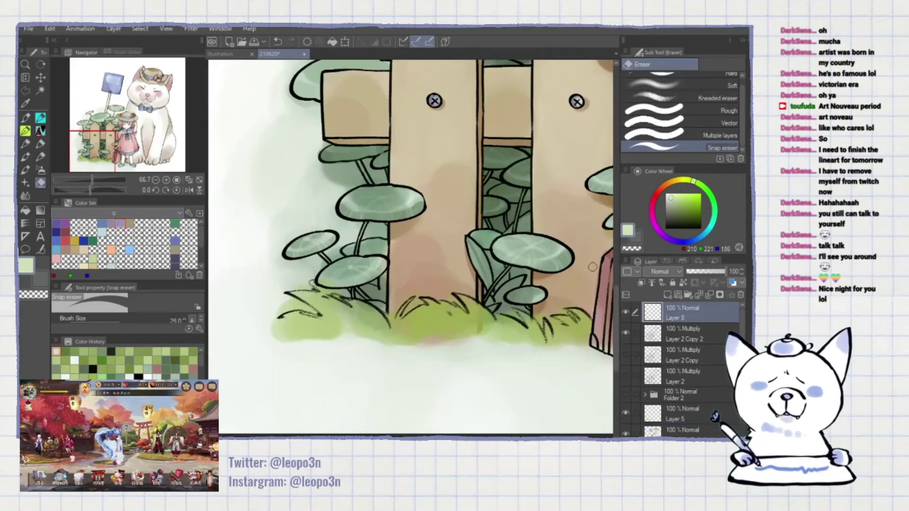
key("period")
left_click(315, 284, "alt")
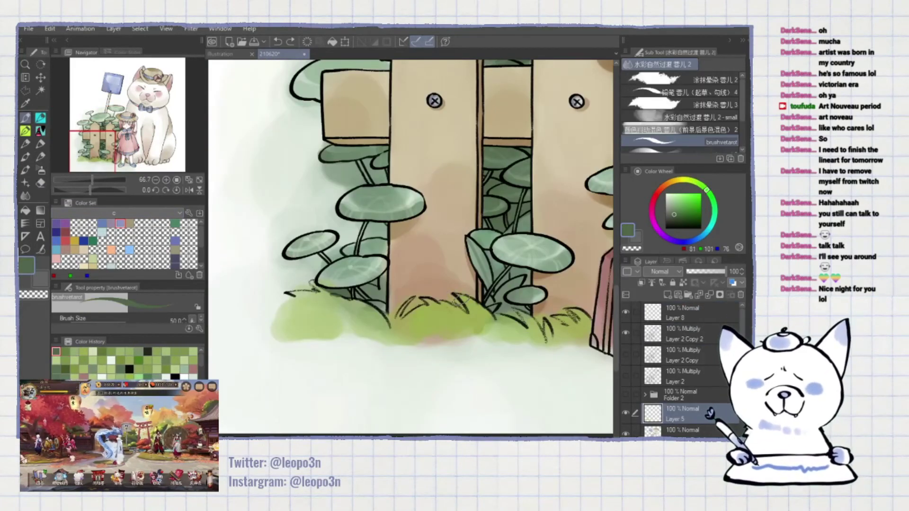
- Brush sampled light greens through the grass on Layer 5 with the 平変化ペン 3 brush at size 100
key("ctrl+minus")
key("ctrl+minus")
key("p")
key("ctrl+plus")
key("h")
left_click(416, 379, "alt")
left_click_drag(417, 379, 362, 399)
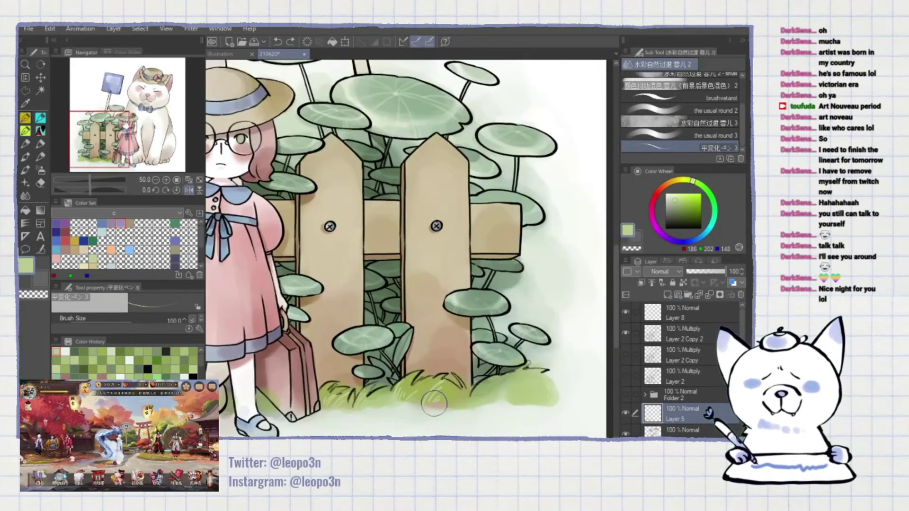
left_click(464, 391, "alt")
key("ctrl+minus")
key("h")
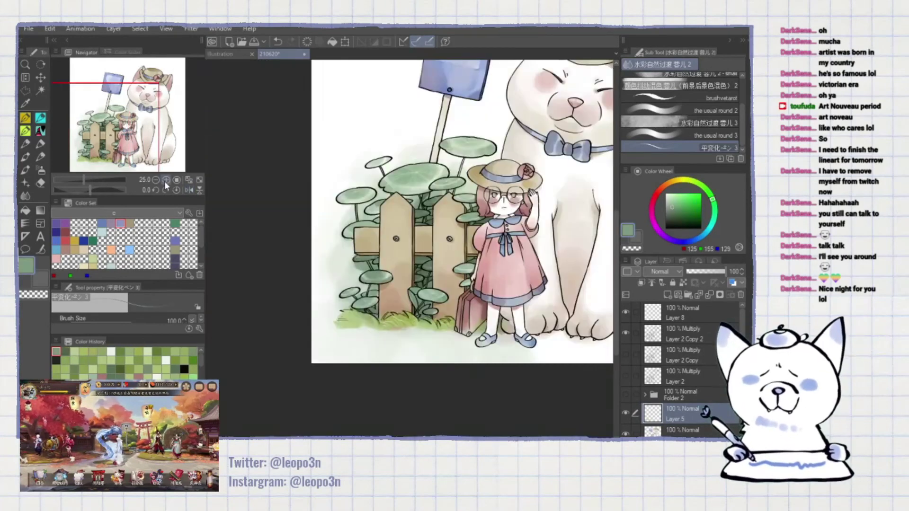
- Paint curved blades along the fence base on Layer 5 in sampled yellow-green with the 平変化ペン 3 brush
key("ctrl+plus")
key("ctrl+plus")
key("ctrl+minus")
left_click(364, 317, "alt")
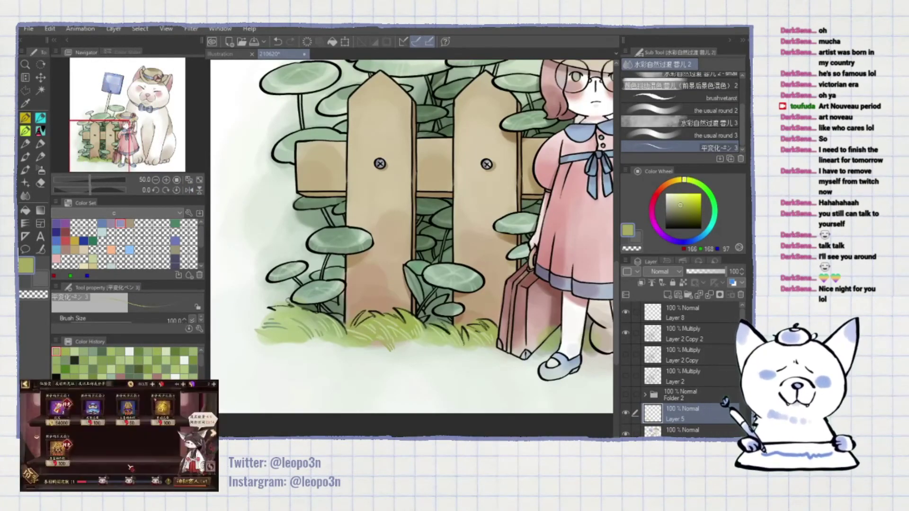
- Smooth the blades back into a soft grass strip on Layer 5 using greens sampled from the grass
key("b")
key("ctrl+minus")
left_click(399, 303, "alt")
key("ctrl+plus")
left_click(382, 328, "alt")
key("p")
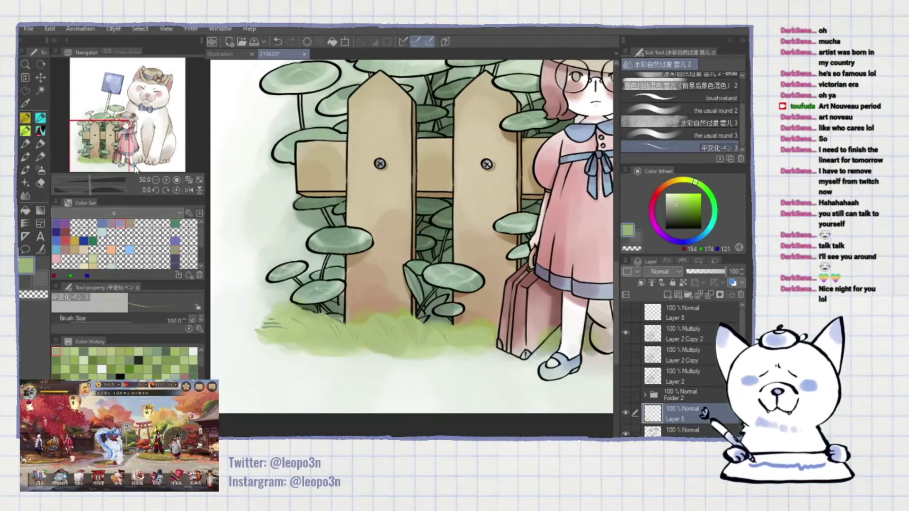
- Sweep broad green strokes across the grass strip on Layer 5 with the usual round 2 brush at size 200
key("b")
left_click_drag(312, 332, 464, 334)
left_click(360, 331, "alt")
left_click_drag(303, 336, 476, 335)
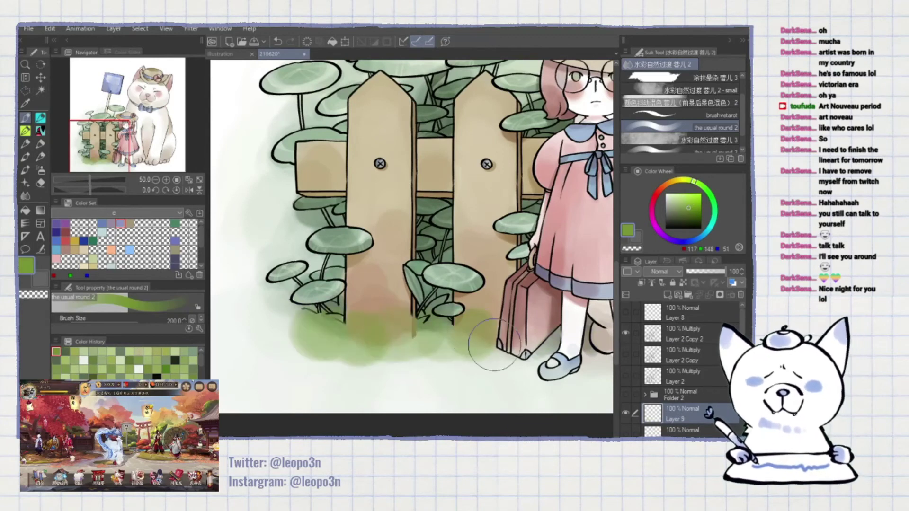
- Layer sampled muted greens over the grass in front of the fence with the 平変化ペン 3 brush at size 100
key("ctrl+plus")
key("ctrl+plus")
key("ctrl+minus")
key("ctrl+minus")
key("p")
left_click(320, 331, "alt")
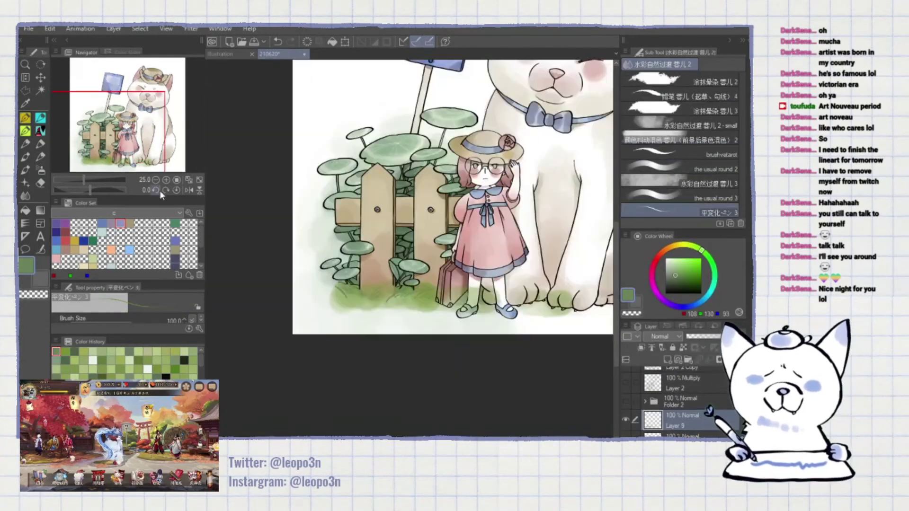
left_click(372, 337, "alt")
left_click_drag(227, 332, 428, 352)
left_click_drag(274, 350, 429, 346)
left_click(298, 326, "alt")
- Paint short grass blades along the fence base on Layer 5 with the usual round 2 brush, at size 40 and at size 7
key("b")
left_click_drag(242, 327, 312, 323)
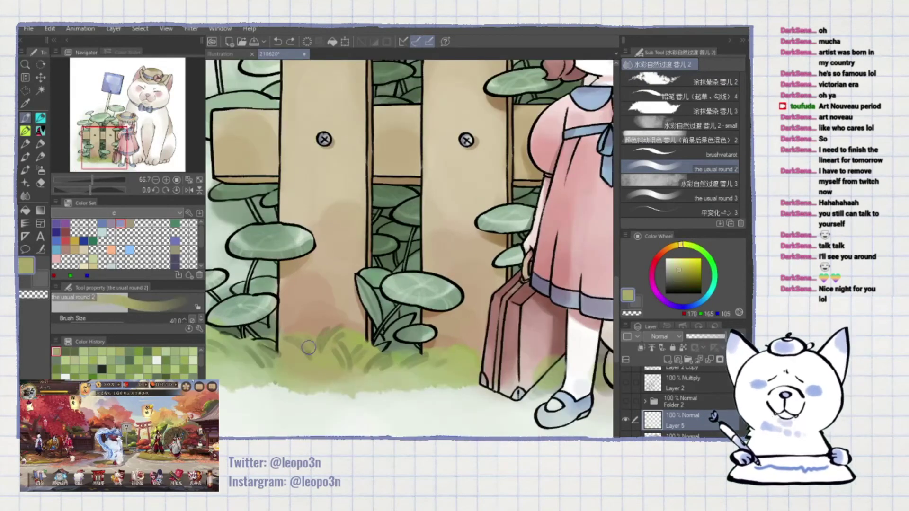
key("ctrl+plus")
left_click(412, 360, "alt")
left_click_drag(388, 350, 437, 379)
left_click_drag(275, 334, 295, 344)
mouse_move(336, 342)
left_mouse_down()
mouse_move(355, 356)
mouse_move(397, 346)
left_mouse_up()
left_click(518, 370, "alt")
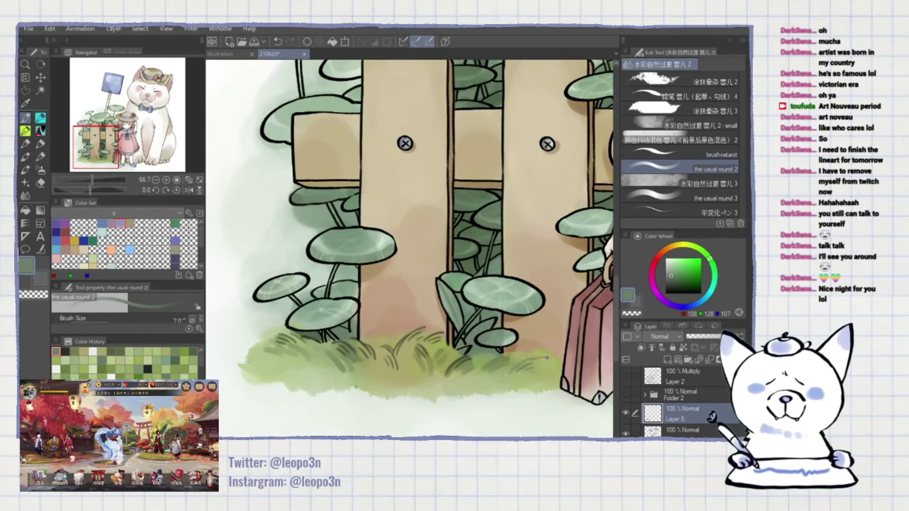
- Soften the blades into the grass on Layer 5 with the usual round 2 brush in greens sampled around the strip
scroll(396, 340, "down", 2)
left_click(412, 335, "alt")
scroll(431, 348, "up", 2)
left_click(322, 317, "alt")
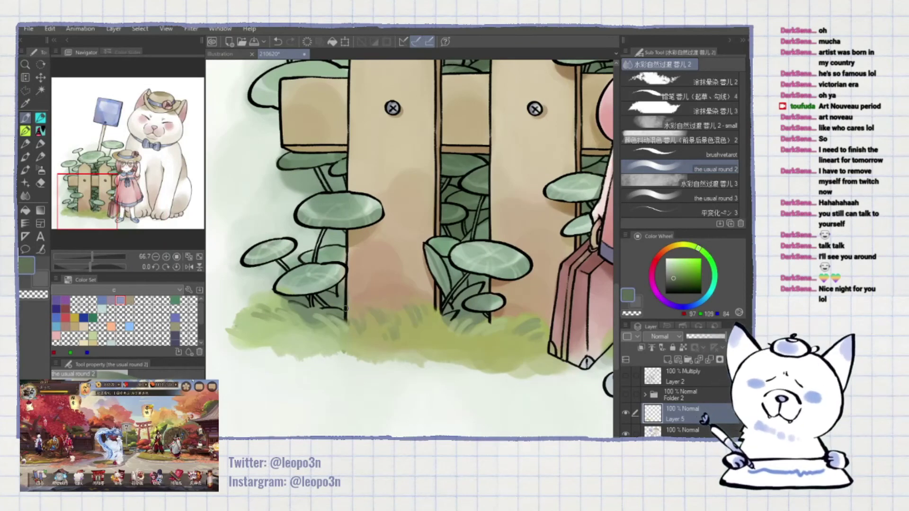
left_click(199, 256)
scroll(512, 296, "up", 1)
left_click(512, 296, "alt")
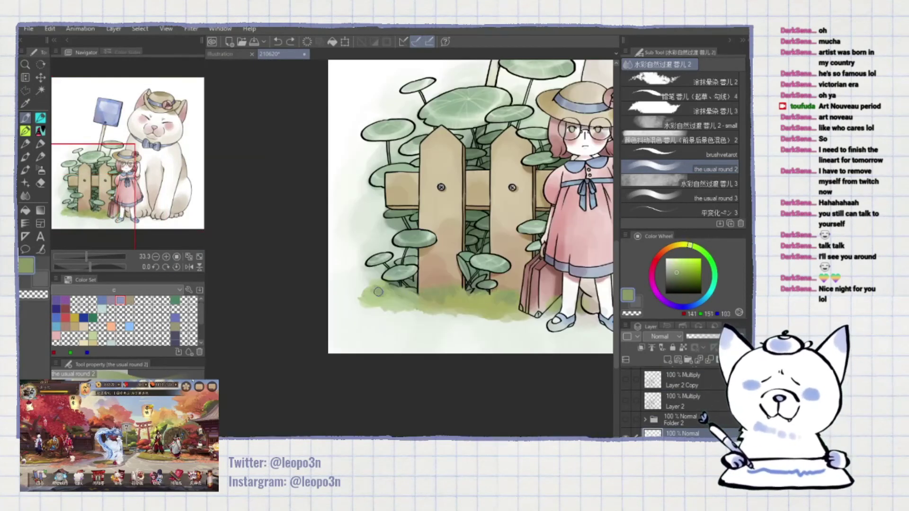
scroll(443, 295, "up", 1)
left_click(391, 308, "alt")
left_click(552, 311, "alt")
left_click(363, 307, "alt")
left_click(374, 296, "alt")
- Soften the line art near the grass on Layer 2 Copy 2 with the Soft eraser and draw thin brushvetarot blades on Layer 5
key("period")
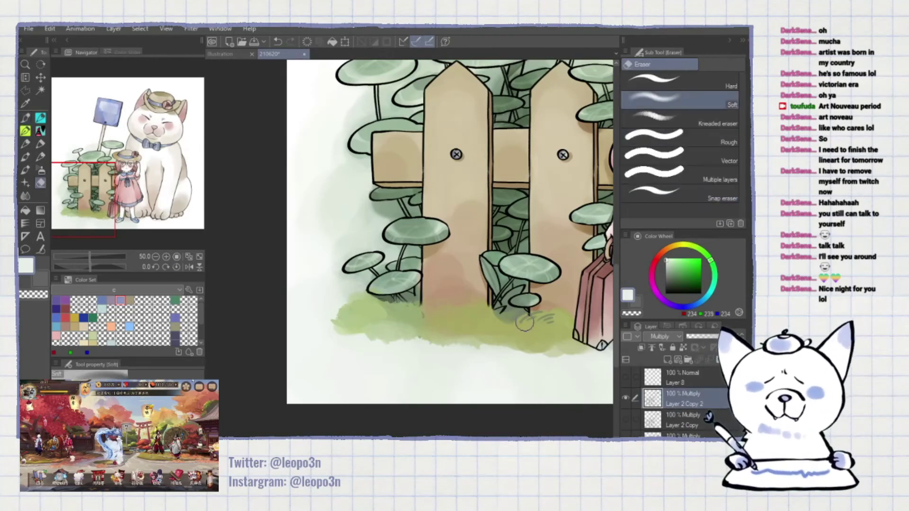
left_click_drag(542, 322, 525, 310)
left_click(408, 301, "alt")
key("comma")
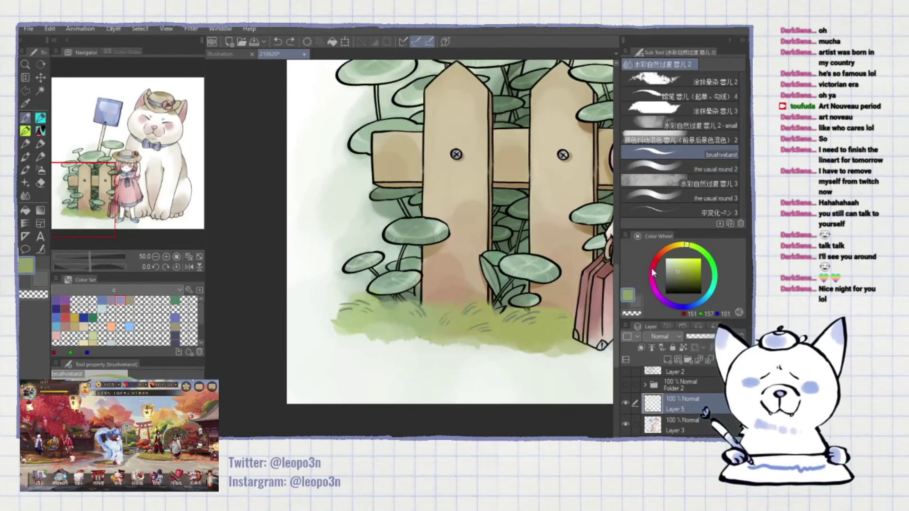
- Undo the last grass stroke and repaint the grass in fresher green on Layer 10 with the usual round 2 brush
left_click(384, 329, "alt")
scroll(384, 329, "down", 1)
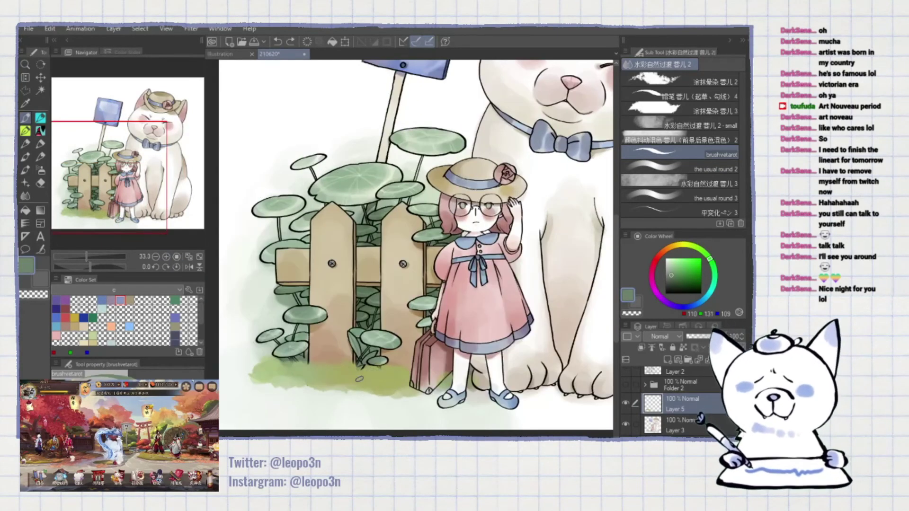
key("ctrl+z")
key("period")
left_click(685, 250)
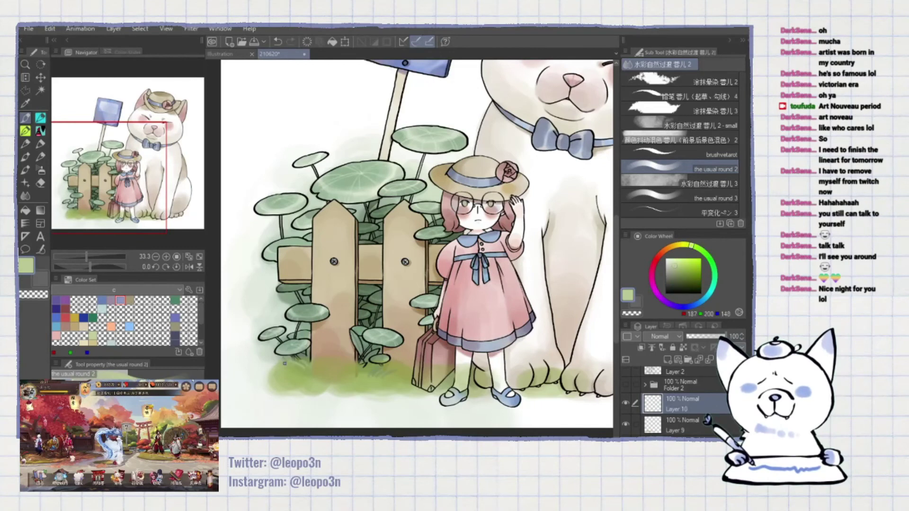
- Paint a fuller green base with fine grass blades, working on Layer 10 and on Layer 11 at 59% opacity
key("p")
scroll(300, 371, "up", 1)
left_click(682, 262)
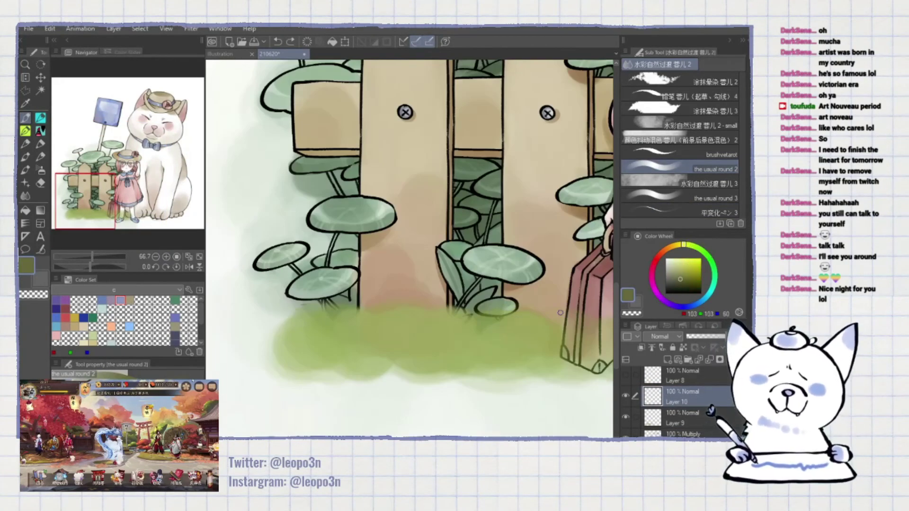
key("ctrl+minus")
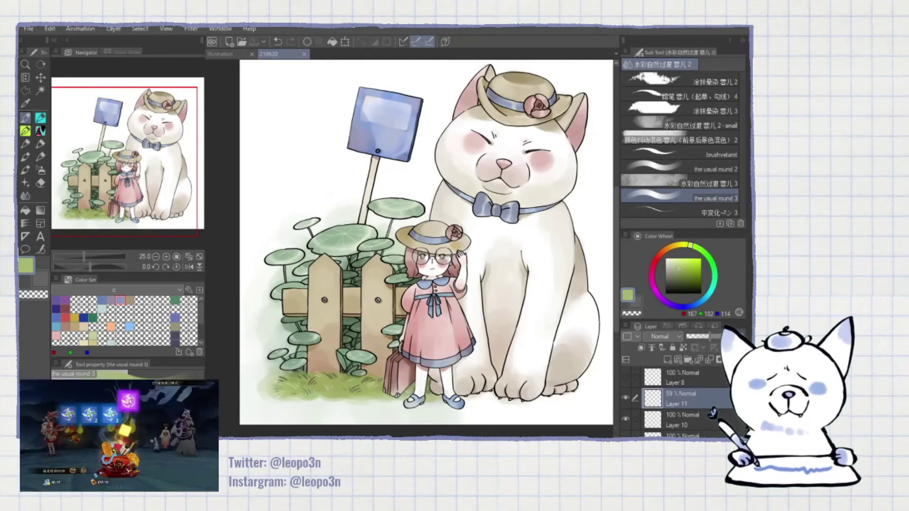
- Shade the lower part of the girl's skirt on Layer 12 in sampled pink with the usual round 2 brush
scroll(401, 302, "up", 2)
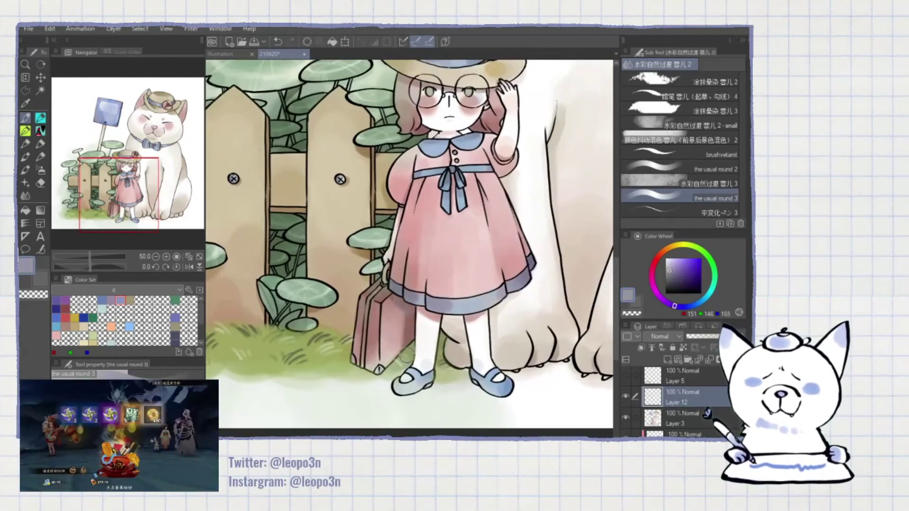
left_click(682, 421)
scroll(408, 284, "up", 3)
left_click(680, 169)
left_click(408, 335, "ctrl+shift")
left_click(410, 327, "alt")
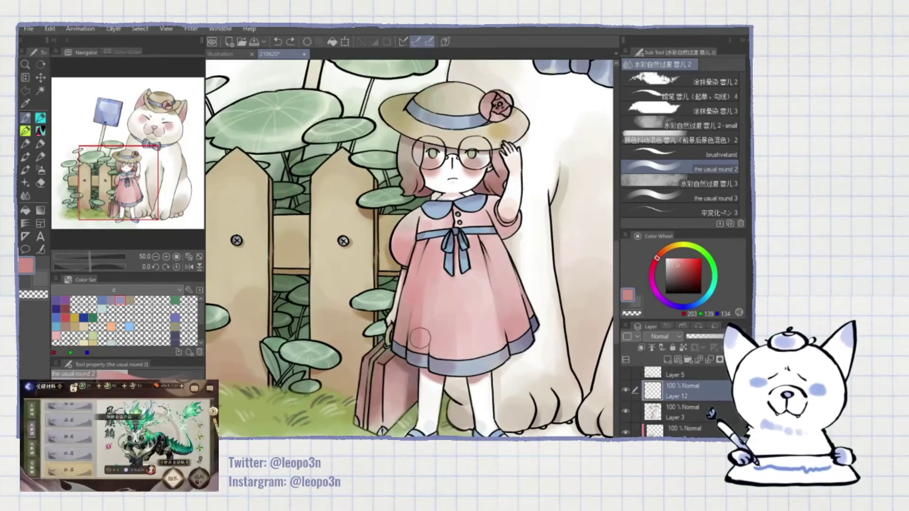
- Clean up Layer 2 Copy 2 with the Soft eraser and touch up the hat brim in tan with the usual round 2 brush
key("e")
left_click(166, 256)
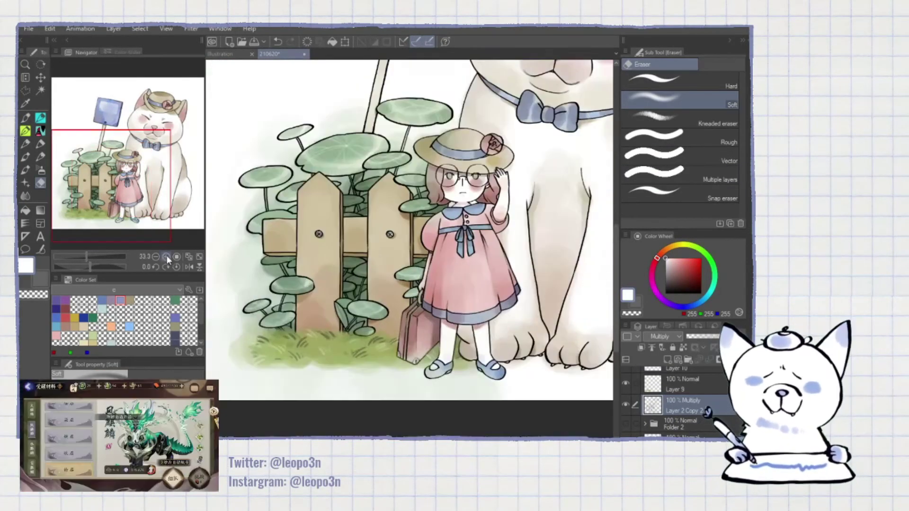
left_click(166, 256)
left_click(679, 169)
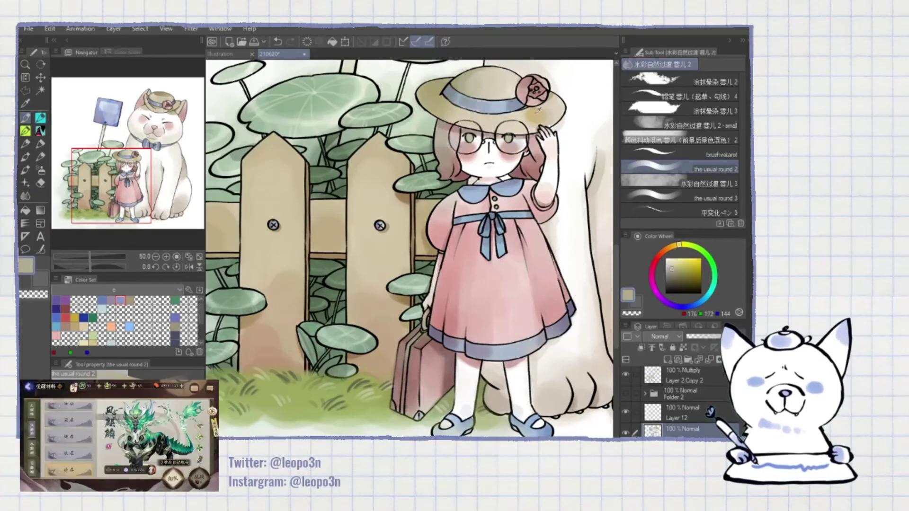
- Undo the last trial strokes made around the girl with the usual round 2 brush
key("ctrl+z")
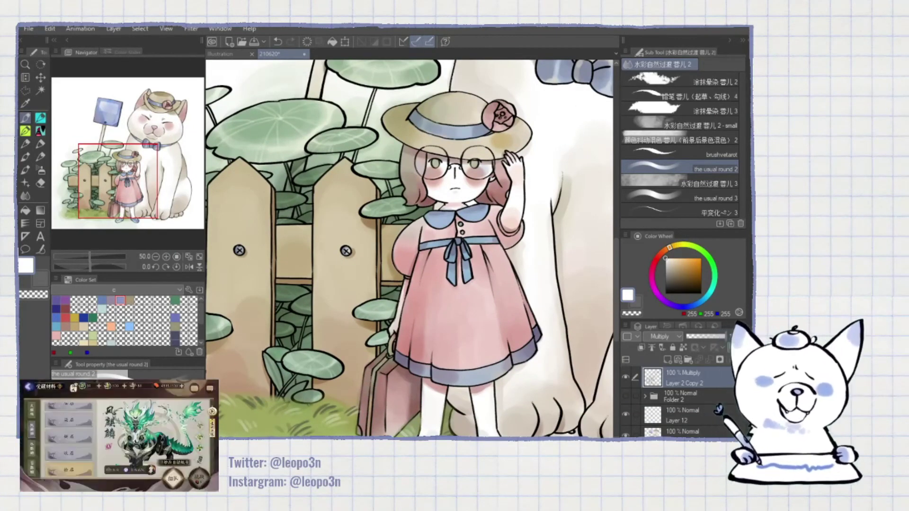
scroll(678, 426, "up", 1)
left_click(676, 432)
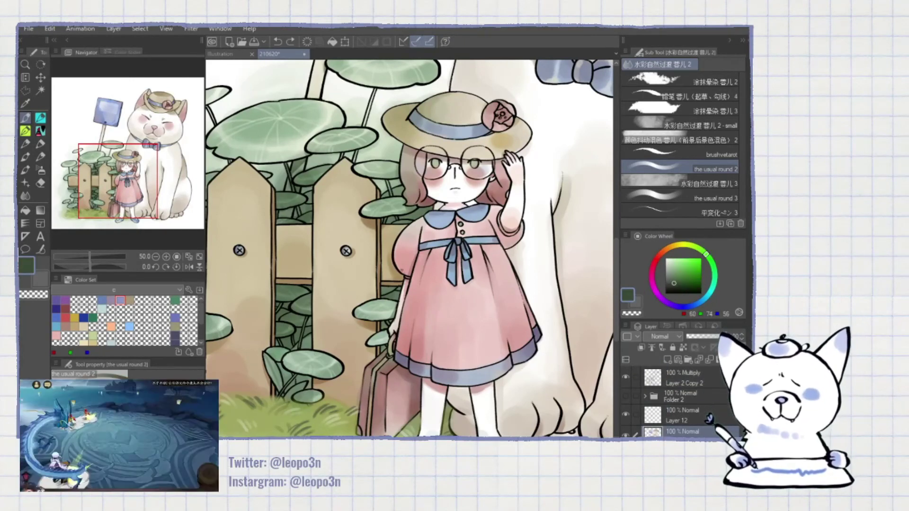
key("ctrl+z")
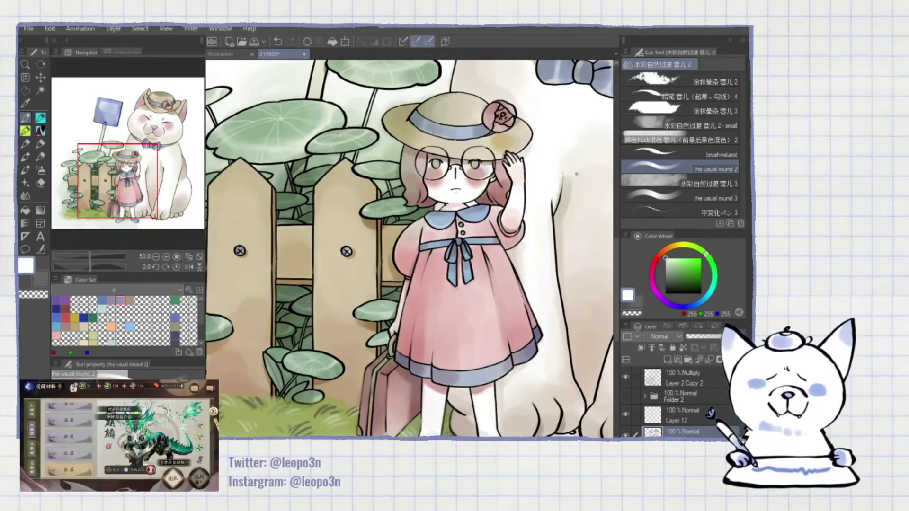
- Tint the girl's lips pale pink and deepen the tan shading on her hat brim with the usual round 2 brush
scroll(454, 142, "up", 2)
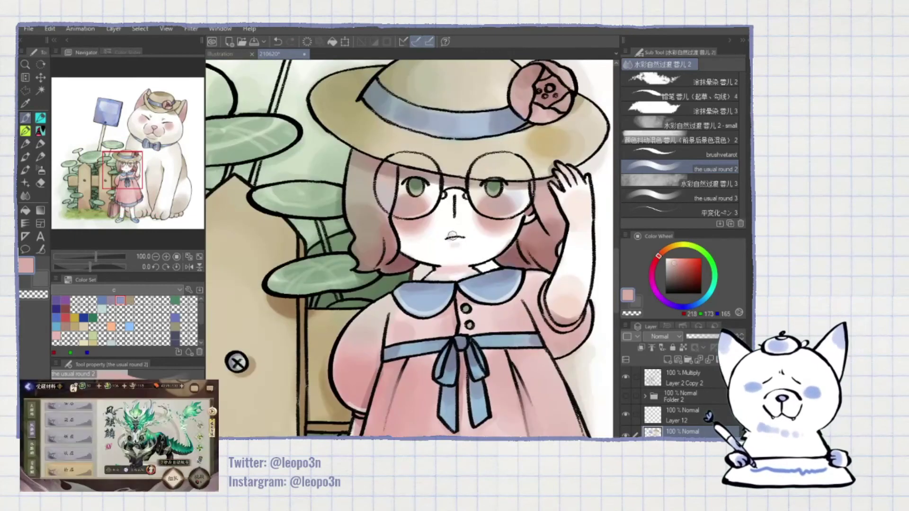
left_click(369, 235, "alt")
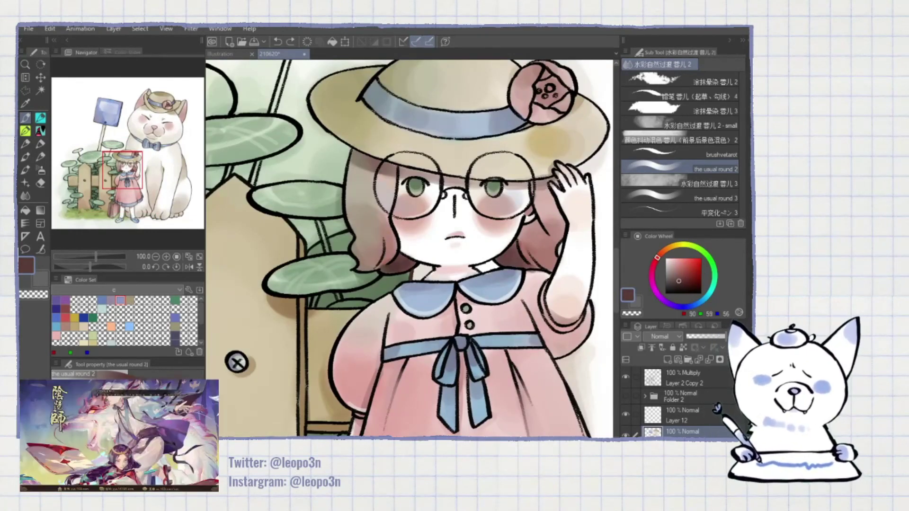
left_click_drag(233, 361, 207, 425)
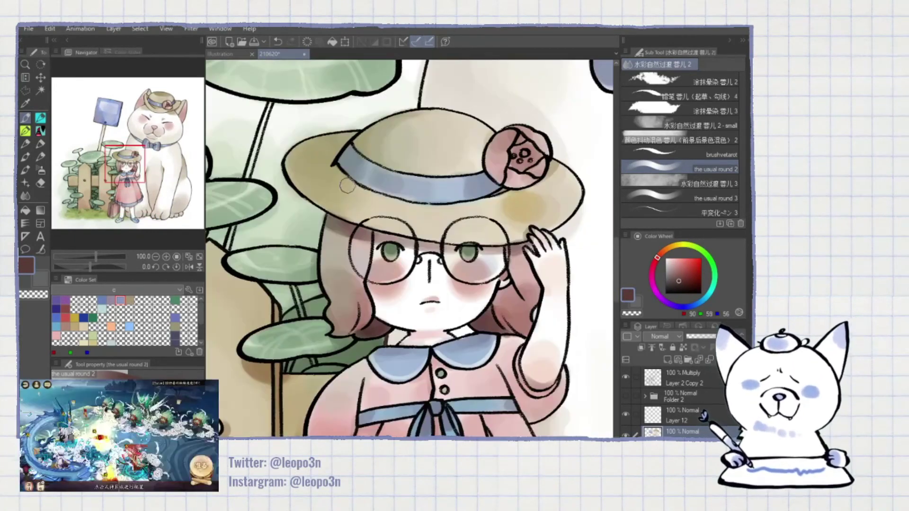
left_click(298, 161, "alt")
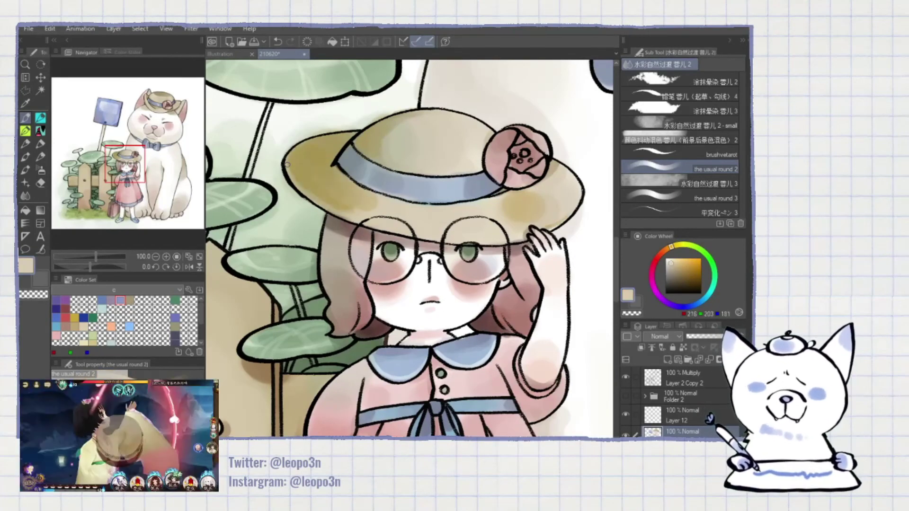
- Draw scalloped lace trim along the dress collar, cuffs and hem on Layer 14 and colour it on Layer 15 with the usual round 2 brush
left_click(156, 257)
left_click(155, 257)
scroll(416, 256, "up", 6)
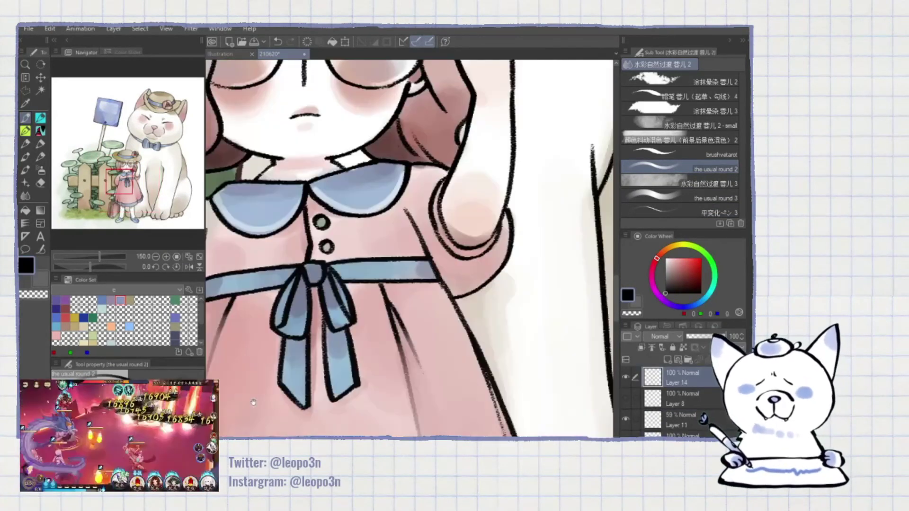
scroll(410, 249, "down", 10)
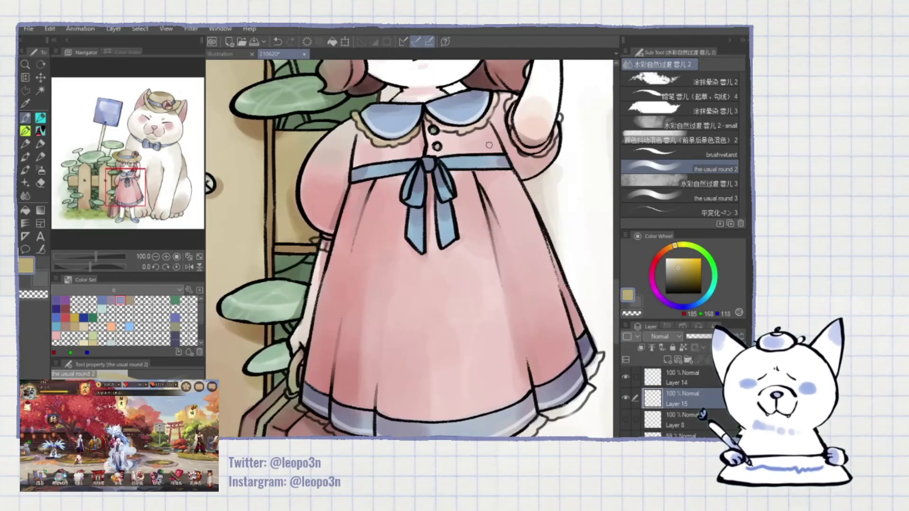
left_click_drag(474, 417, 464, 251)
scroll(437, 359, "down", 3)
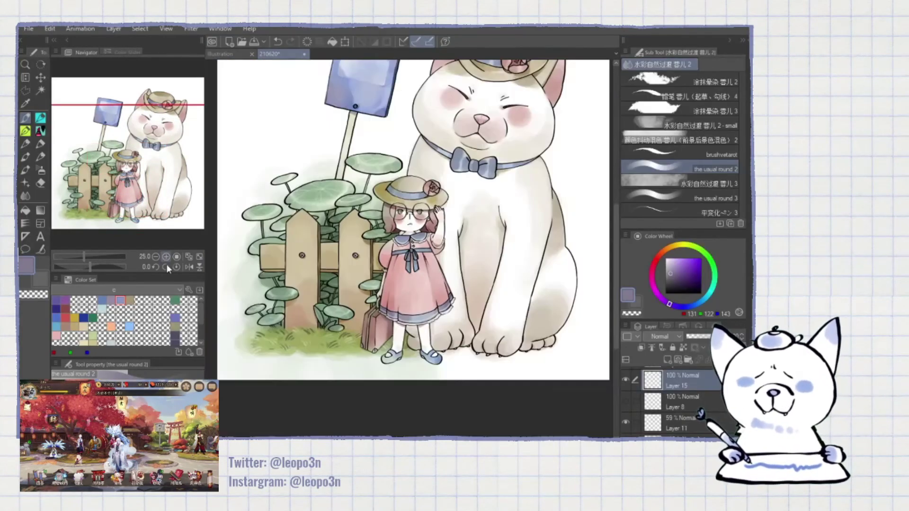
- Undo the trial white flower motifs painted on the girl's sleeve and skirt
scroll(368, 272, "up", 3)
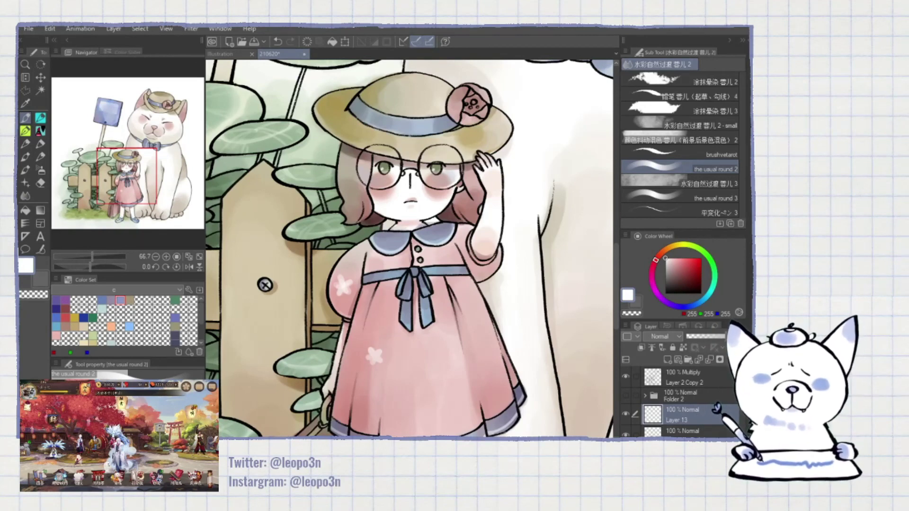
key("ctrl+z")
left_click(159, 256)
left_click(159, 256)
left_click(159, 256)
left_click(159, 256)
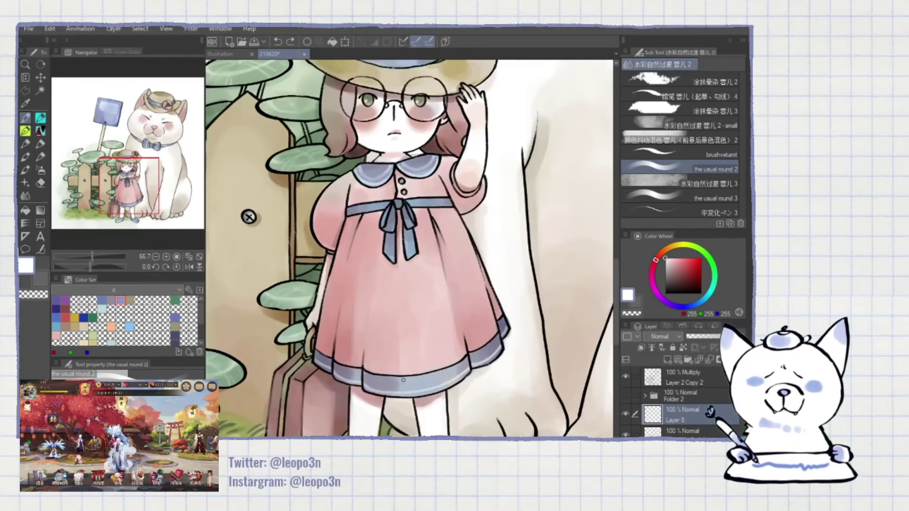
- Paint a pale stripe along the blue hem of the girl's dress on Layer 8 with the usual round 2 brush
key("h")
left_click_drag(364, 374, 468, 364)
key("h")
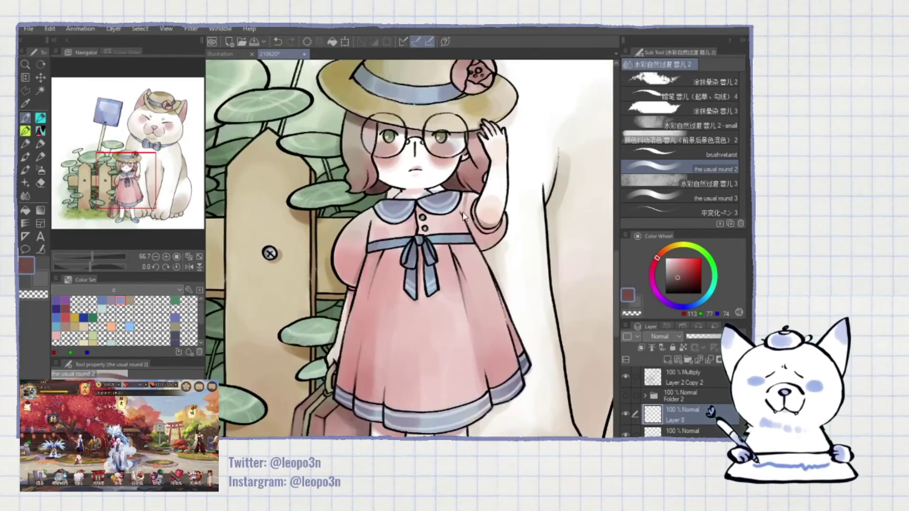
- Draw thin bands on the girl's socks and small dark claws on the cat's paws, and touch up the paws in tan on Layer 8
left_click_drag(270, 253, 272, 142)
left_click(265, 265, "alt")
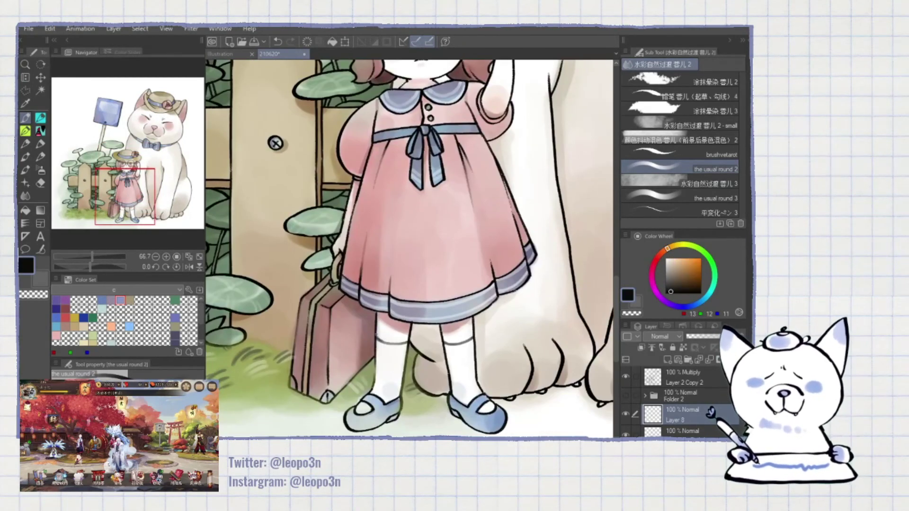
scroll(446, 348, "down", 1)
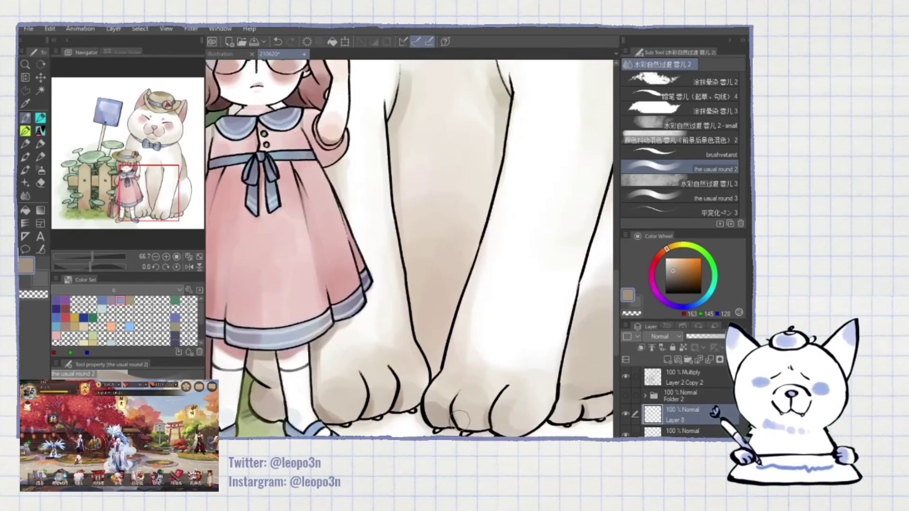
scroll(516, 400, "down", 2)
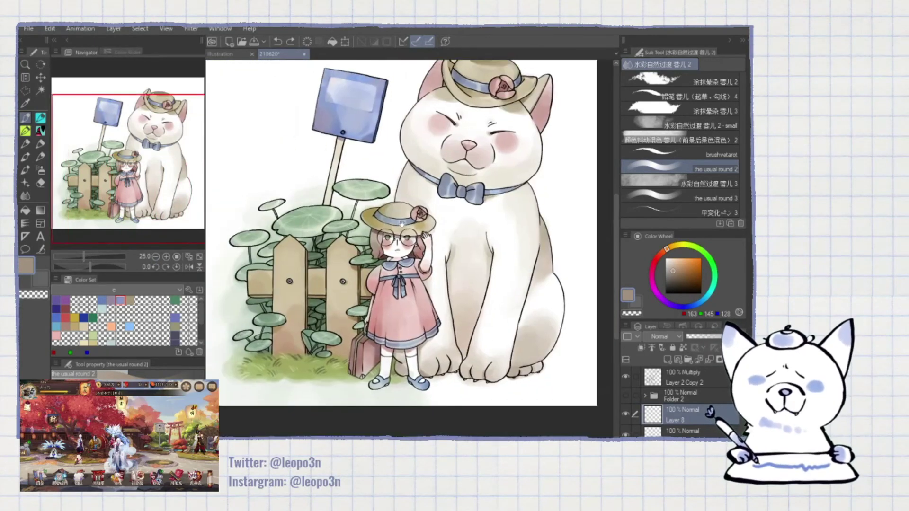
- Touch up the cat's hat and face on Layer 13 in white and black with the usual round 2 brush, checking the mirrored drawing
scroll(456, 142, "up", 2)
scroll(426, 165, "up", 2)
left_click(381, 143, "alt")
left_click_drag(423, 99, 310, 110)
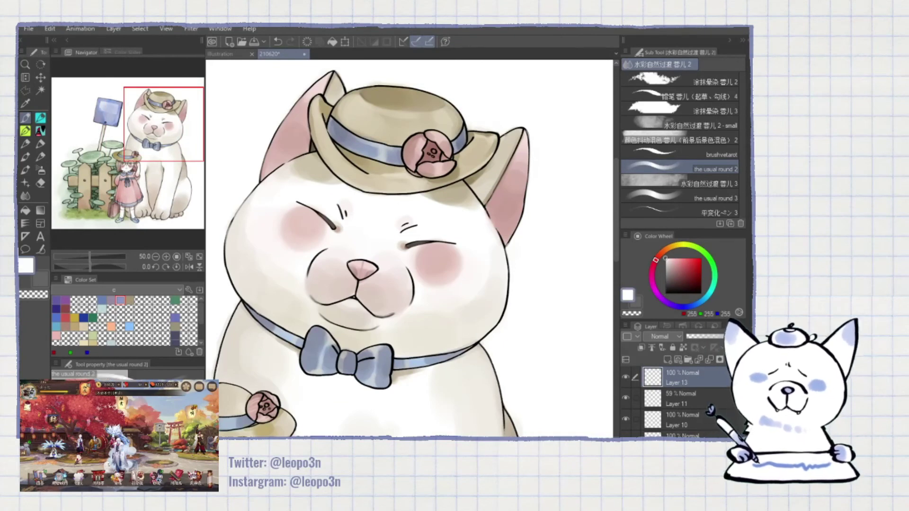
scroll(338, 179, "up", 1)
key("h")
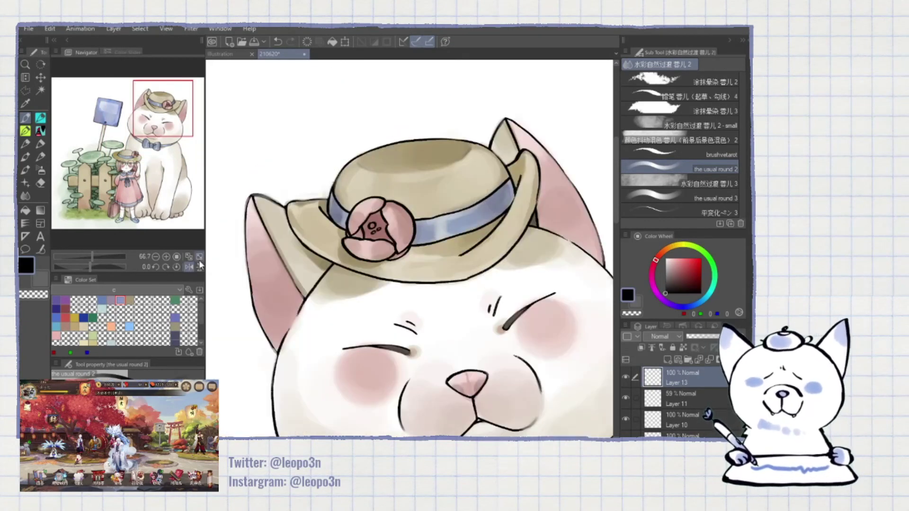
key("h")
scroll(521, 190, "down", 2)
scroll(521, 189, "up", 2)
left_click_drag(545, 331, 449, 189)
key("x")
- Touch up the girl's face in pale pink sampled from the painting with the usual round 2 brush
scroll(583, 207, "down", 2)
scroll(426, 379, "up", 2)
scroll(426, 331, "down", 2)
scroll(350, 283, "up", 2)
left_click(350, 282, "alt")
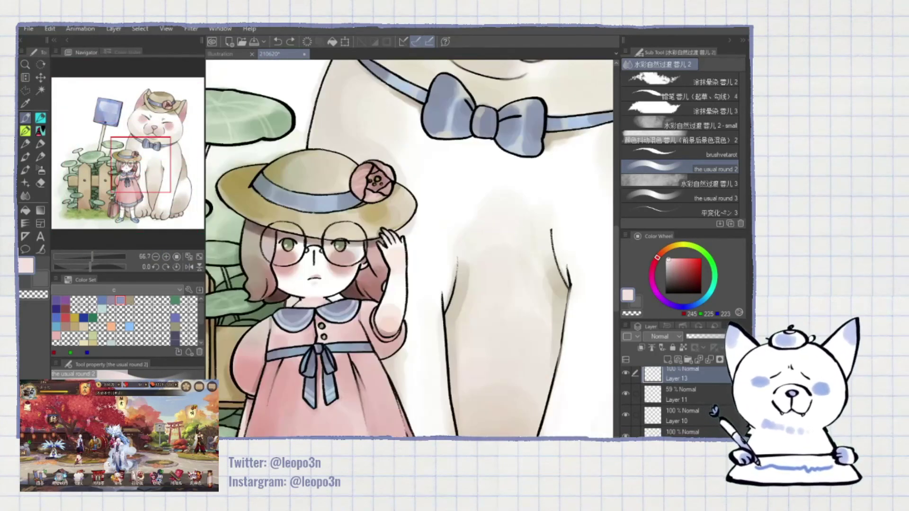
left_click_drag(340, 282, 452, 292)
scroll(426, 265, "up", 2)
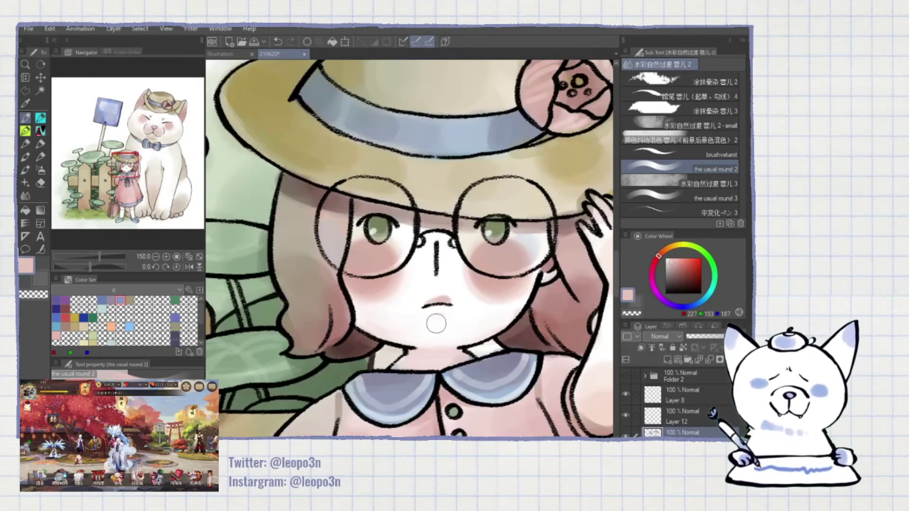
left_click(426, 284, "alt")
scroll(473, 190, "down", 3)
- Add light texture to the crown of the girl's hat on Layer 13 with the usual round 2 brush
left_click_drag(549, 244, 415, 241)
left_click(380, 196, "alt")
left_click(415, 242, "alt")
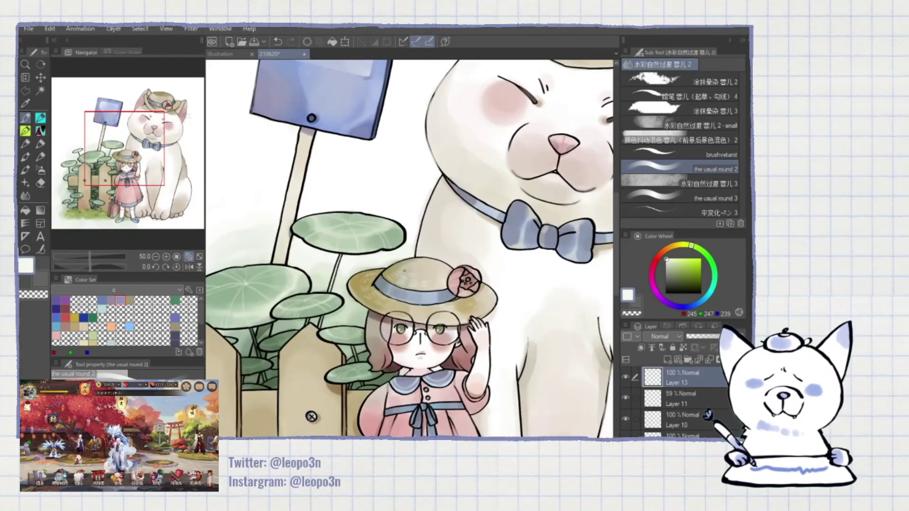
left_click_drag(369, 338, 369, 273)
key("p")
key("b")
left_click(377, 286, "ctrl+shift")
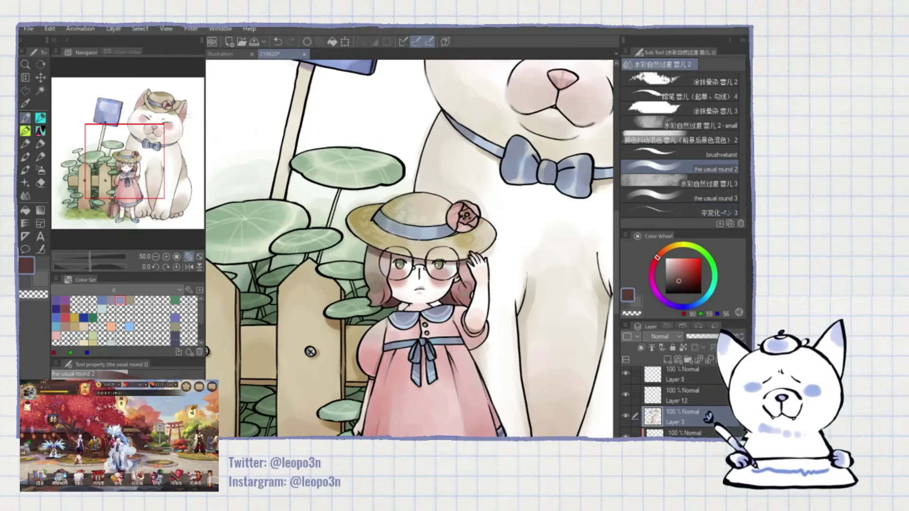
- Deepen the red shading on the girl's puffed sleeve and dress with the usual round 2 brush on Layer 3
left_click(469, 284, "alt")
left_click_drag(478, 325, 523, 235)
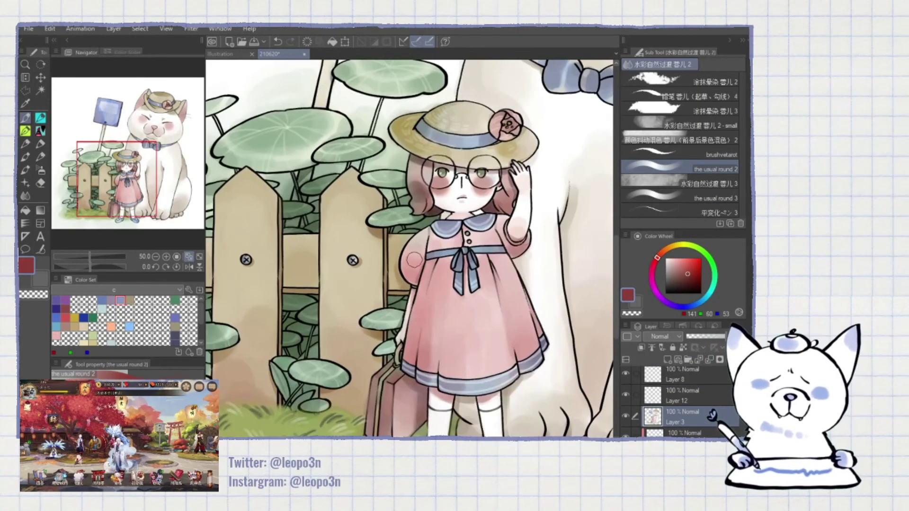
scroll(523, 236, "down", 2)
scroll(454, 291, "down", 2)
left_click(453, 291, "alt")
left_click(453, 291, "ctrl+shift")
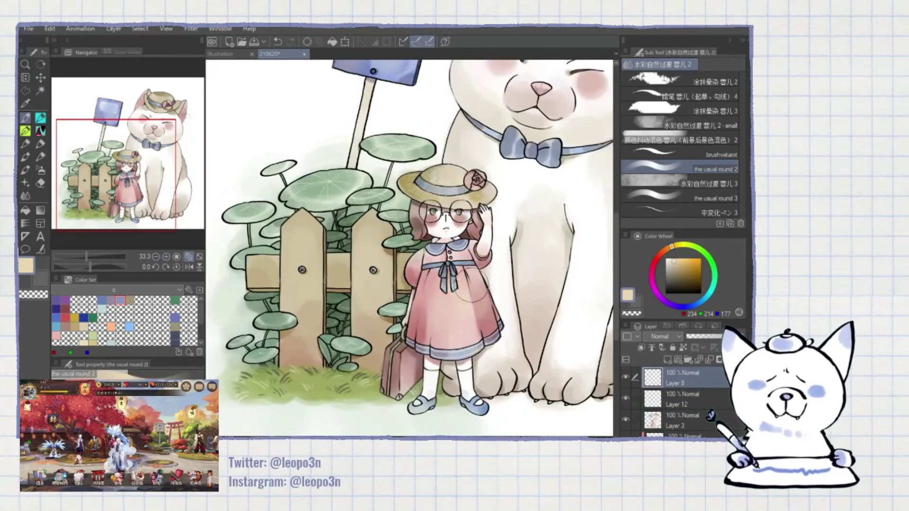
- Darken the folds along the skirt of the girl's dress with sampled pinks on Layer 8, using the usual round 2 brush
mouse_move(394, 184)
left_mouse_down()
mouse_move(335, 185)
mouse_move(326, 302)
mouse_move(385, 199)
left_mouse_up()
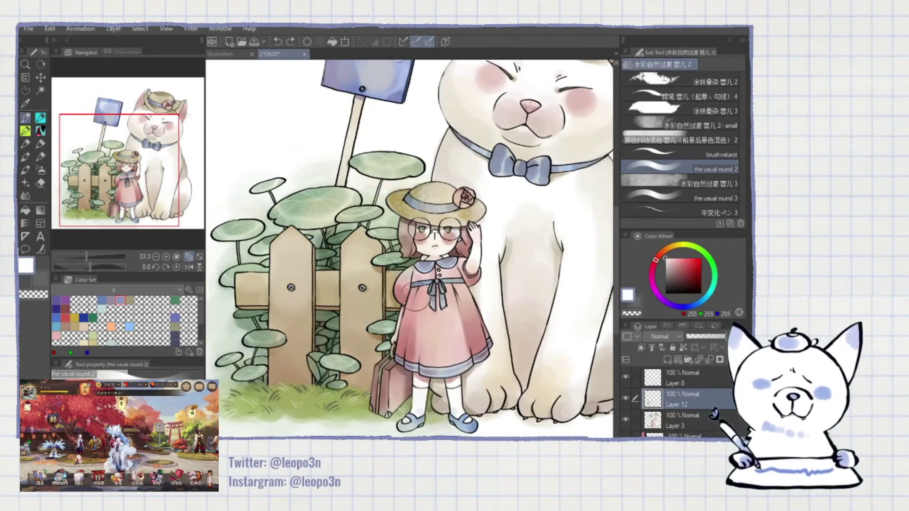
left_click(408, 349, "alt")
left_click(409, 350, "ctrl+shift")
scroll(409, 350, "up", 3)
key("e")
scroll(432, 315, "down", 3)
scroll(407, 326, "up", 2)
left_click(323, 226, "alt")
left_click(323, 226, "ctrl+shift")
key("p")
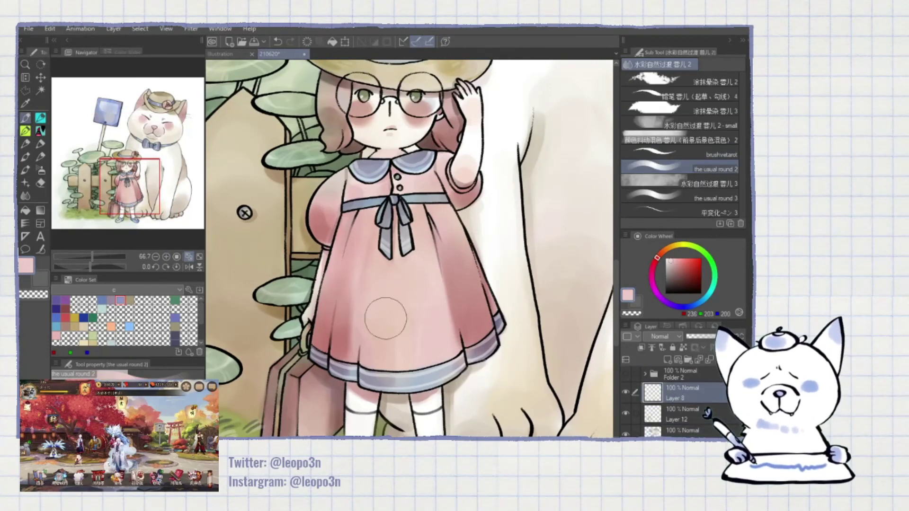
- Enrich the lower skirt of the girl's dress with deeper rose shading on Layer 8
scroll(386, 266, "down", 2)
left_click_drag(383, 299, 372, 343)
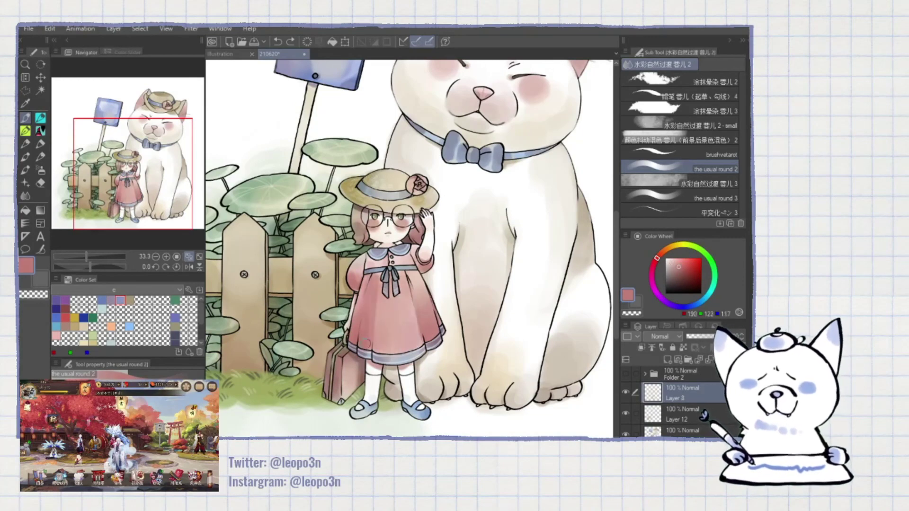
left_click(363, 329, "alt")
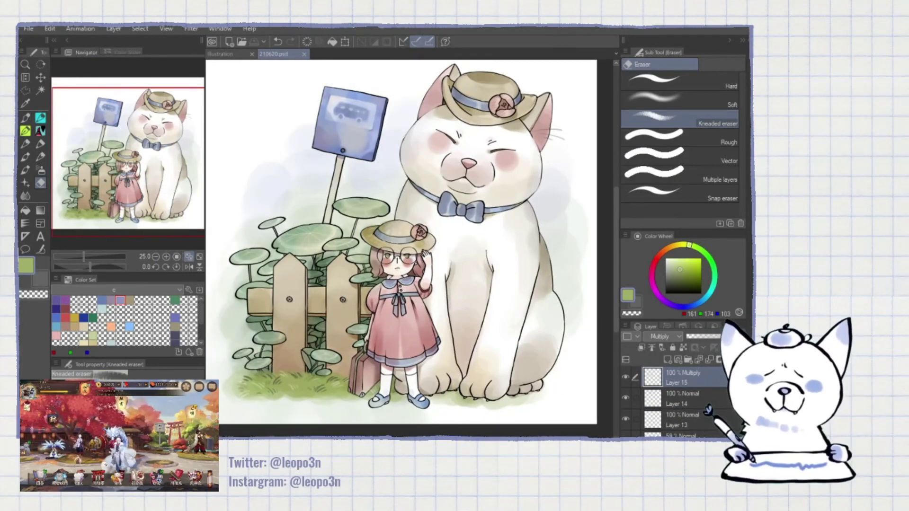
left_click_drag(681, 377, 688, 419)
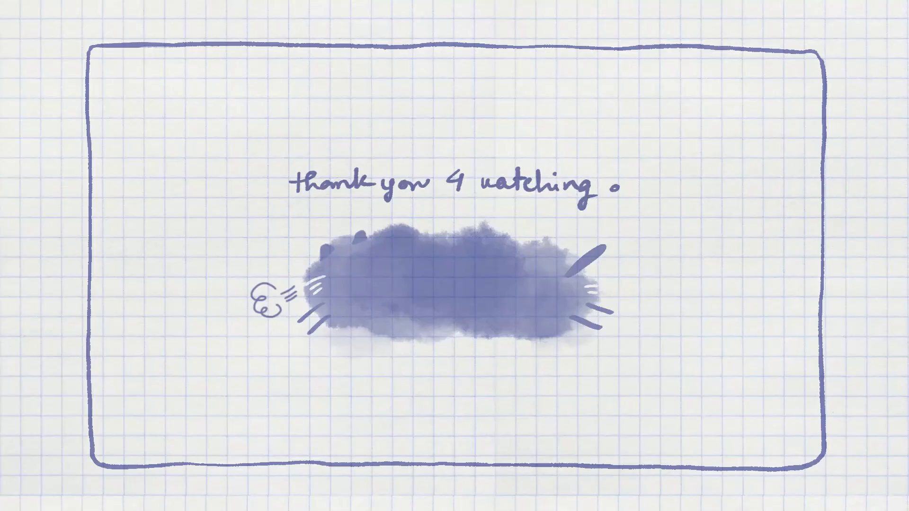